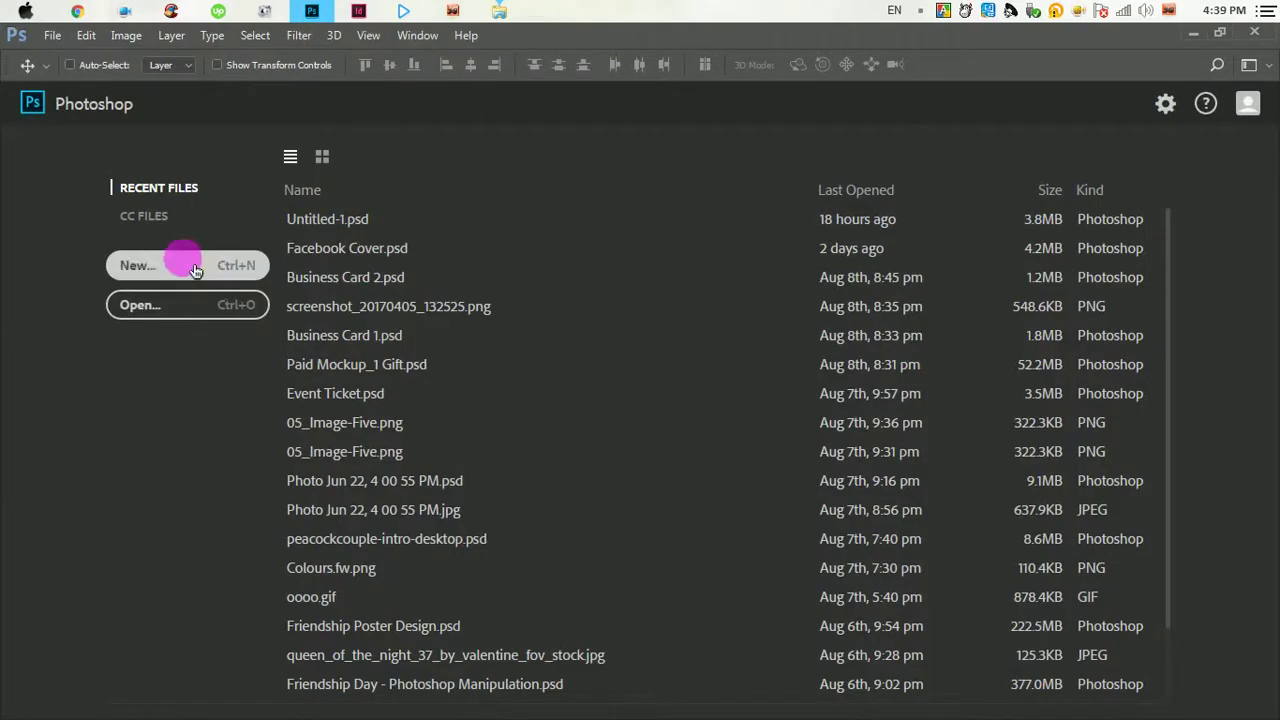
- Create a 210 × 297 mm A4 document at 300 ppi named 'Social Flyer'
click(265, 262)
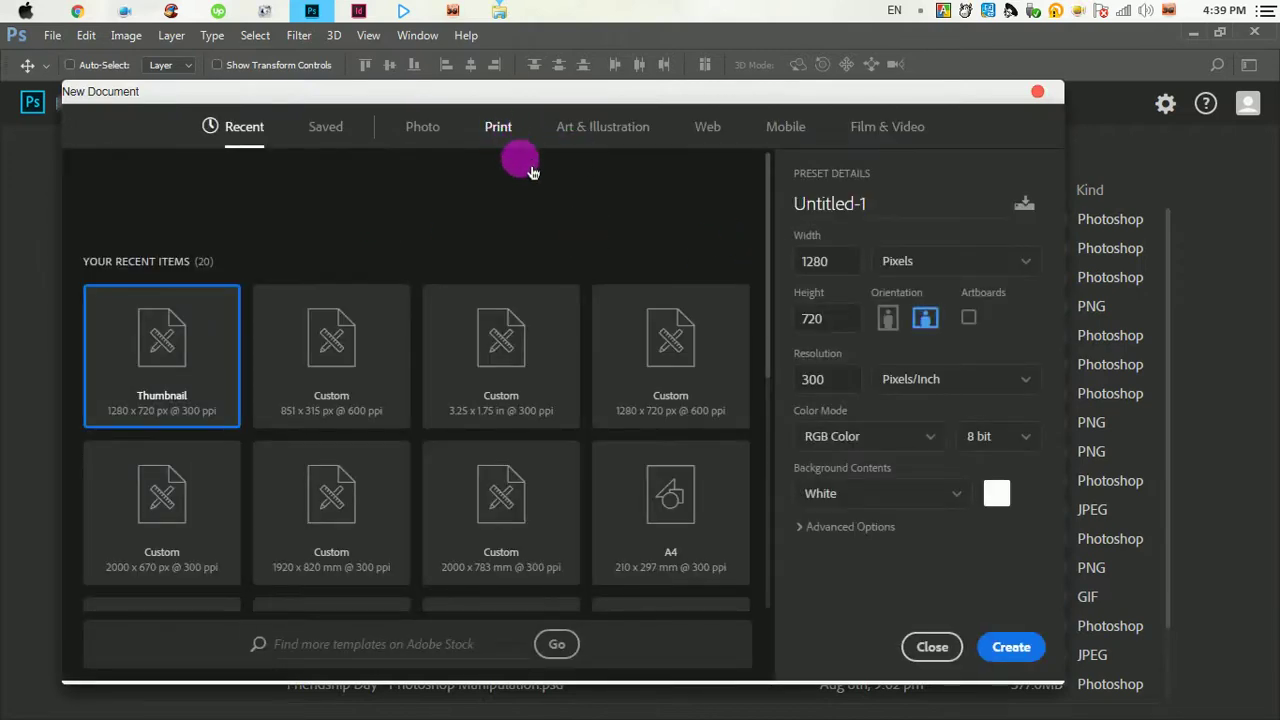
click(515, 145)
click(655, 305)
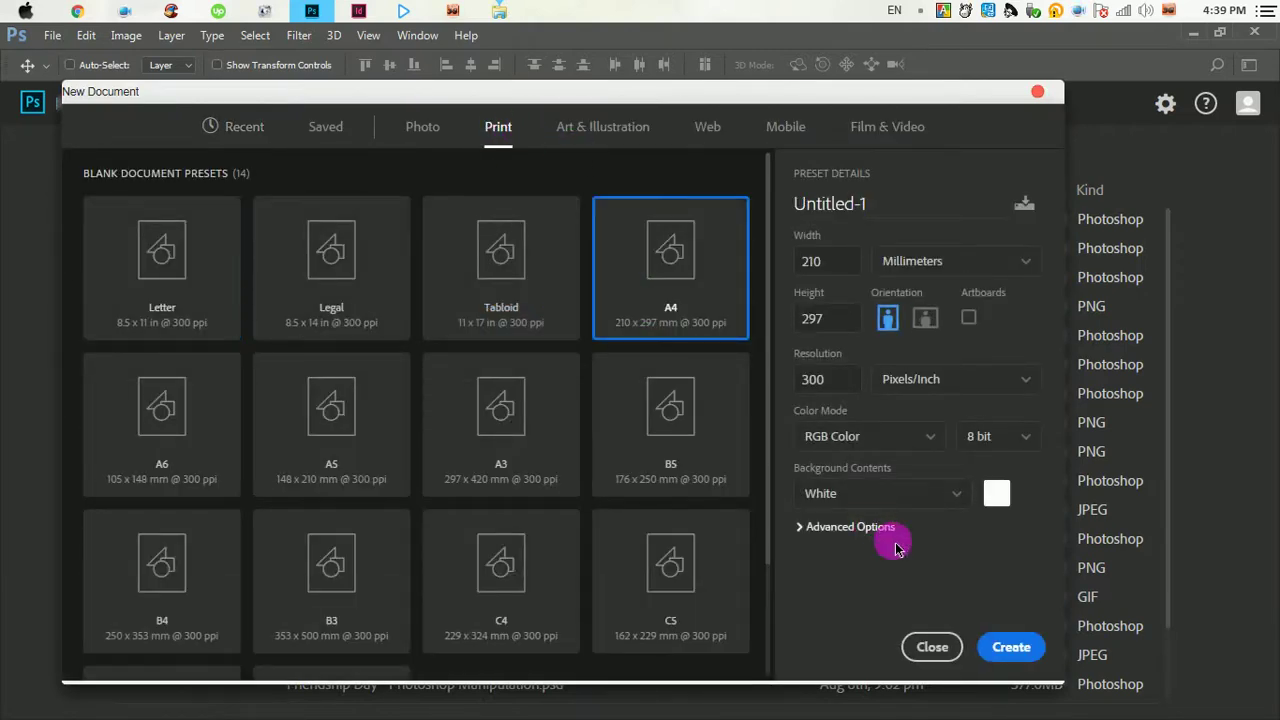
drag(910, 218, 782, 216)
text(Social Flyer)
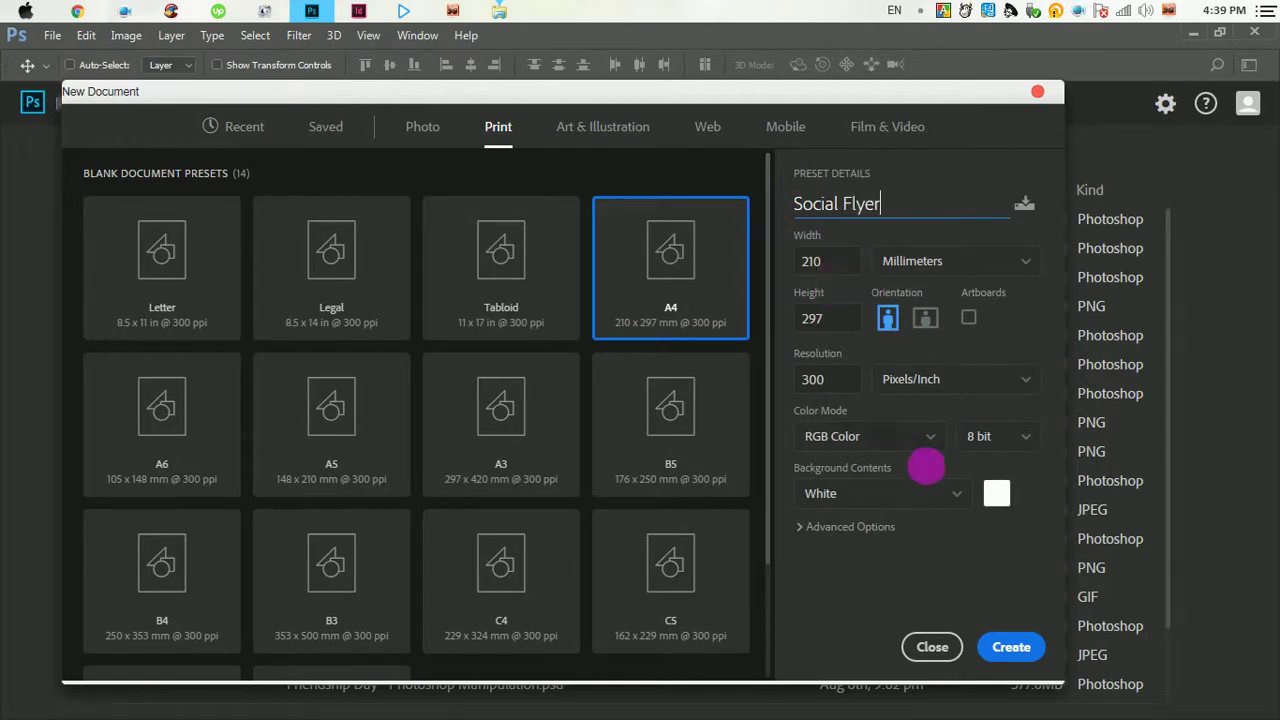
click(1020, 650)
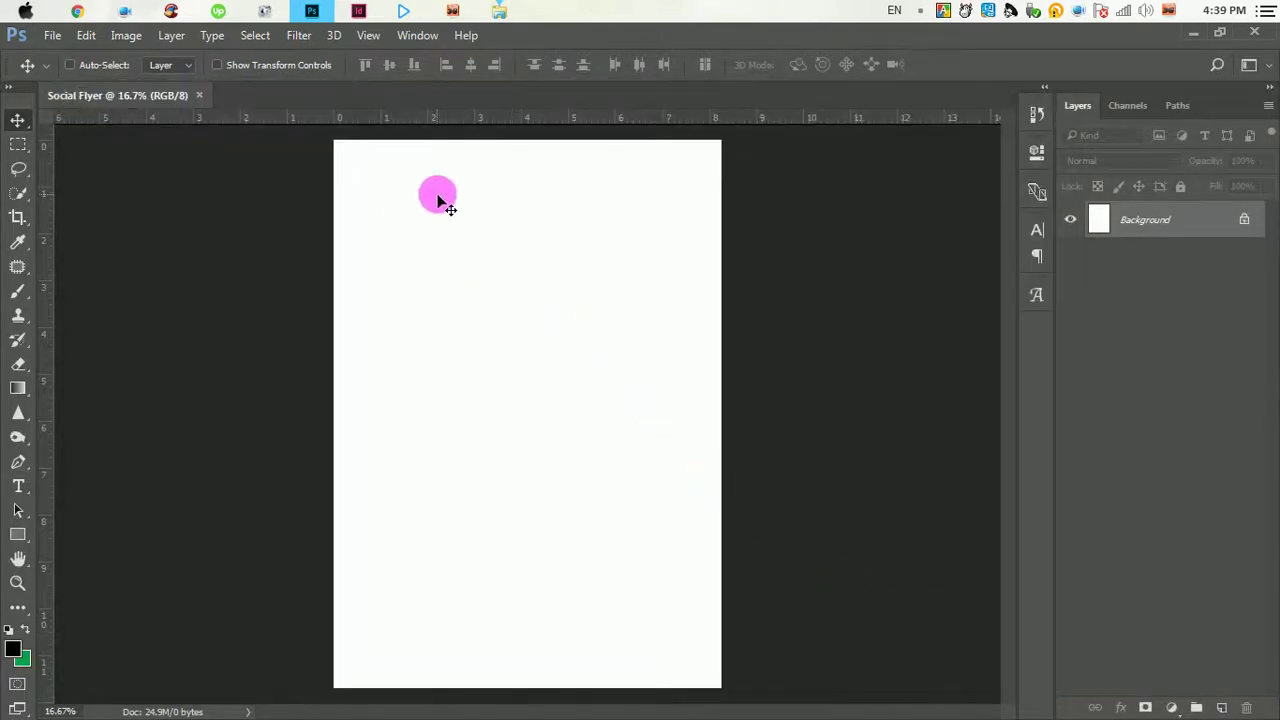
- Zoom out and back in on the blank page, then bring the browser forward
alt+click(537, 334)
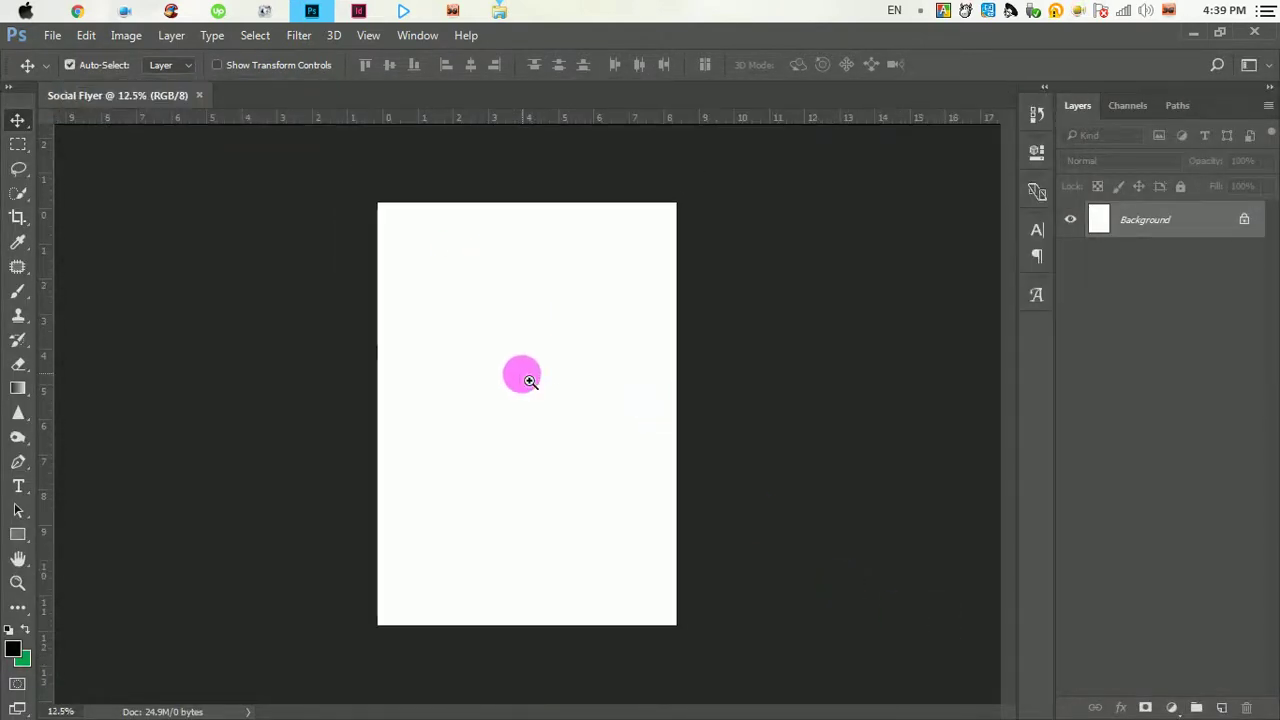
click(529, 374)
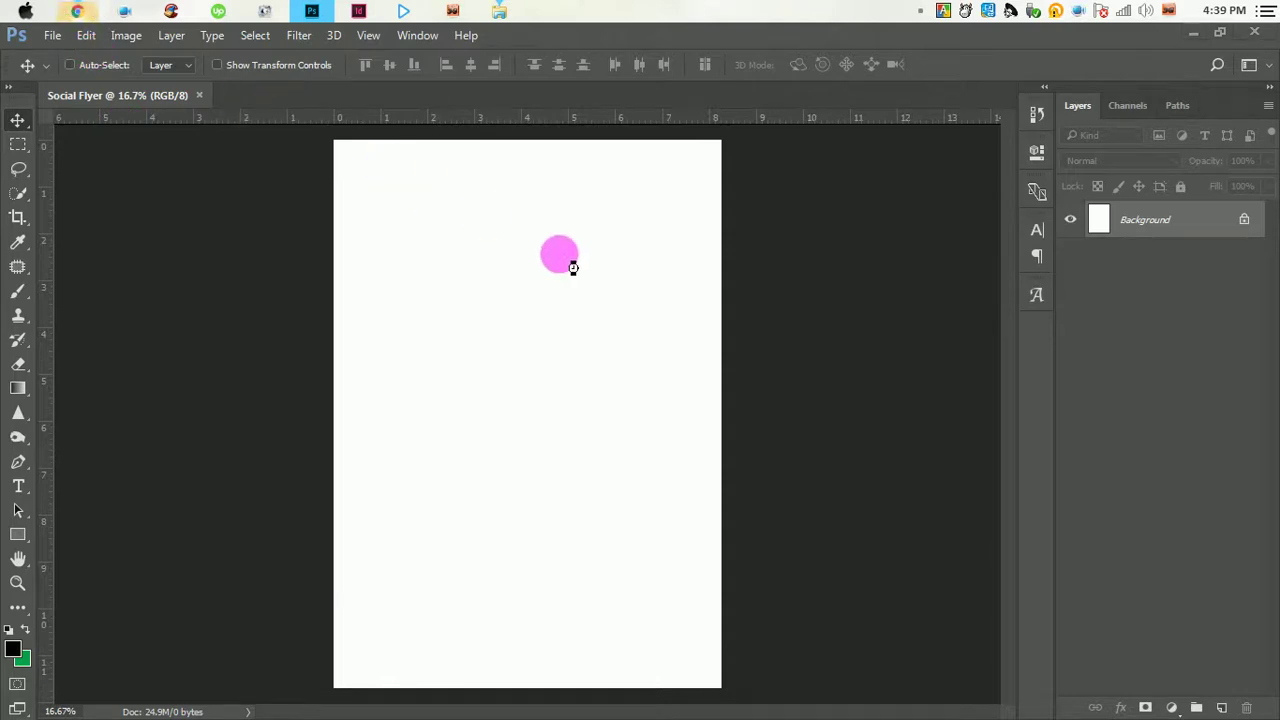
key(alt+Tab)
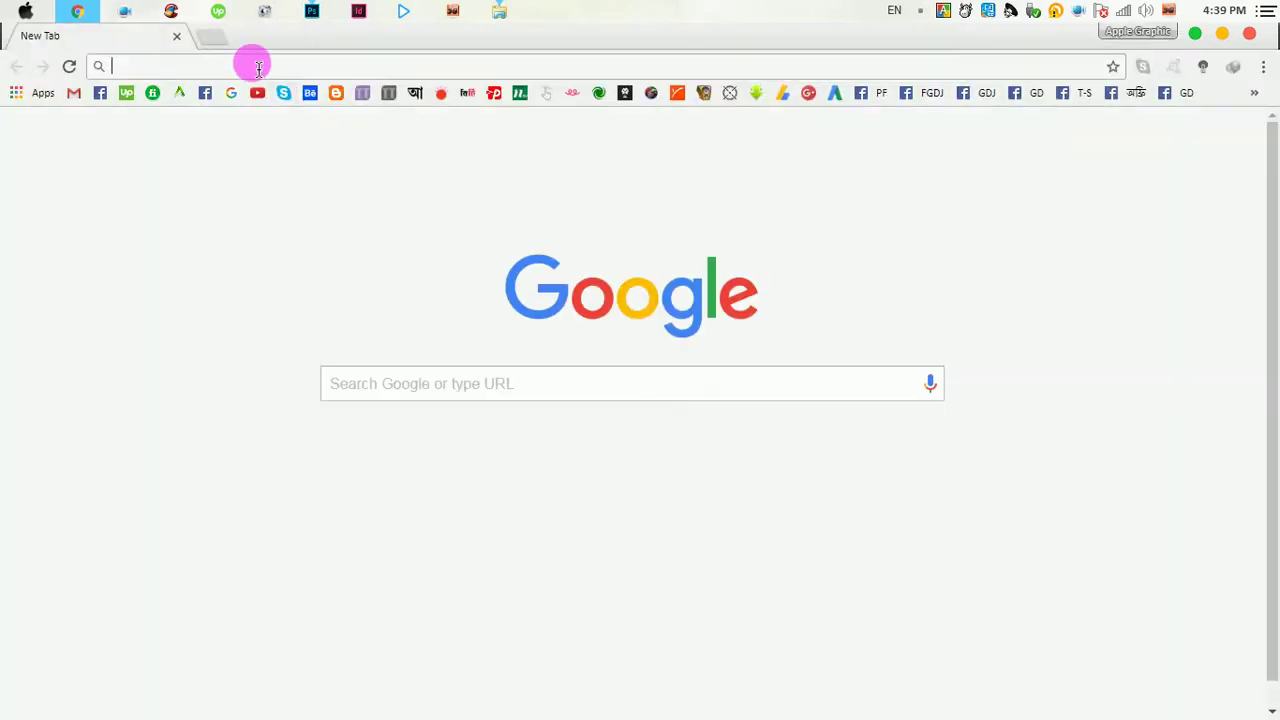
- Search Google for 'Tiger' and scroll through the image results
text(Tig)
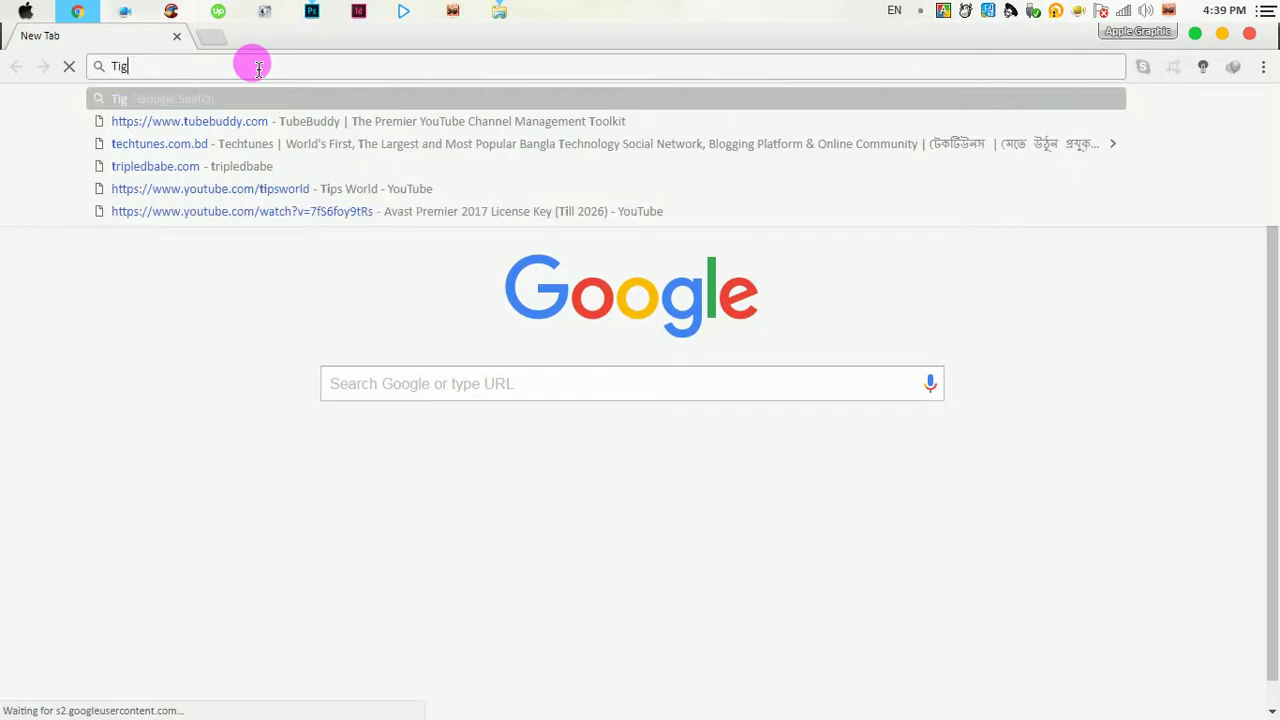
text(er)
key(Return)
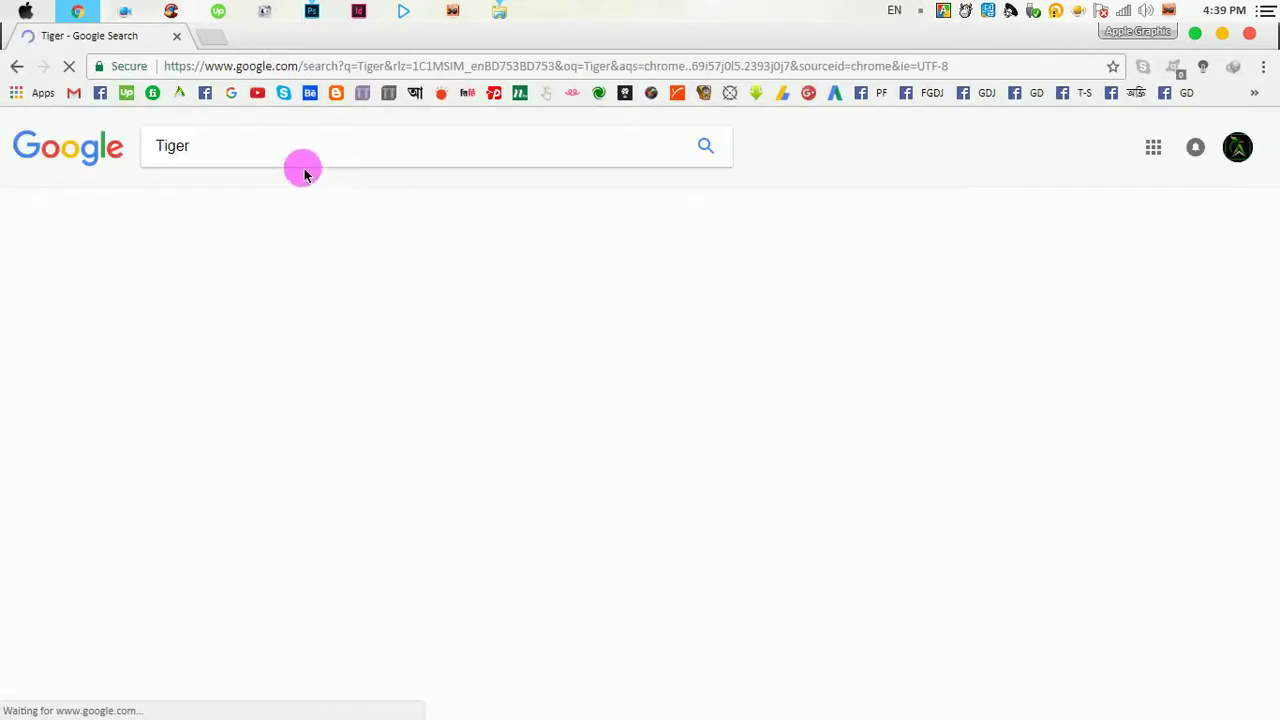
click(229, 205)
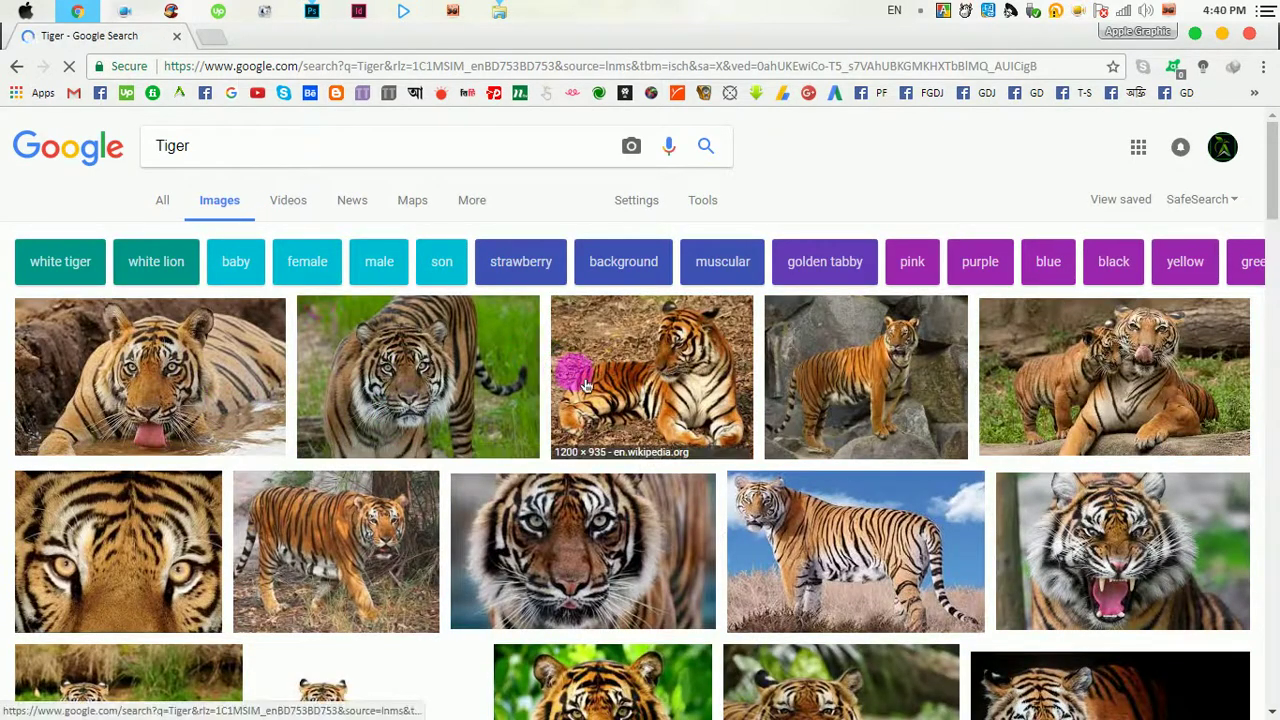
scroll(580, 385, down, 1)
scroll(470, 360, down, 2)
scroll(370, 362, down, 1)
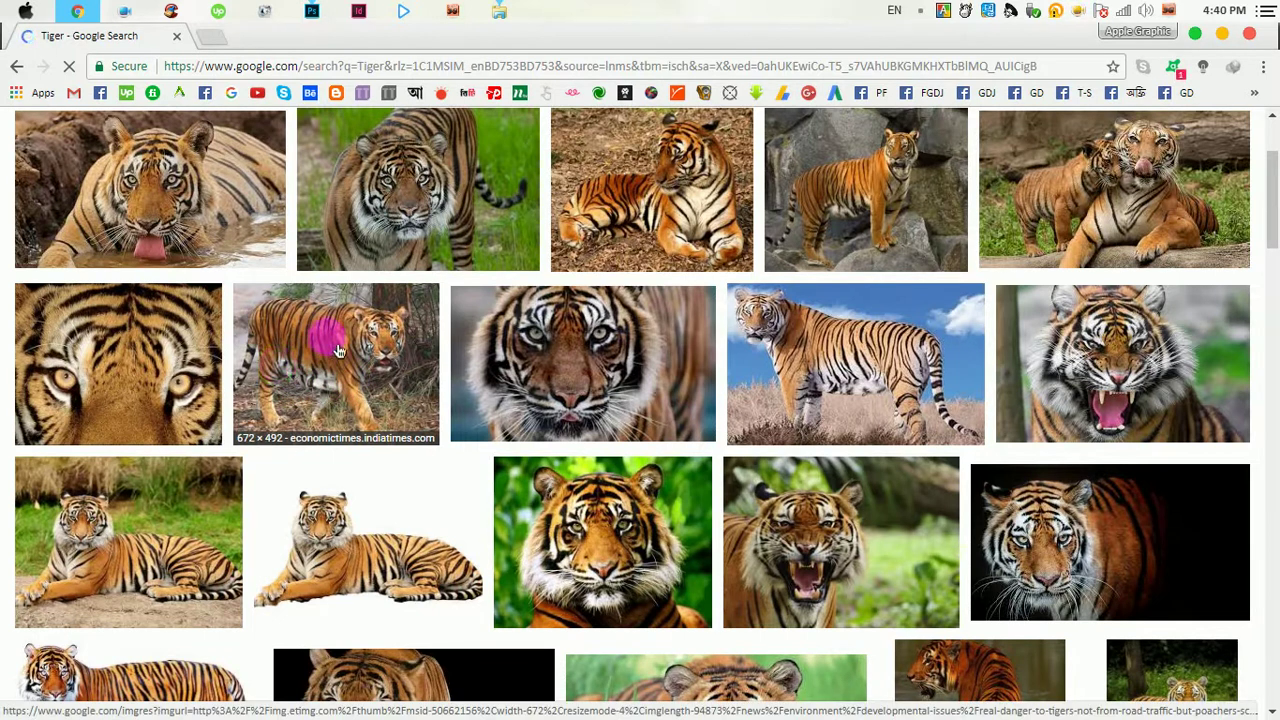
scroll(500, 300, down, 2)
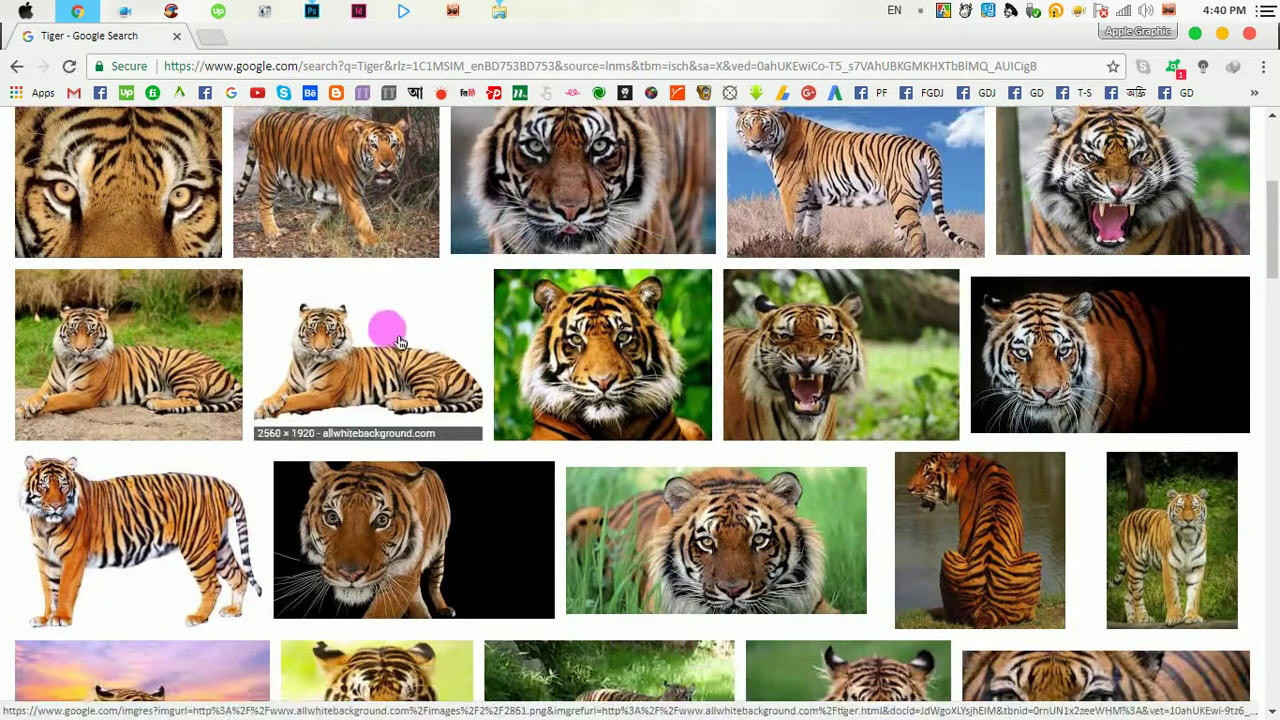
scroll(395, 345, down, 2)
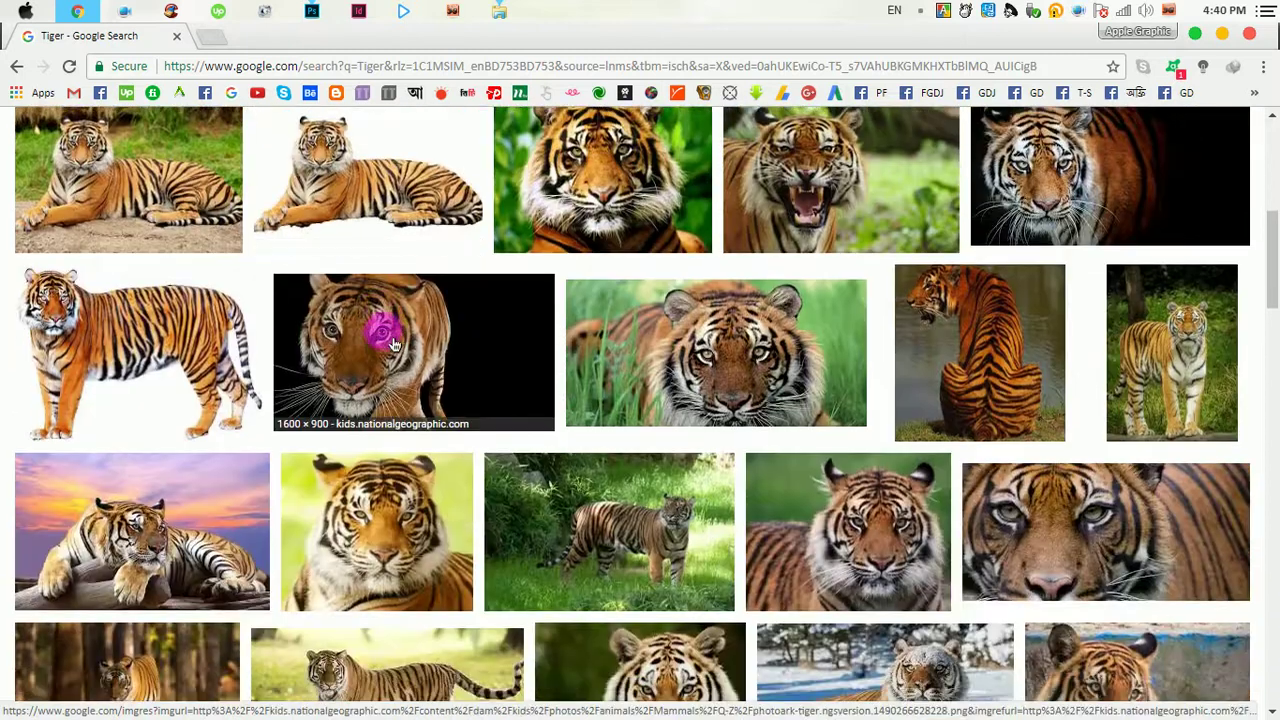
- Open the full-size green-grass tiger photo in its own tab
click(710, 351)
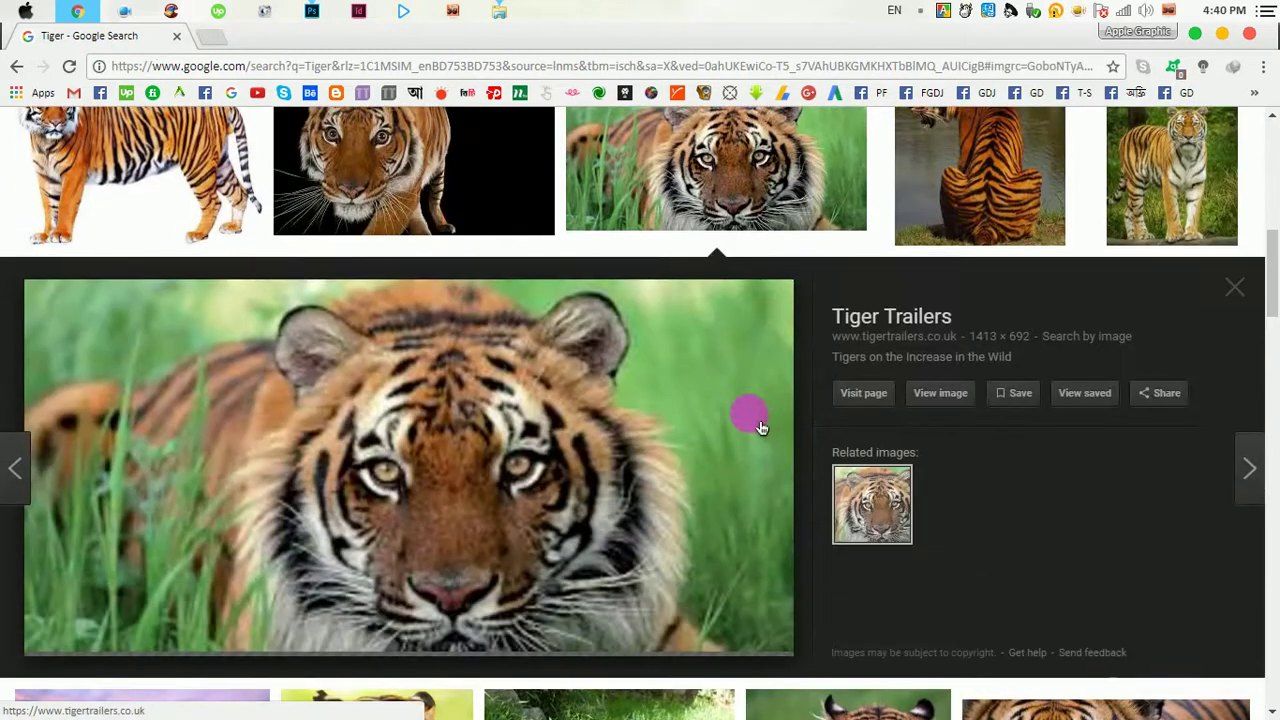
click(940, 393)
click(150, 35)
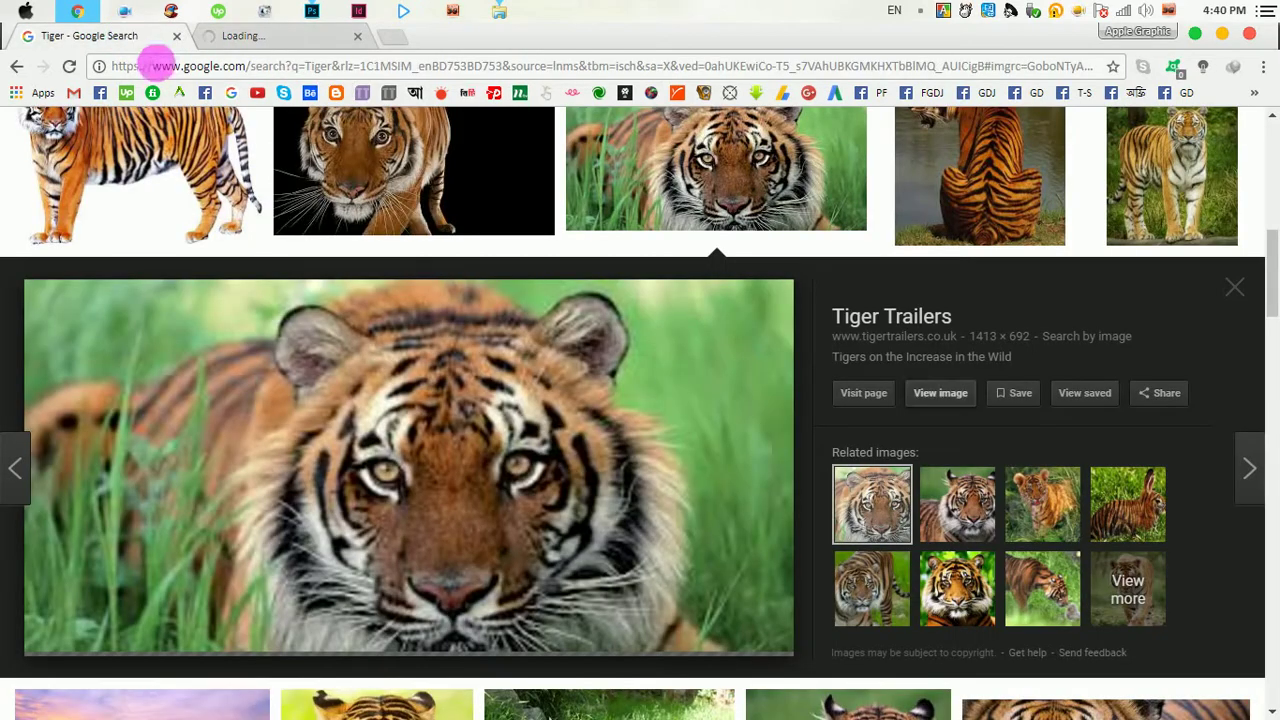
click(957, 505)
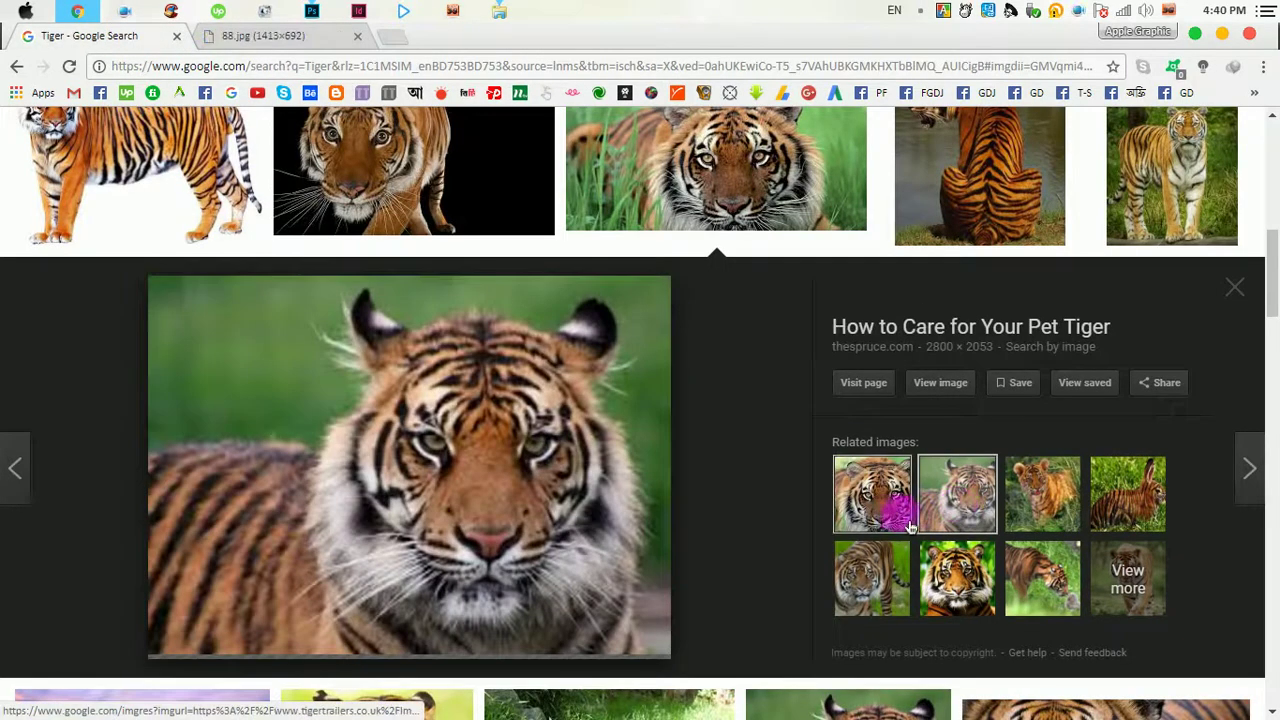
scroll(612, 401, up, 2)
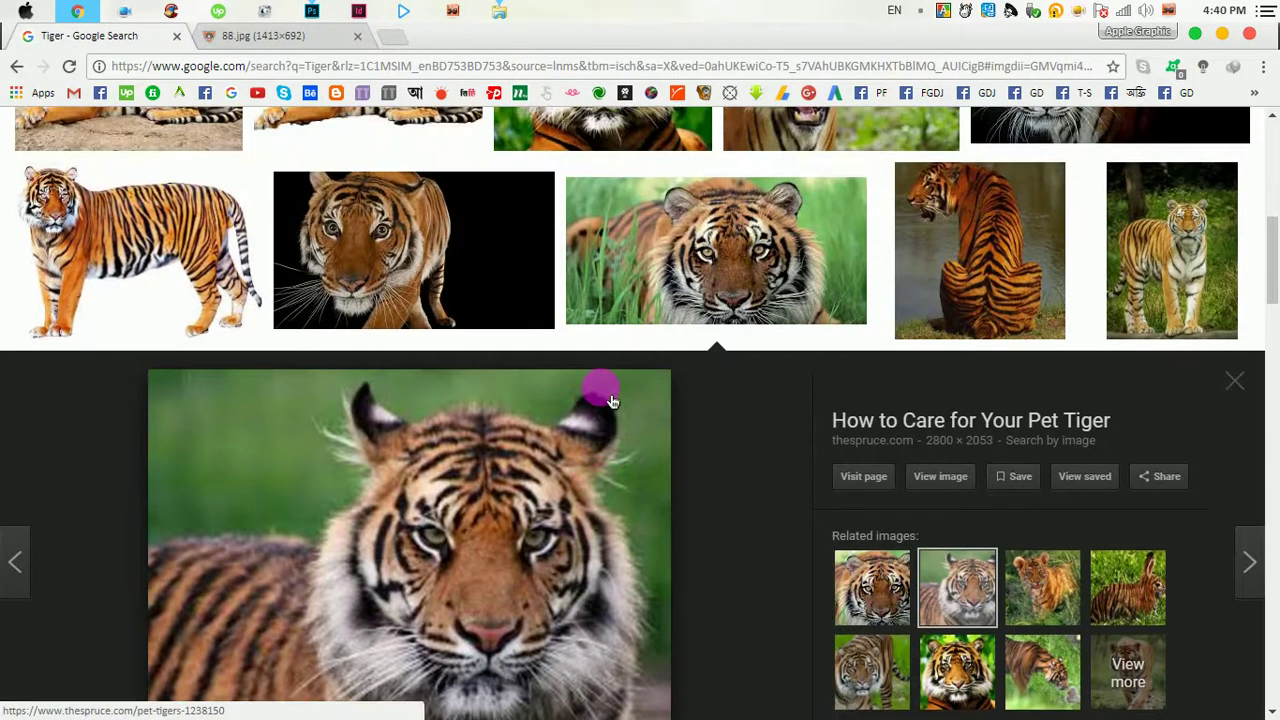
click(297, 35)
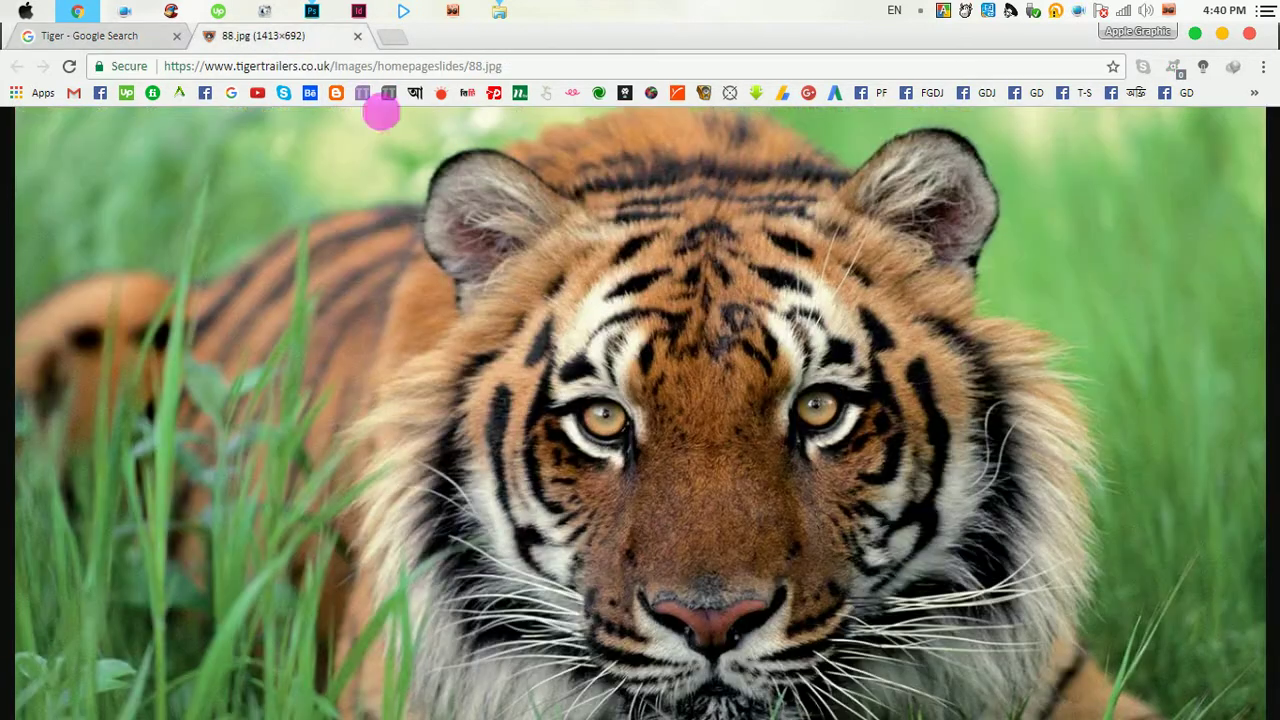
- Save the tiger image to the Desktop as 88.jpg
right_click(620, 331)
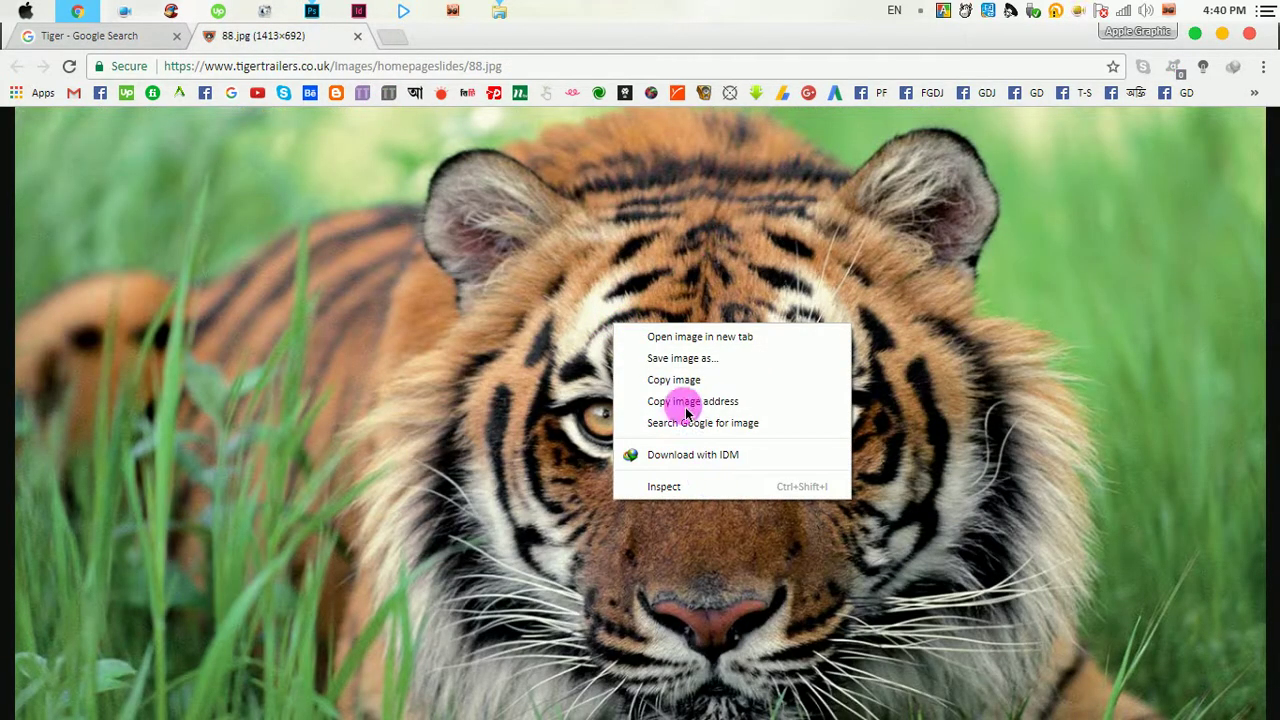
click(676, 356)
click(70, 151)
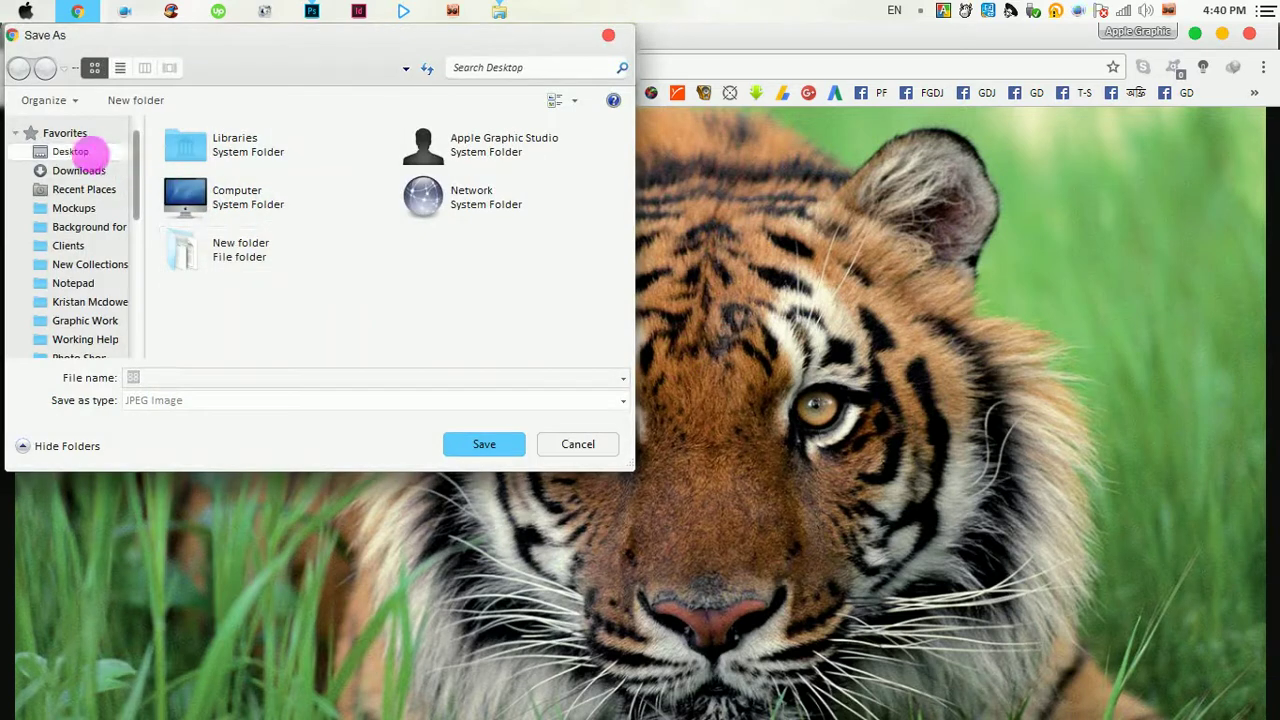
click(480, 444)
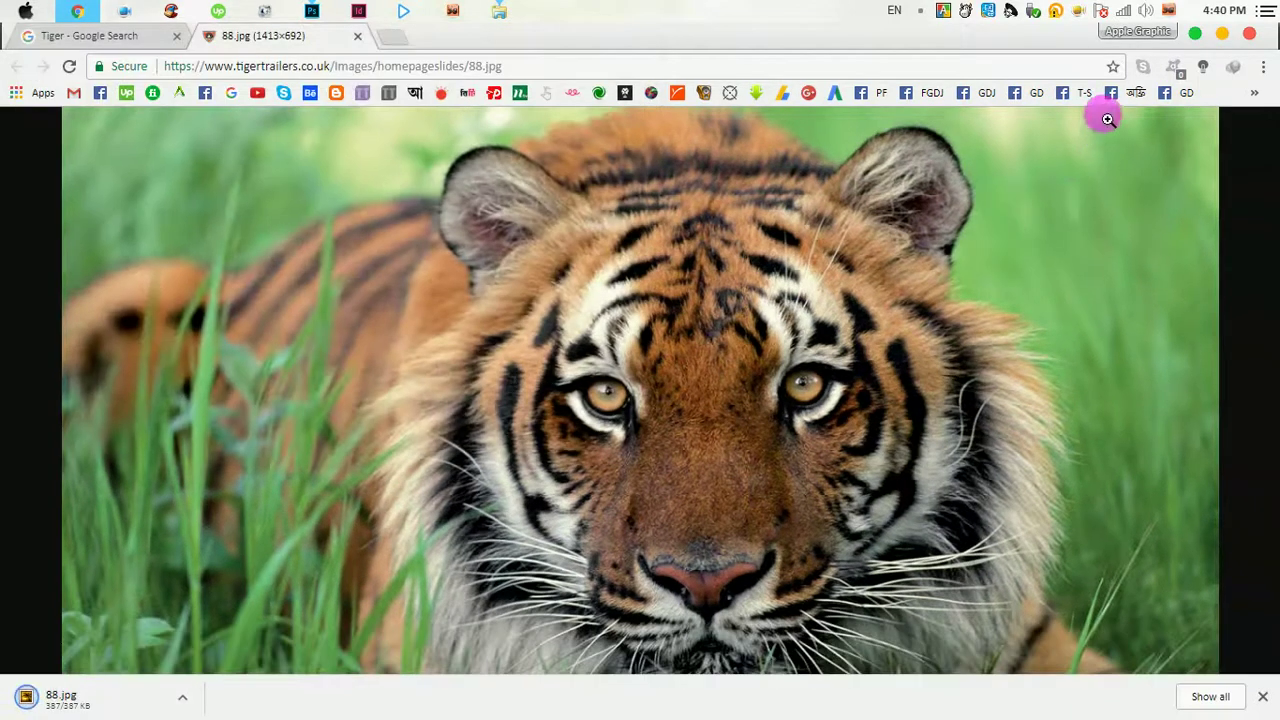
- Place 88.jpg into Social Flyer as layer '88' and hide that layer
click(1195, 37)
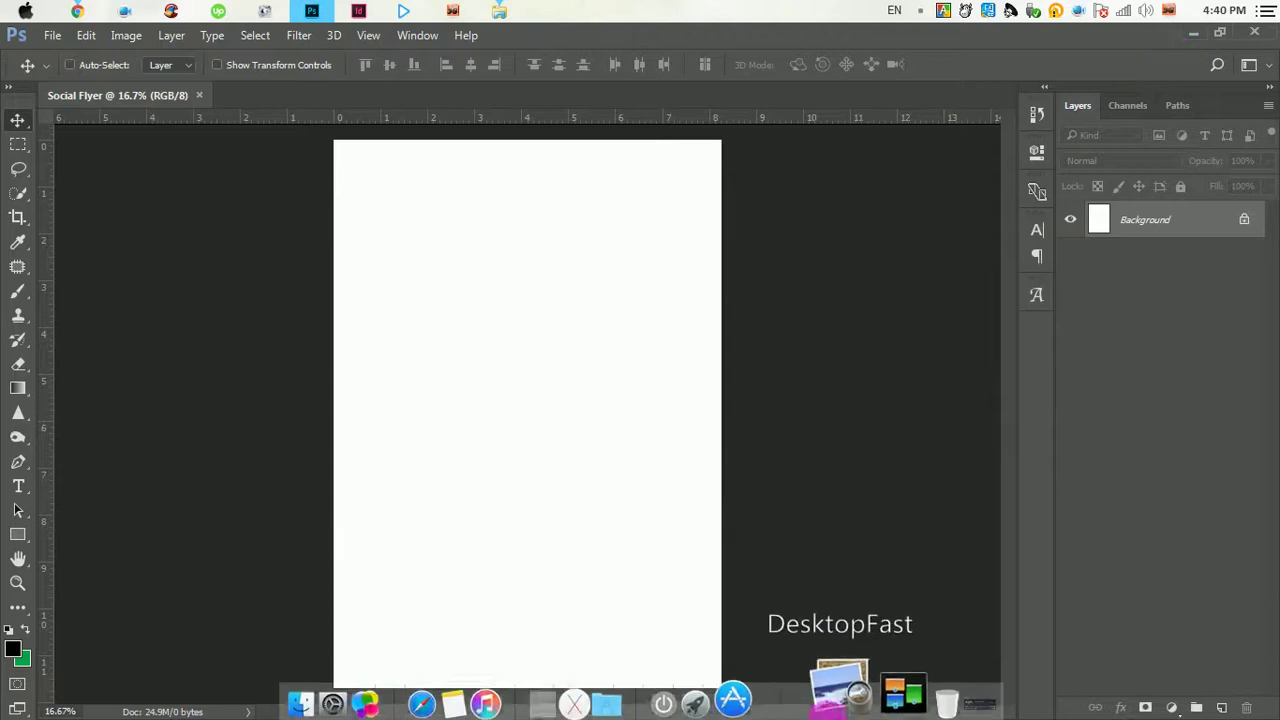
mouse_move(865, 693)
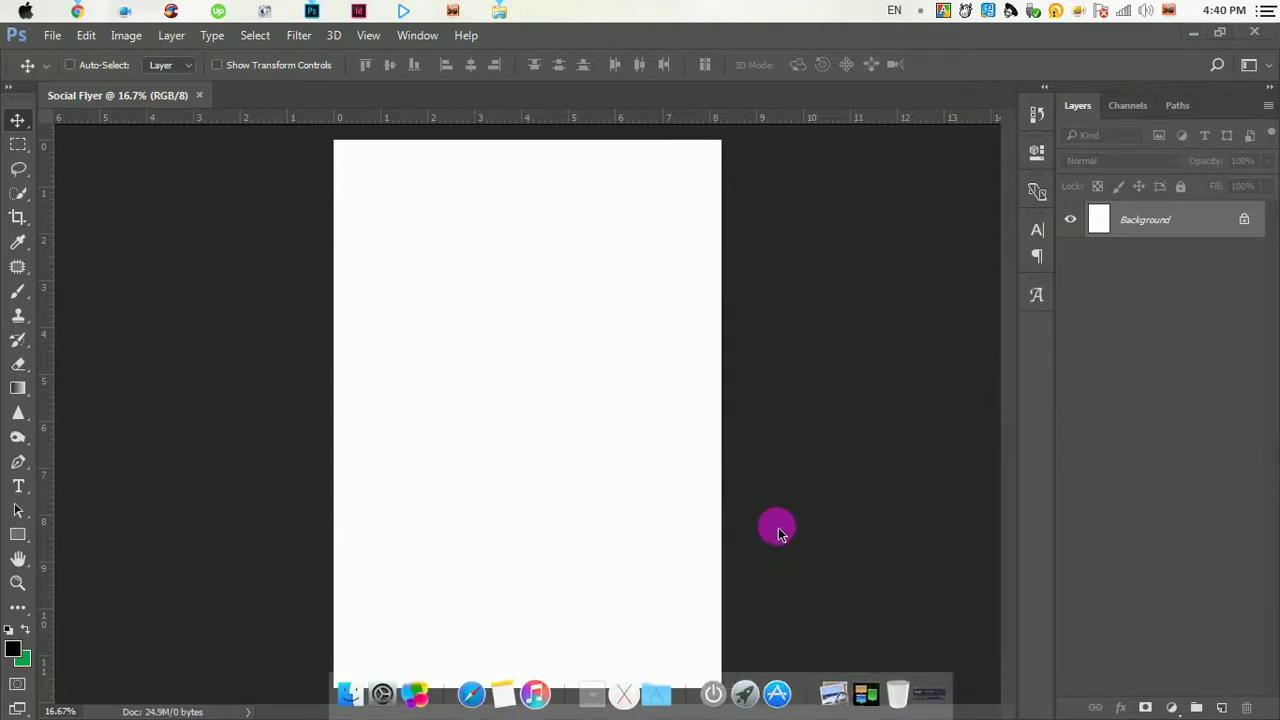
click(741, 705)
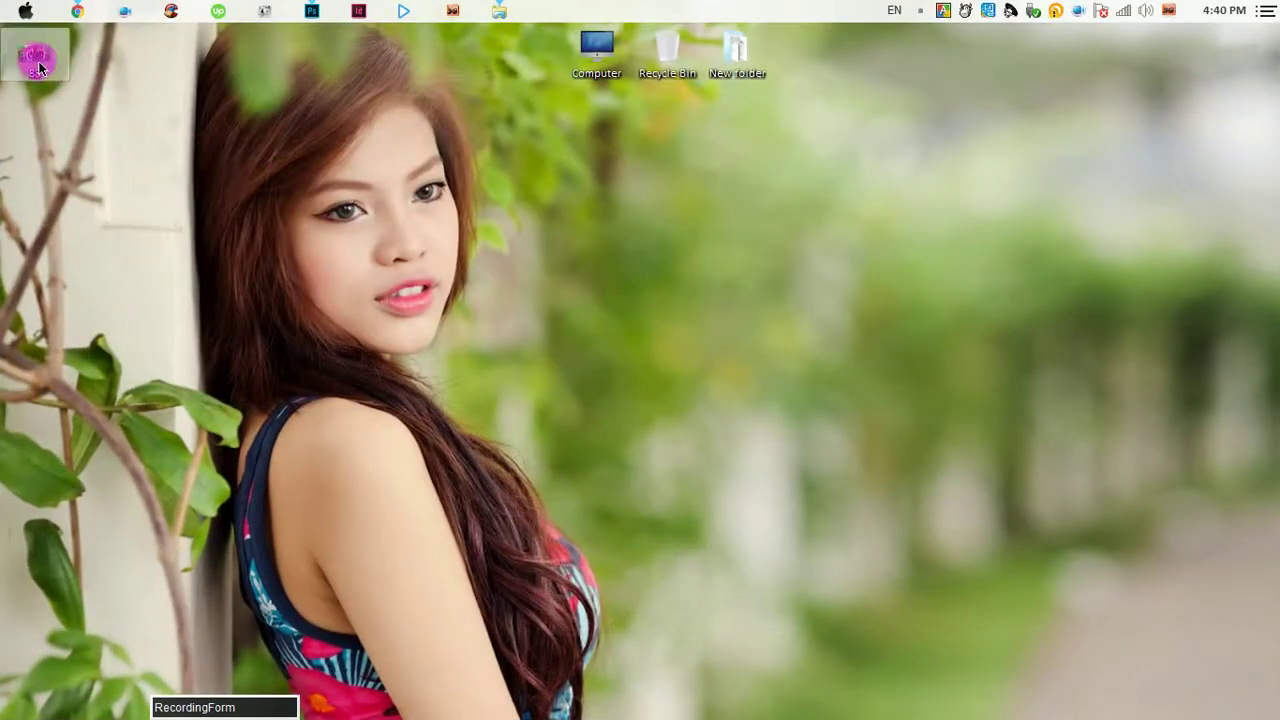
click(312, 11)
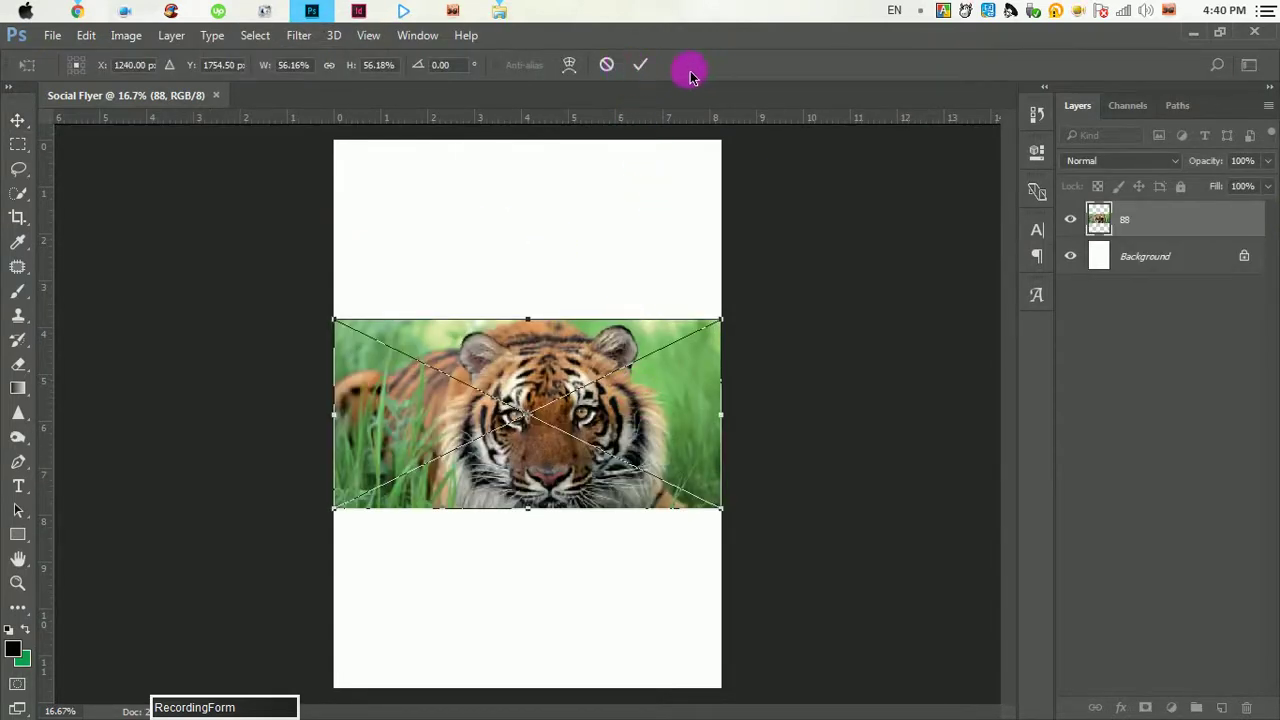
key(Return)
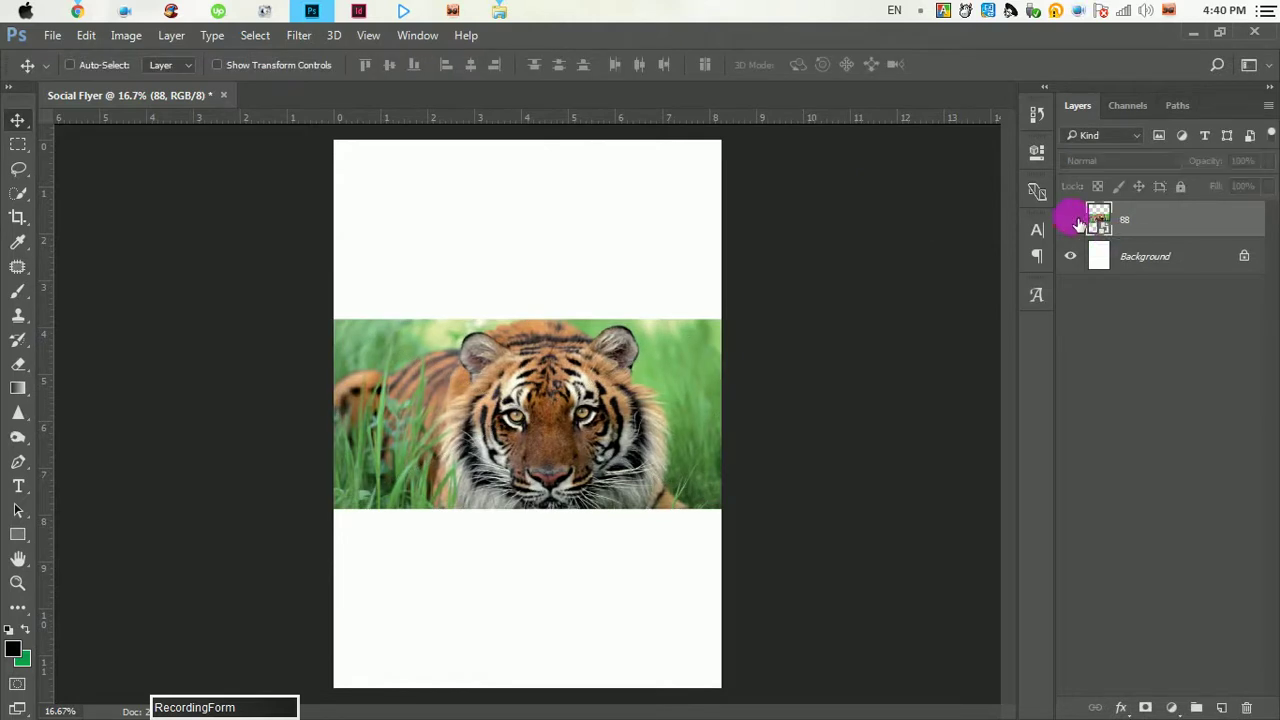
click(1072, 220)
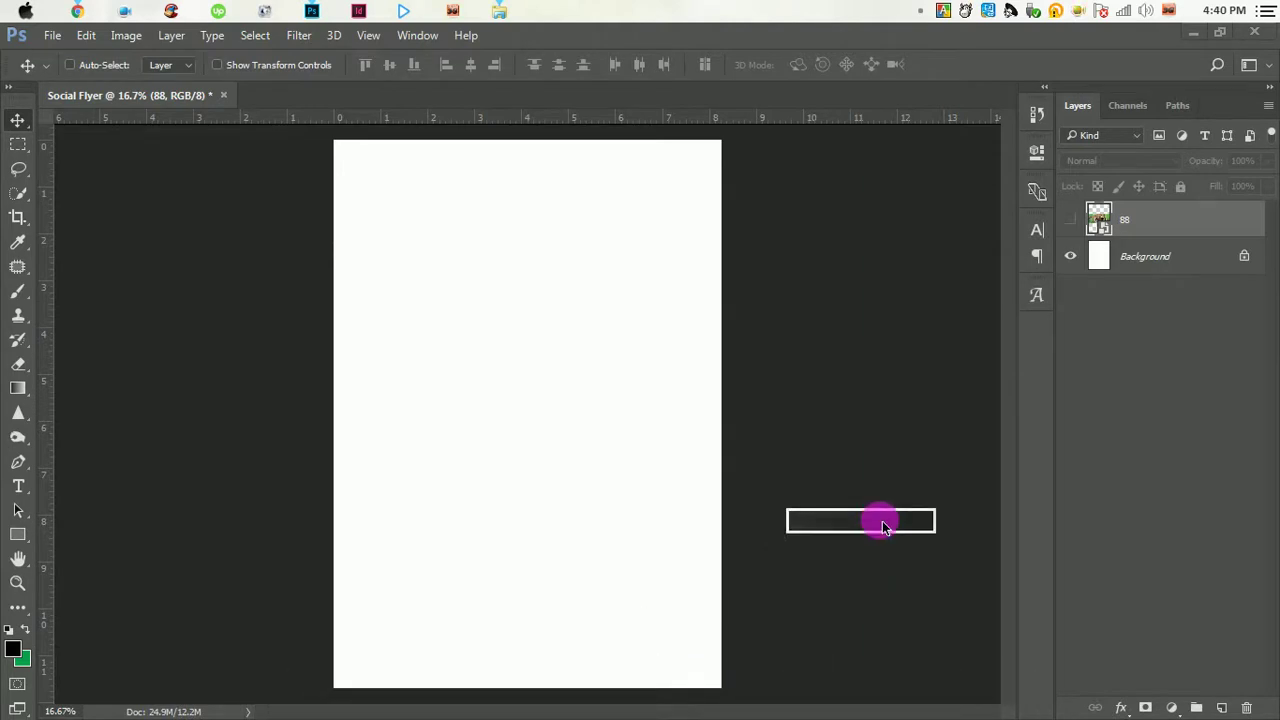
mouse_move(883, 527)
mouse_down()
mouse_move(1149, 612)
mouse_move(1102, 62)
mouse_move(583, 292)
mouse_move(545, 256)
mouse_move(329, 386)
mouse_move(16, 508)
mouse_up()
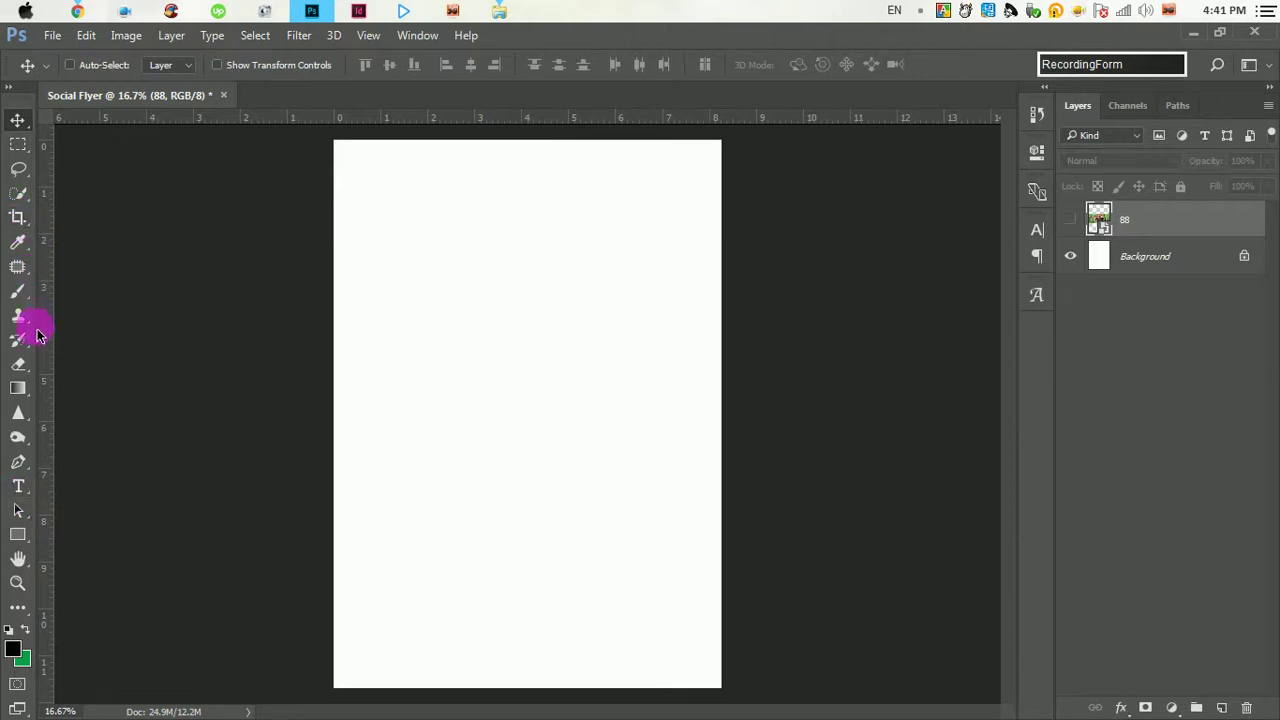
- Add an empty Layer 1 and choose the 2199 px splatter brush tip
drag(22, 296, 103, 287)
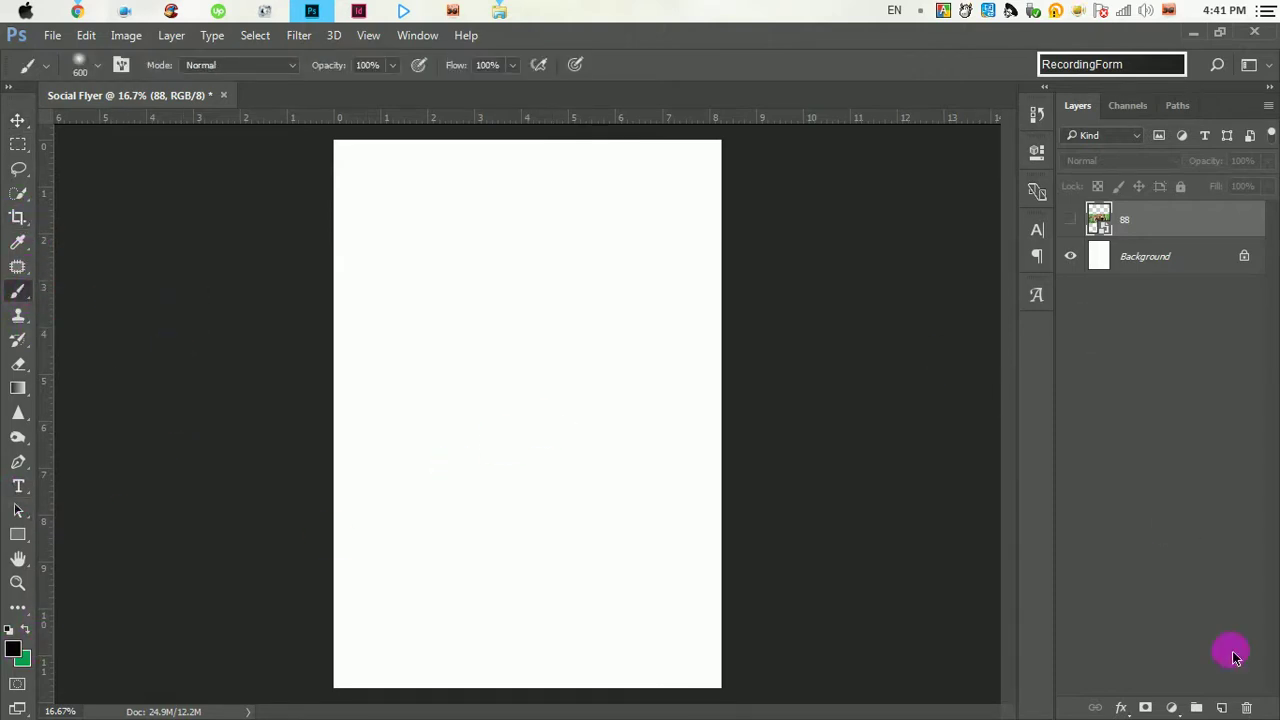
click(1226, 707)
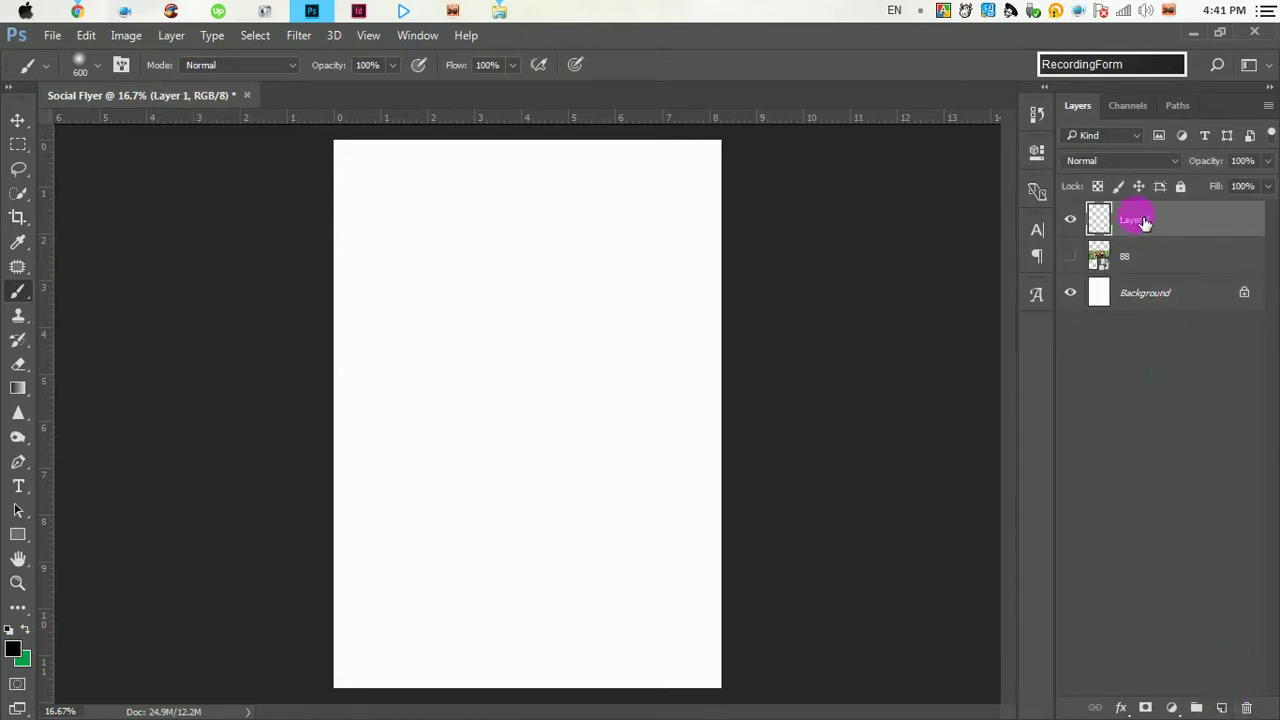
right_click(558, 323)
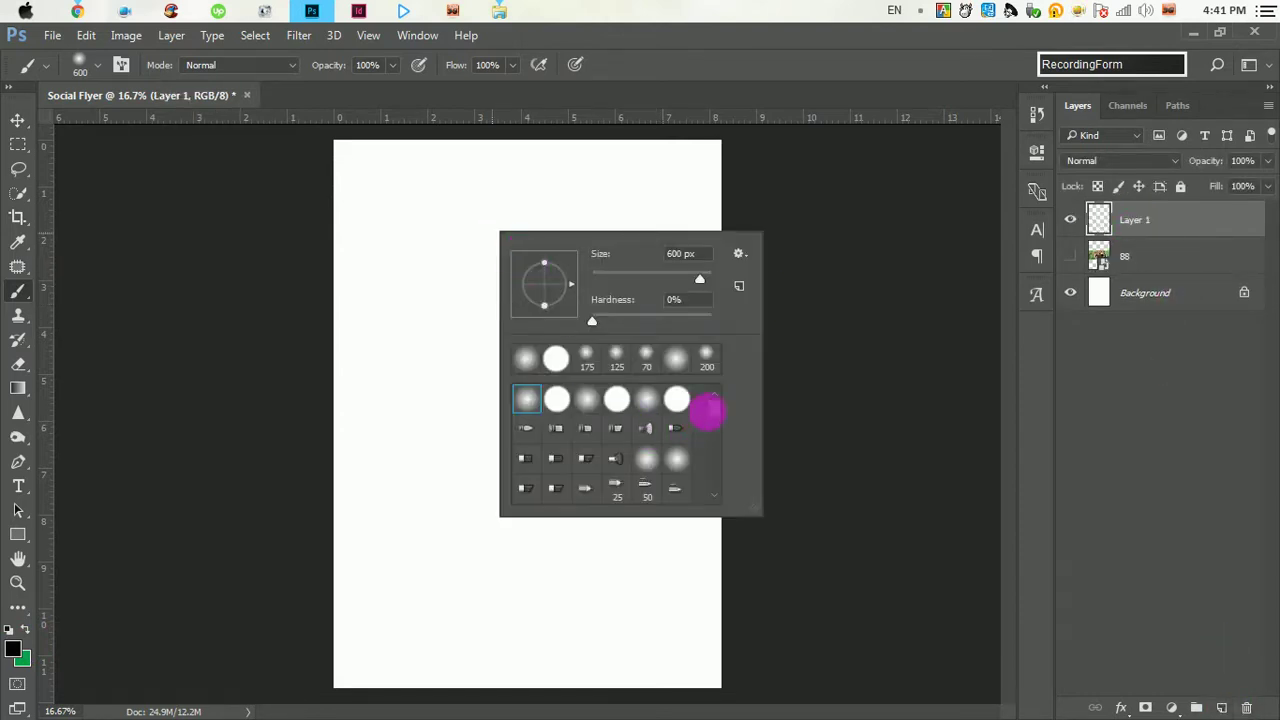
drag(712, 405, 714, 441)
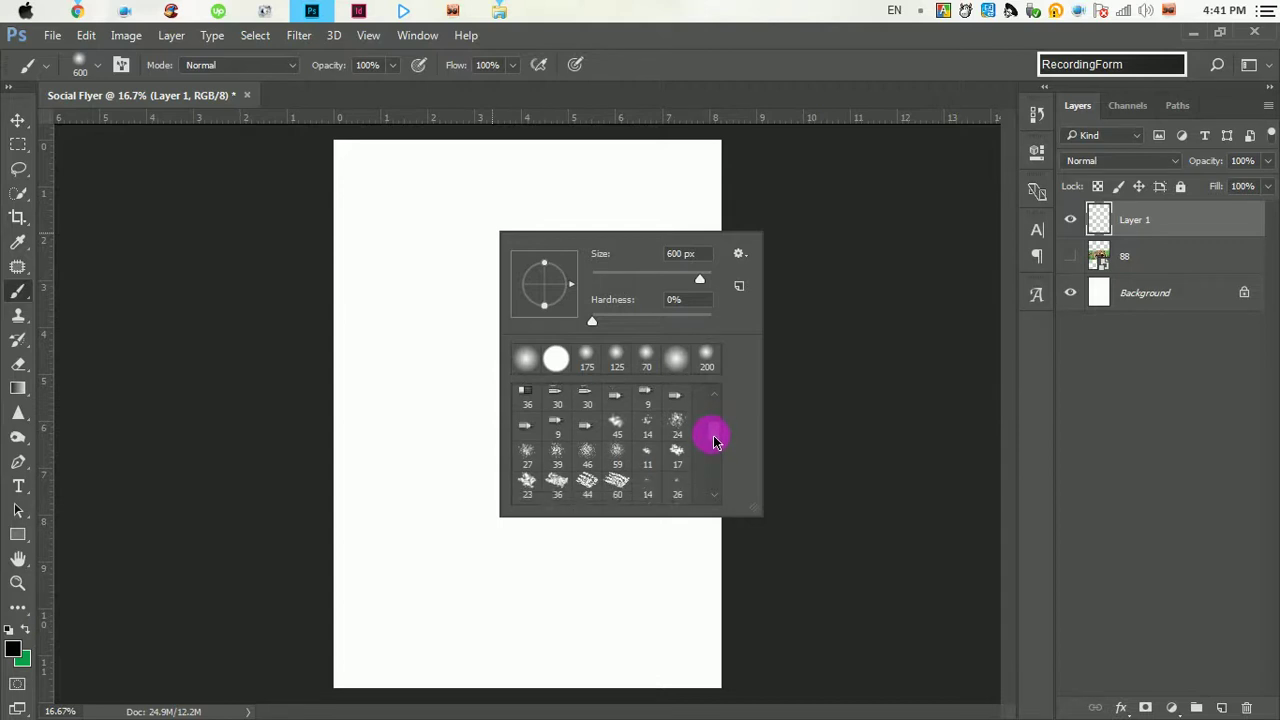
drag(714, 441, 715, 485)
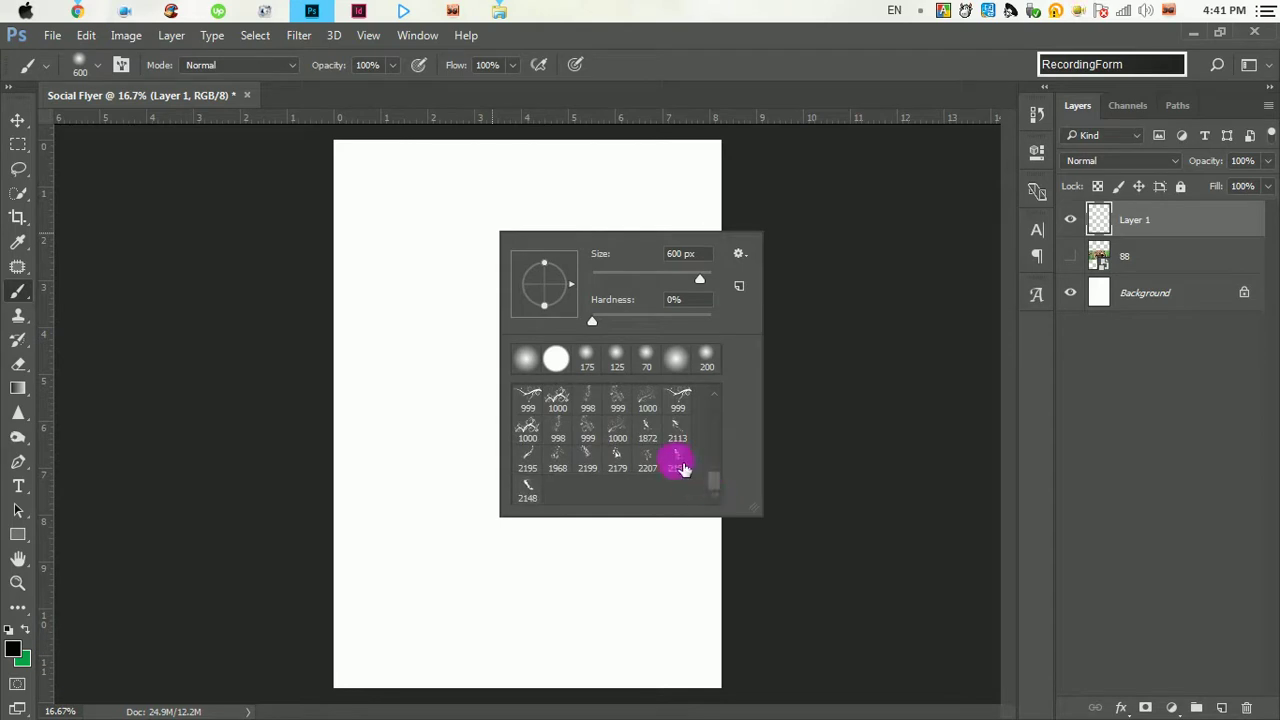
click(678, 462)
click(685, 59)
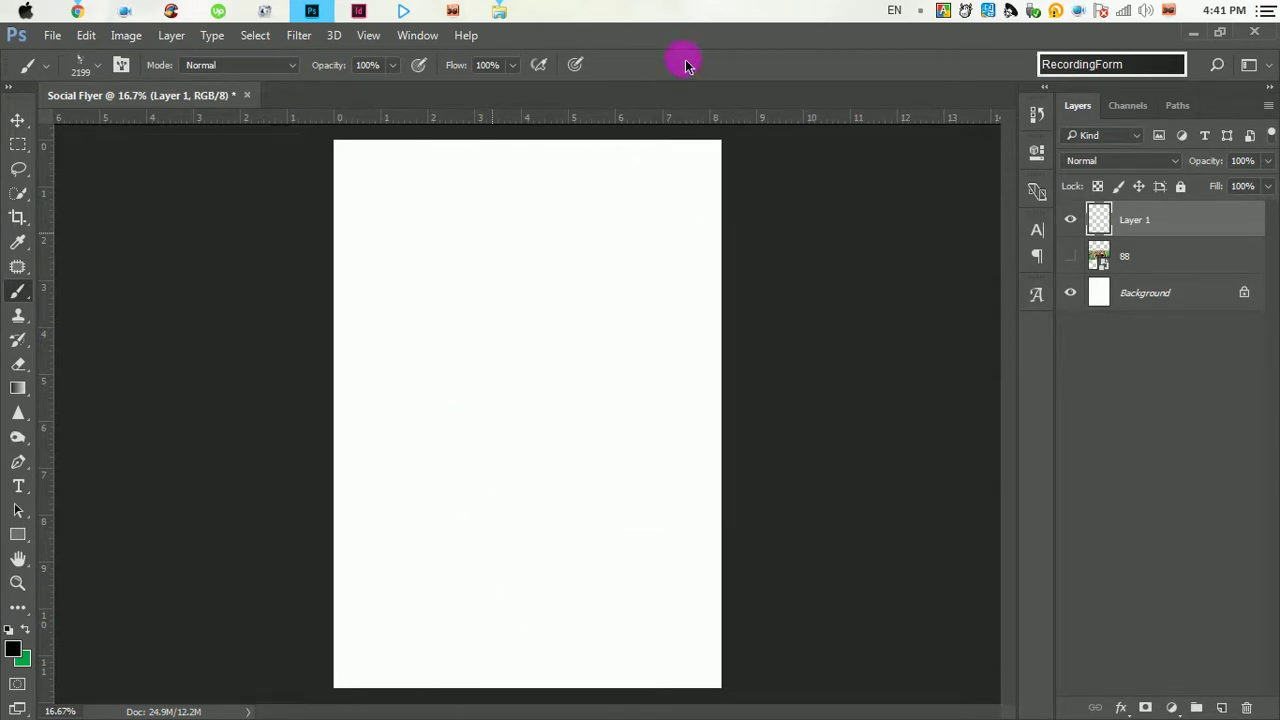
- Build up black splatter strokes on Layer 1 across the page's upper-middle area
click(467, 239)
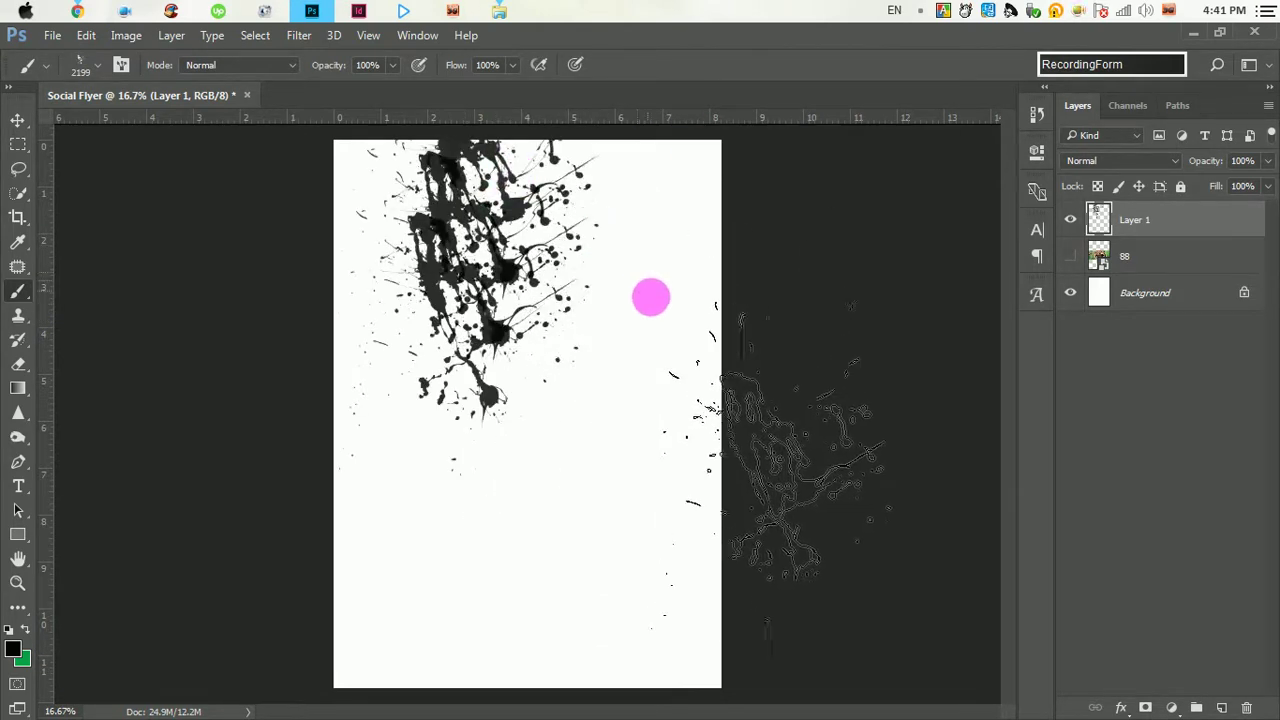
key(ctrl+z)
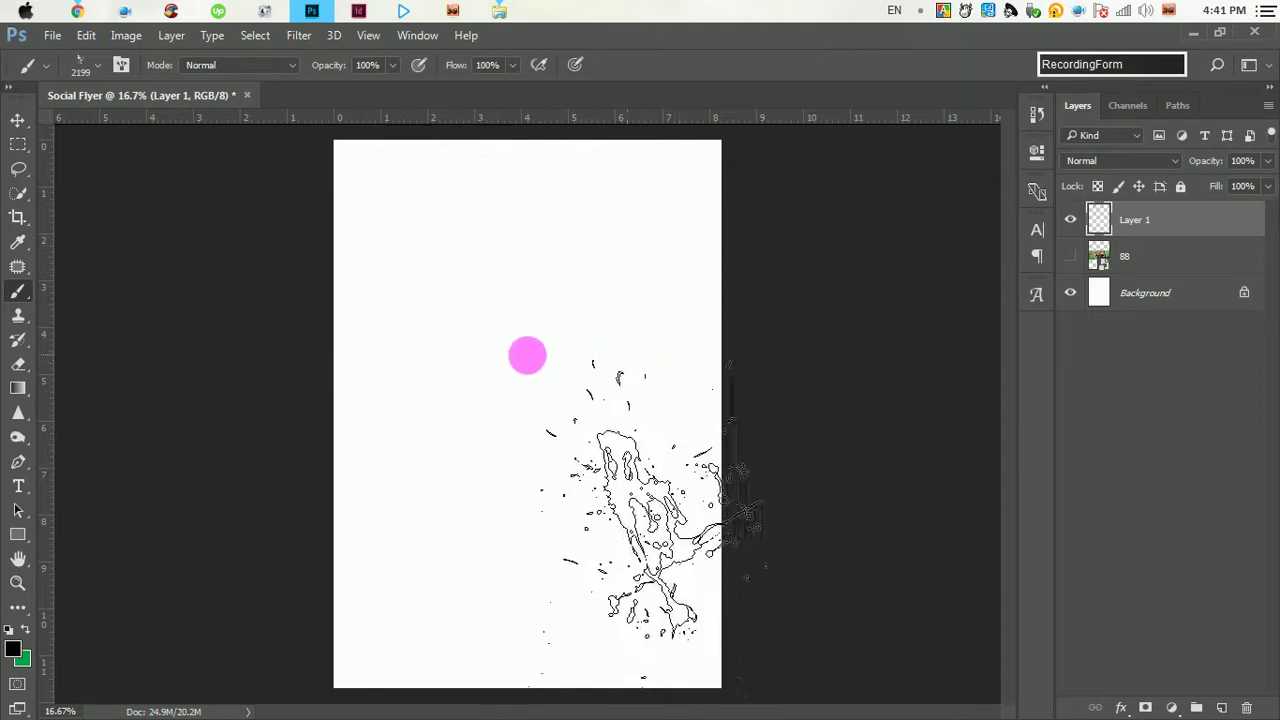
drag(506, 345, 508, 200)
drag(525, 320, 500, 386)
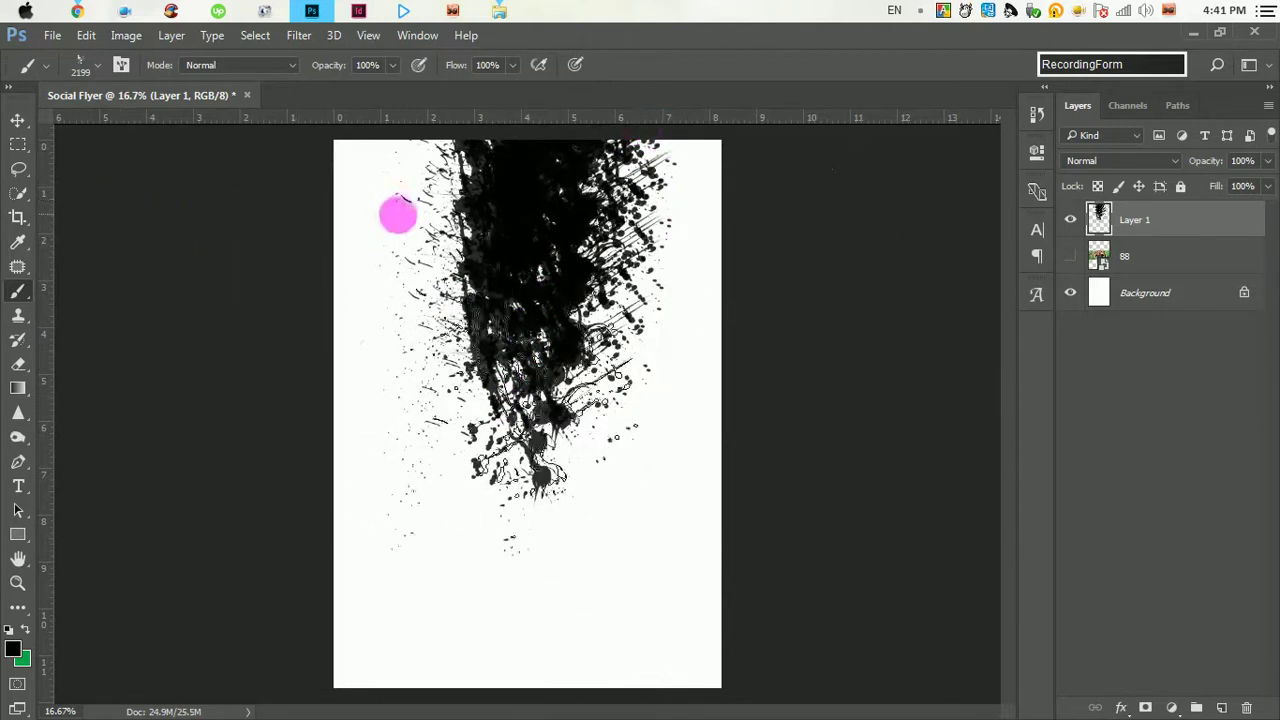
mouse_move(397, 209)
mouse_down()
mouse_move(418, 133)
mouse_move(457, 263)
mouse_move(820, 377)
mouse_up()
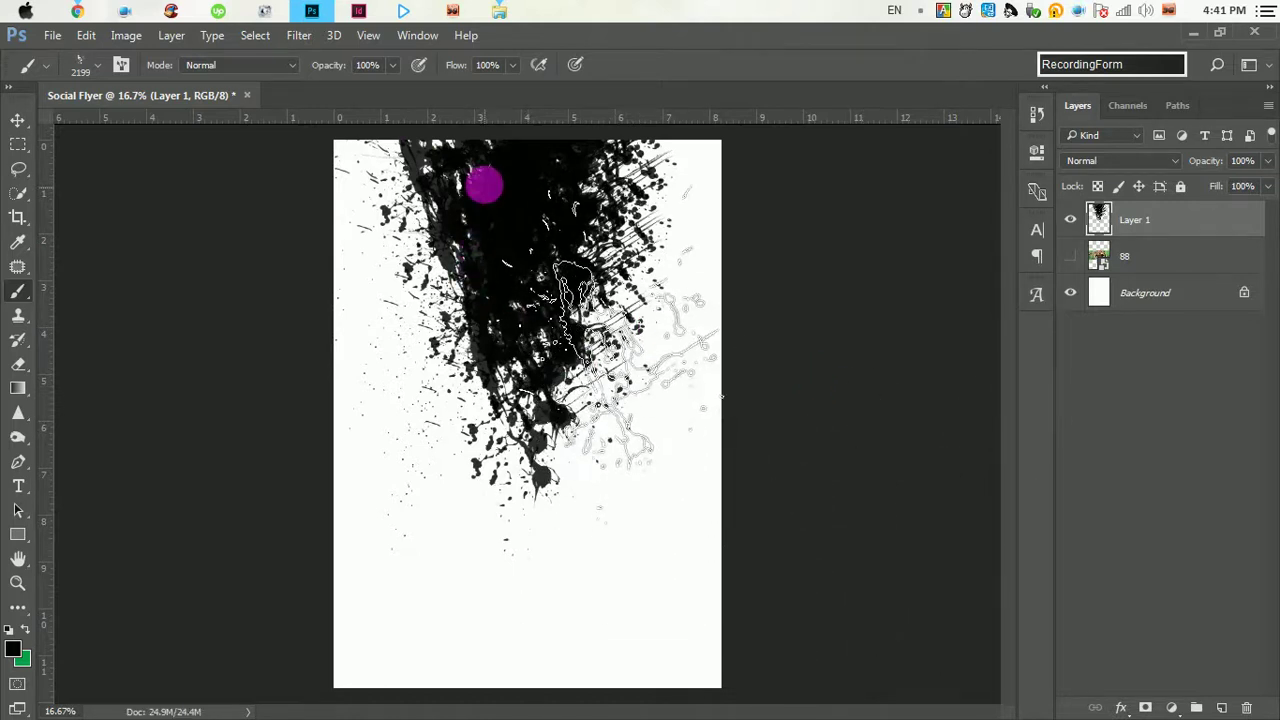
drag(538, 340, 683, 381)
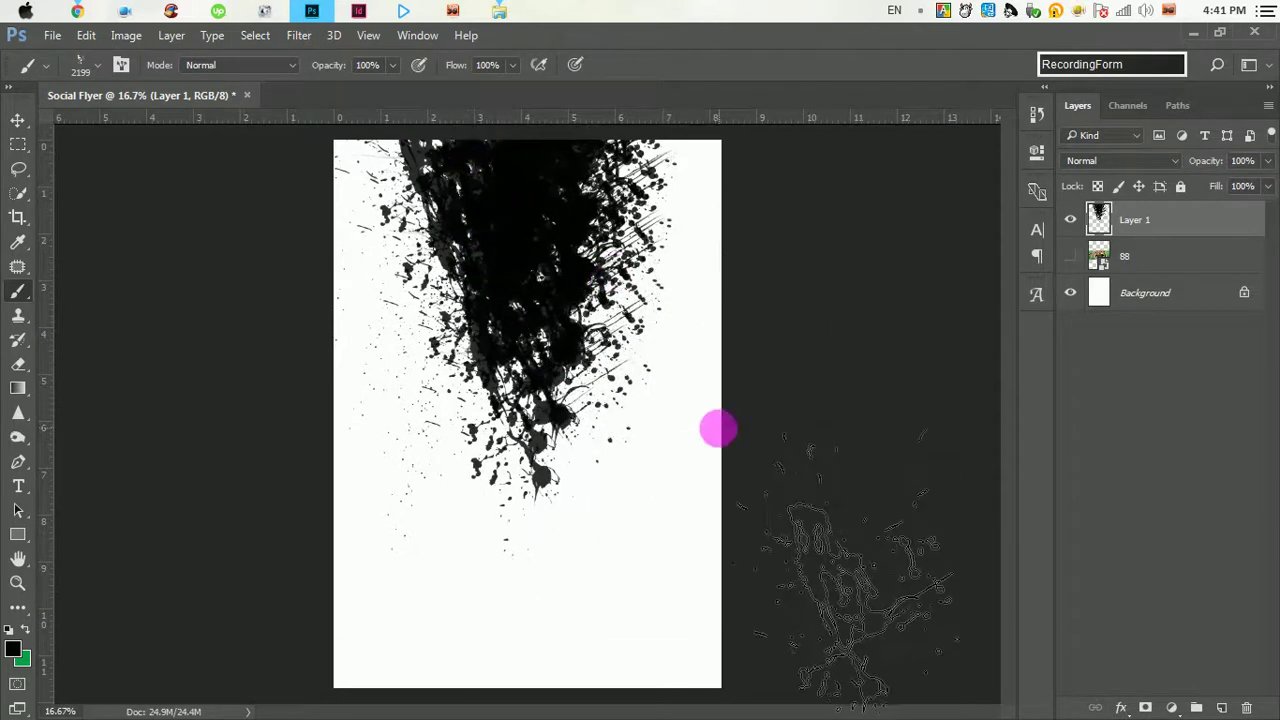
mouse_move(546, 271)
mouse_down()
mouse_move(486, 170)
mouse_move(503, 320)
mouse_move(451, 314)
mouse_move(737, 322)
mouse_up()
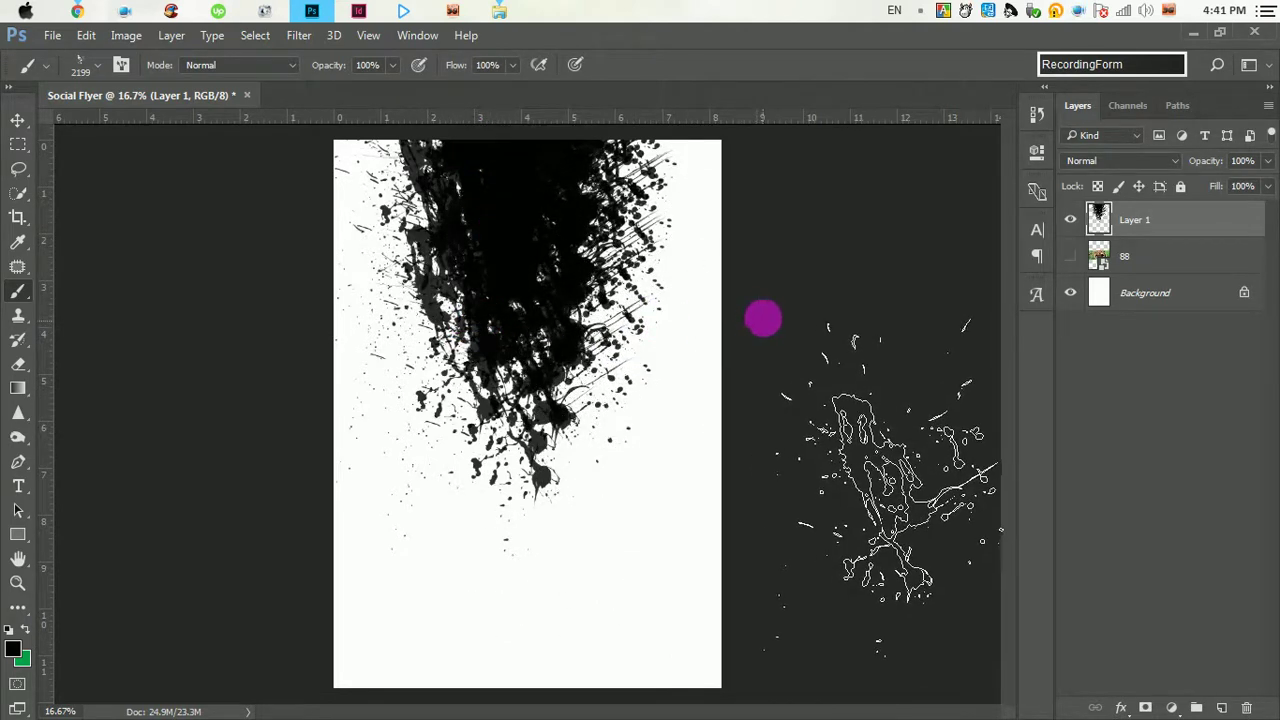
- Move layer 88 above Layer 1, then select Layer 1
click(19, 122)
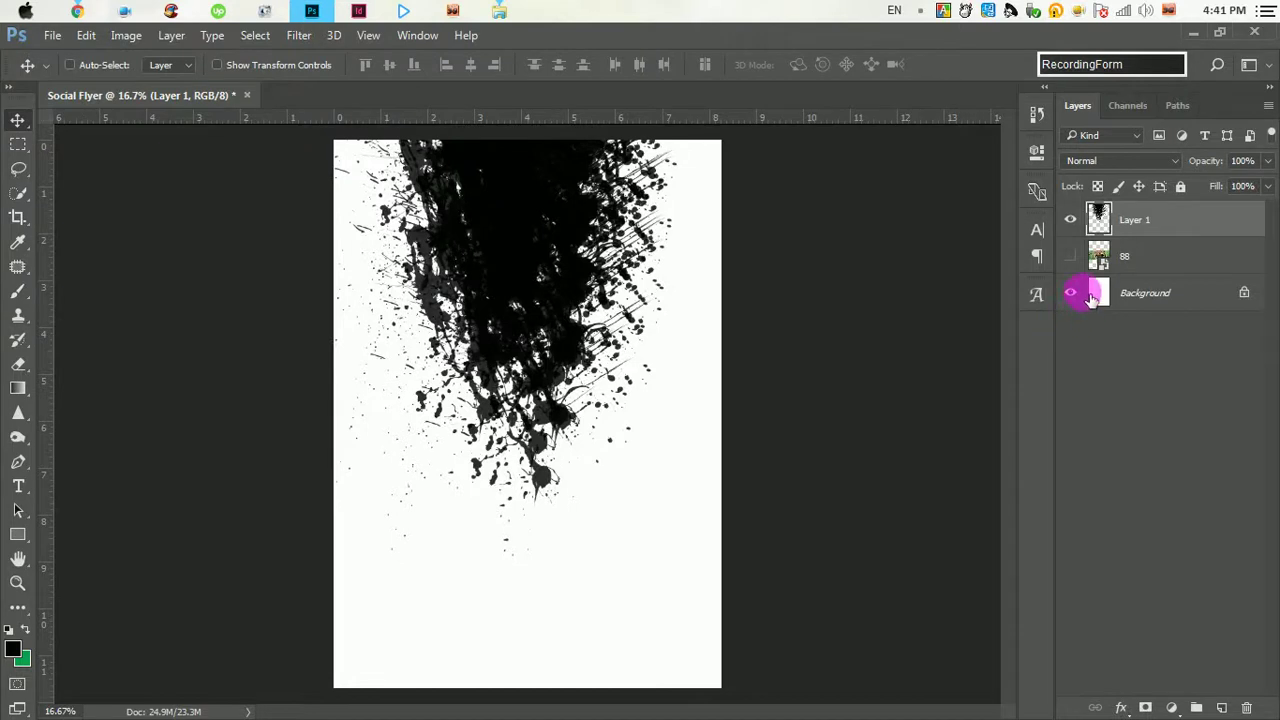
drag(1143, 261, 1158, 232)
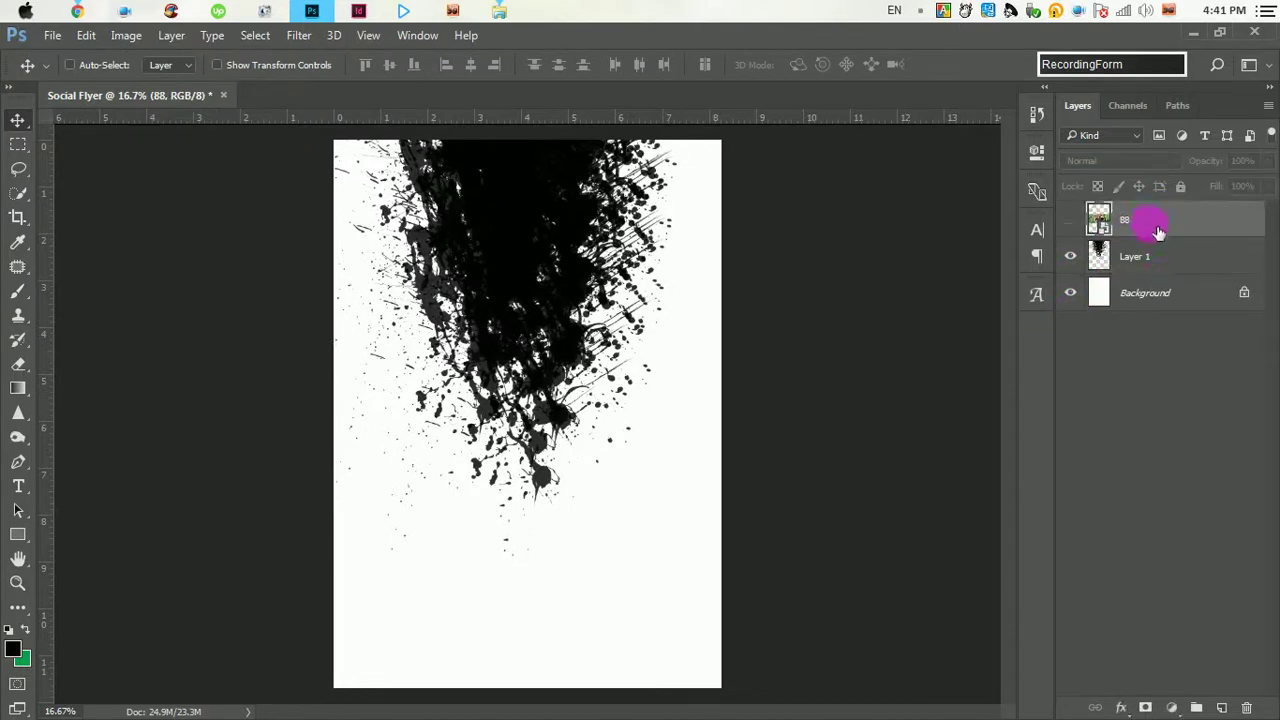
click(1171, 268)
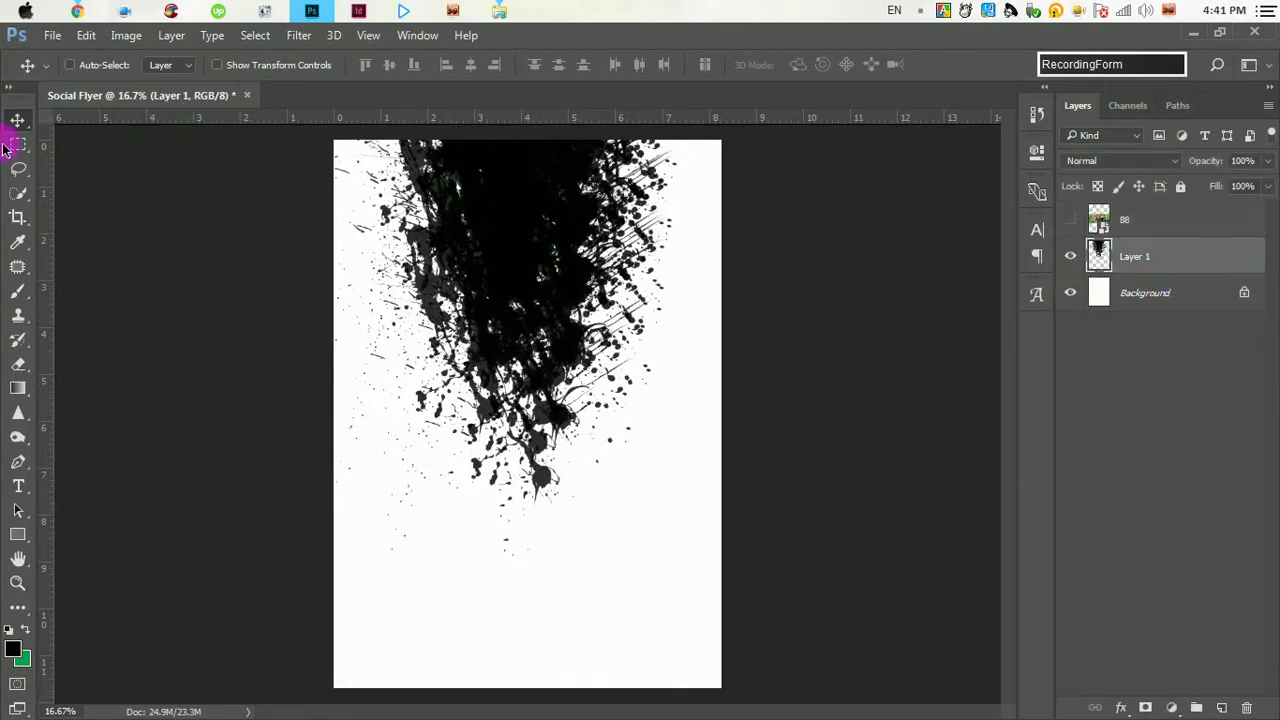
drag(522, 341, 533, 338)
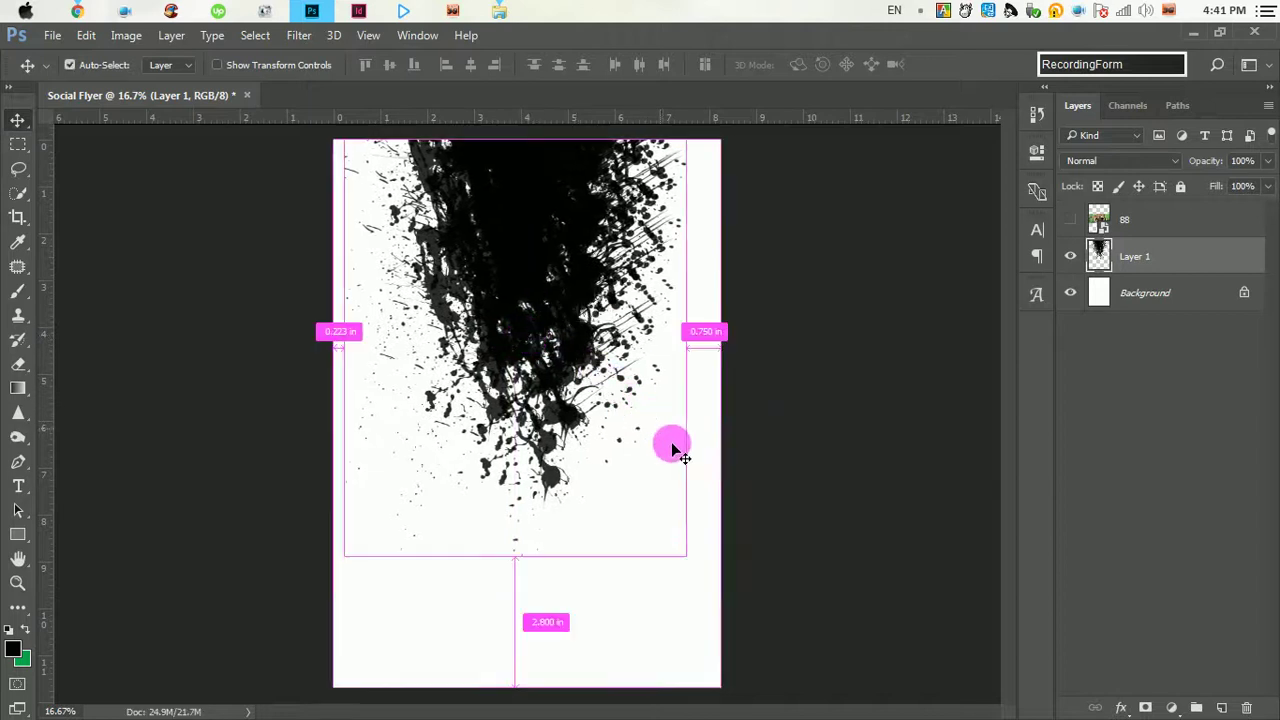
- Scale the splatter to about 97% and nudge it slightly right
key(ctrl+t)
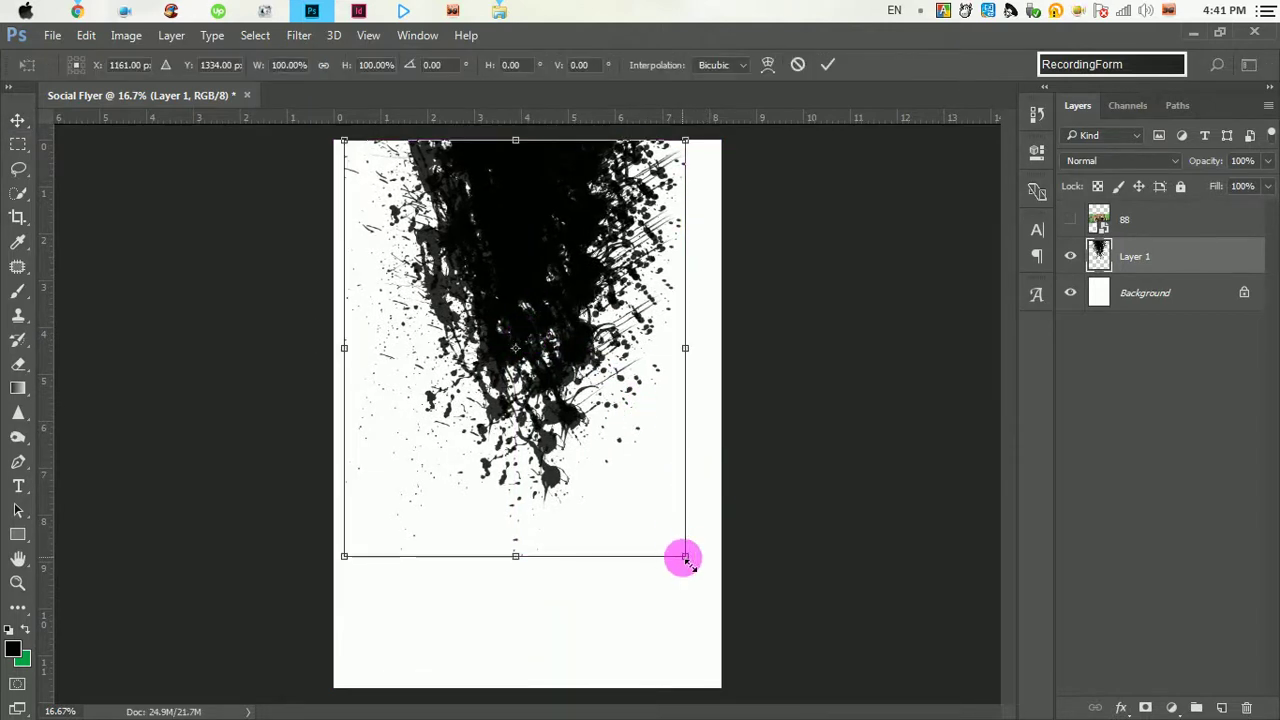
drag(685, 557, 671, 531)
drag(543, 400, 543, 371)
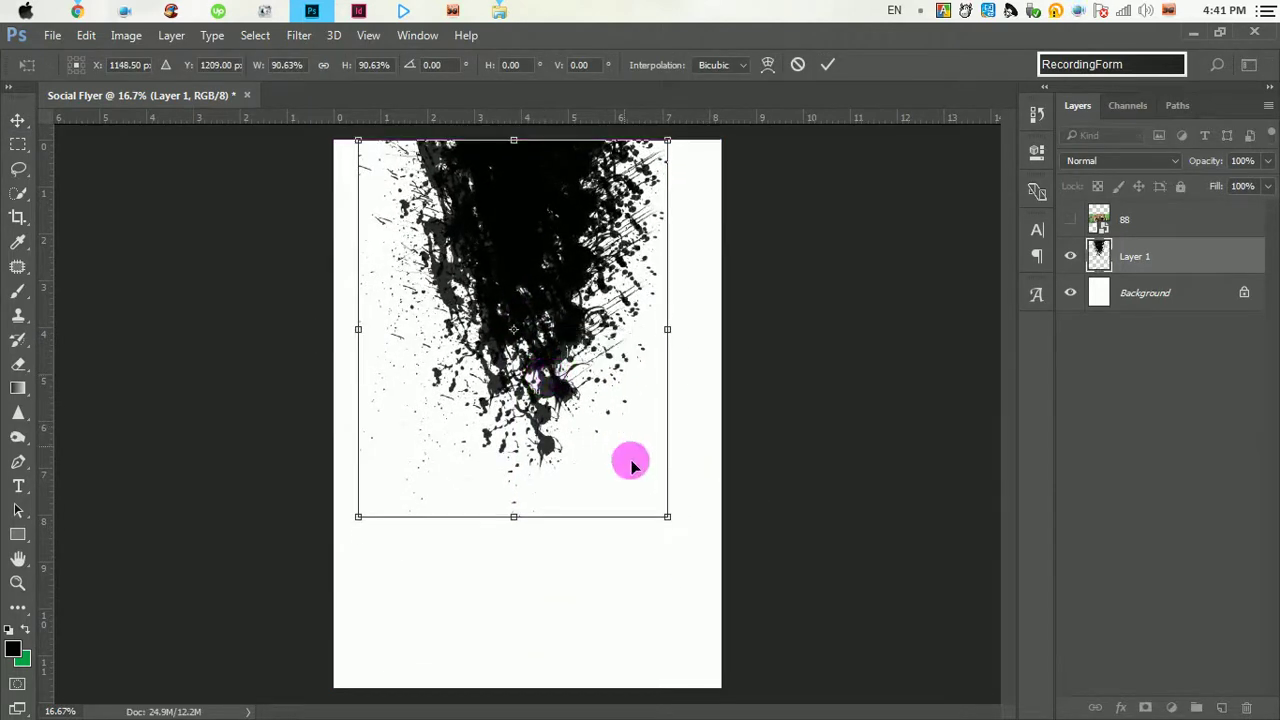
drag(668, 518, 678, 530)
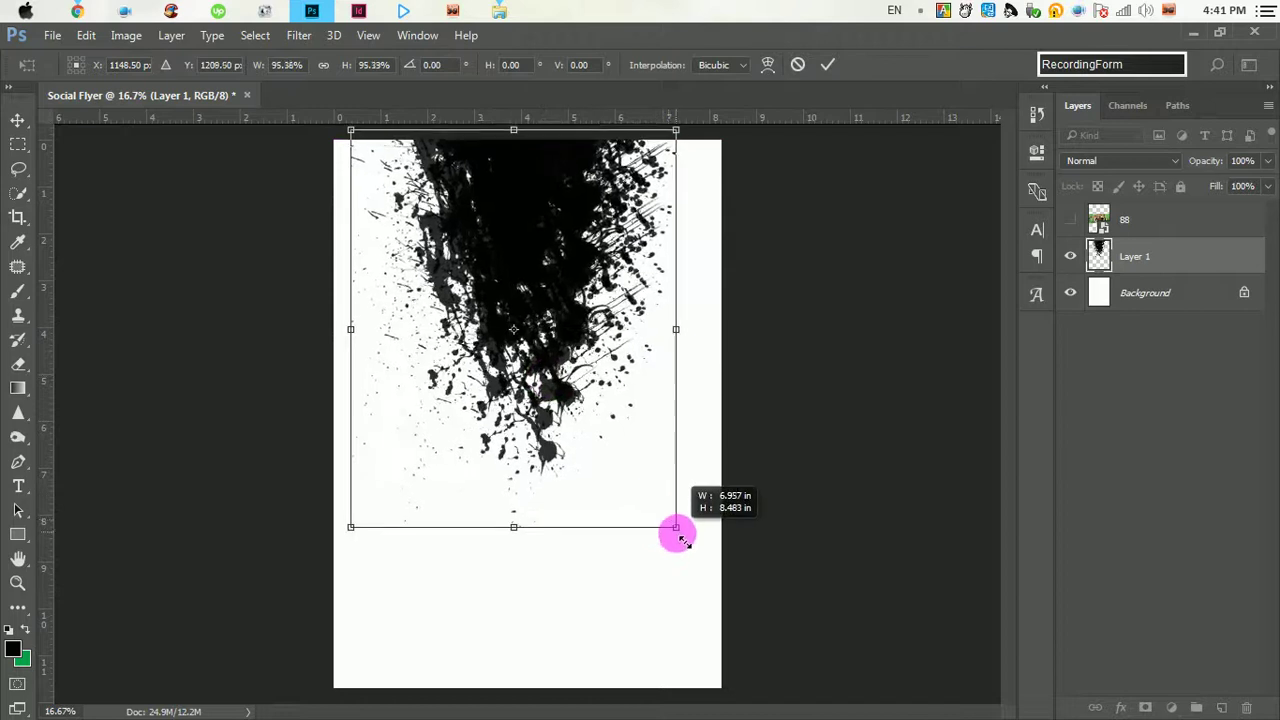
click(827, 72)
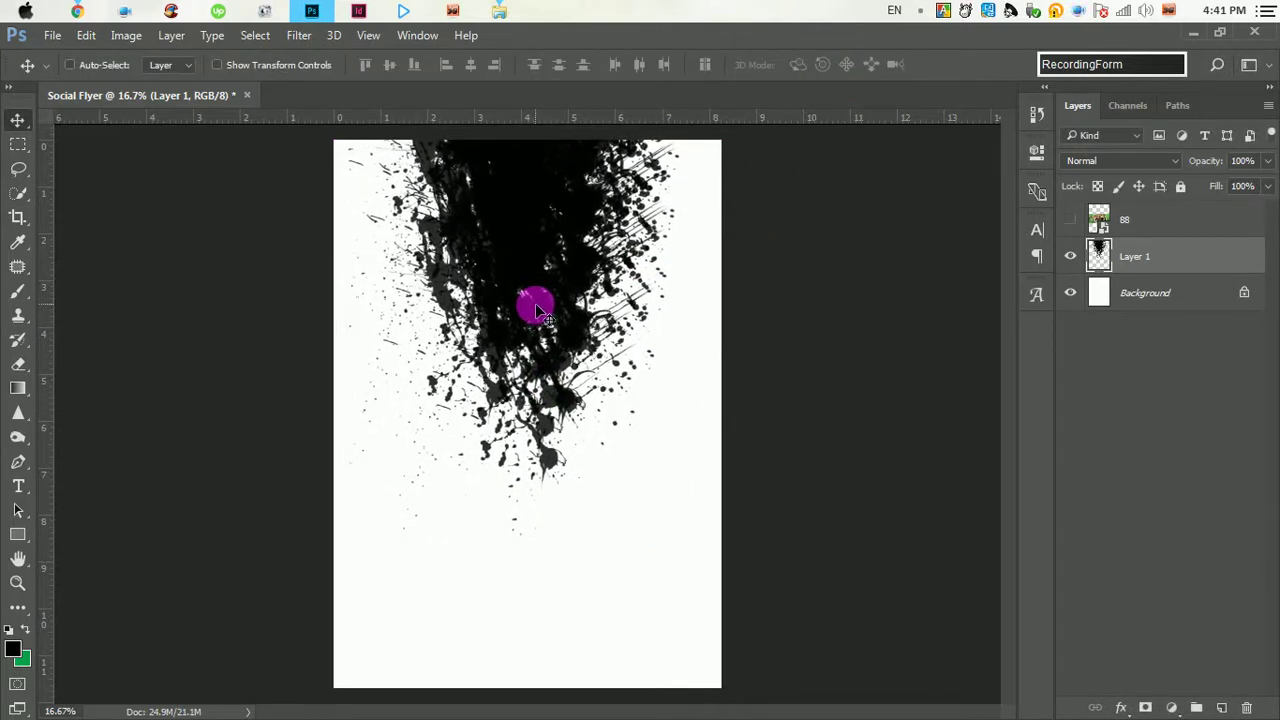
drag(540, 310, 549, 310)
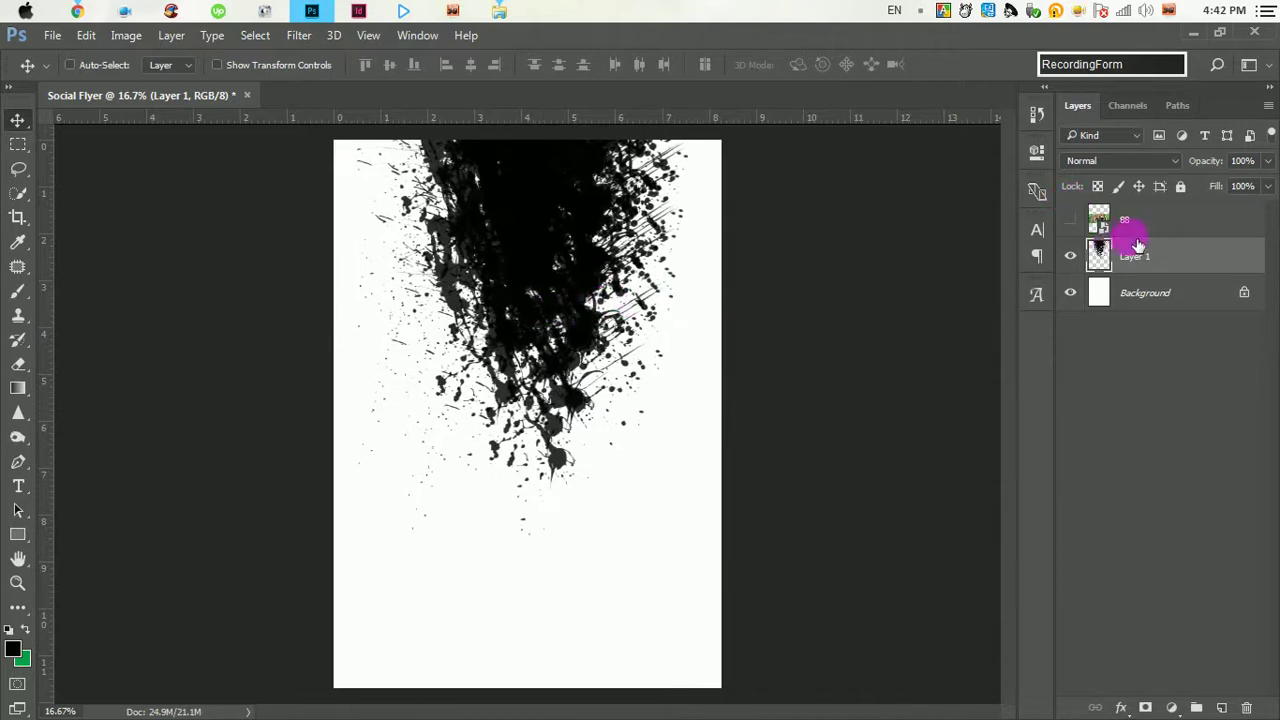
- Show layer 88, move it up, and enlarge it to about 100.88%
drag(1136, 238, 1108, 243)
click(1072, 220)
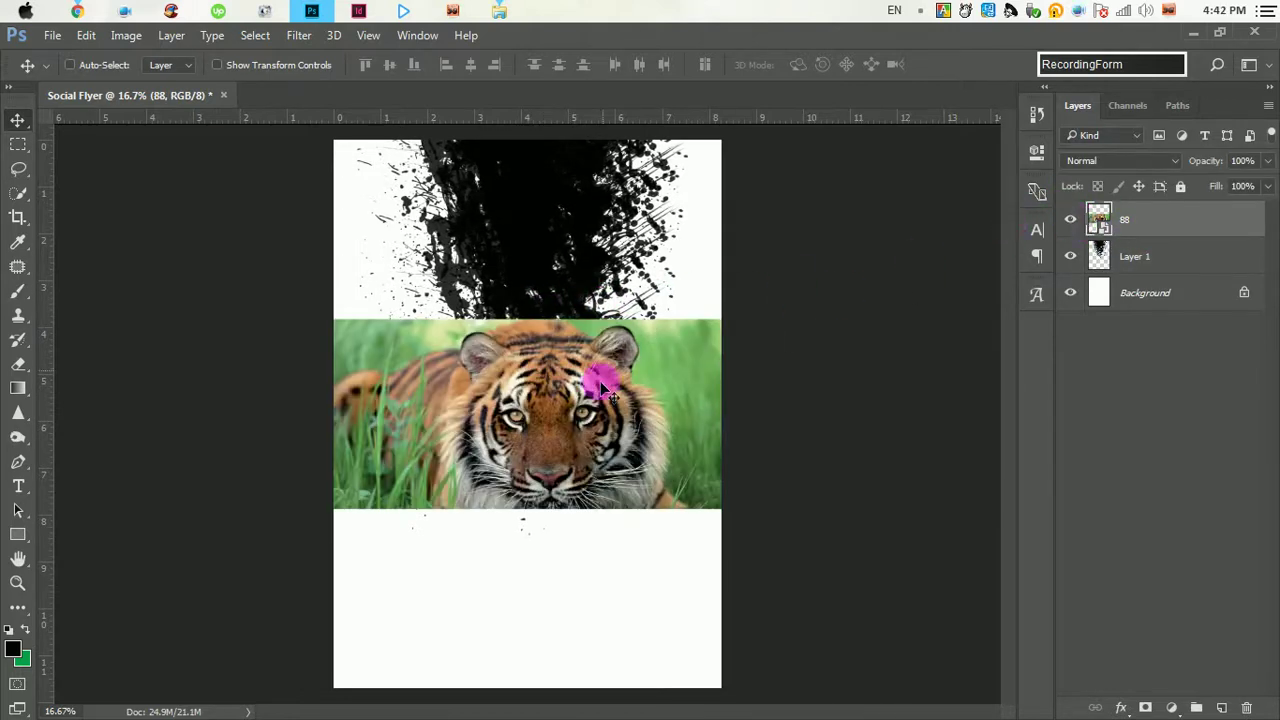
drag(575, 400, 563, 305)
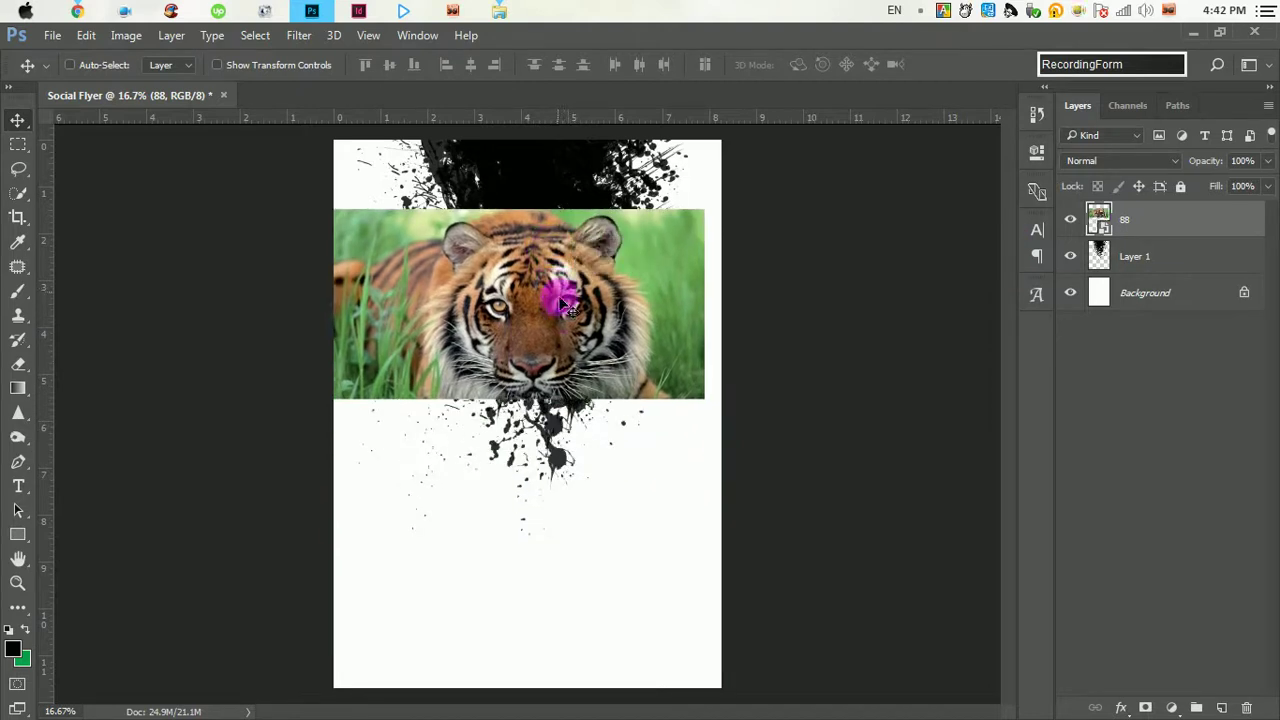
key(ctrl+t)
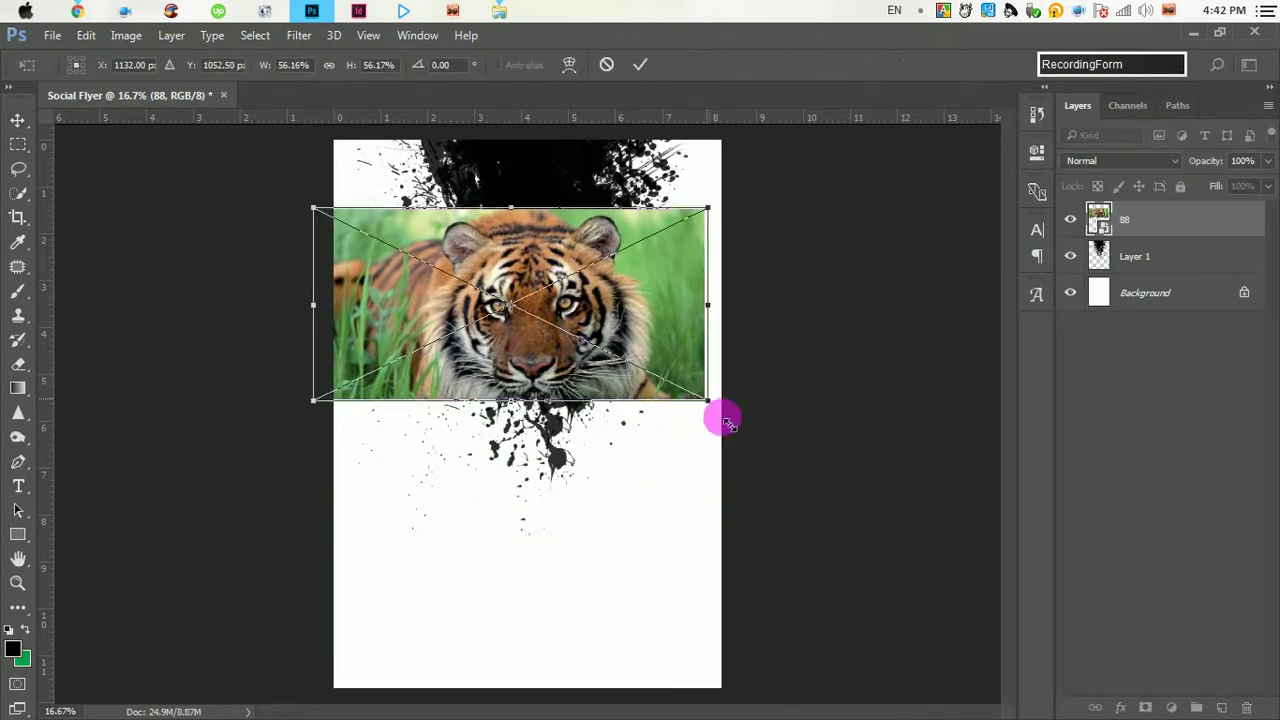
mouse_move(702, 400)
mouse_down()
mouse_move(826, 562)
mouse_move(817, 540)
mouse_up()
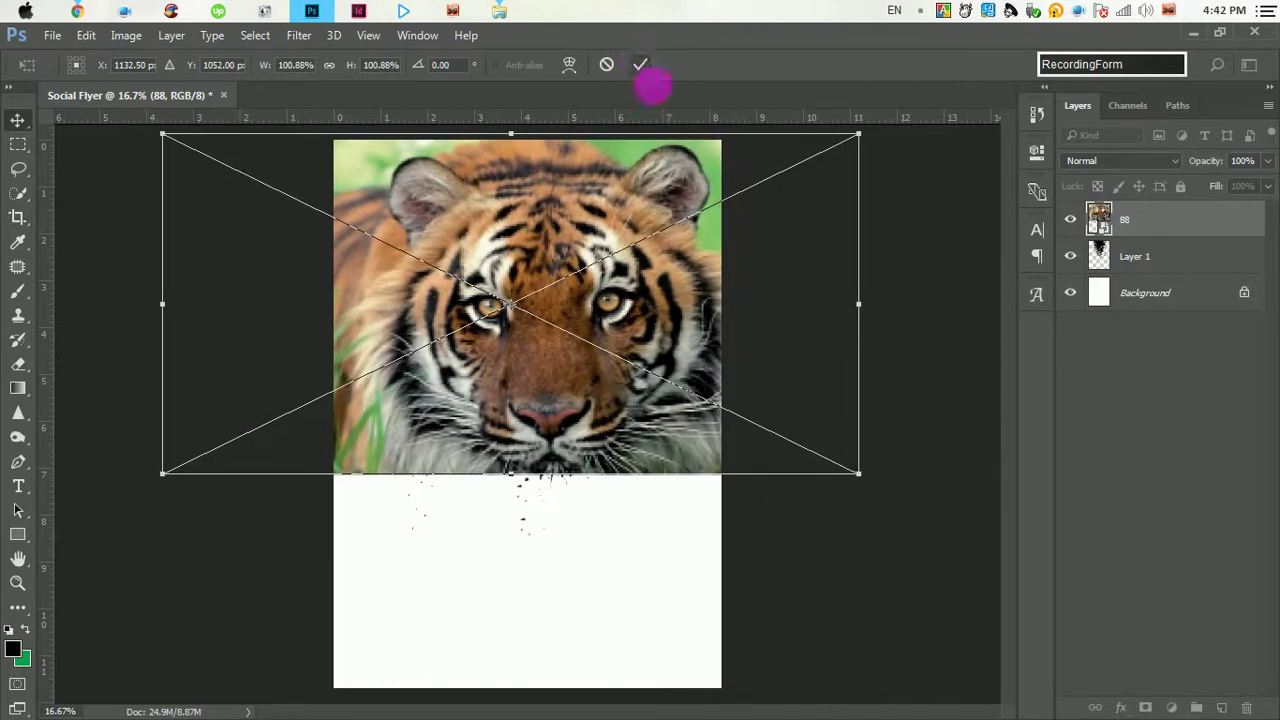
click(641, 66)
right_click(1155, 232)
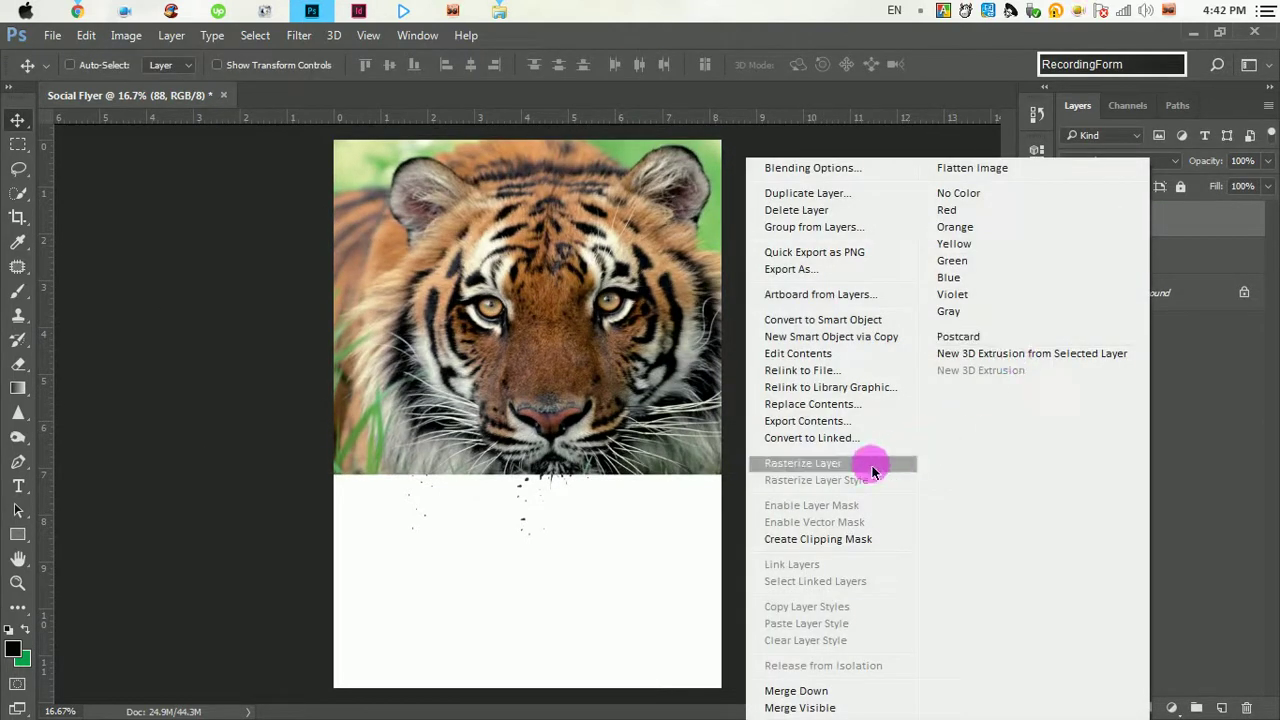
- Clip layer 88 to the Layer 1 splatter and shrink it to about 61%
click(823, 540)
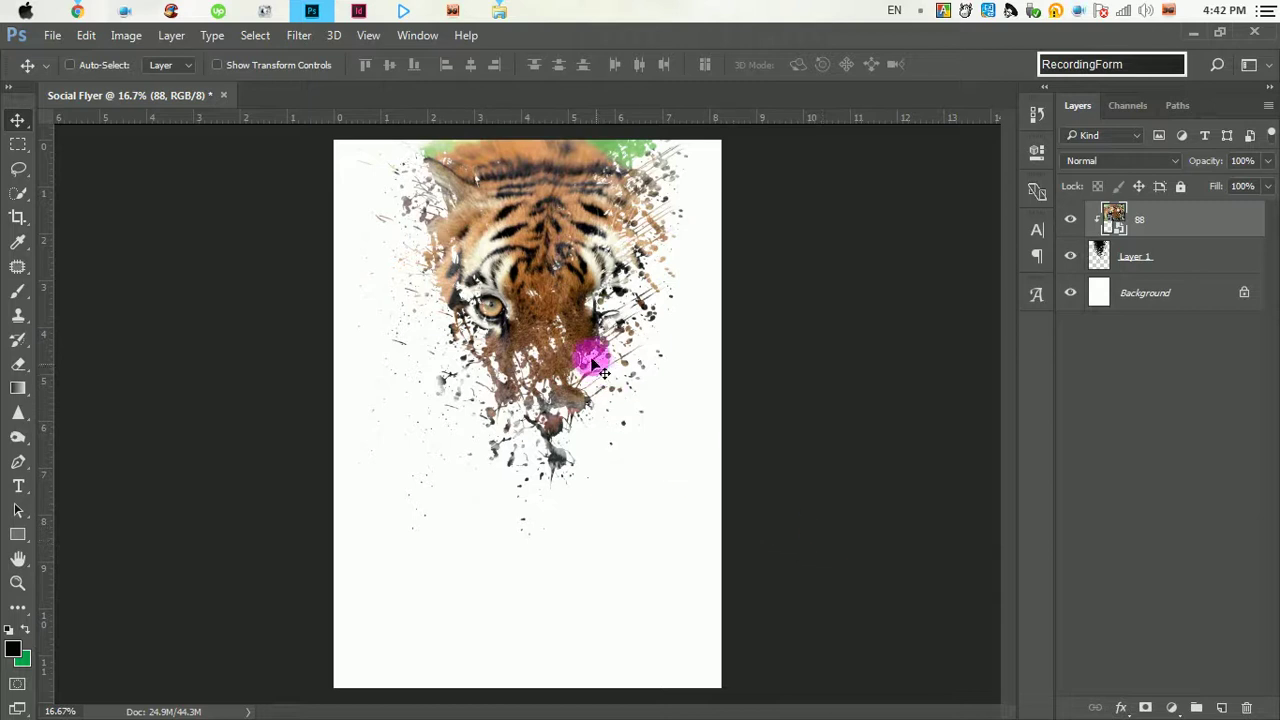
drag(592, 361, 556, 211)
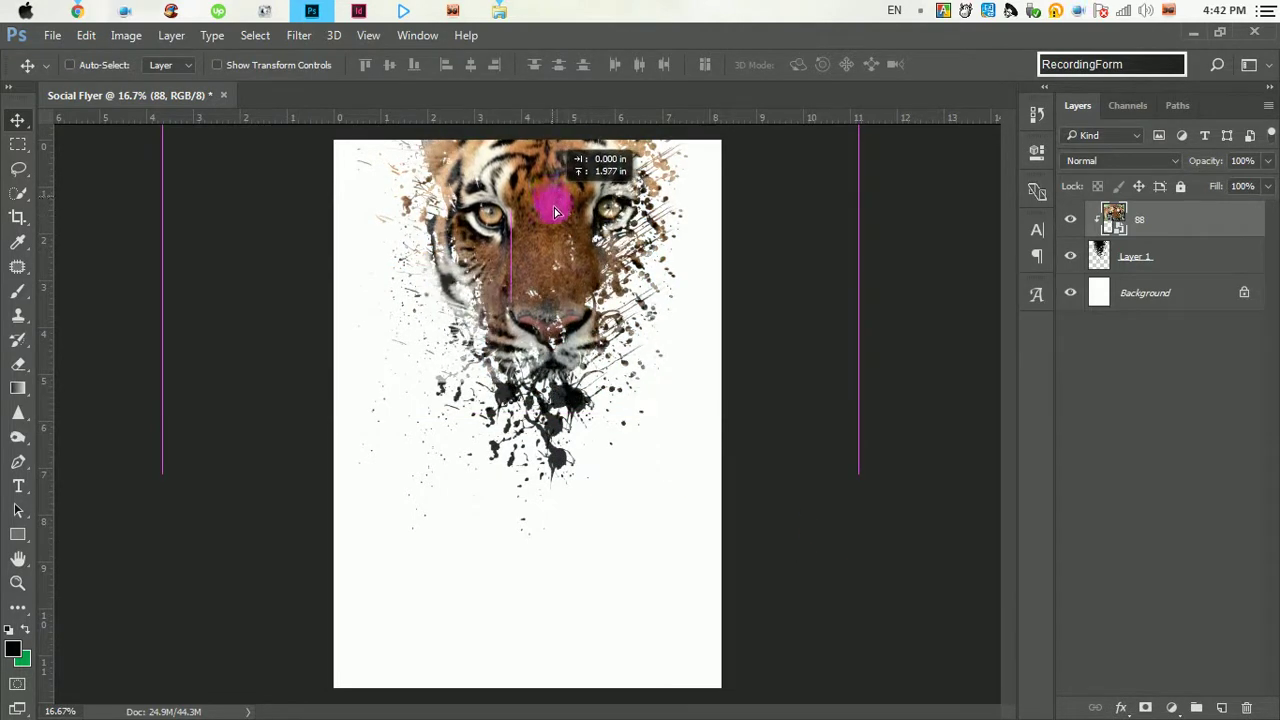
drag(556, 211, 572, 252)
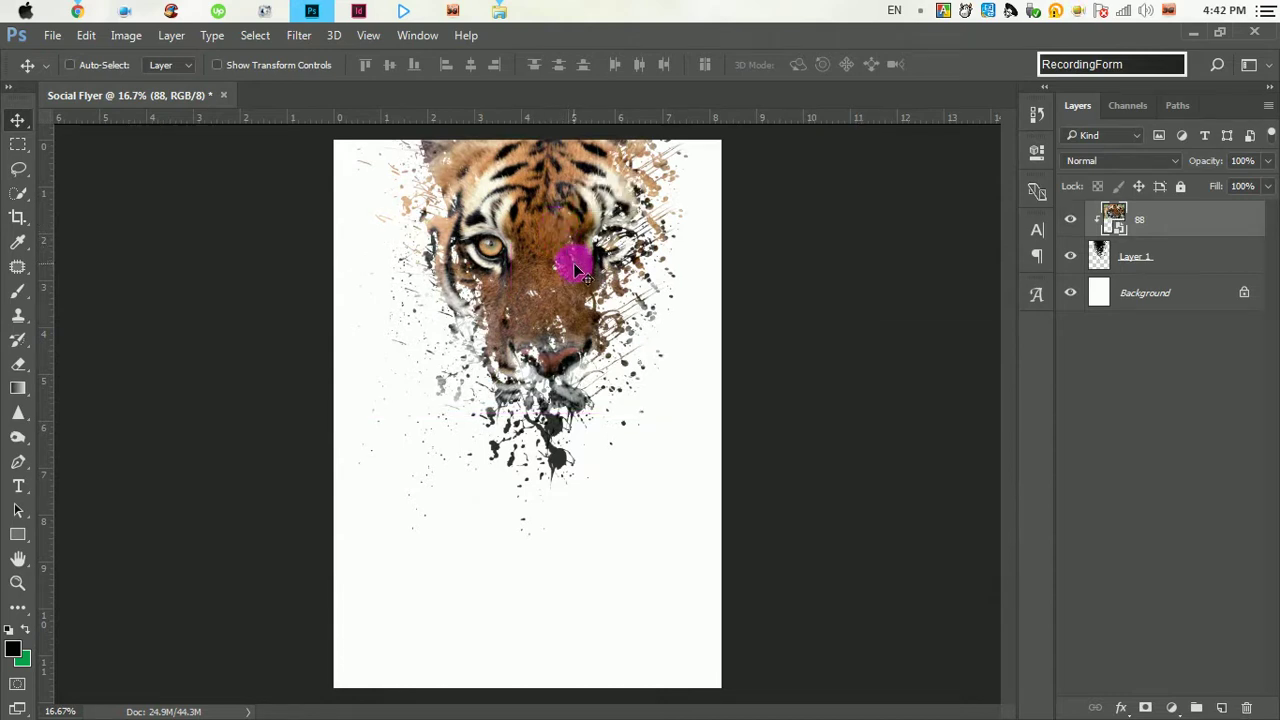
key(ctrl+t)
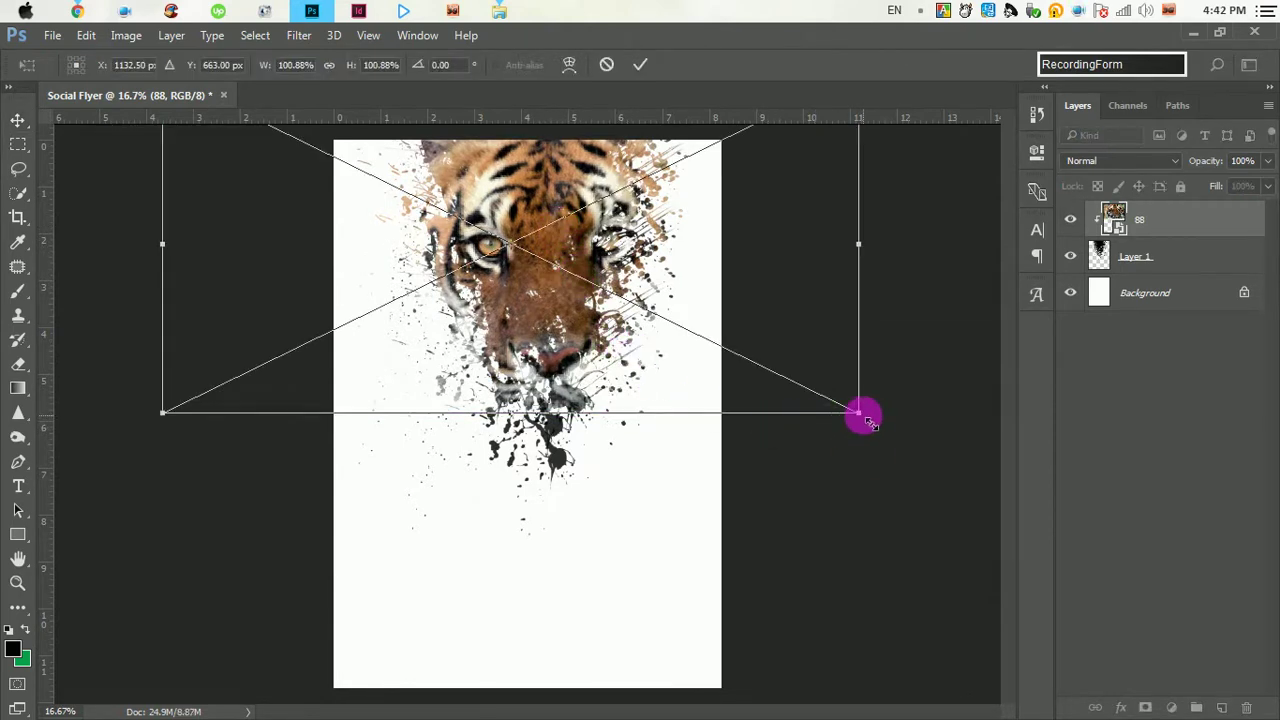
drag(858, 412, 776, 380)
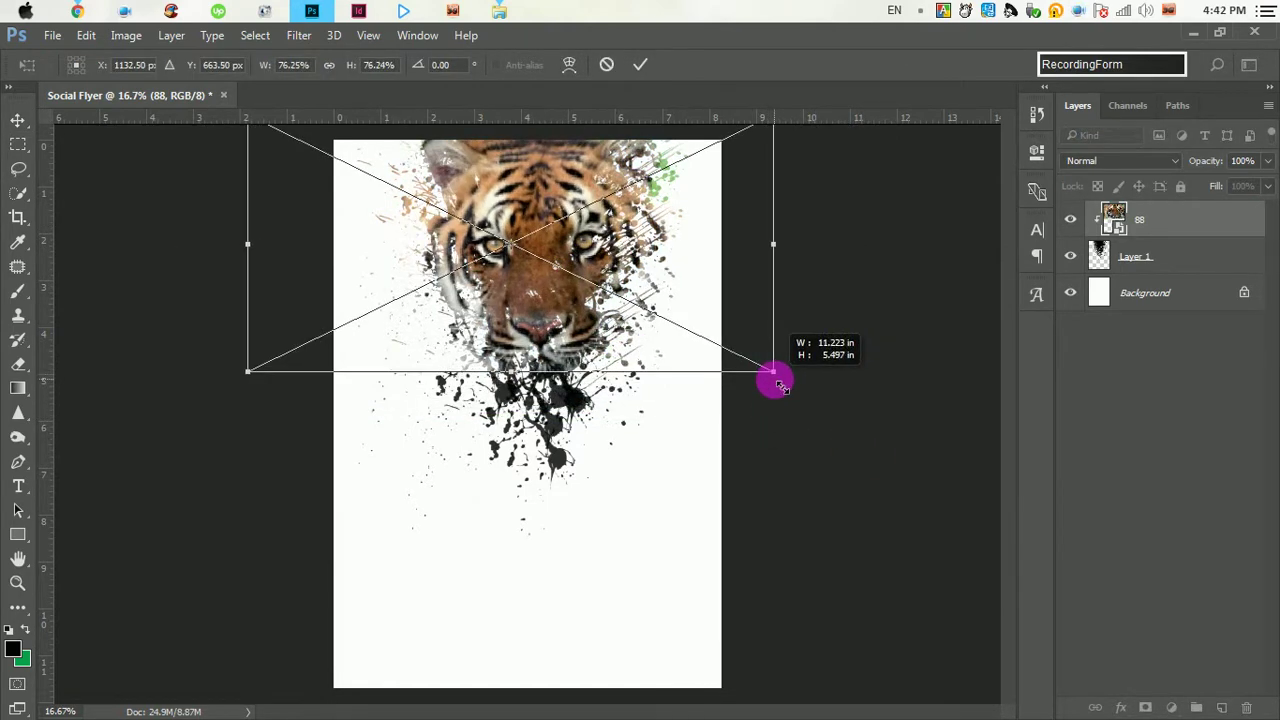
drag(775, 381, 731, 346)
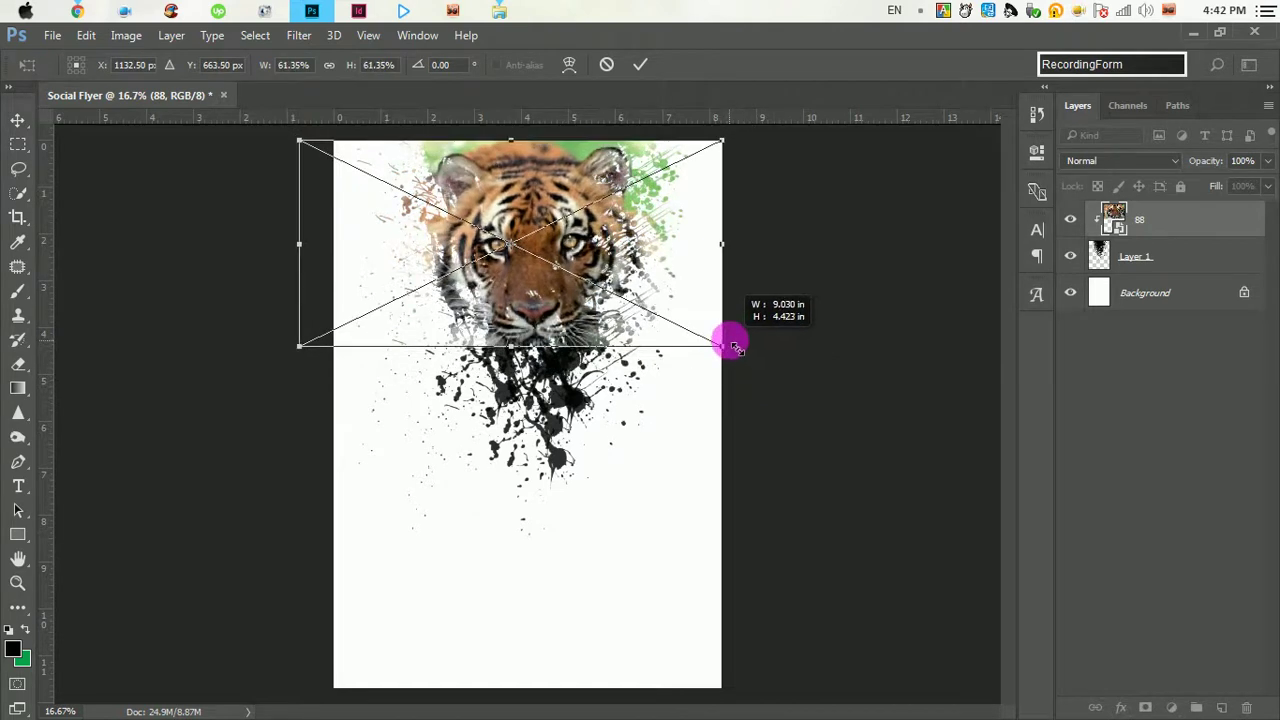
click(640, 64)
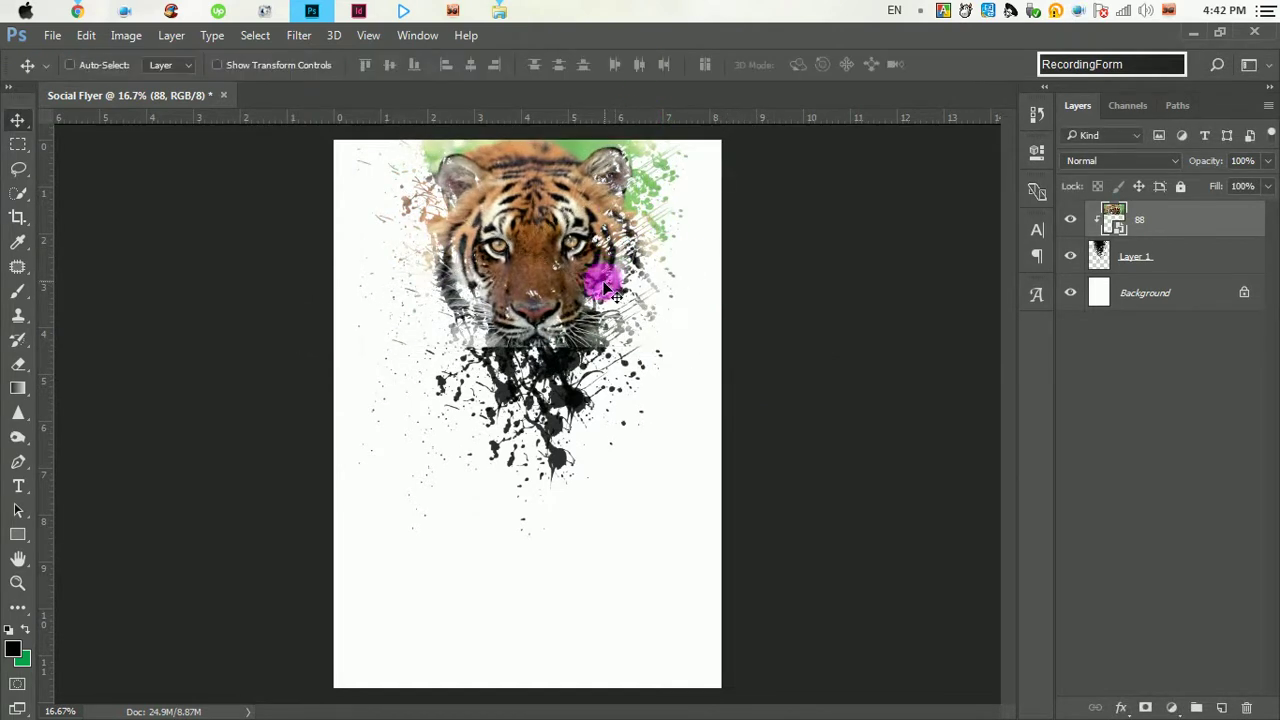
- Duplicate the tiger as '88 copy', flip it vertically, enlarge and reposition it
drag(530, 237, 518, 443)
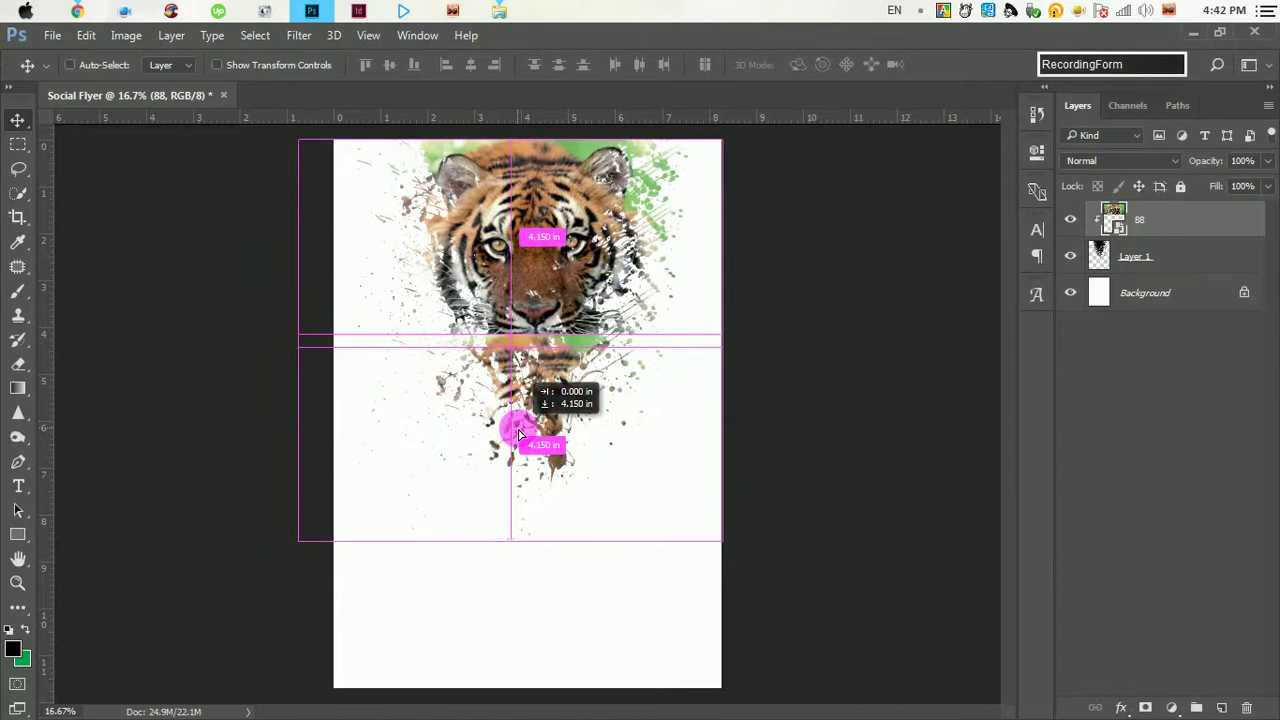
key(ctrl+t)
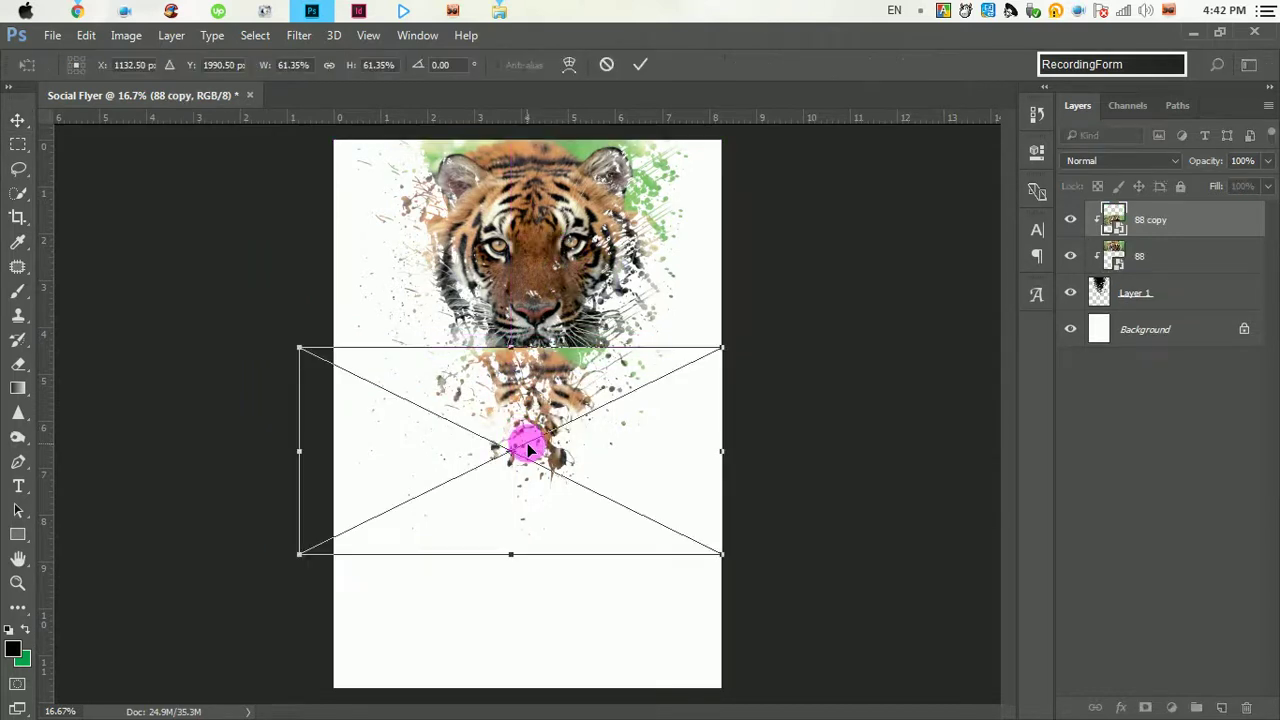
right_click(528, 450)
click(600, 432)
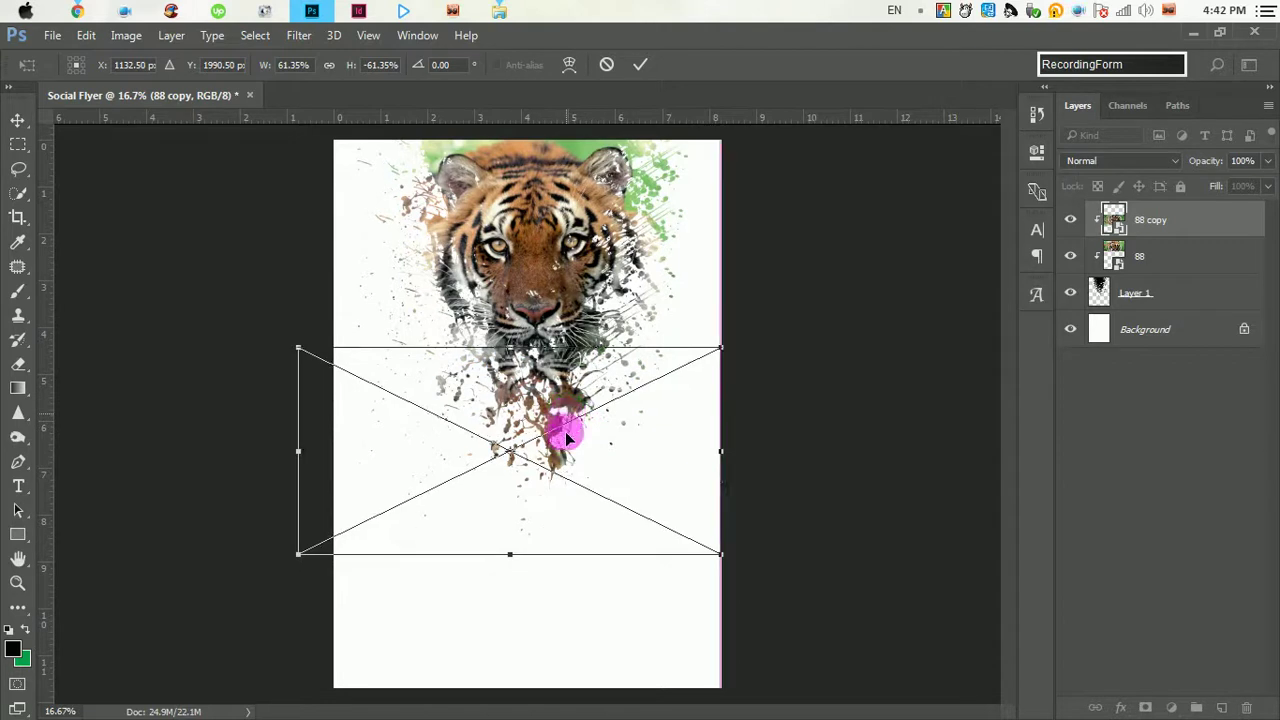
drag(564, 424, 418, 410)
drag(580, 541, 735, 617)
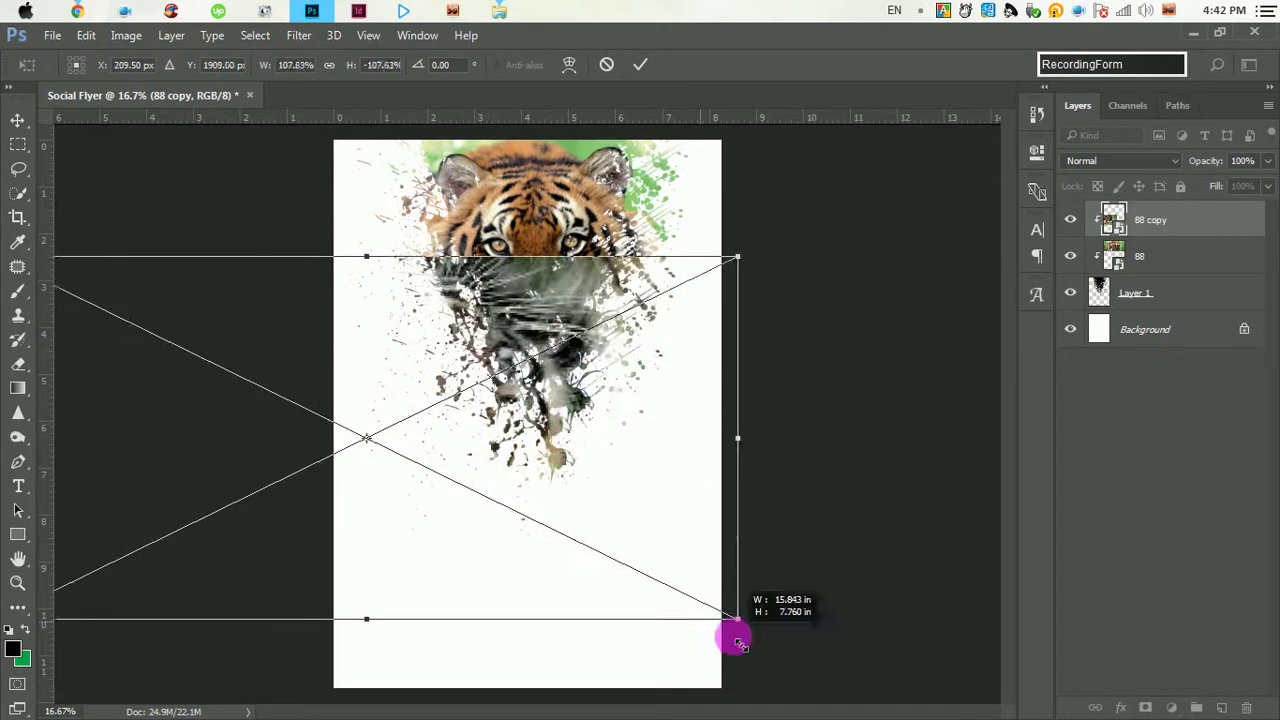
mouse_move(543, 334)
mouse_down()
mouse_move(453, 452)
mouse_move(455, 424)
mouse_up()
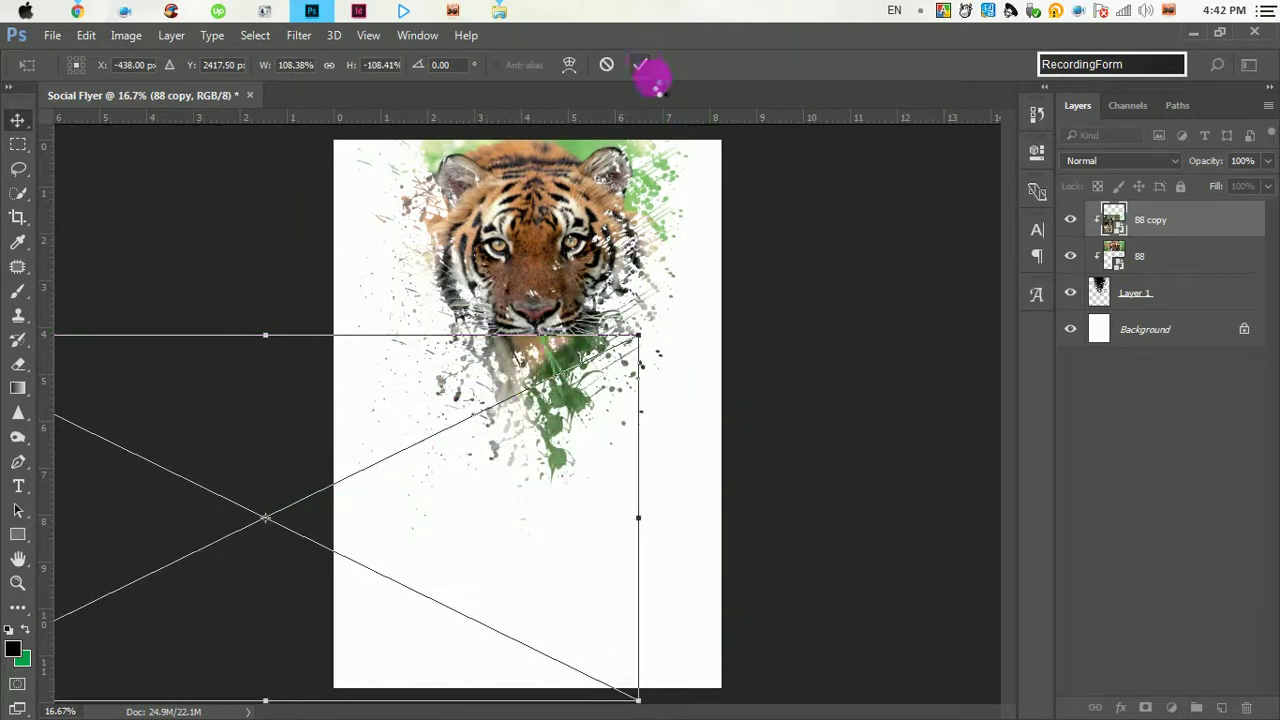
click(640, 66)
drag(586, 366, 543, 392)
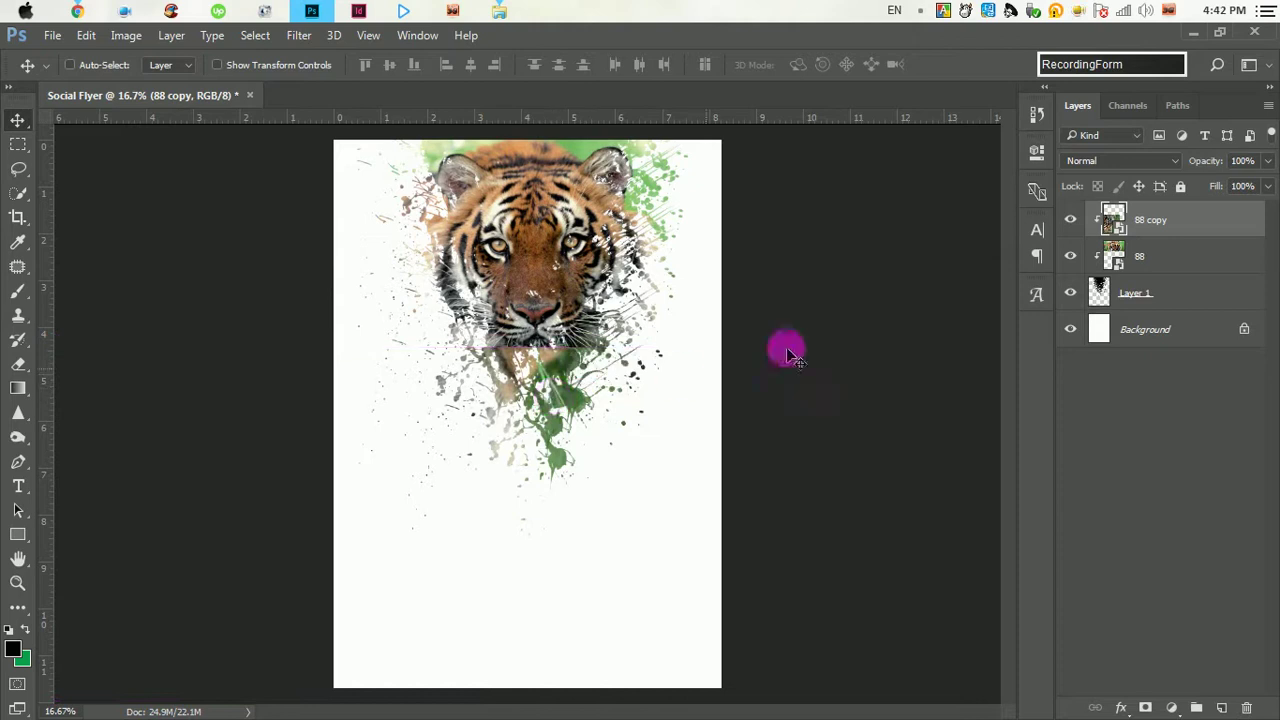
- Toggle Layer 1's visibility to check, then delete the '88 copy' layer
click(1074, 291)
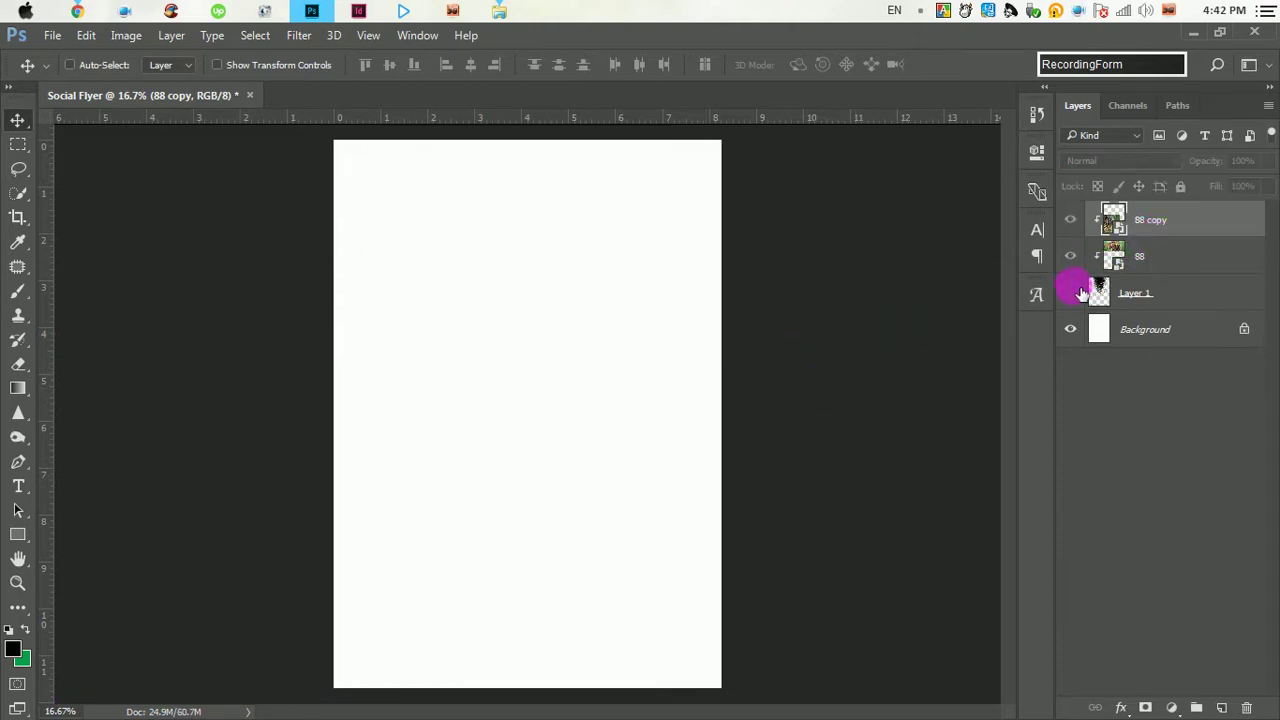
click(1073, 292)
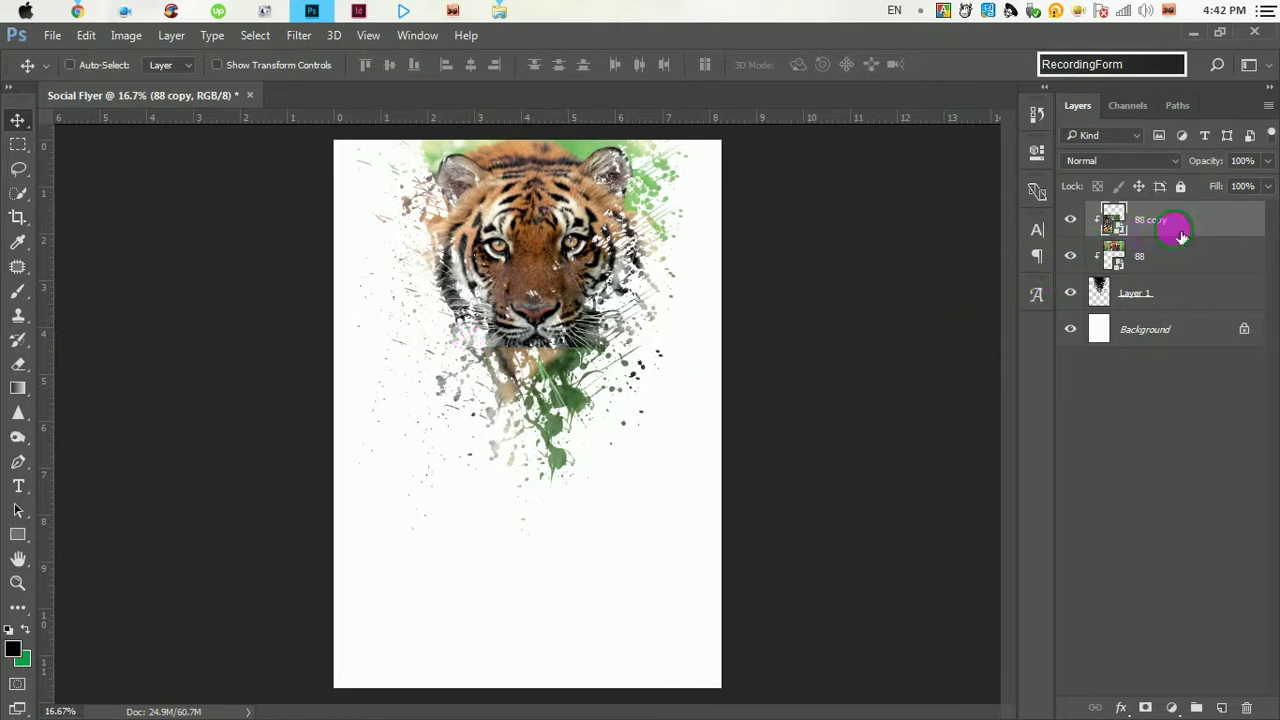
drag(1181, 236, 1247, 706)
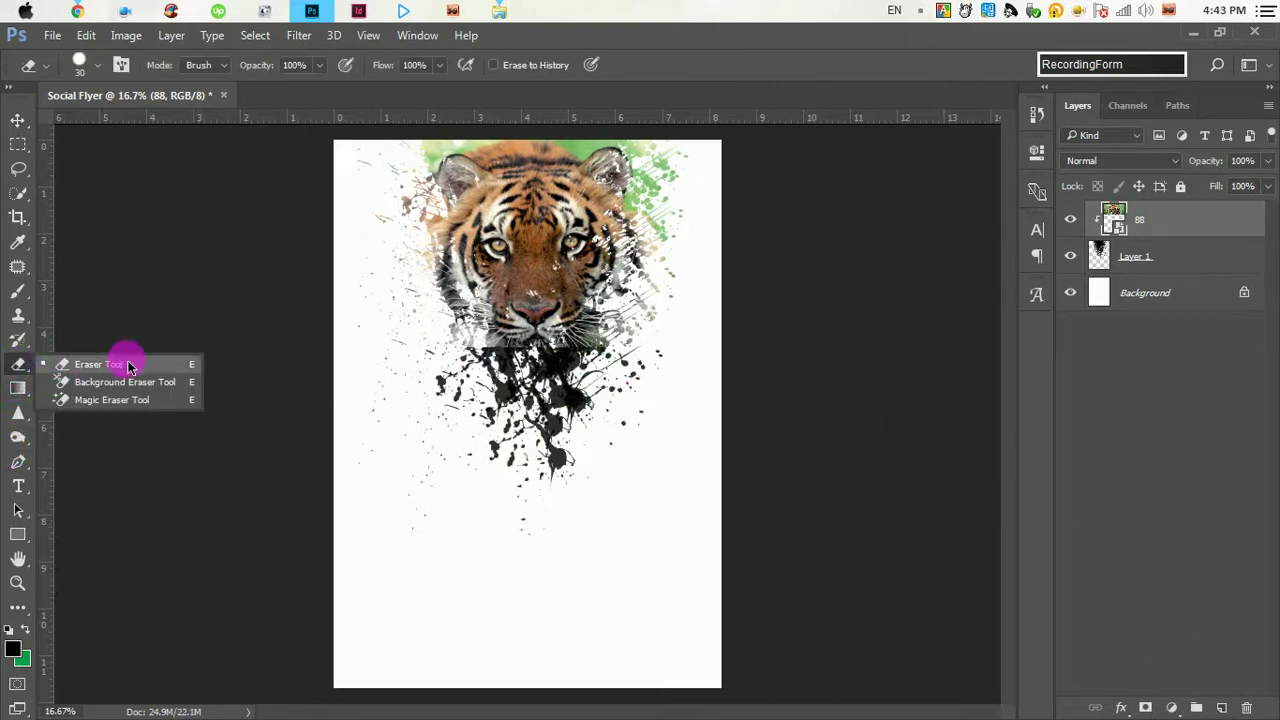
- Switch to the Eraser, rasterize layer 88, and pick a soft round brush
drag(18, 364, 126, 363)
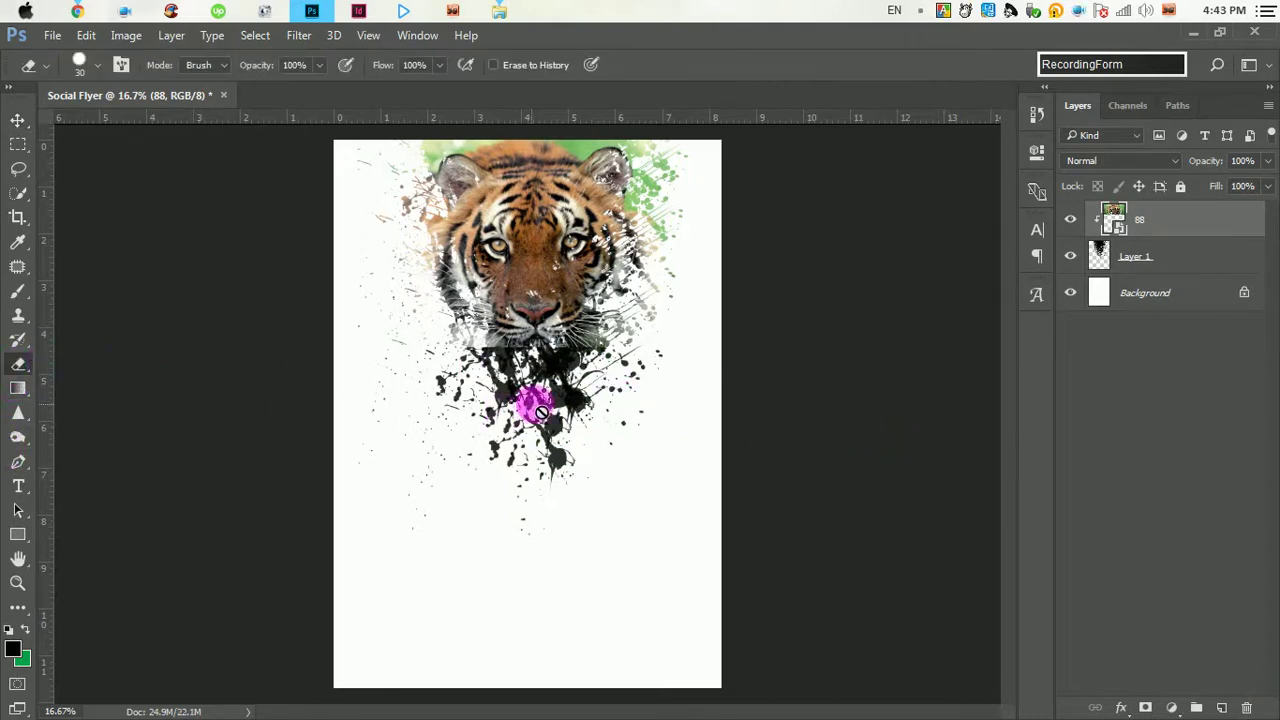
click(534, 349)
click(605, 316)
right_click(604, 350)
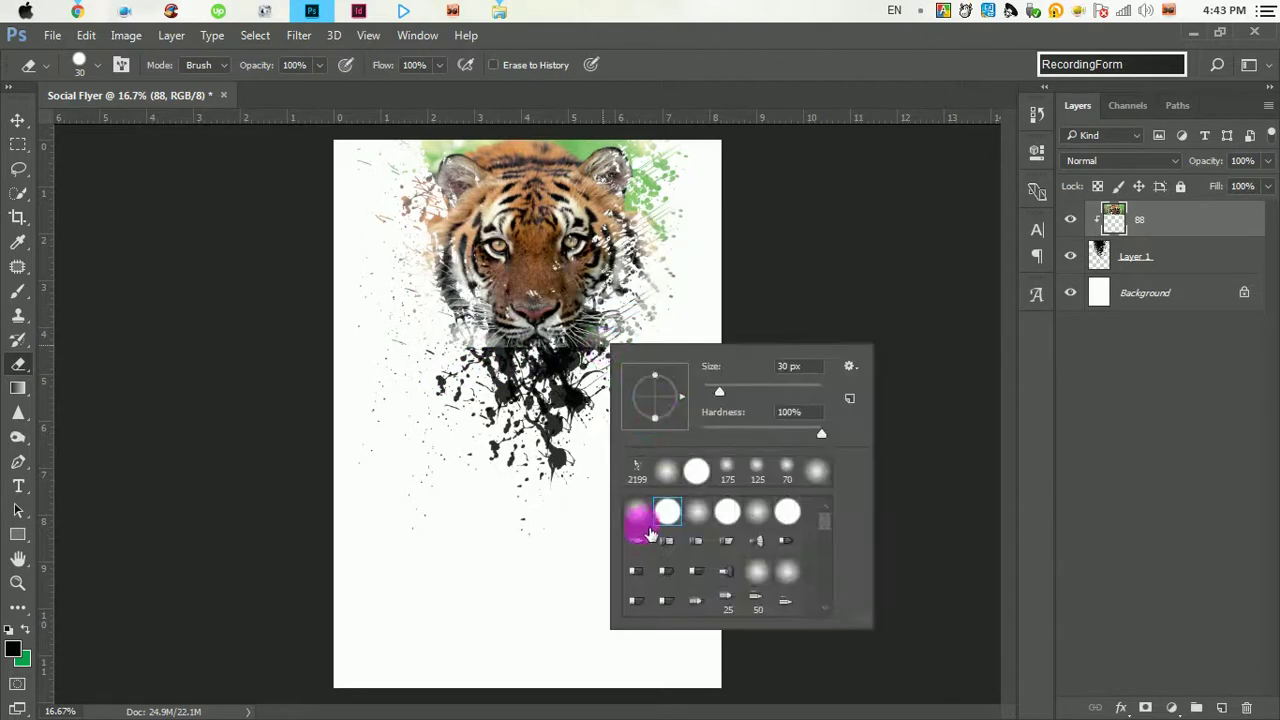
click(641, 520)
- Erase the tiger's lower chin fur with a 600 px soft eraser
drag(537, 409, 587, 393)
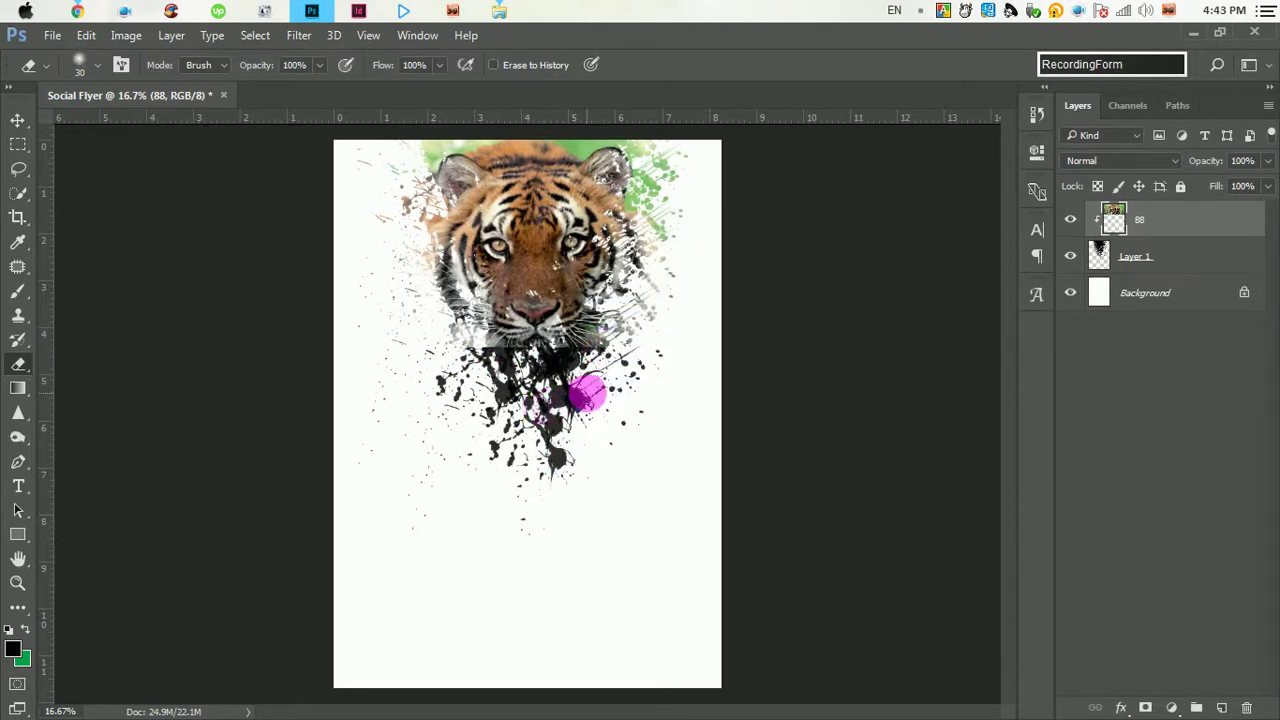
key(bracketright)
key(bracketright)
key(bracketright)
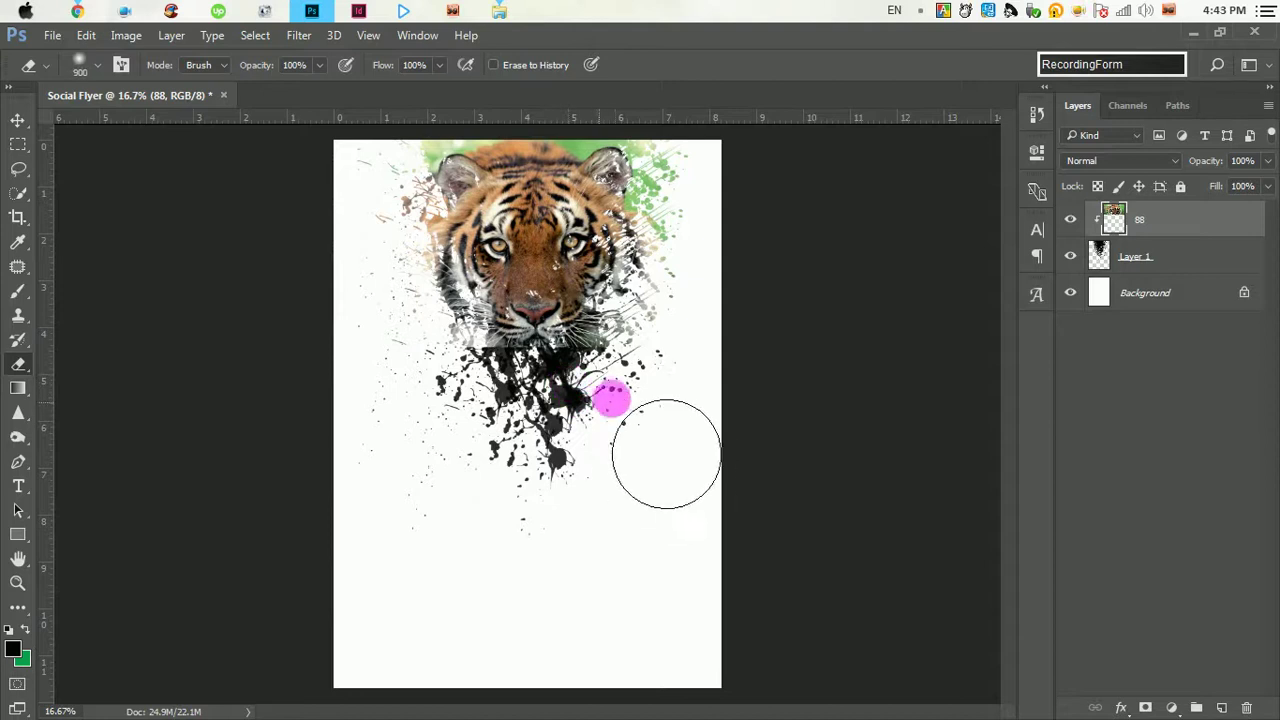
key(bracketleft)
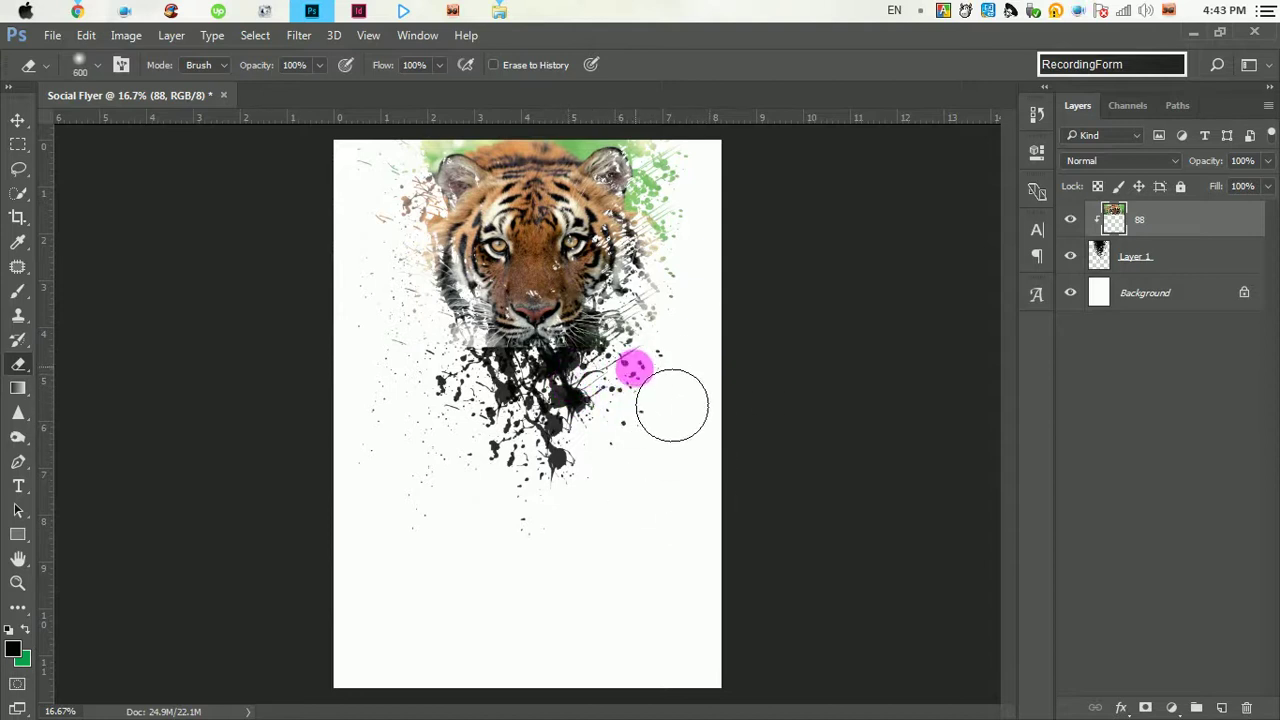
drag(540, 380, 497, 390)
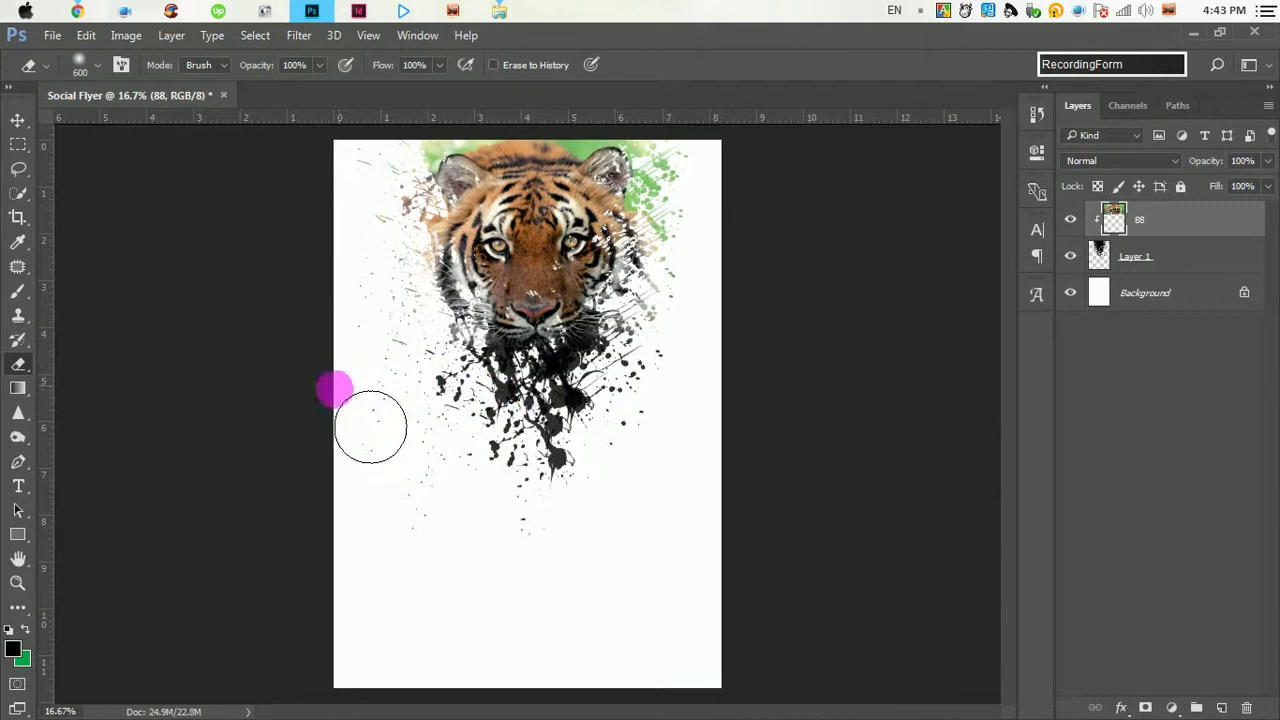
drag(508, 380, 586, 428)
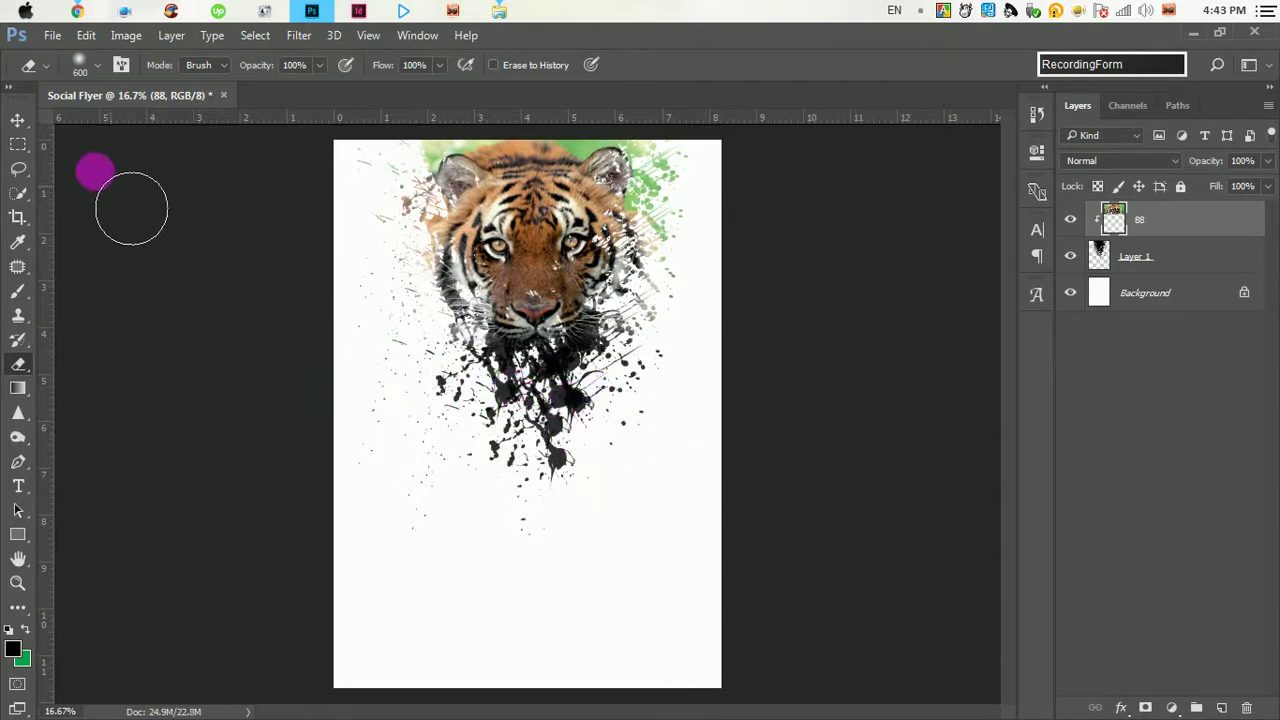
click(17, 122)
- Move tiger layer 88 down and scale it up to about 124.7%
key(ctrl+minus)
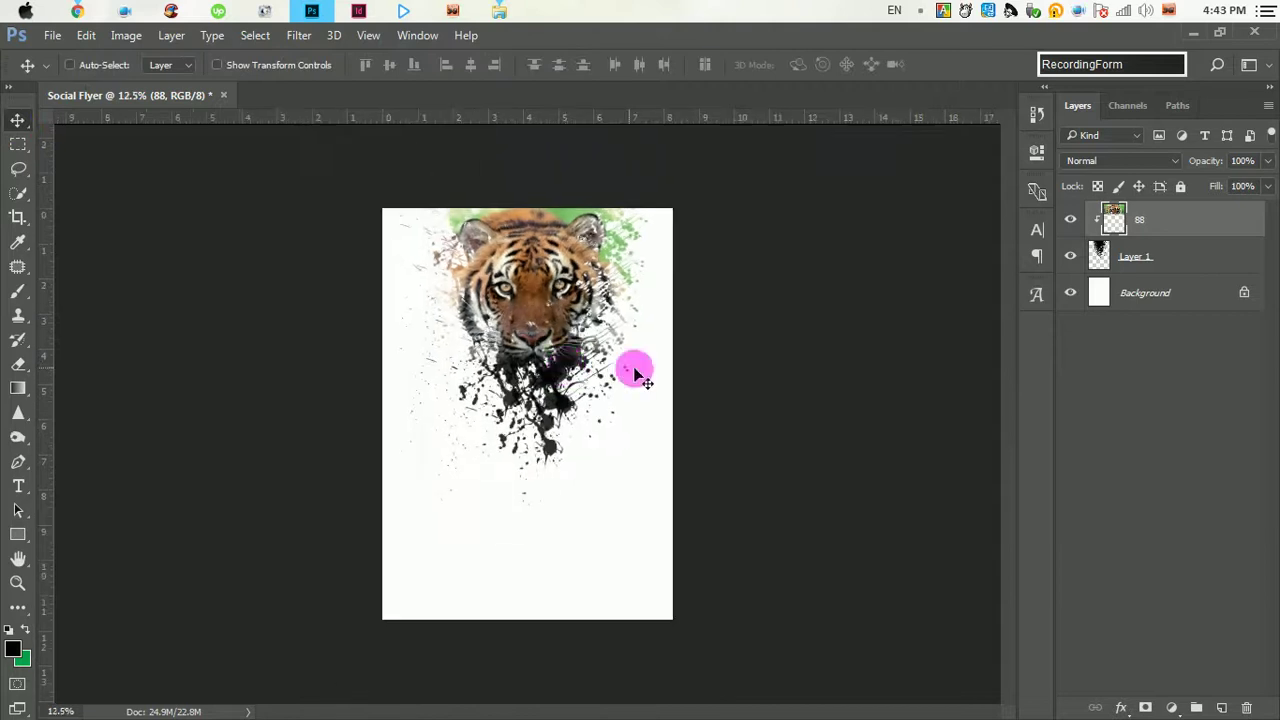
drag(557, 255, 575, 312)
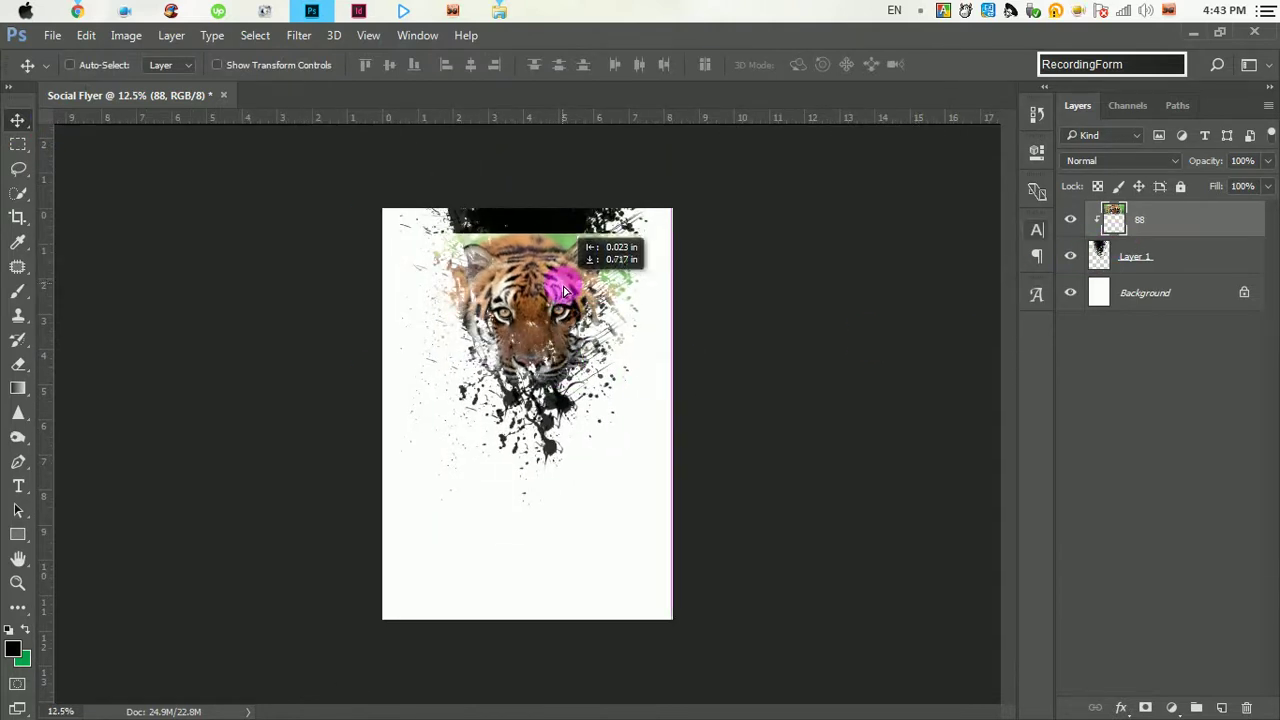
key(ctrl+t)
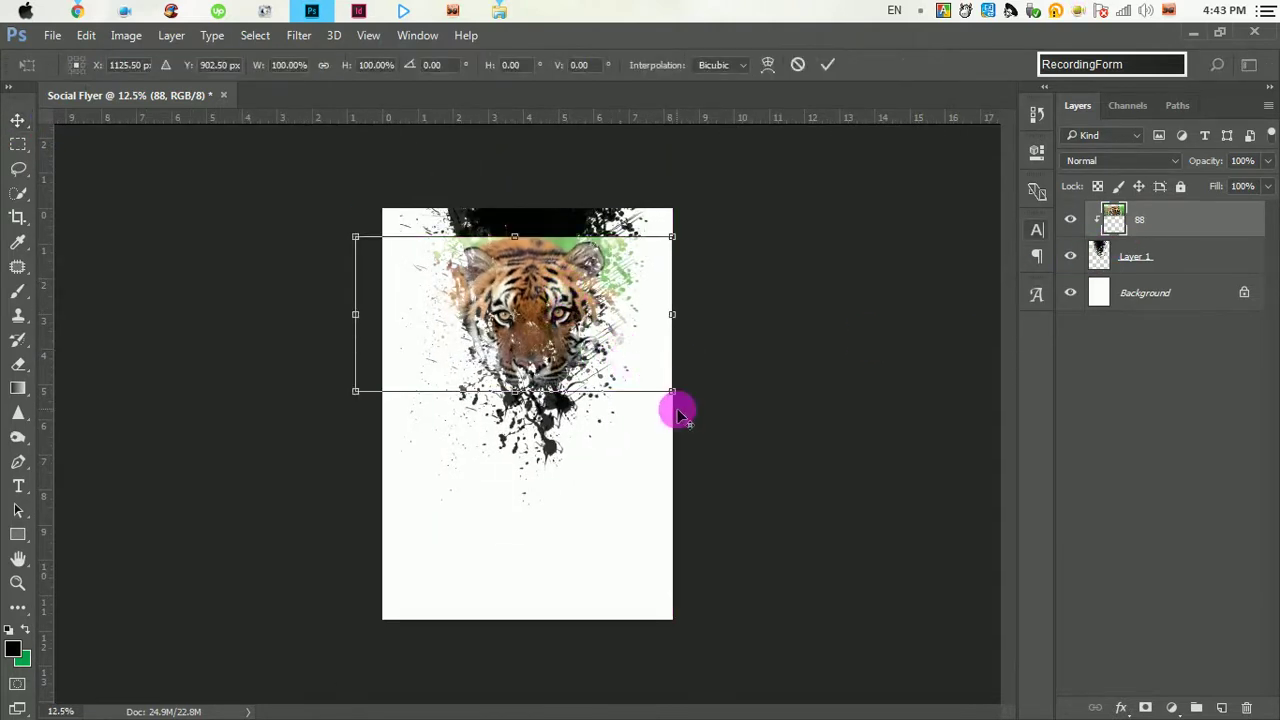
drag(677, 398, 703, 412)
drag(590, 353, 589, 338)
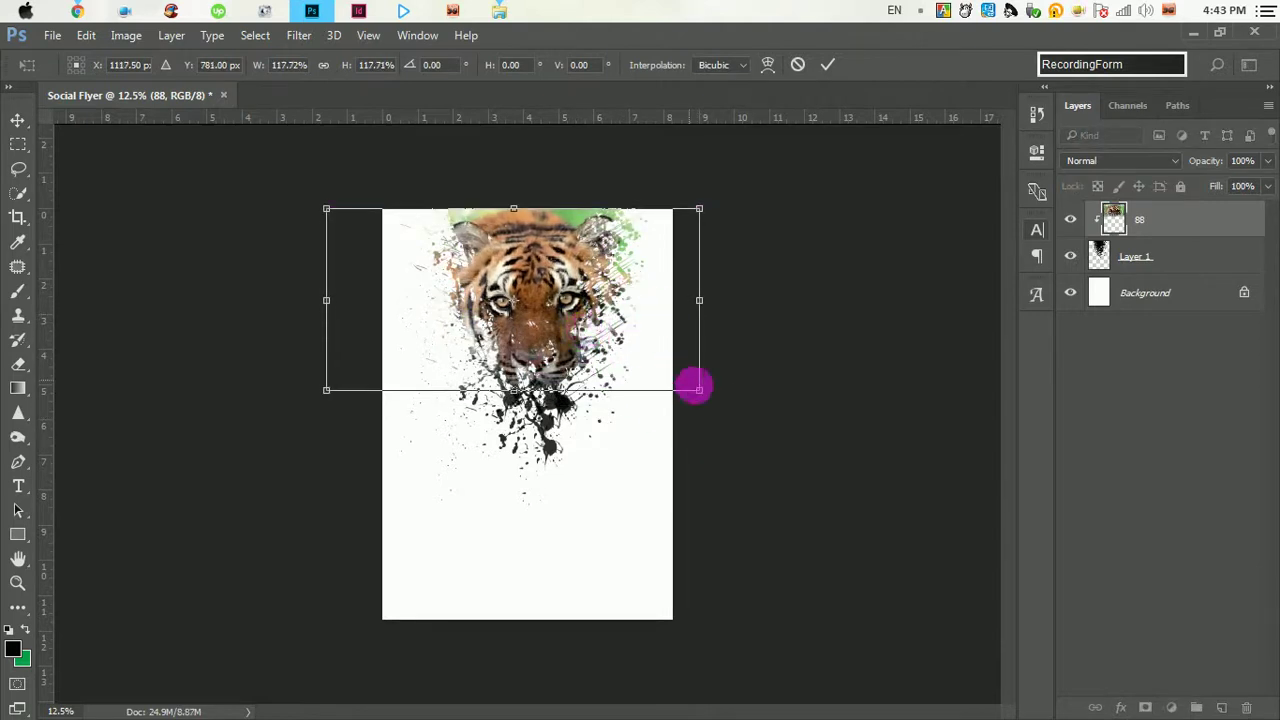
drag(710, 401, 722, 421)
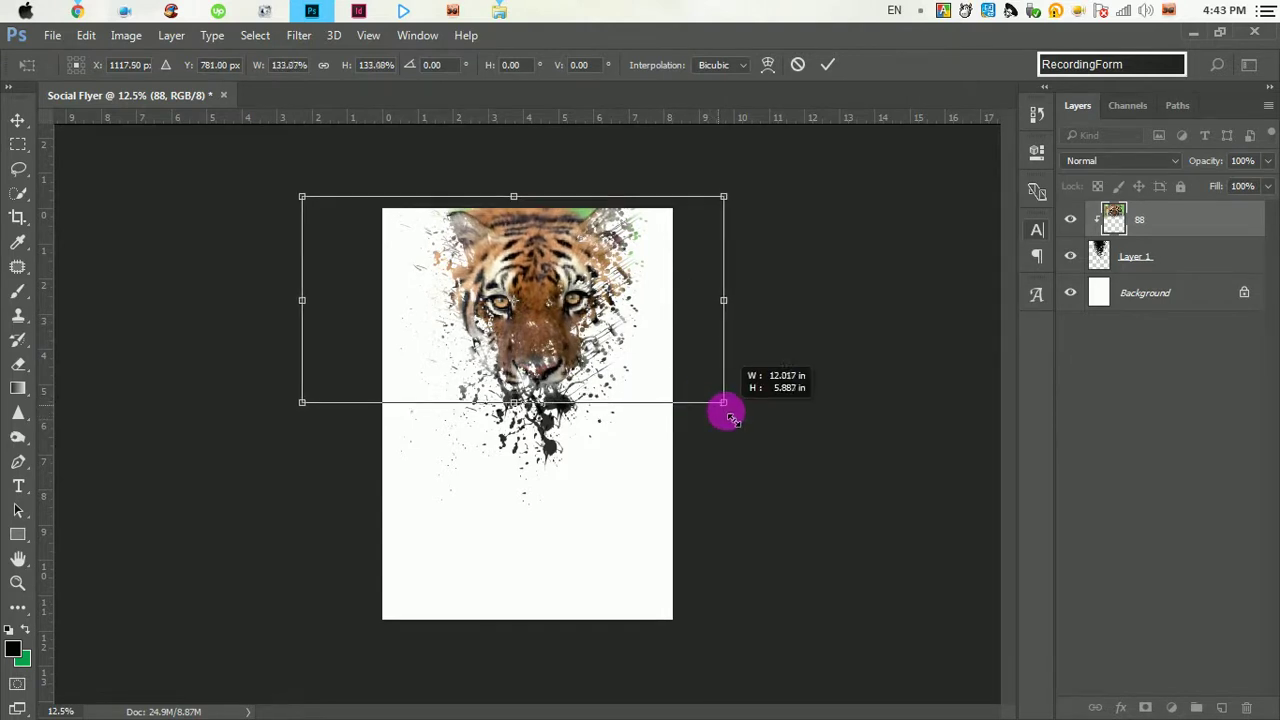
drag(722, 421, 726, 357)
drag(729, 403, 714, 399)
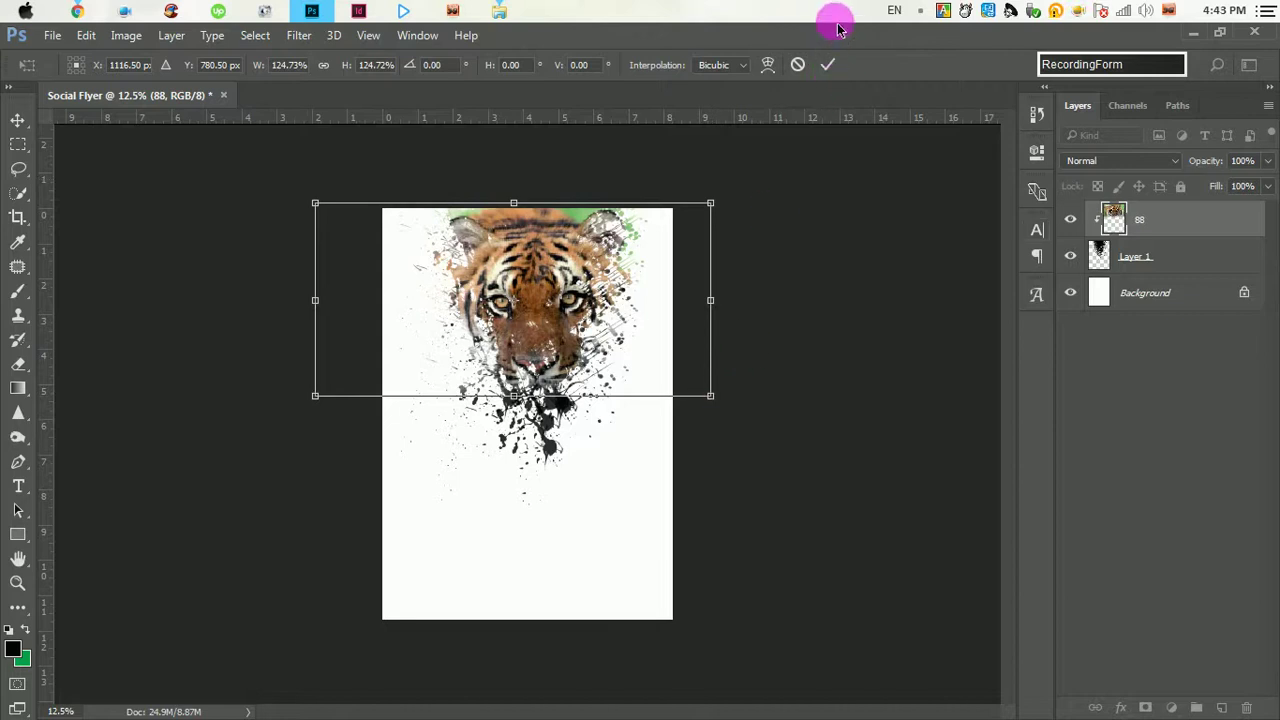
click(826, 72)
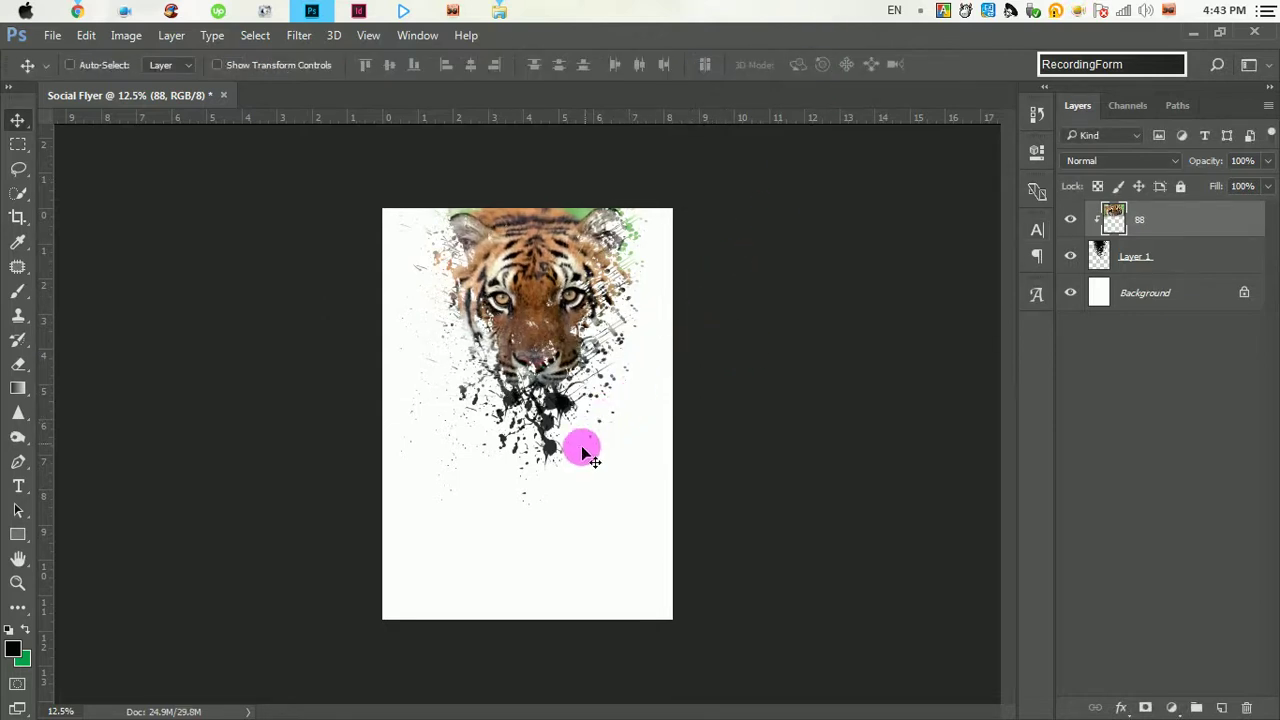
key(ctrl+plus)
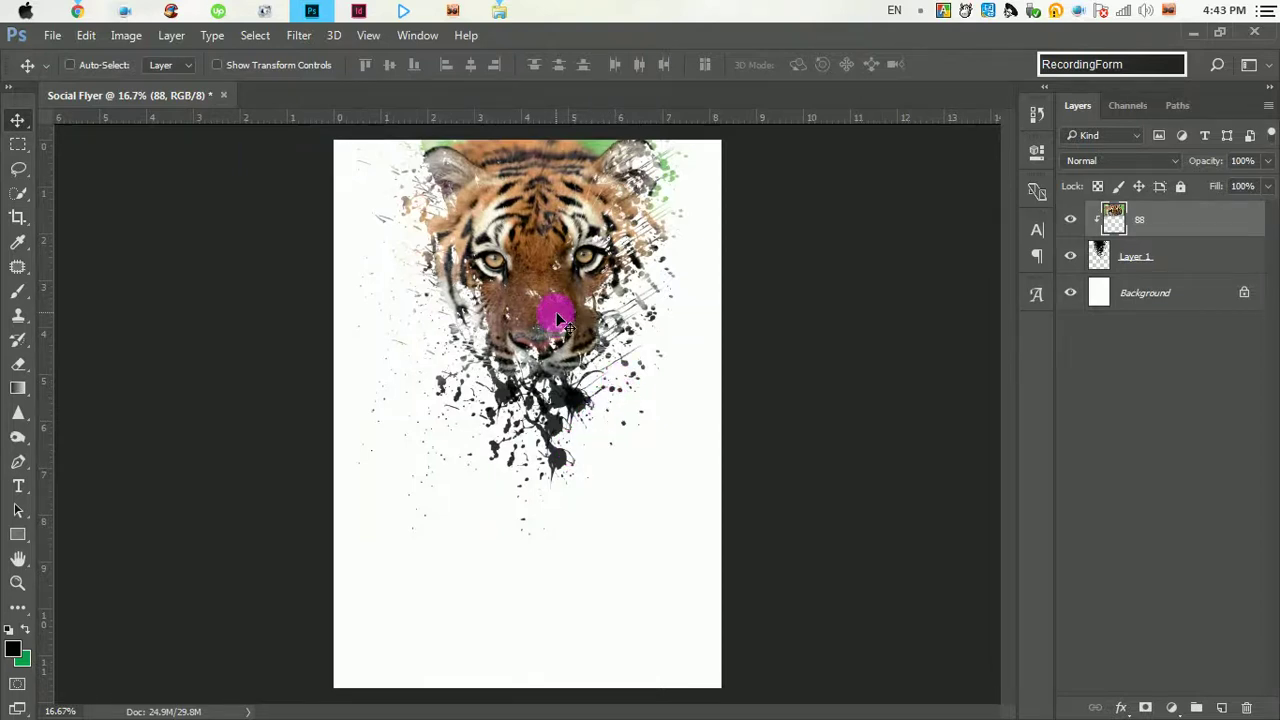
- Add the text 'SAVE SUNDARBAN' near the poster's bottom at 53 pt
click(18, 486)
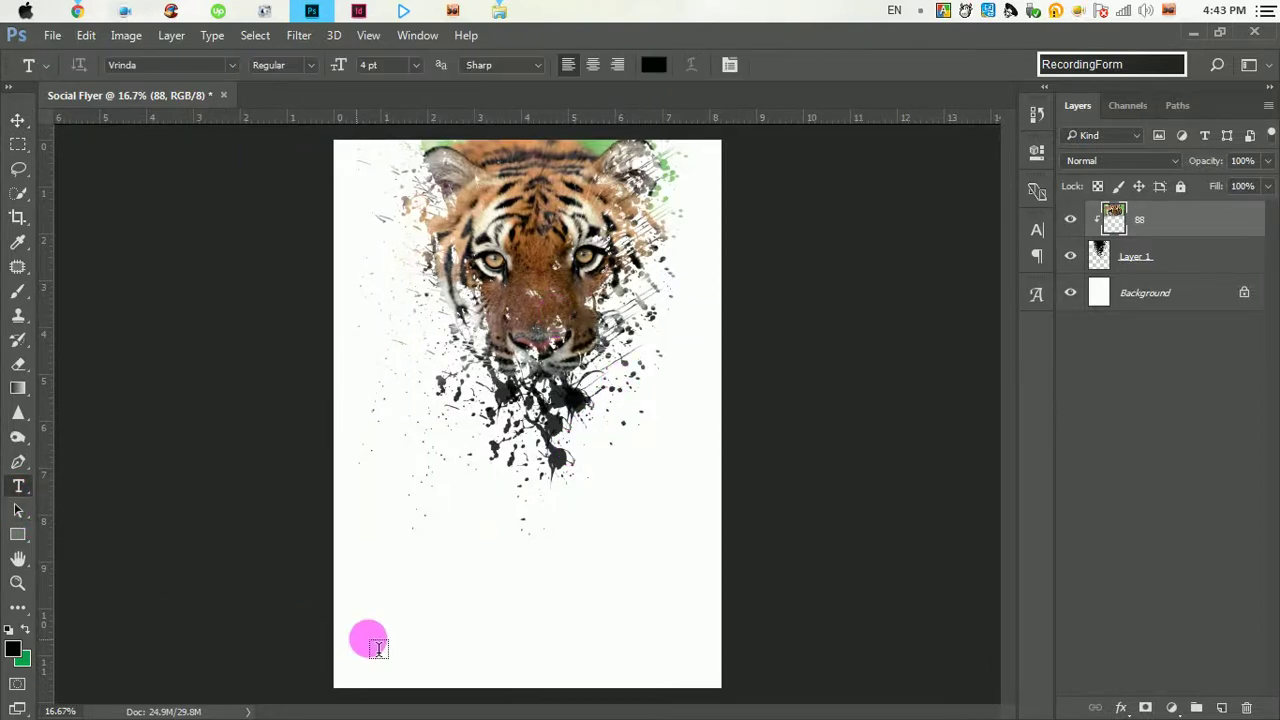
click(365, 624)
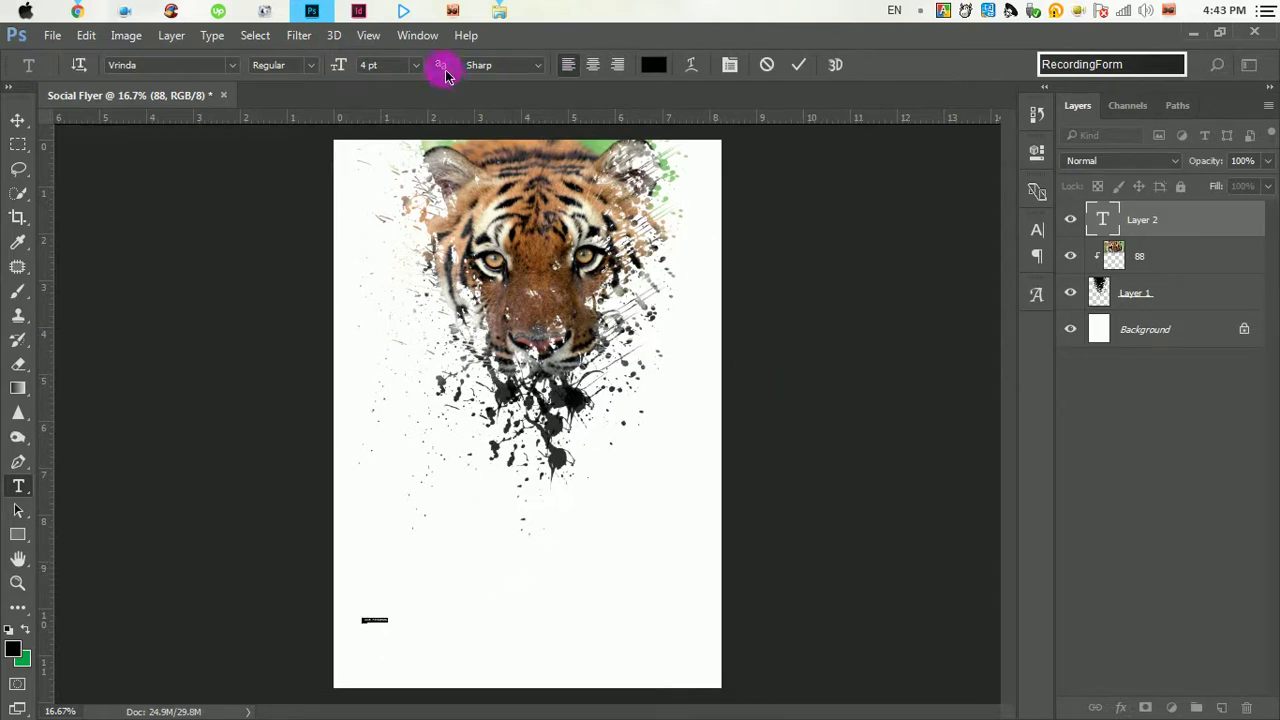
drag(352, 72, 400, 70)
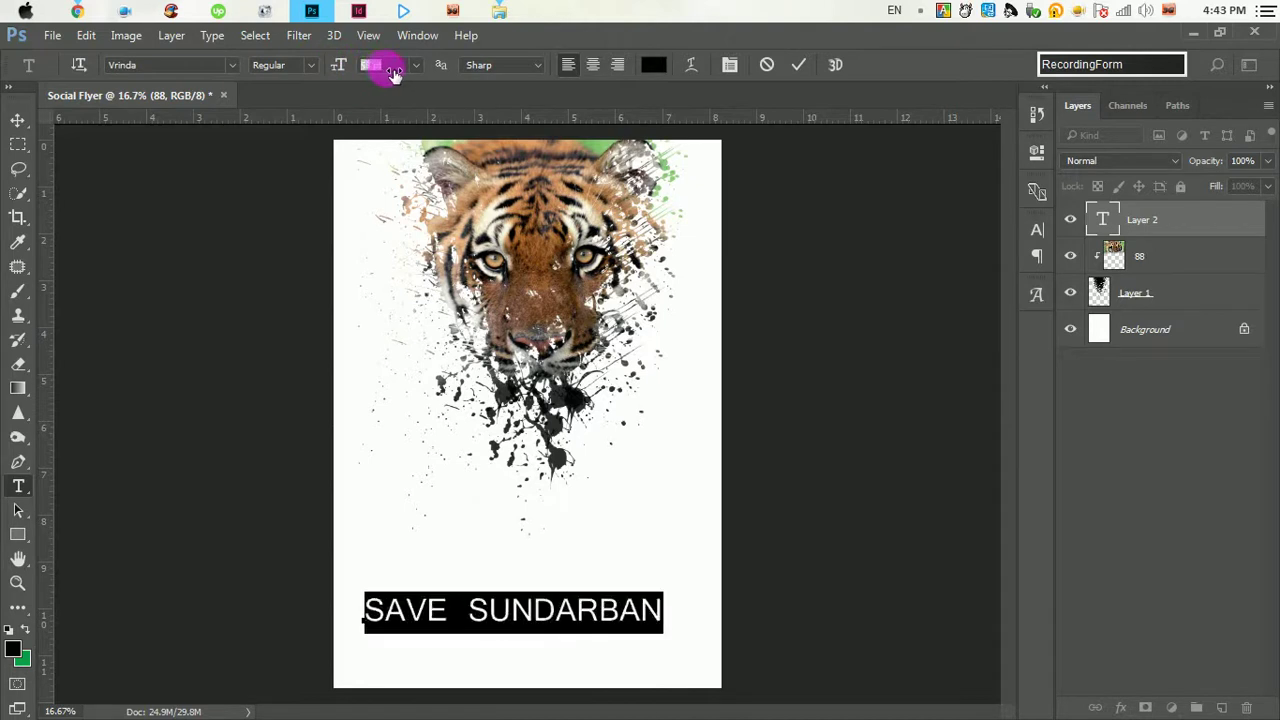
click(799, 64)
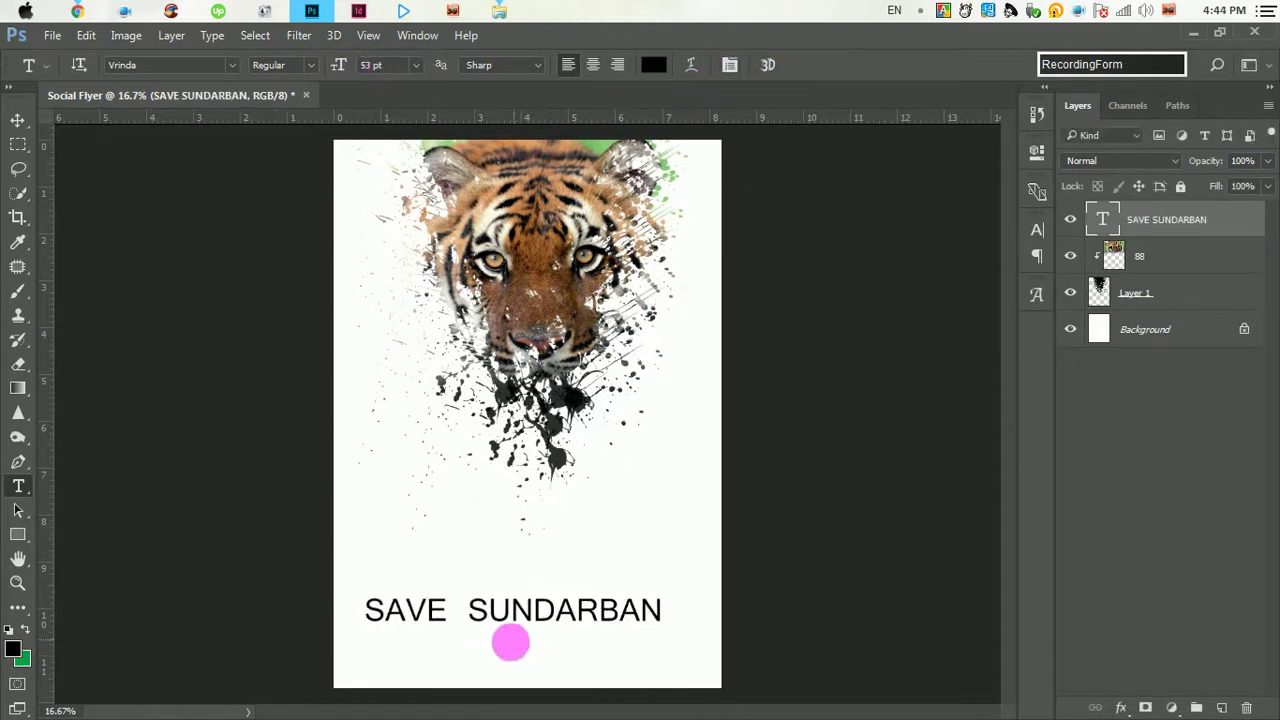
- Break the title onto two lines with 43.85 pt leading, centre-align it, and move it to lower centre
click(476, 617)
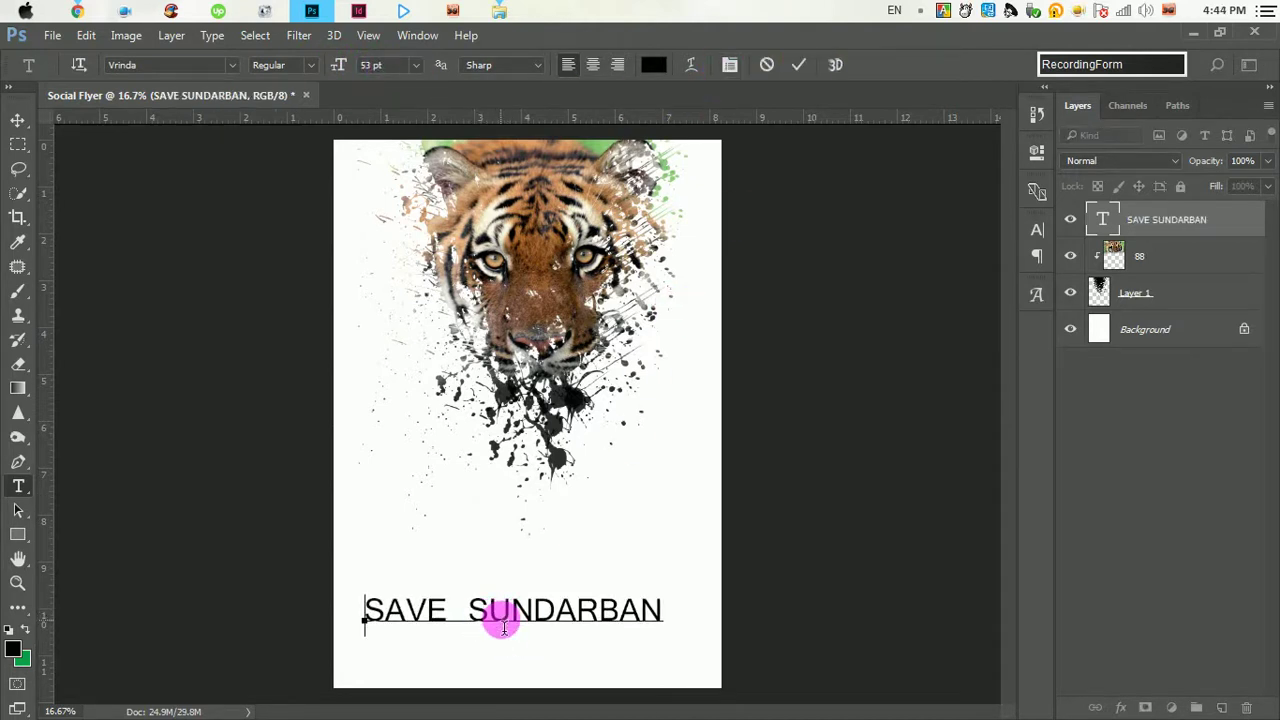
key(alt+Left)
key(alt+Left)
key(alt+Left)
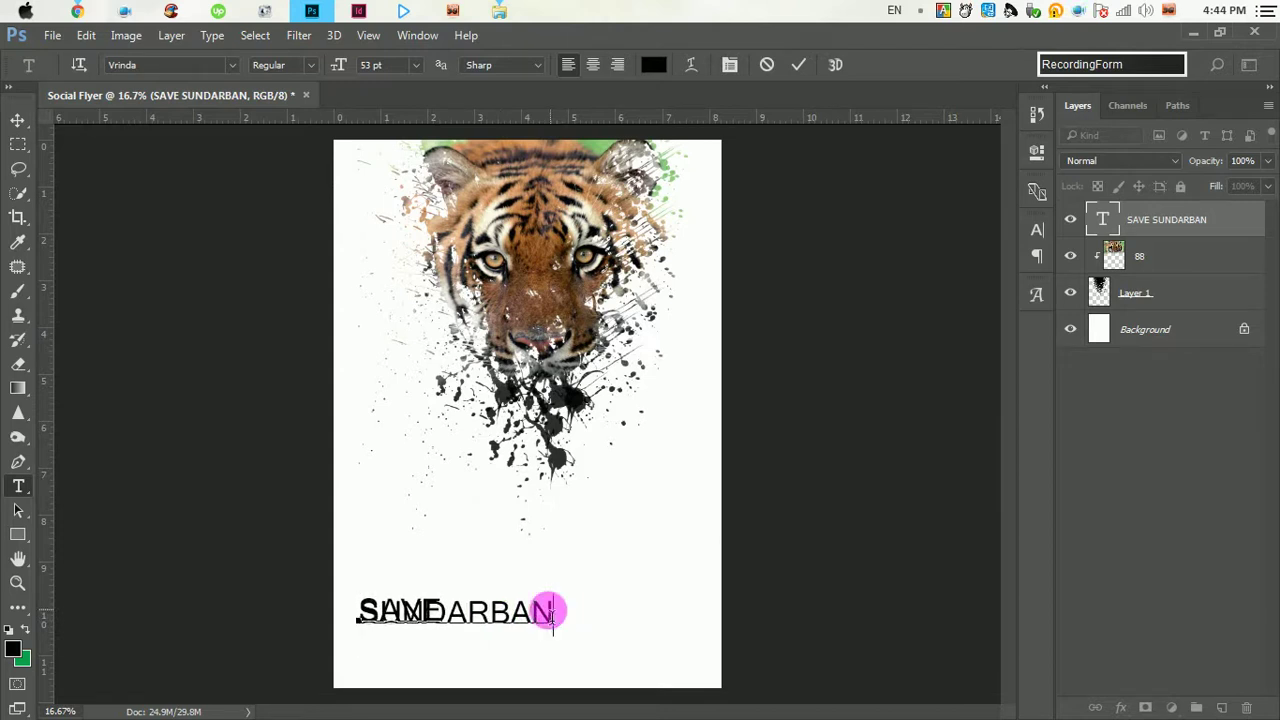
key(ctrl+a)
click(1038, 232)
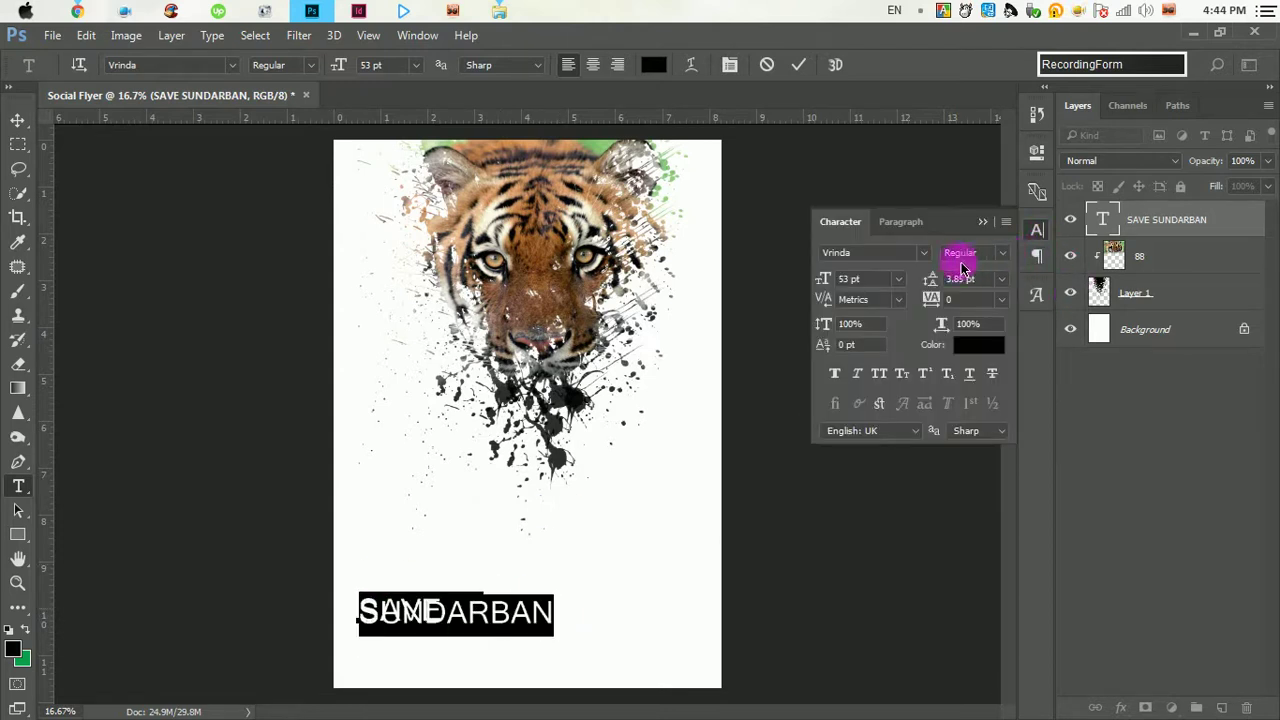
drag(944, 283, 978, 283)
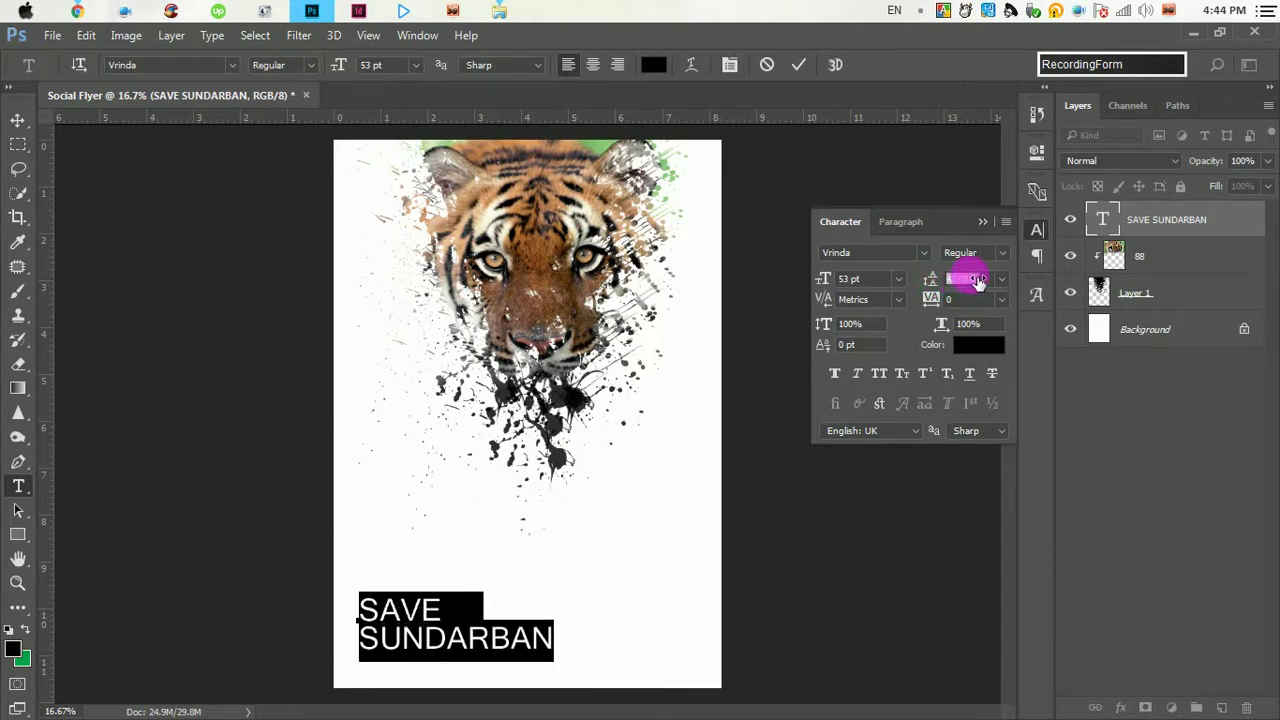
click(593, 64)
click(17, 120)
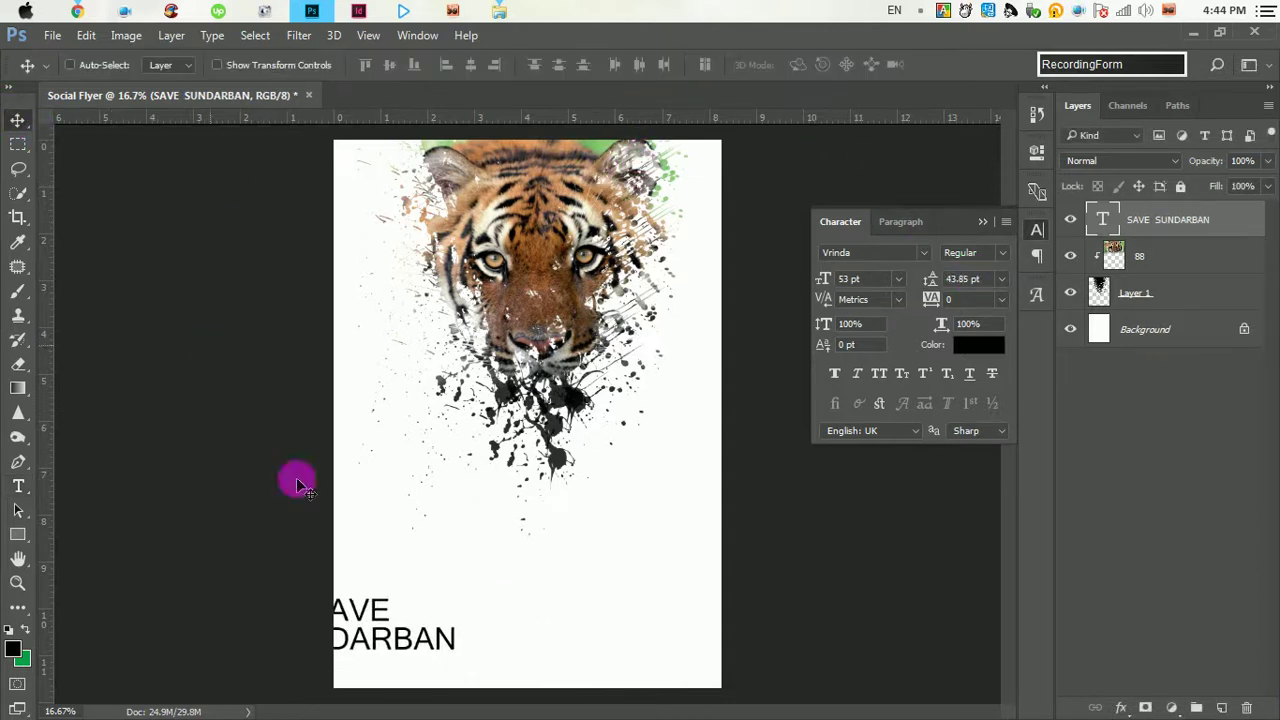
mouse_move(391, 606)
mouse_down()
mouse_move(573, 567)
mouse_move(561, 596)
mouse_up()
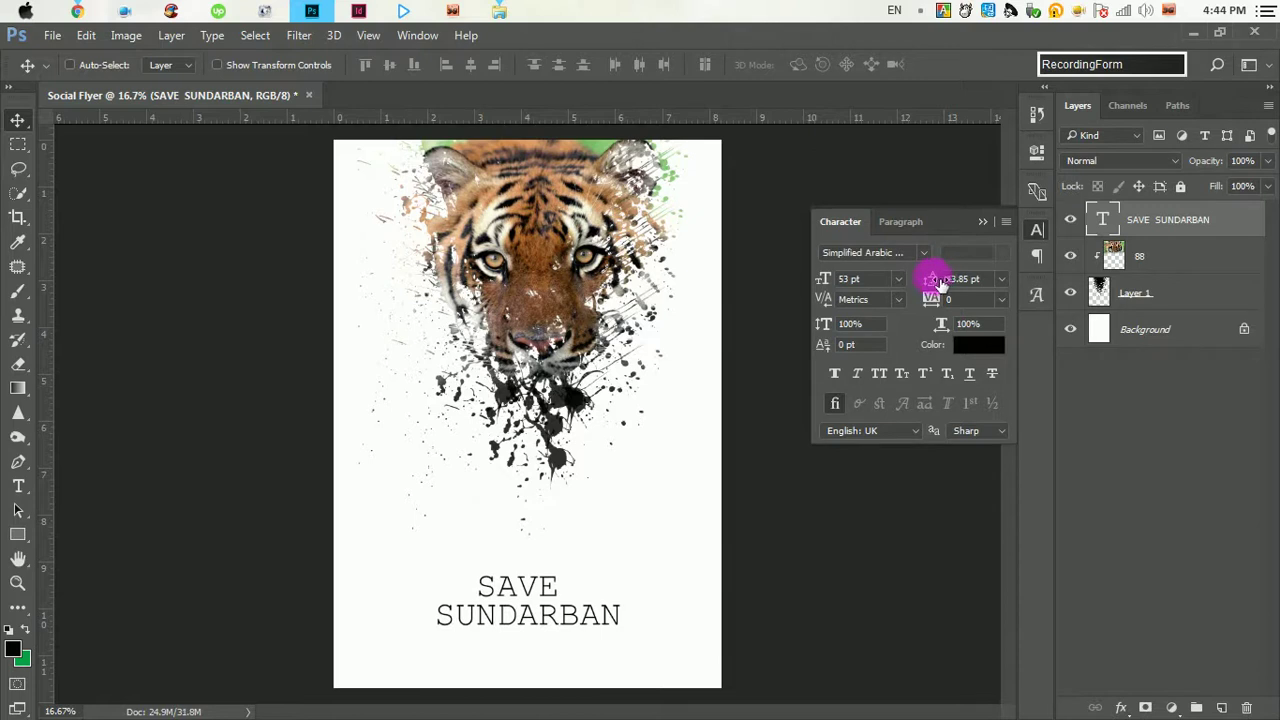
- Preview the title in fonts from Gotcha Gothic Stamp down through Cabo Rounded
click(925, 256)
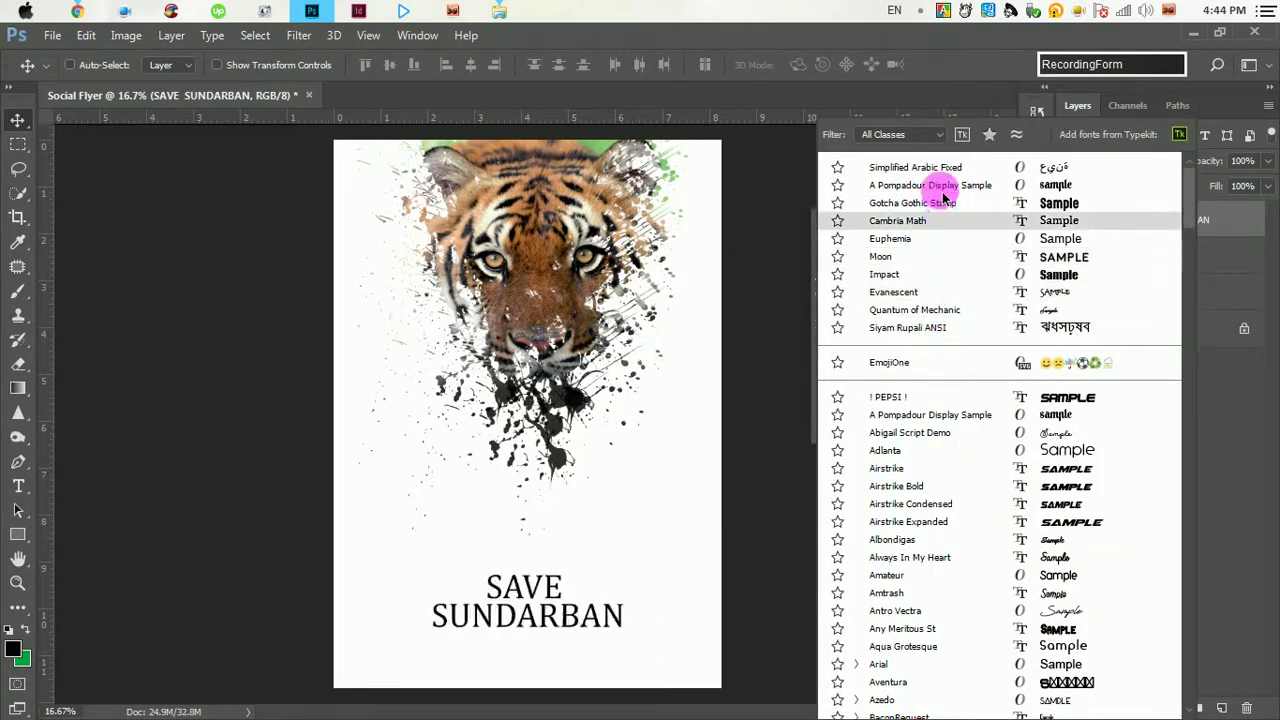
key(Down)
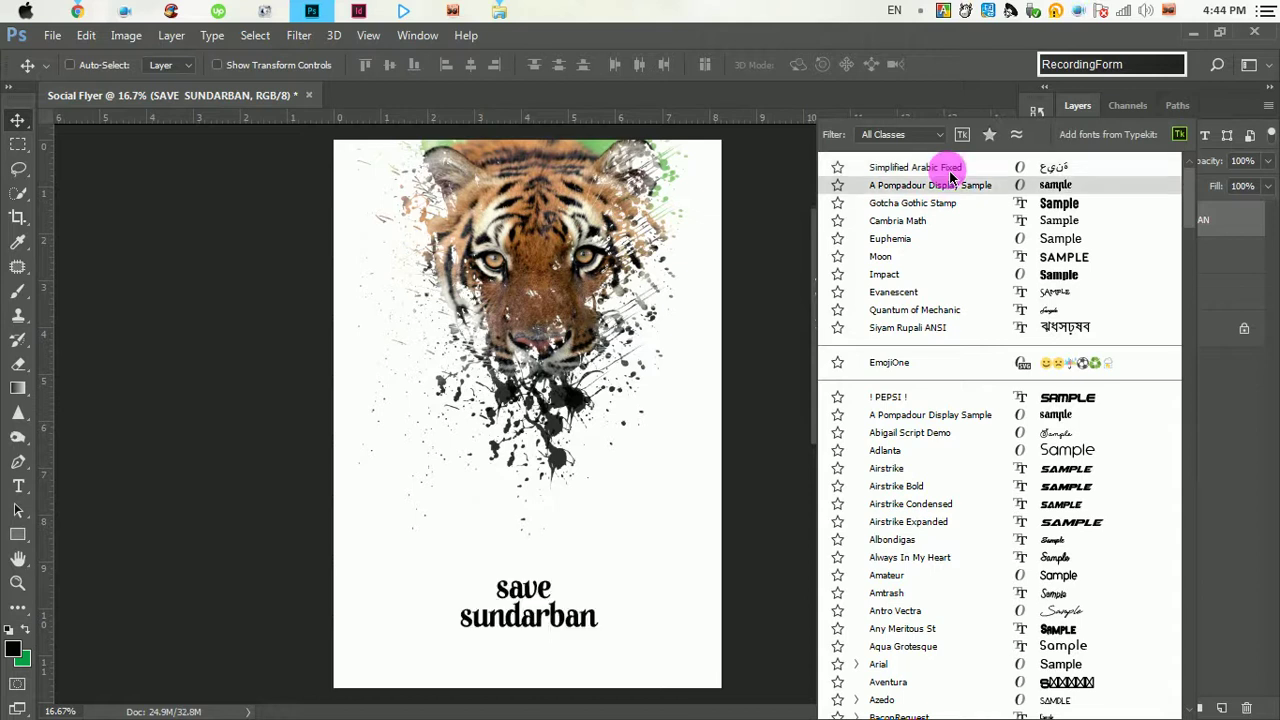
key(Down)
key(Down)
key(Down)
key(Up)
key(Up)
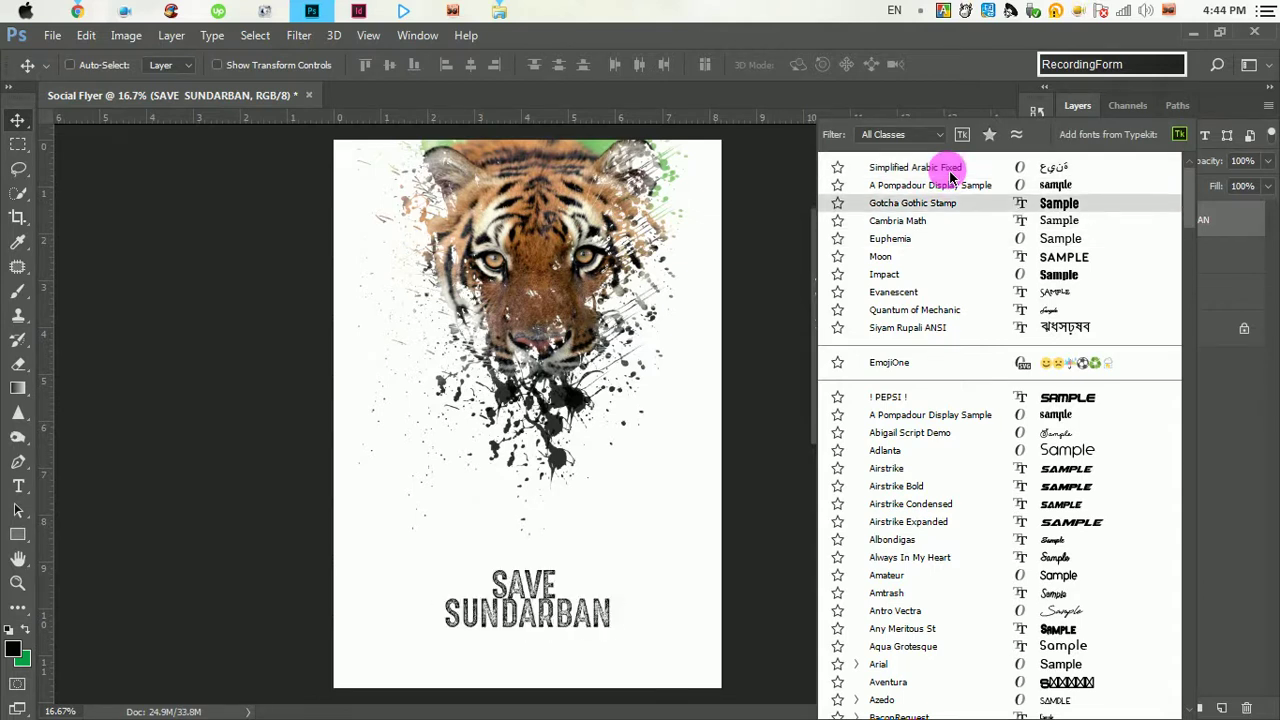
key(Down)
key(Down)
key(Down)
key(Down)
key(Down)
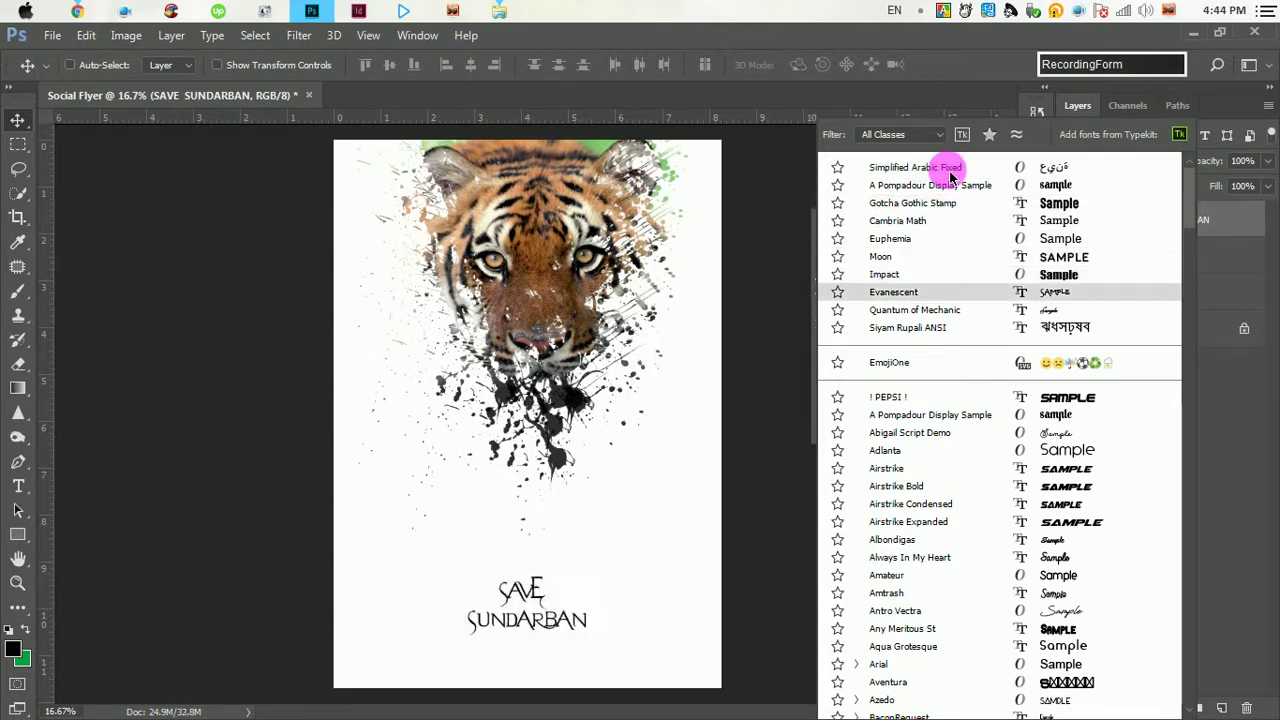
key(Down)
key(Down)
key(Down)
key(Down)
key(Down)
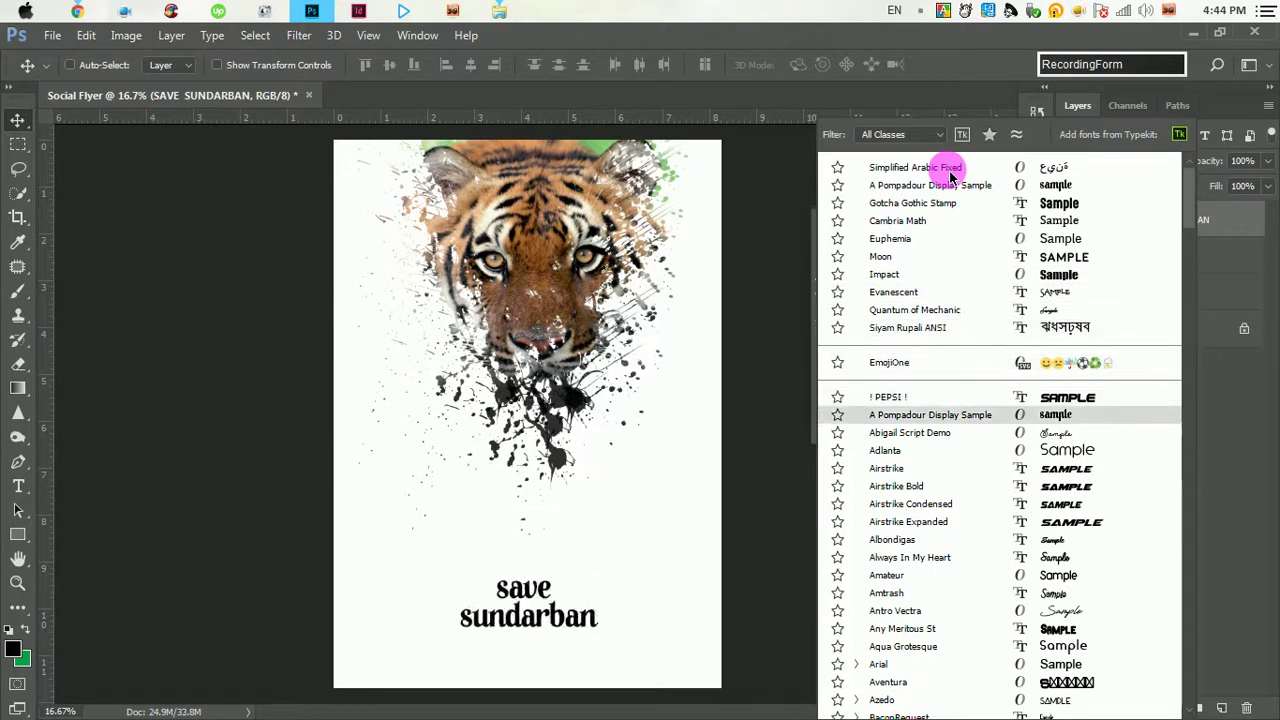
key(Down)
key(Down)
key(Down)
key(Down)
key(Down)
key(Down)
key(Down)
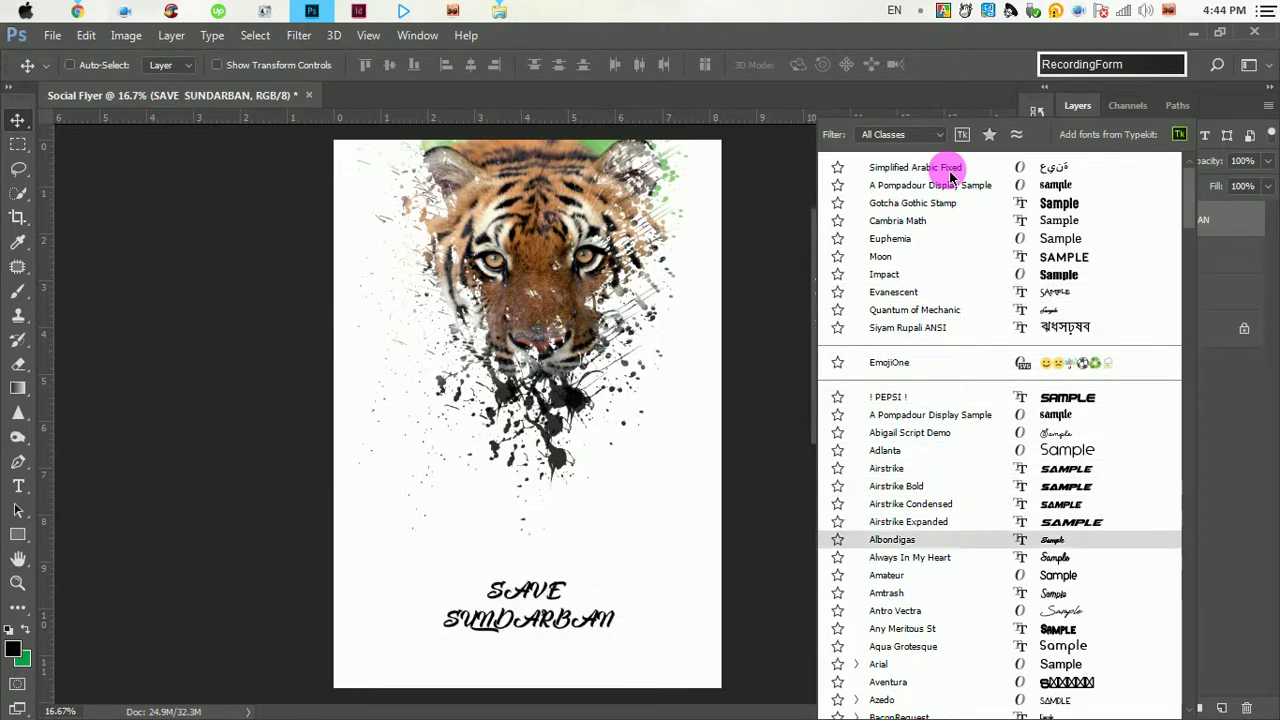
key(Down)
key(Down)
key(Down)
key(Down)
key(Down)
key(Down)
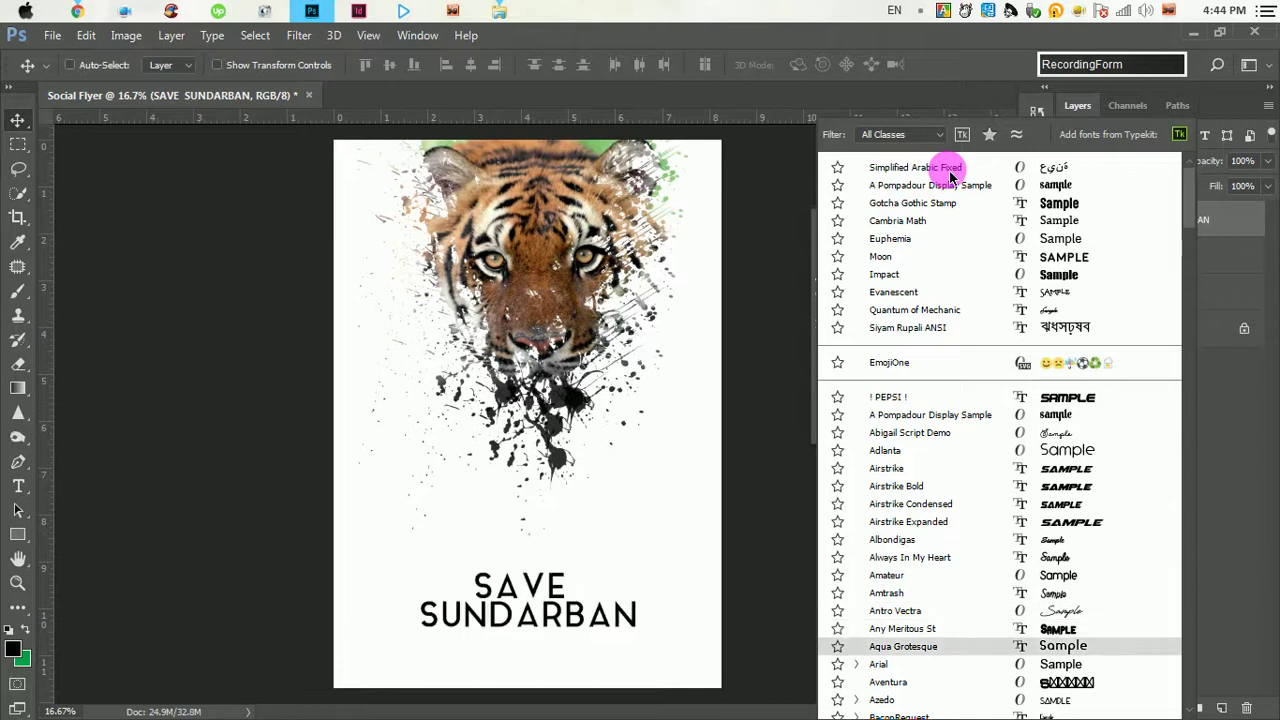
key(Down)
key(Down)
key(Down)
key(Down)
key(Down)
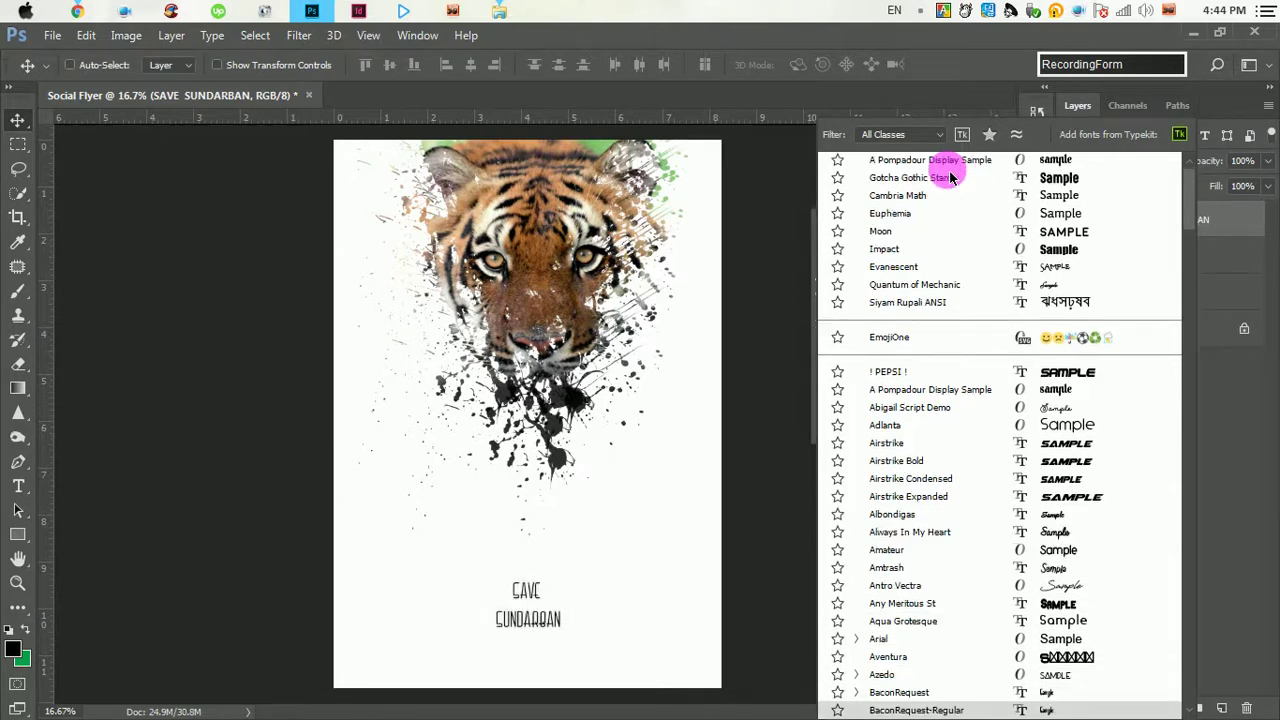
key(Down)
key(Down)
key(Down)
key(Down)
key(Down)
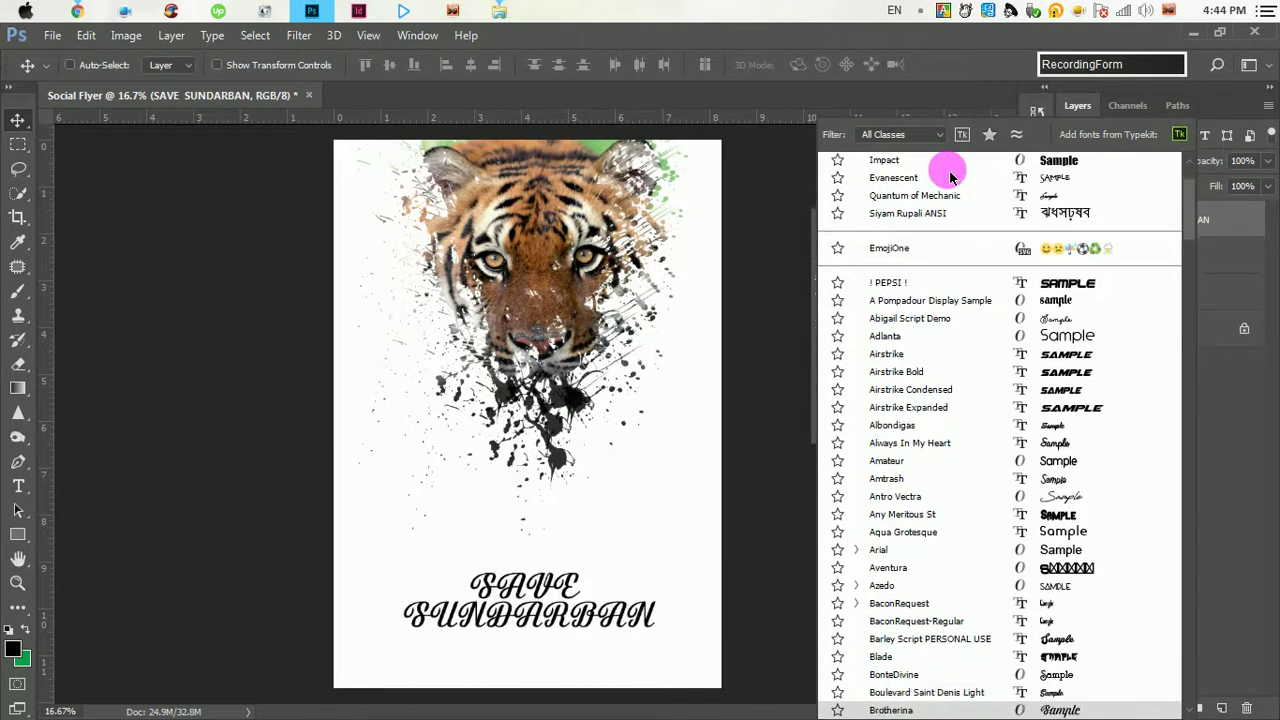
key(Down)
key(Down)
key(Down)
key(Down)
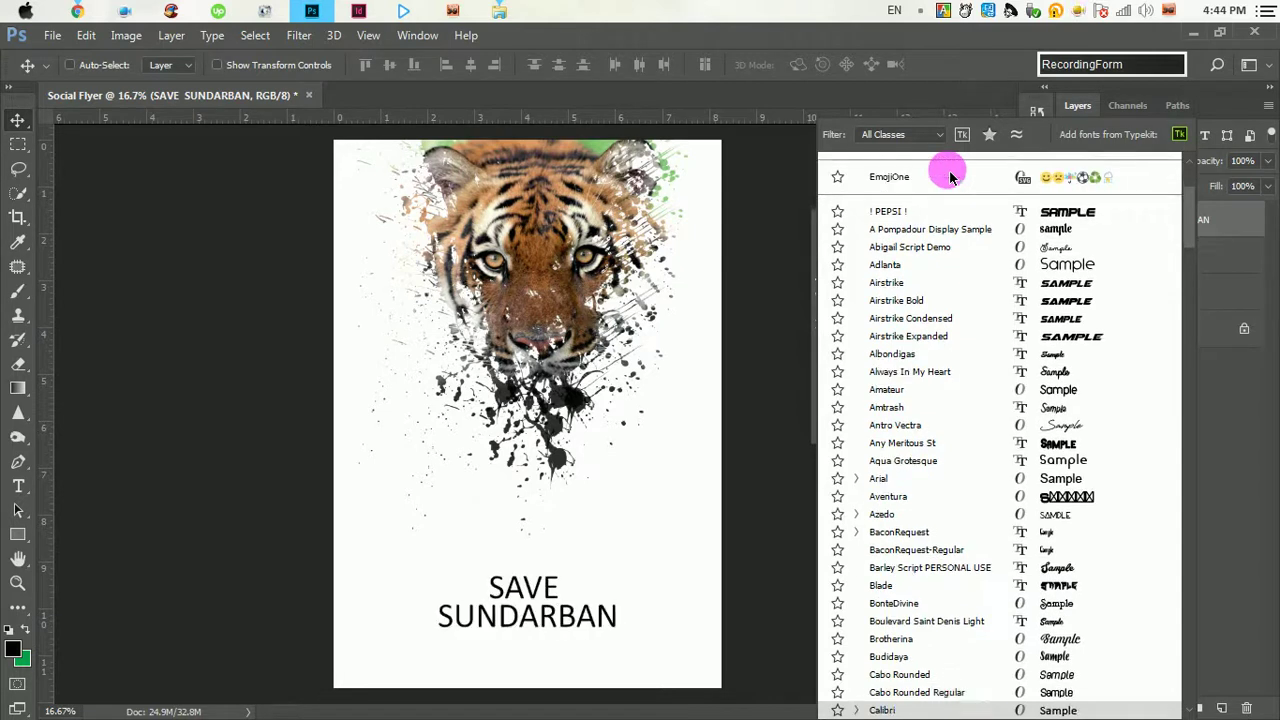
key(Down)
- Preview Cornerstone, Corbel and Demonized, then apply DK Bad Medicine to the title
key(Down)
key(Down)
key(Down)
key(Down)
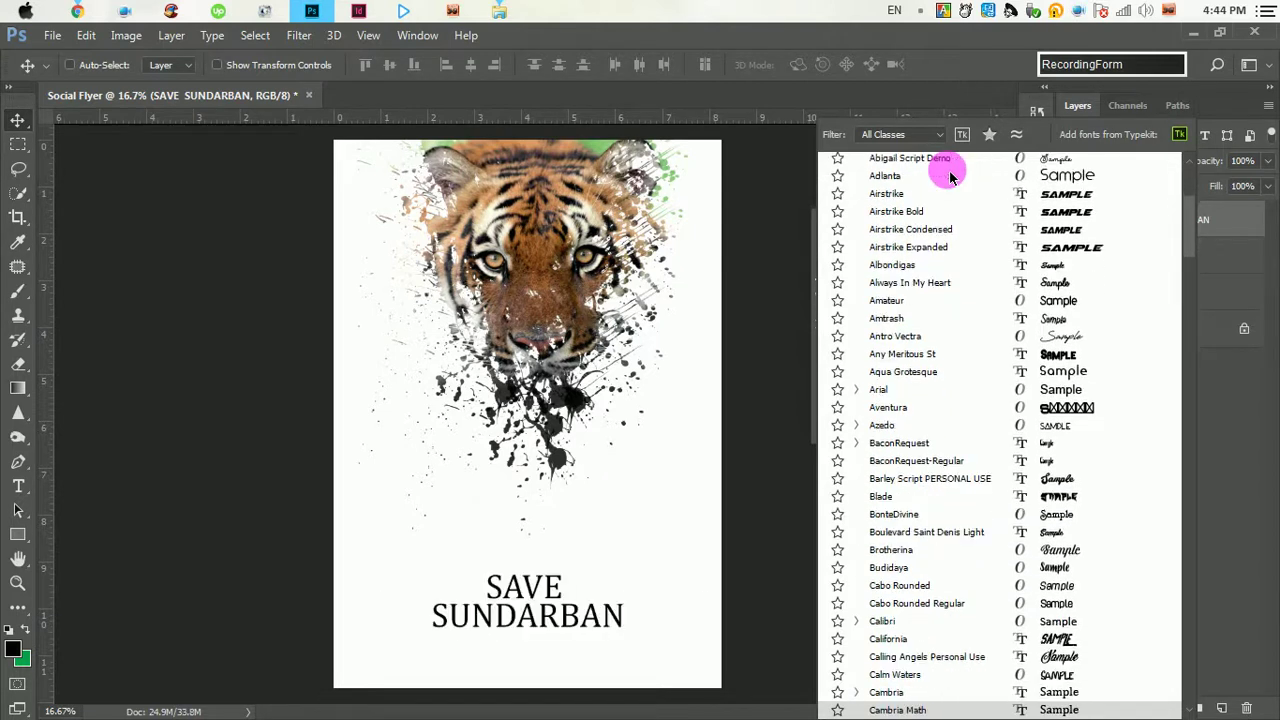
key(Down)
key(Down)
key(Down)
key(Down)
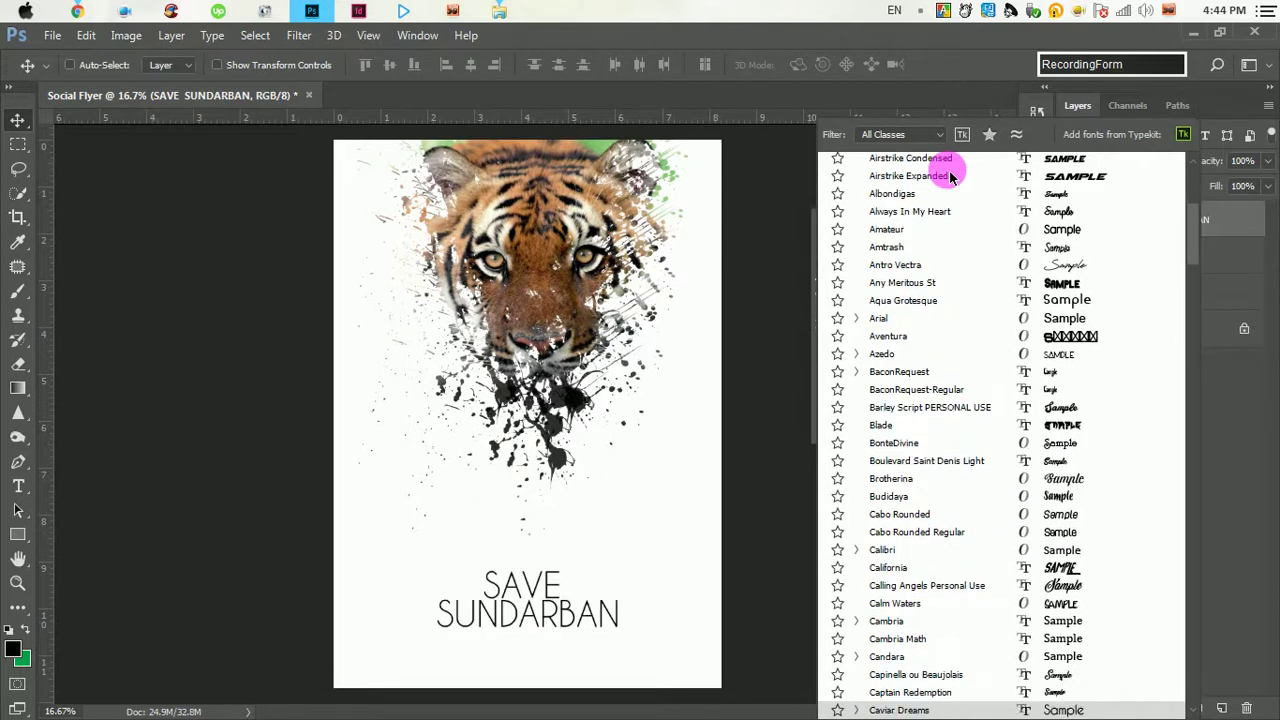
key(Down)
key(Down)
key(Down)
key(Down)
key(Down)
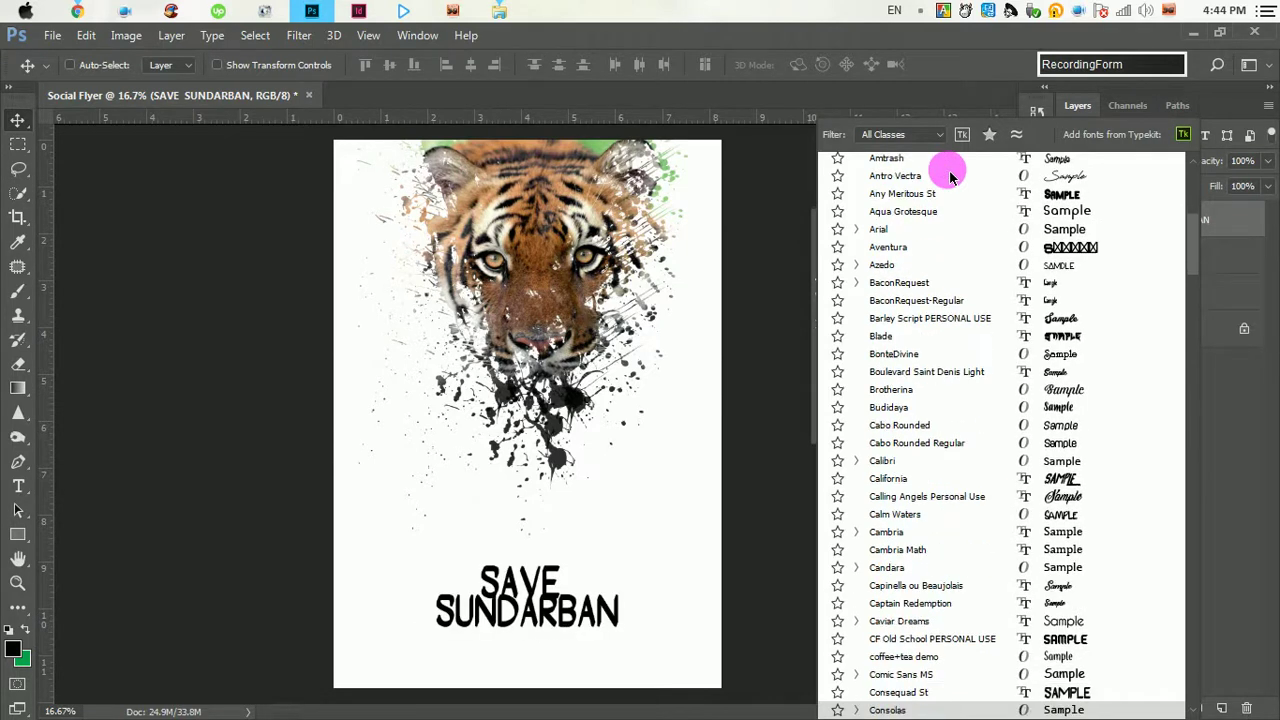
key(Down)
key(Down)
key(Down)
key(Down)
key(Down)
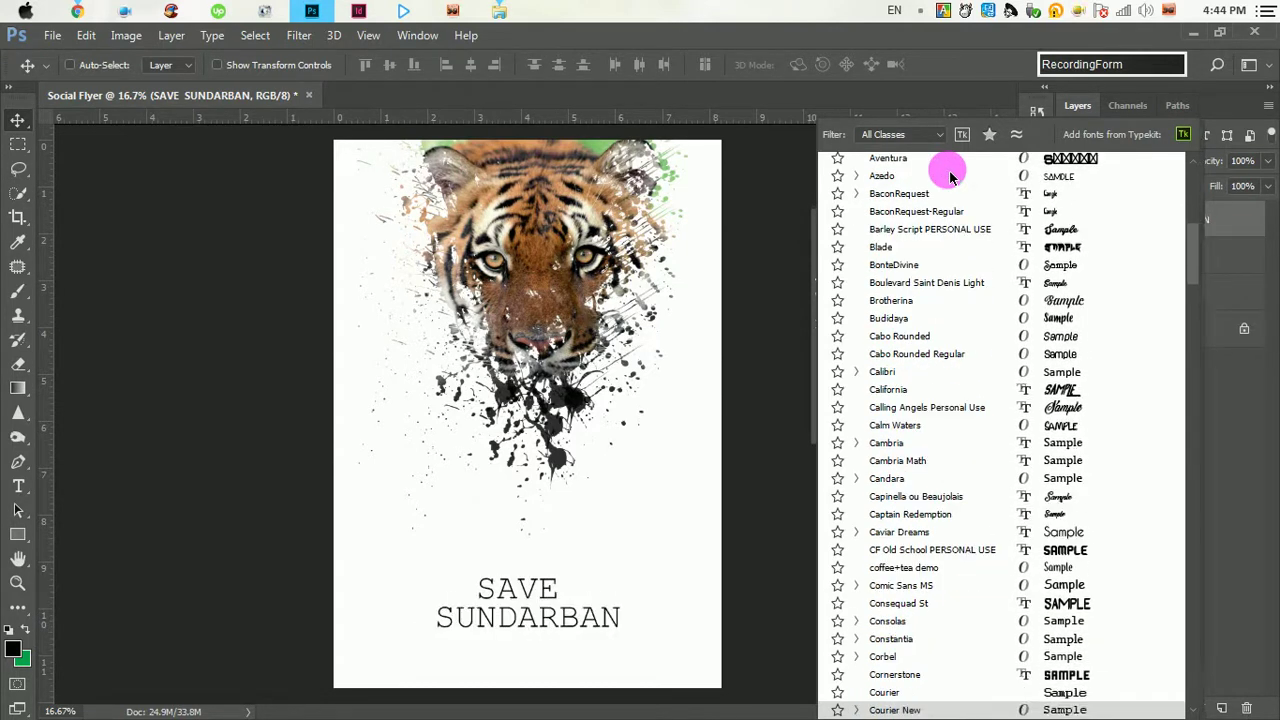
key(Up)
key(Up)
key(Down)
key(Down)
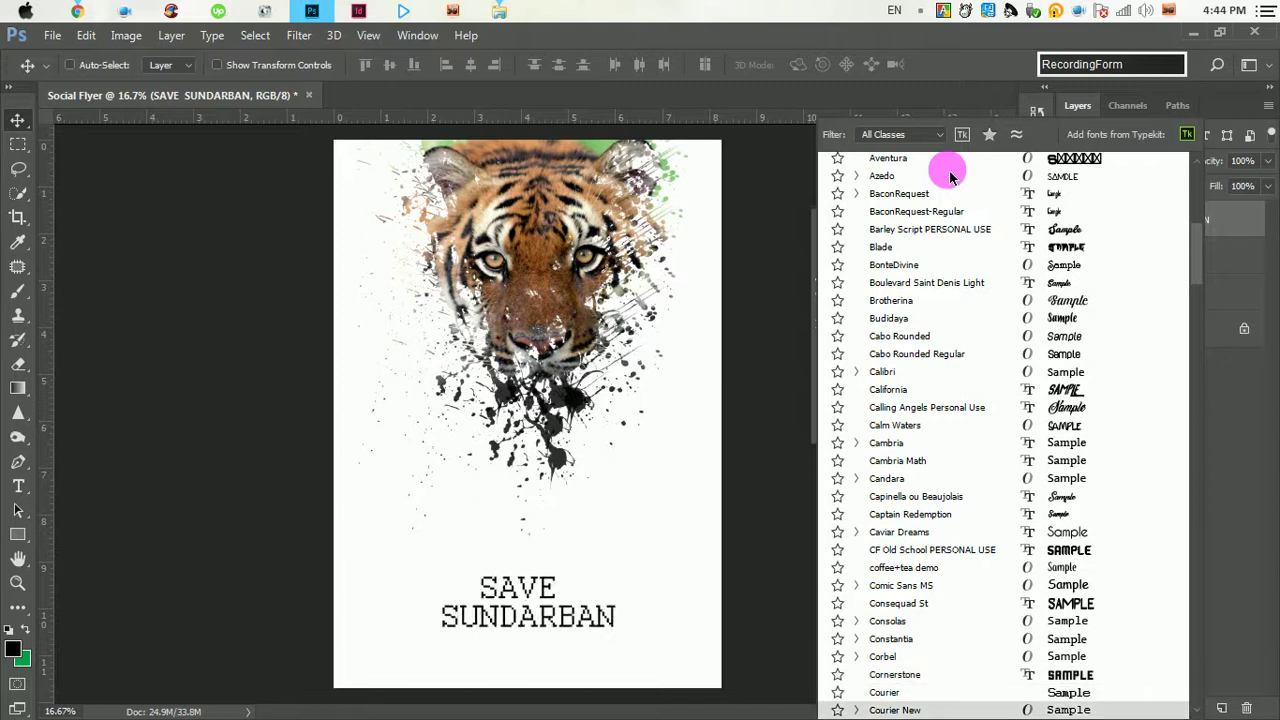
key(Down)
key(Down)
key(Down)
key(Down)
key(Down)
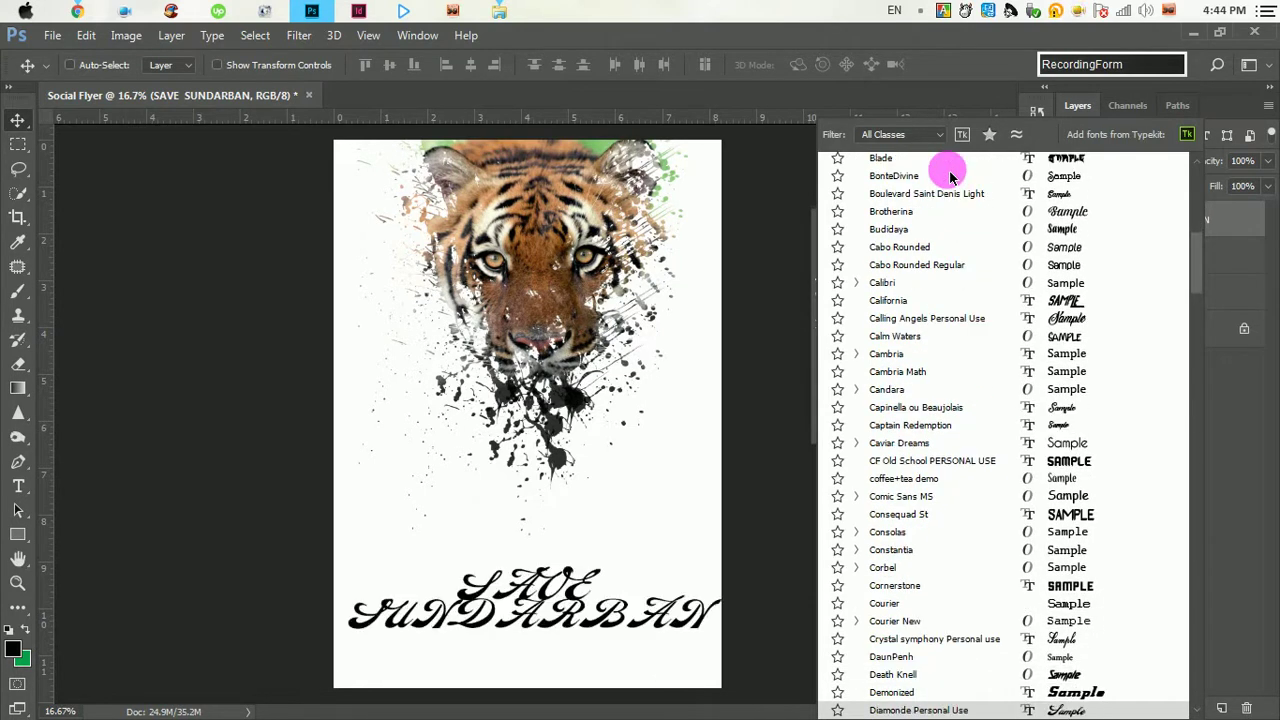
key(Down)
key(Down)
key(Down)
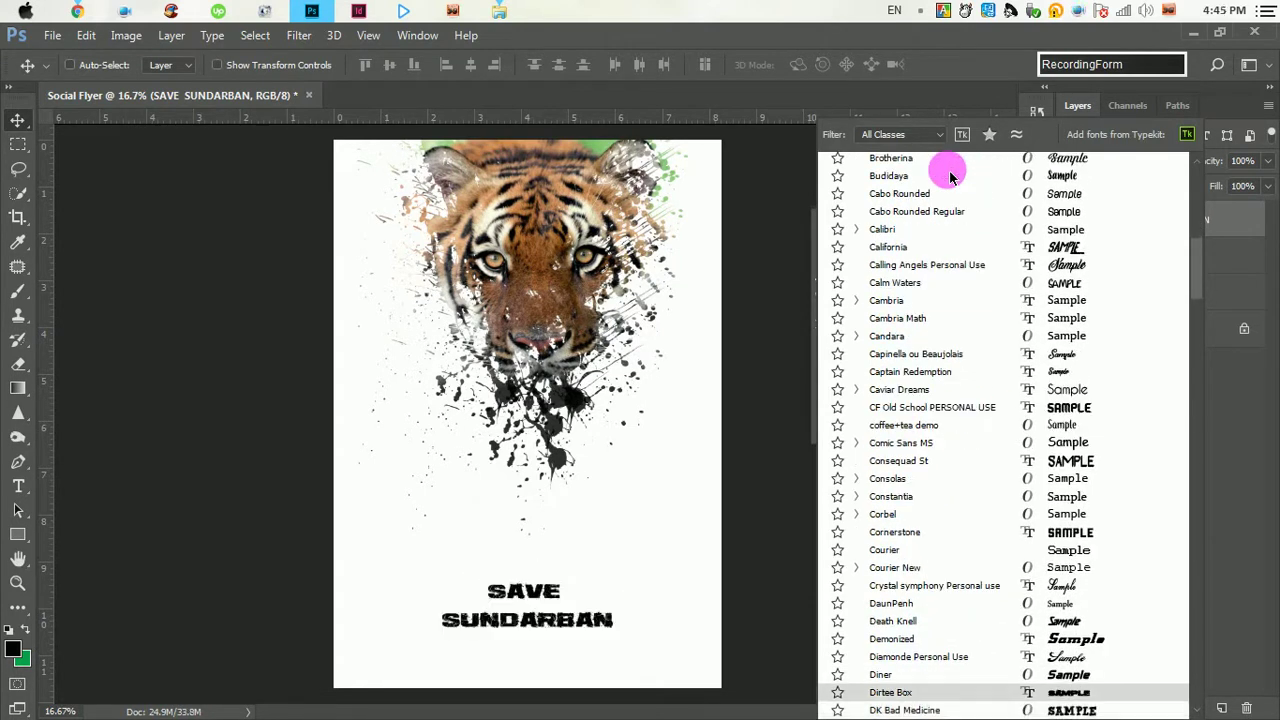
key(Down)
key(Up)
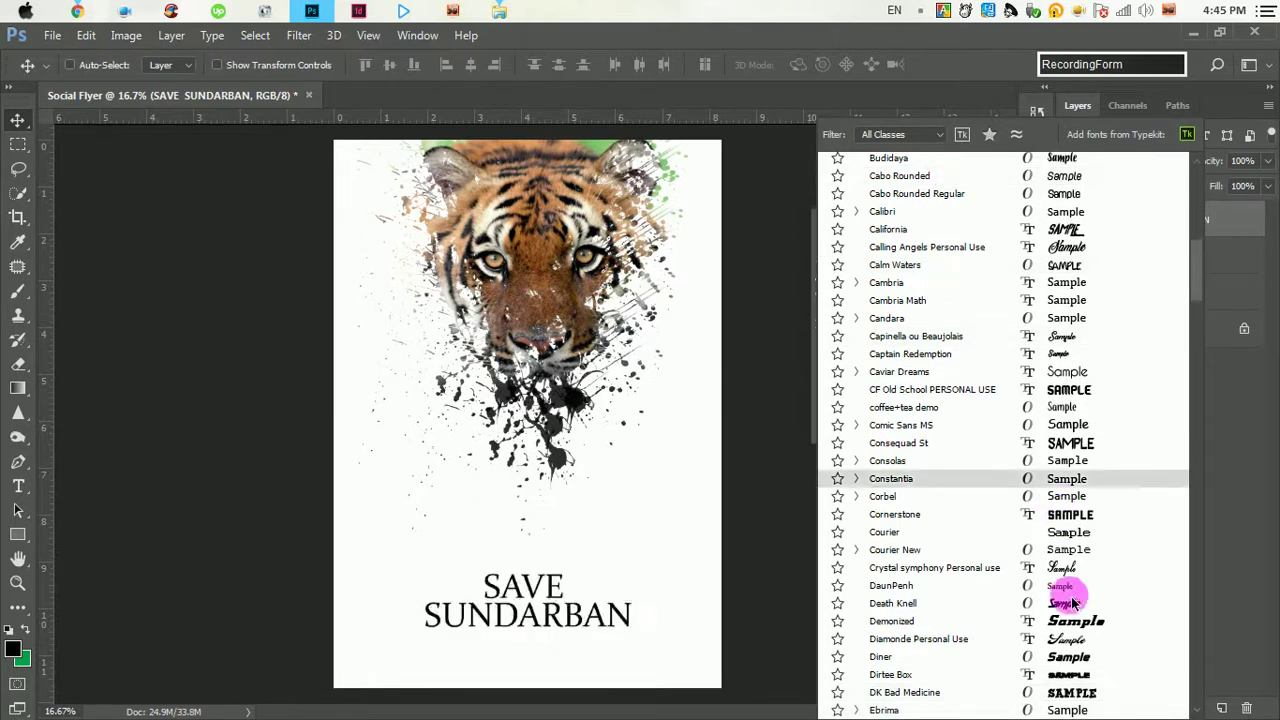
click(1065, 692)
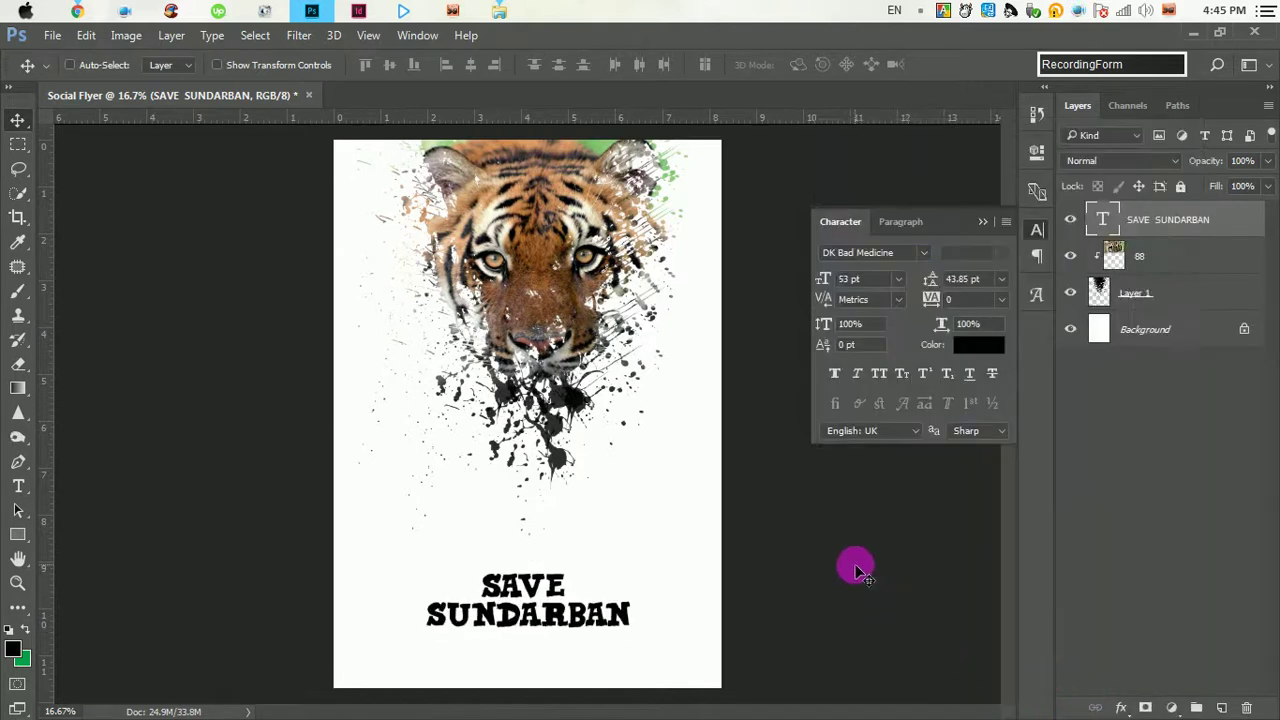
- Scale the title up to about 68.83 pt and nudge it slightly higher
key(ctrl+t)
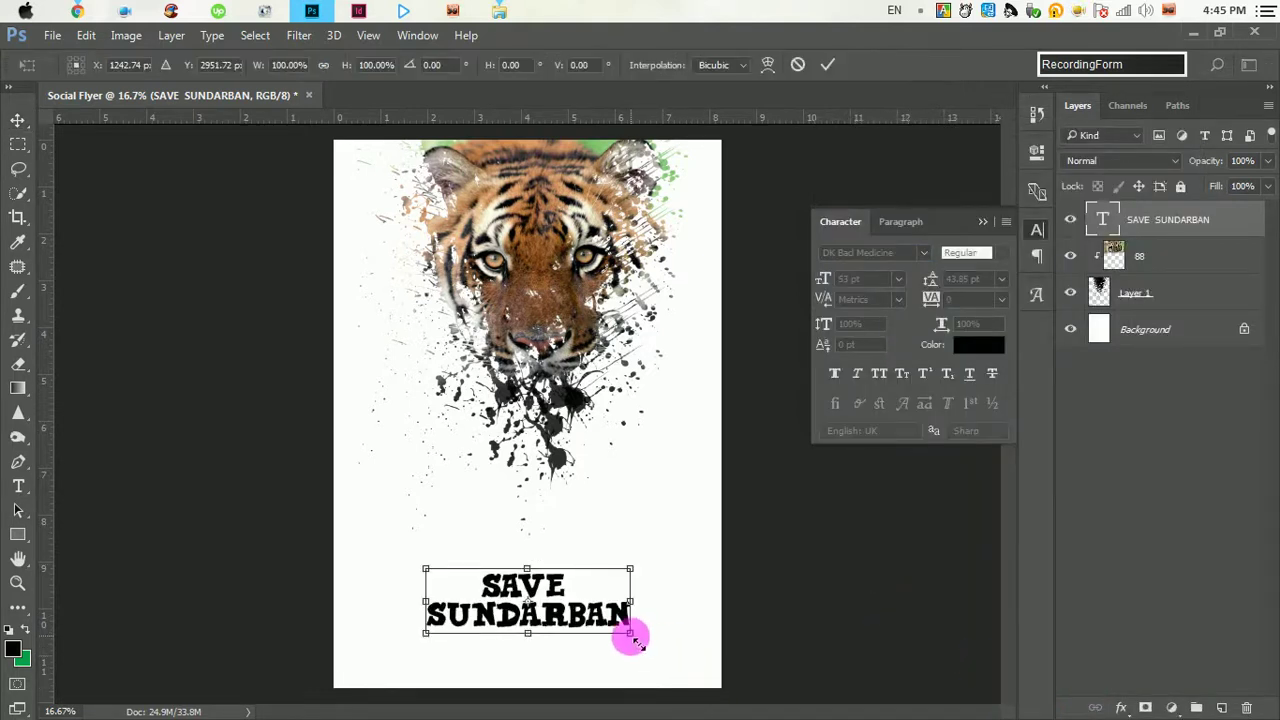
drag(631, 634, 661, 660)
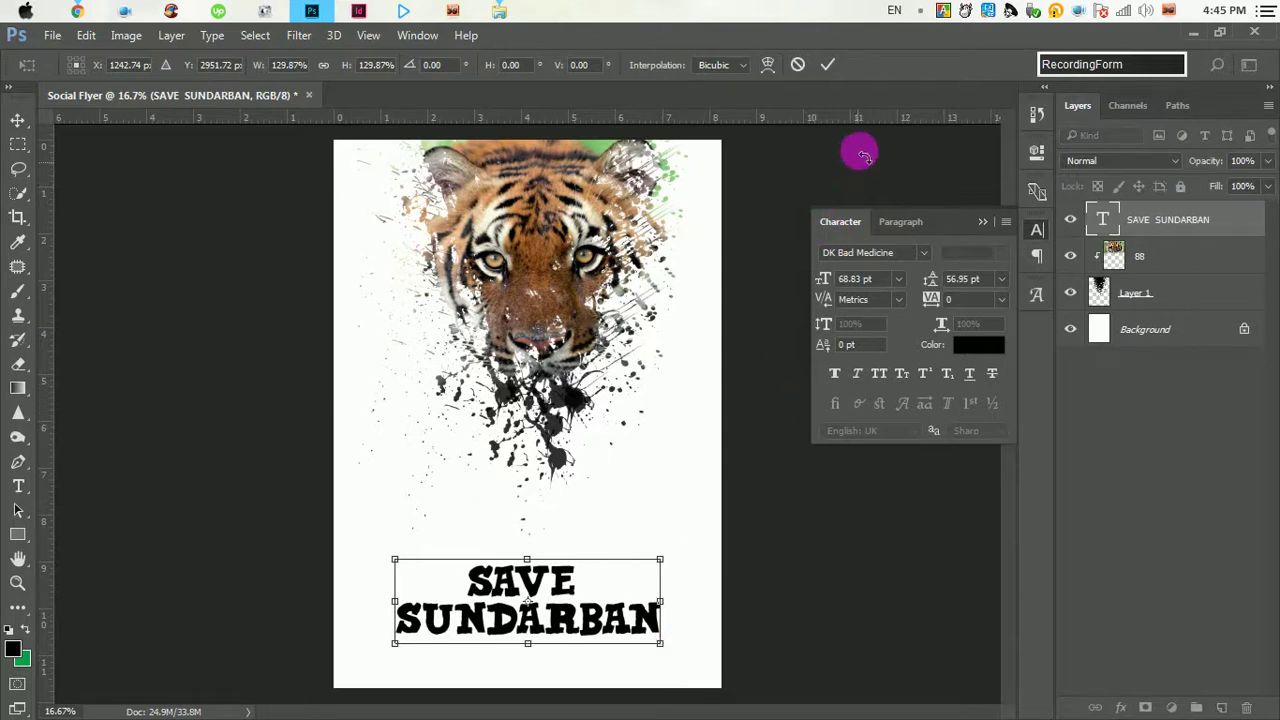
click(829, 67)
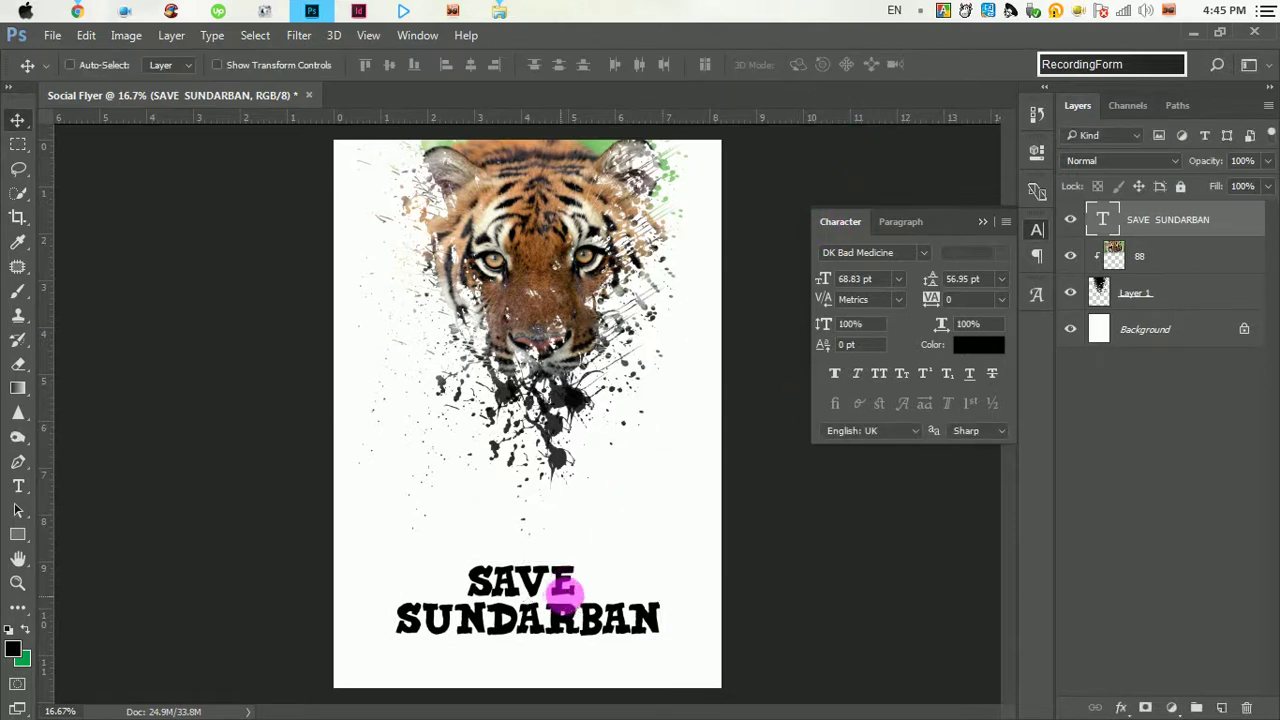
mouse_move(563, 590)
mouse_down()
mouse_move(568, 576)
mouse_move(568, 587)
mouse_up()
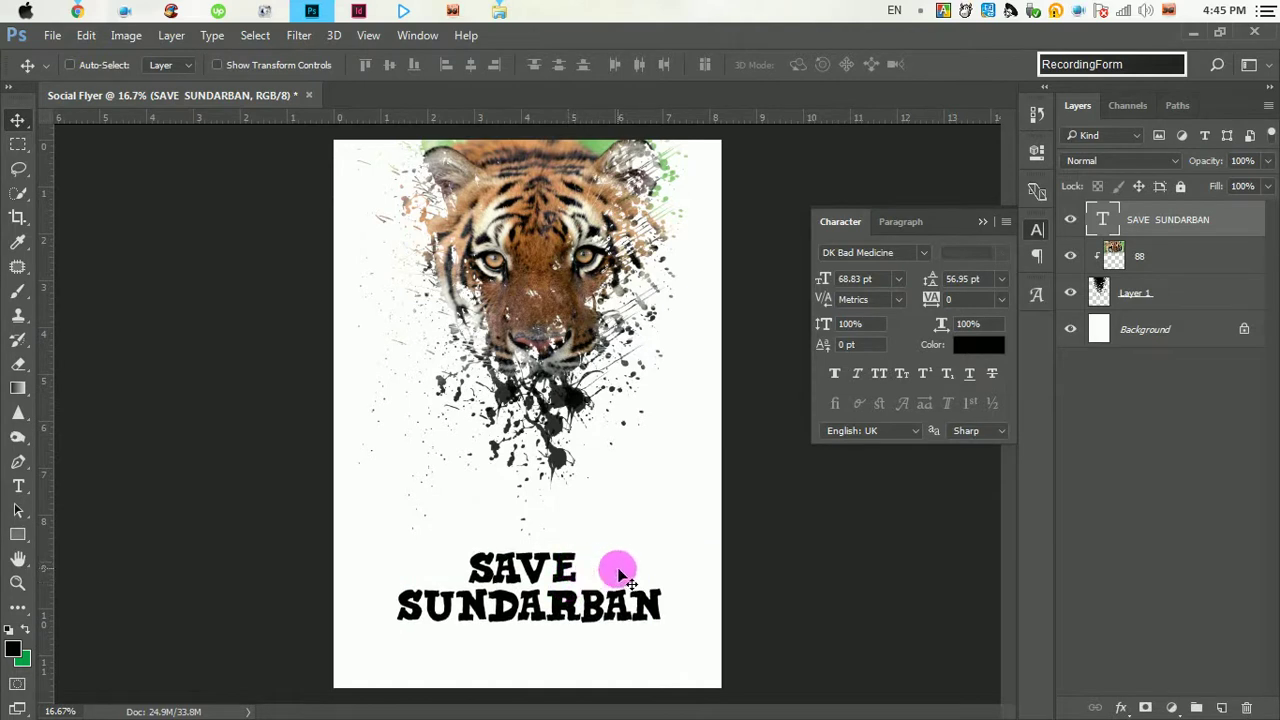
key(shift+Up)
key(shift+Up)
key(shift+Up)
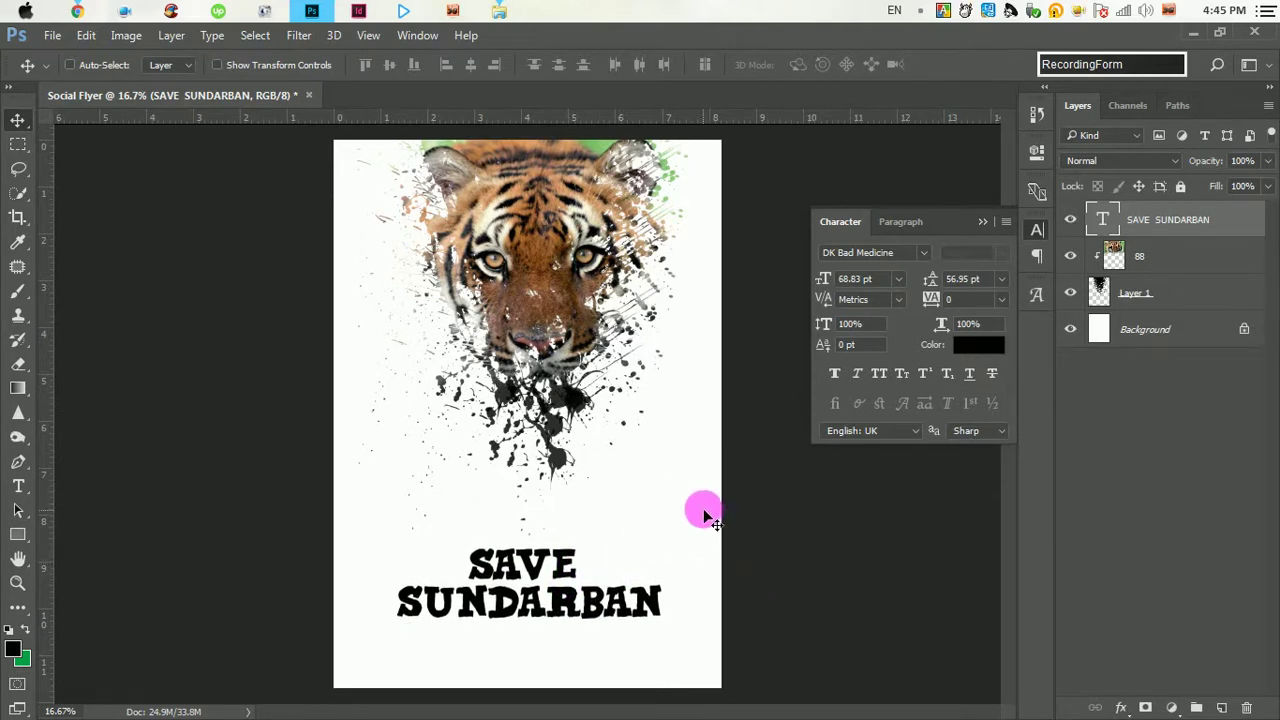
key(shift+Down)
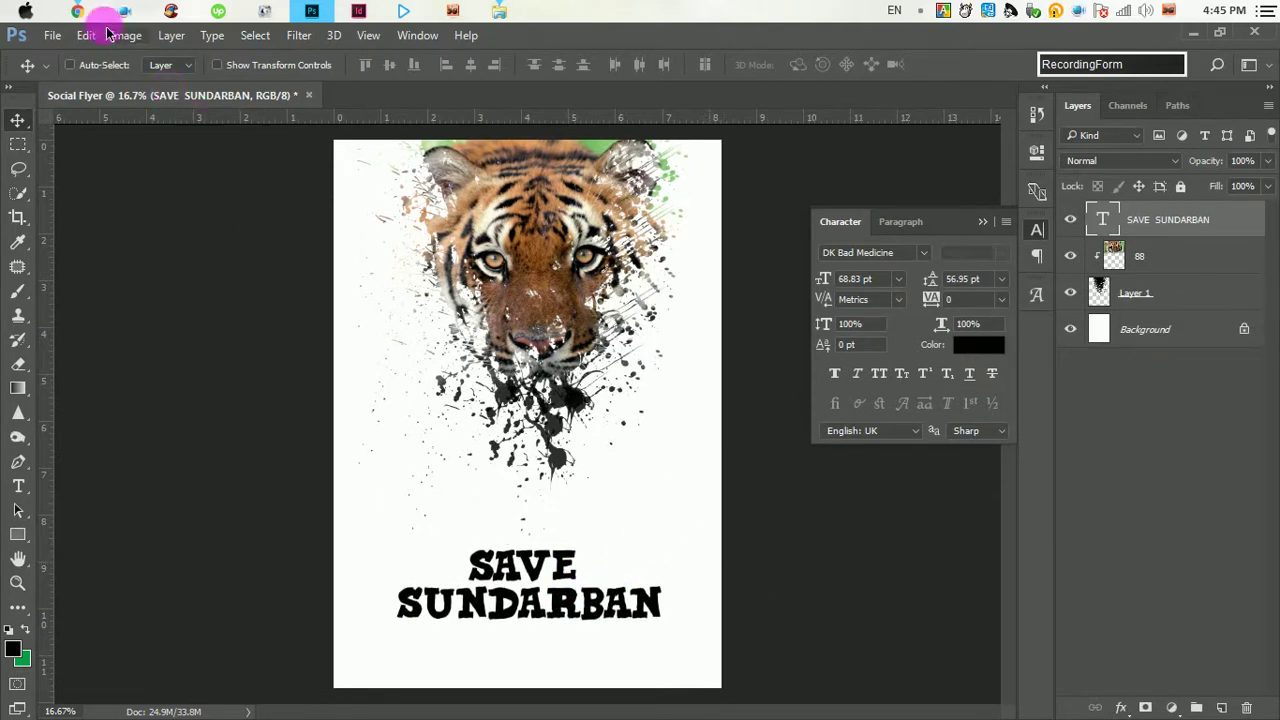
click(77, 10)
- Change the Google Images search from Tiger to Sundarban
key(ctrl+shift+Tab)
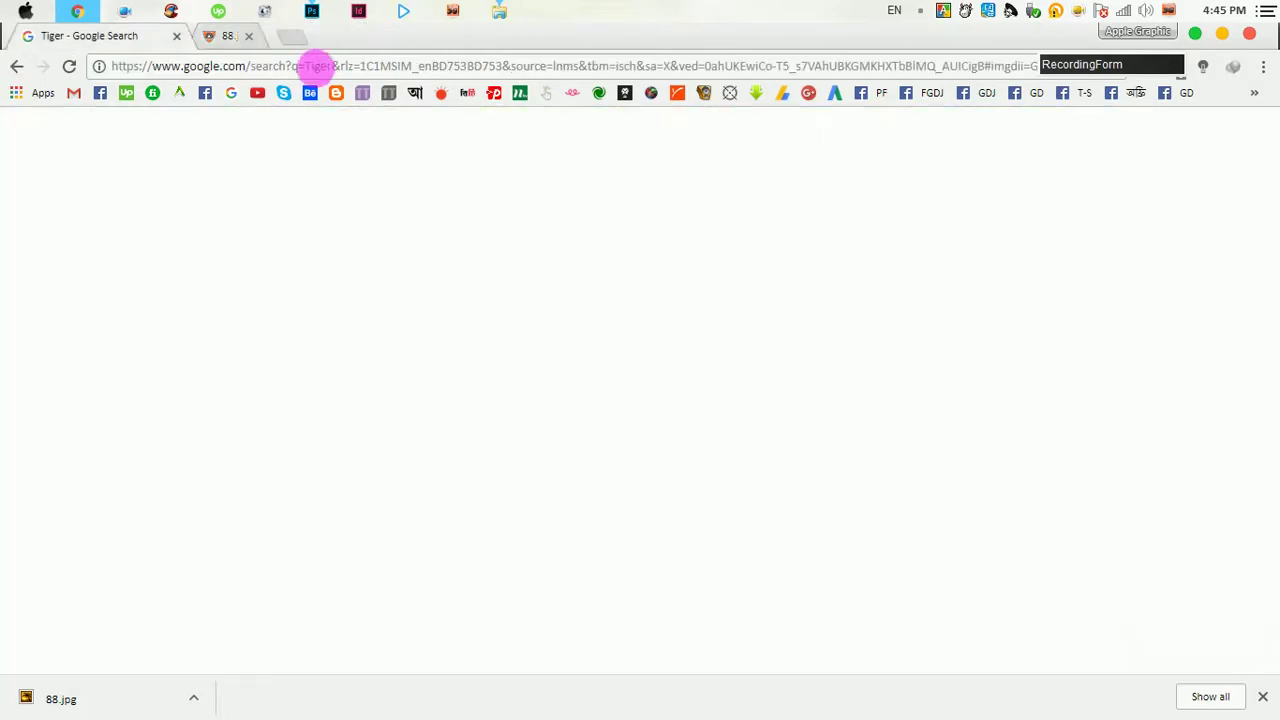
scroll(240, 190, up, 3)
scroll(245, 205, up, 5)
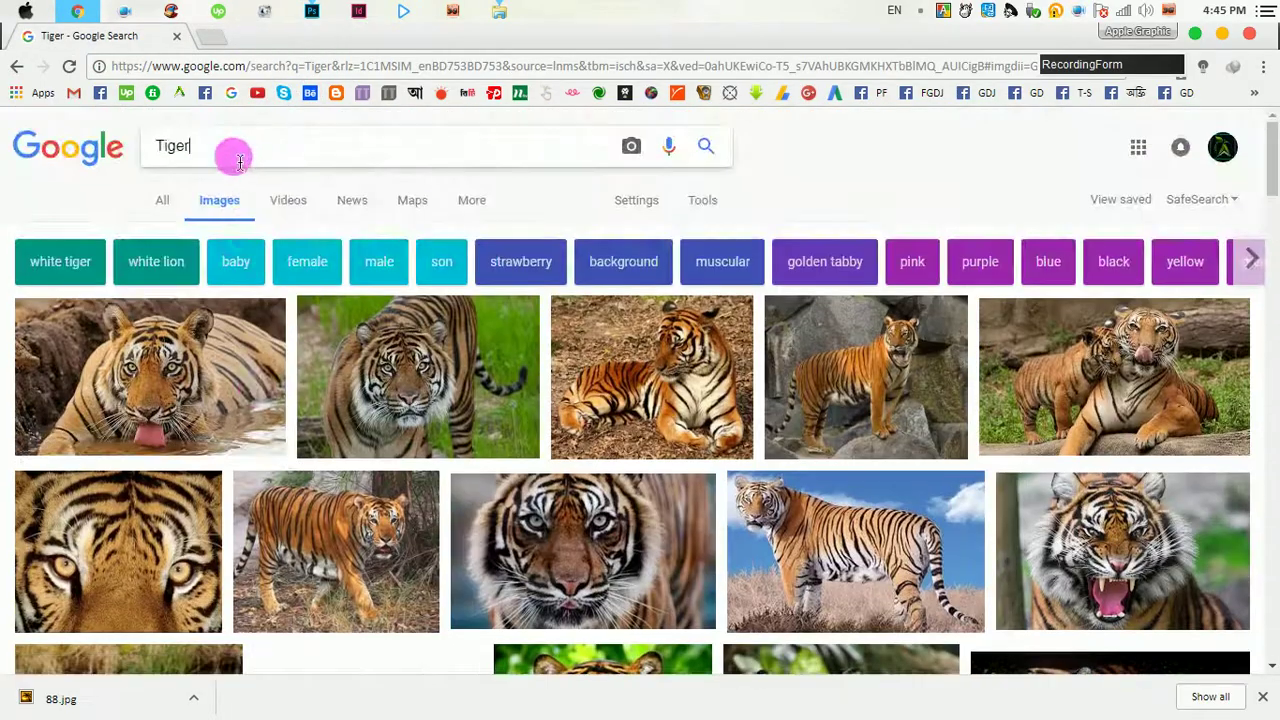
drag(240, 163, 133, 150)
text(Sundar)
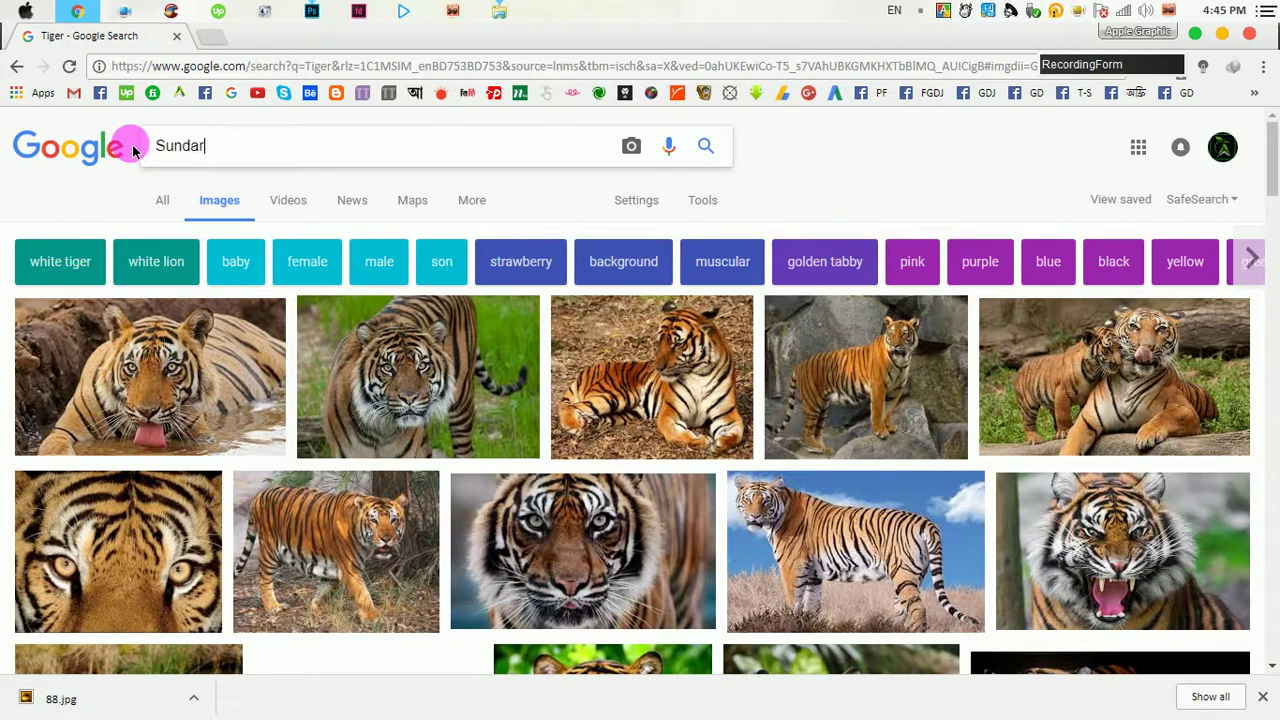
text(ban)
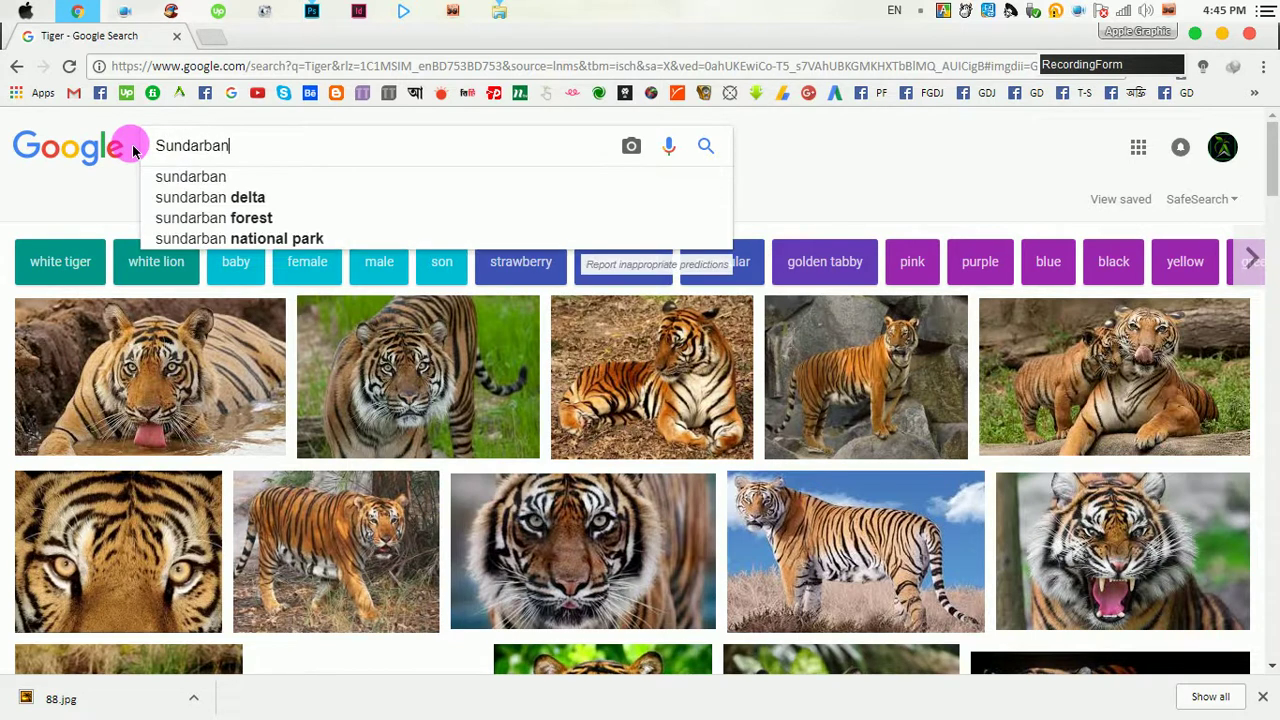
key(Return)
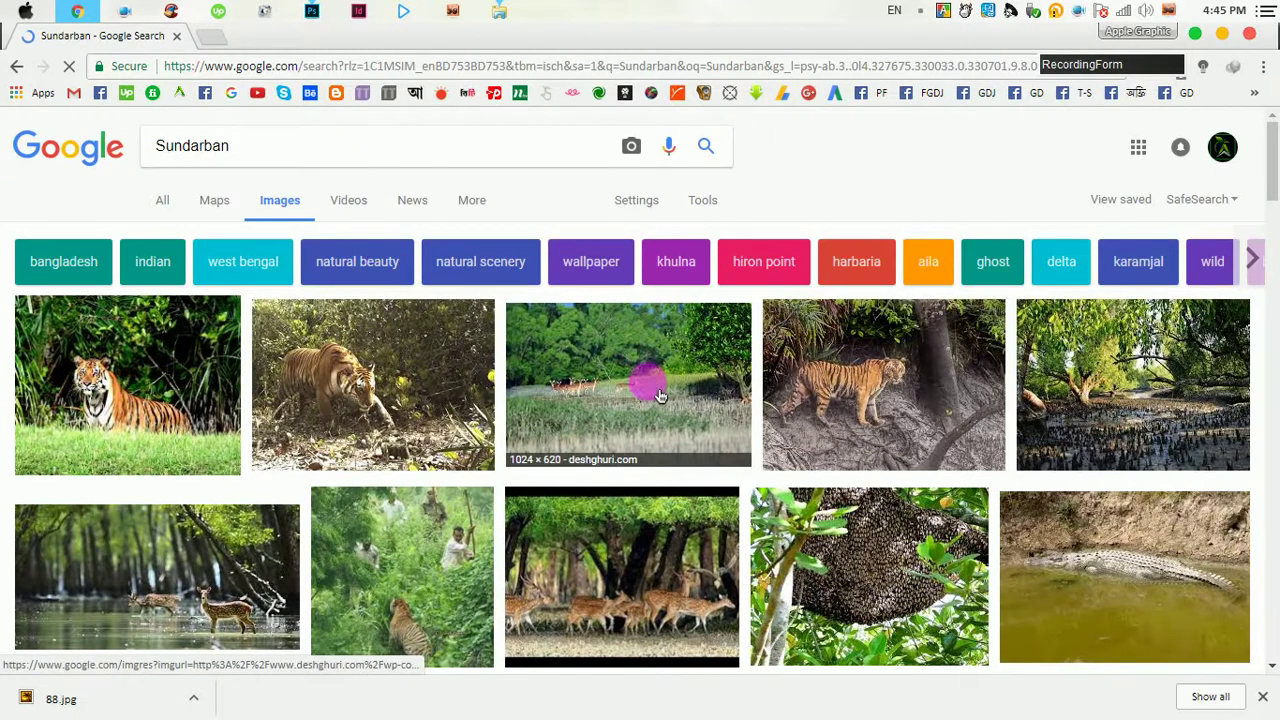
- Find the deer-under-tree photo and open it full size in a new tab
scroll(640, 393, down, 1)
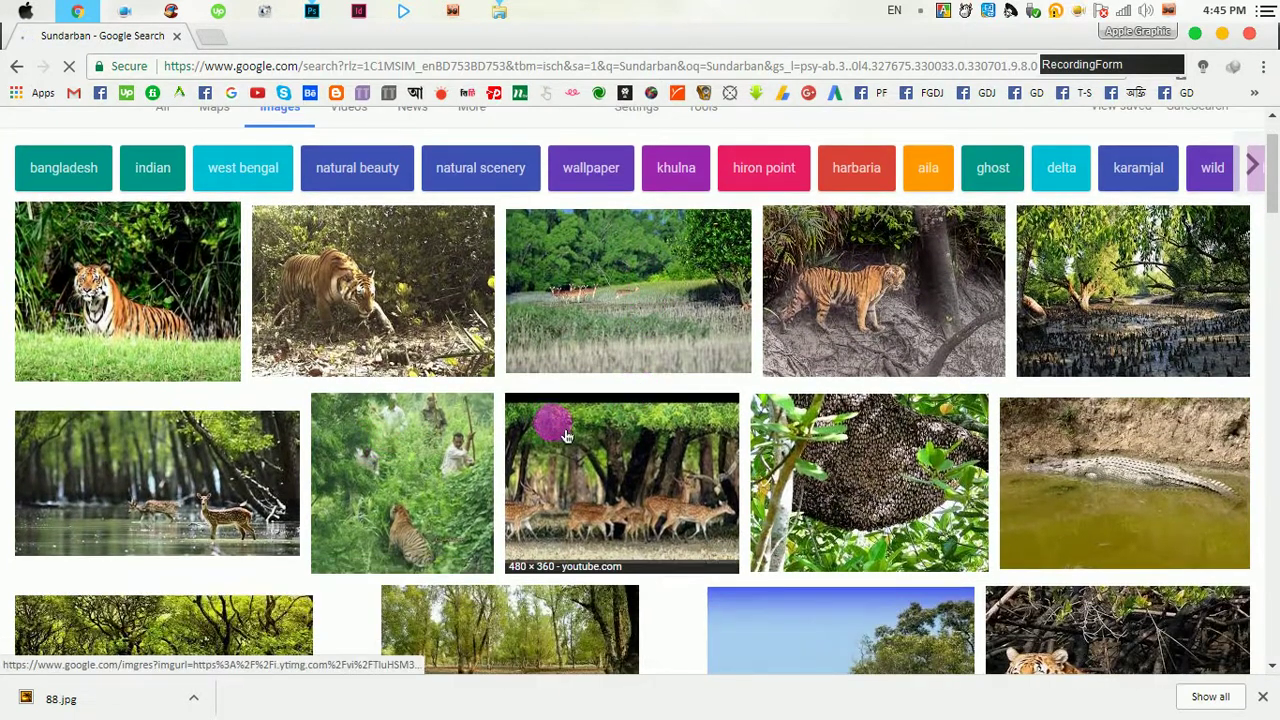
scroll(565, 435, down, 2)
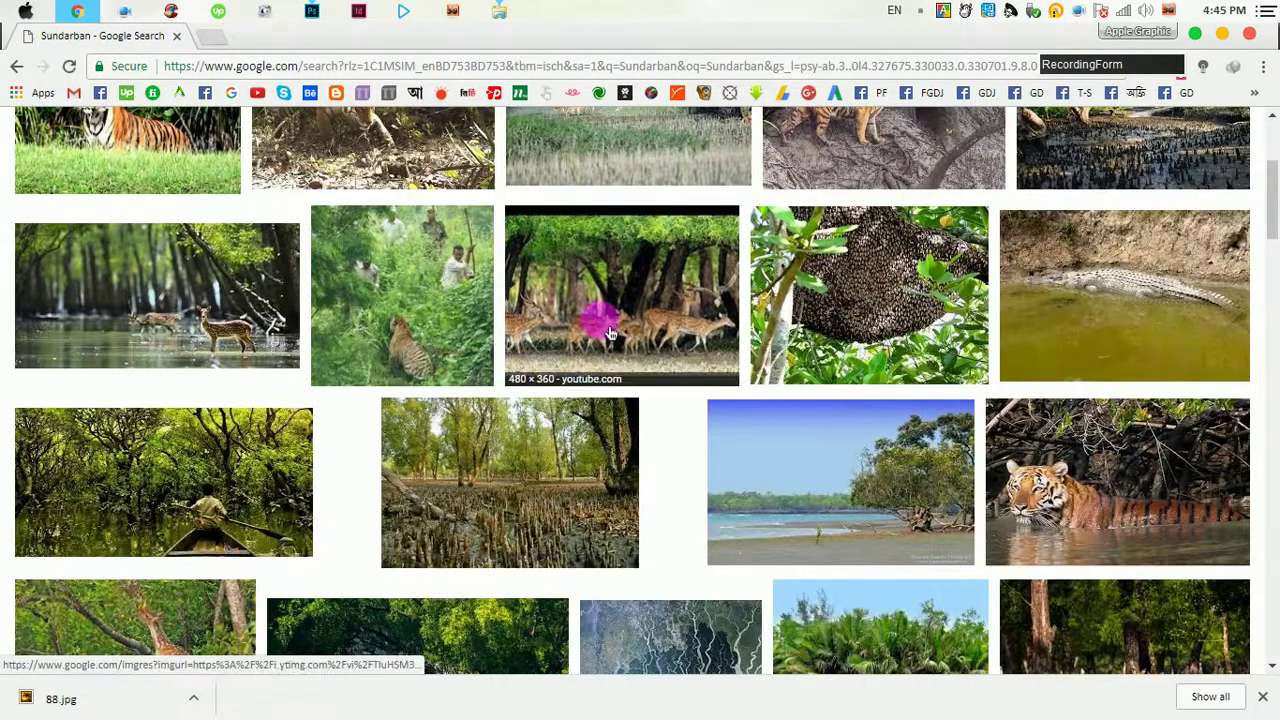
click(604, 296)
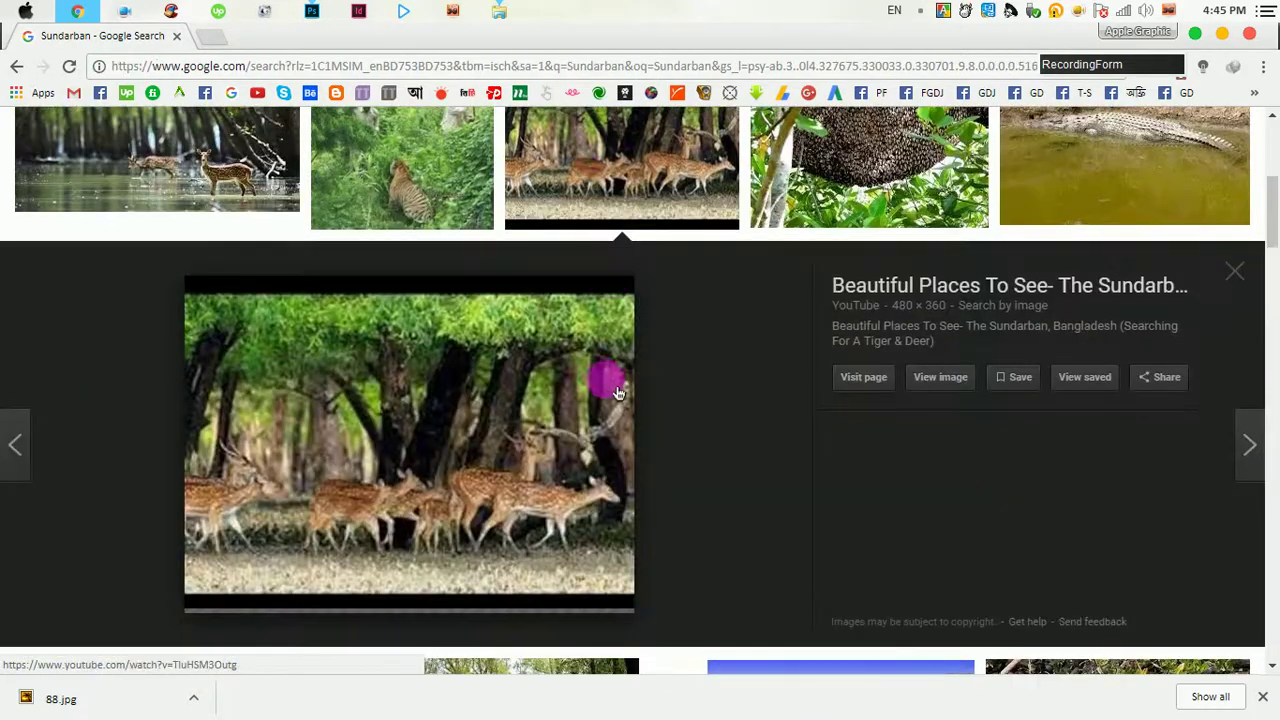
scroll(640, 378, up, 2)
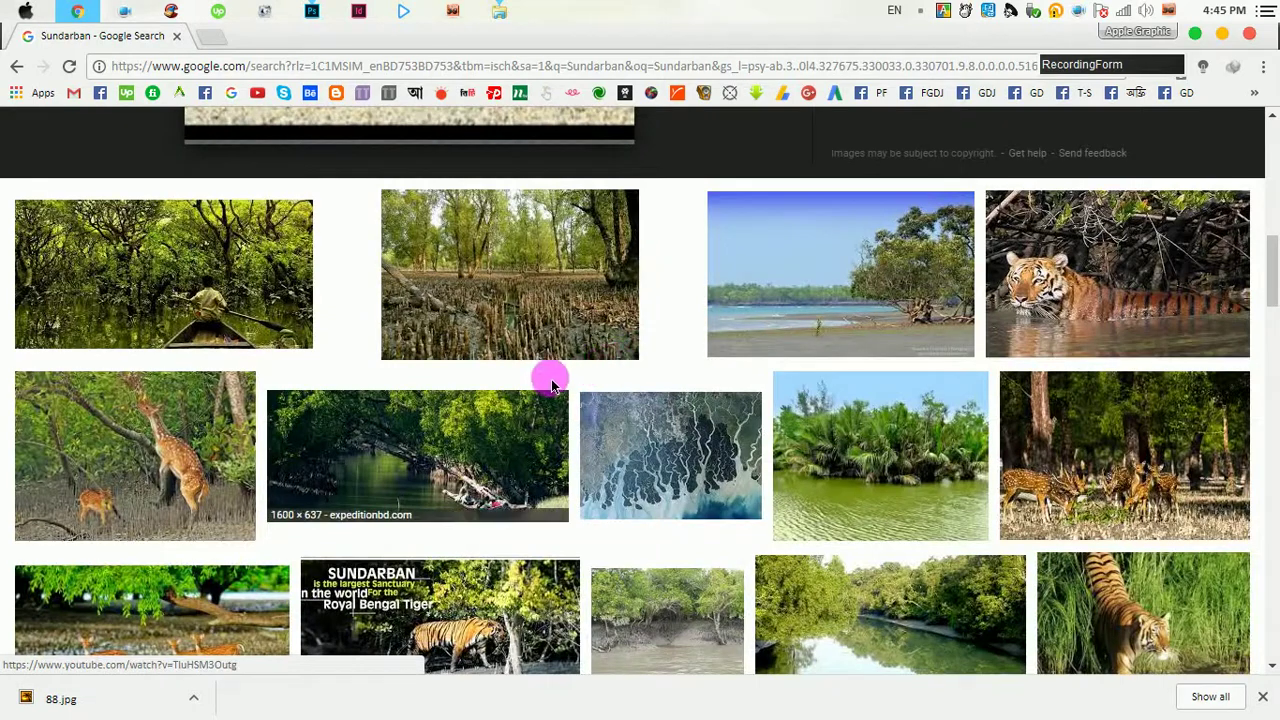
scroll(550, 386, down, 1)
scroll(558, 390, down, 1)
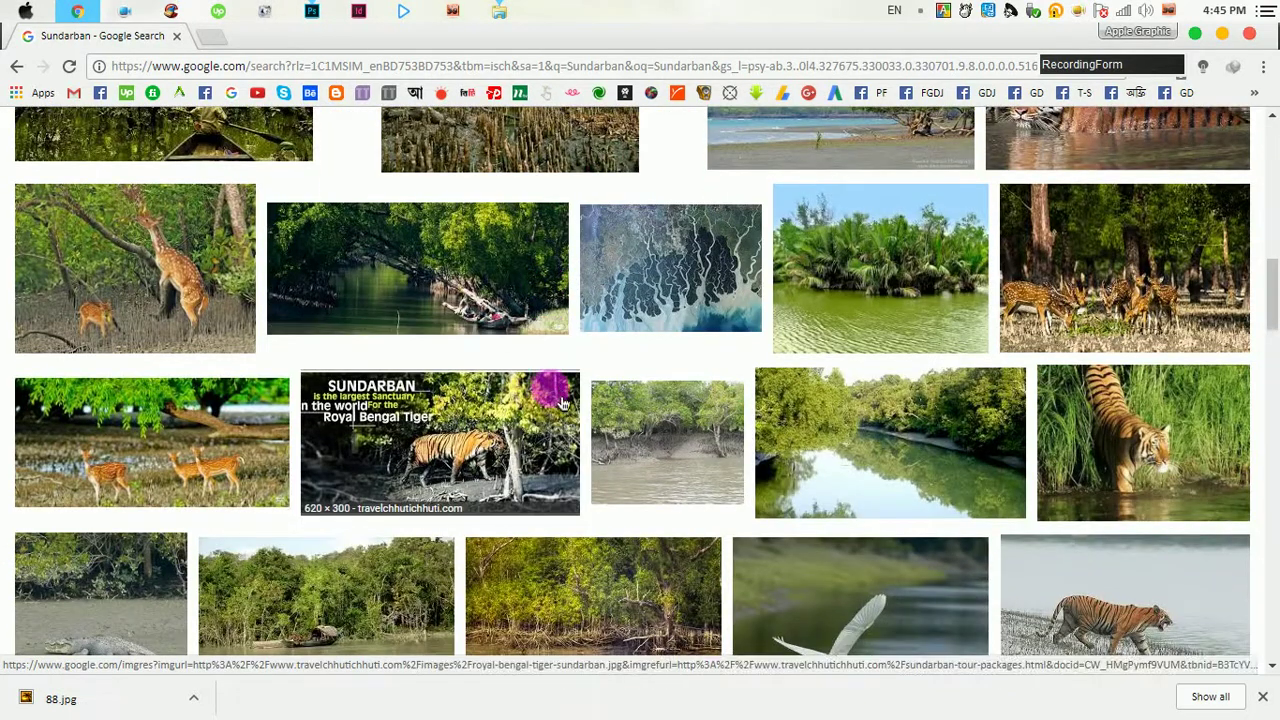
scroll(563, 403, down, 1)
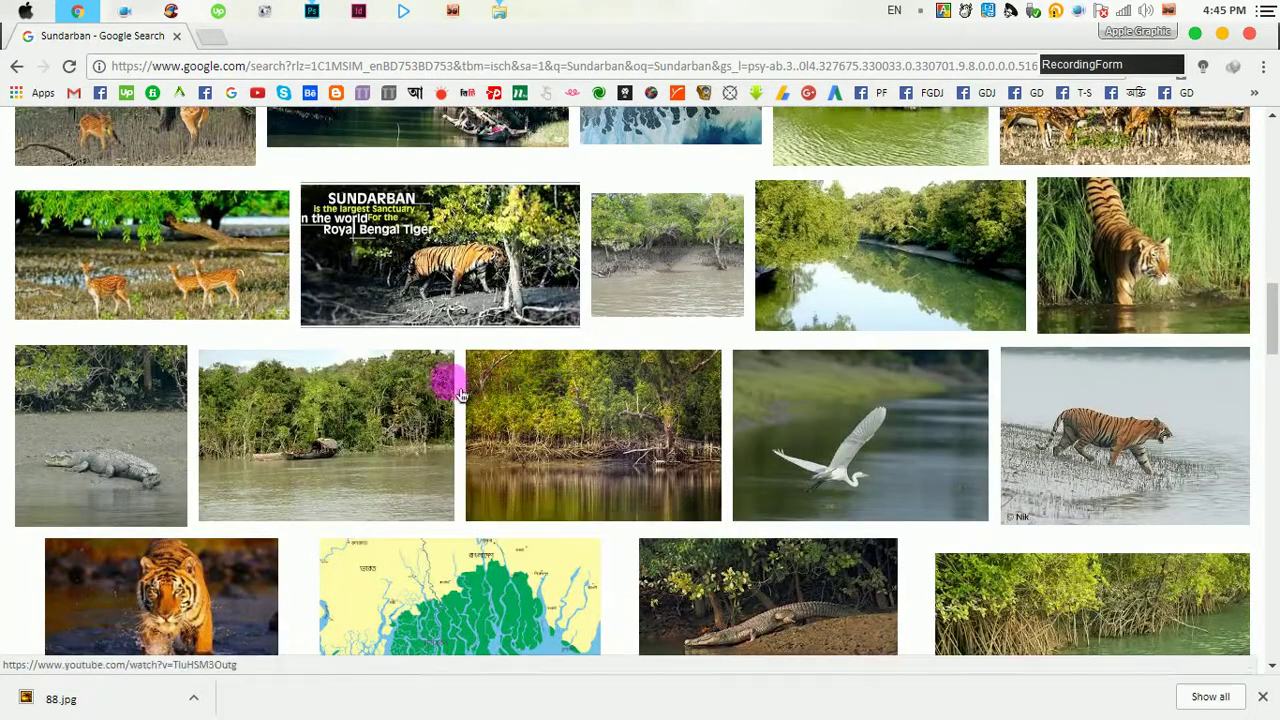
click(205, 278)
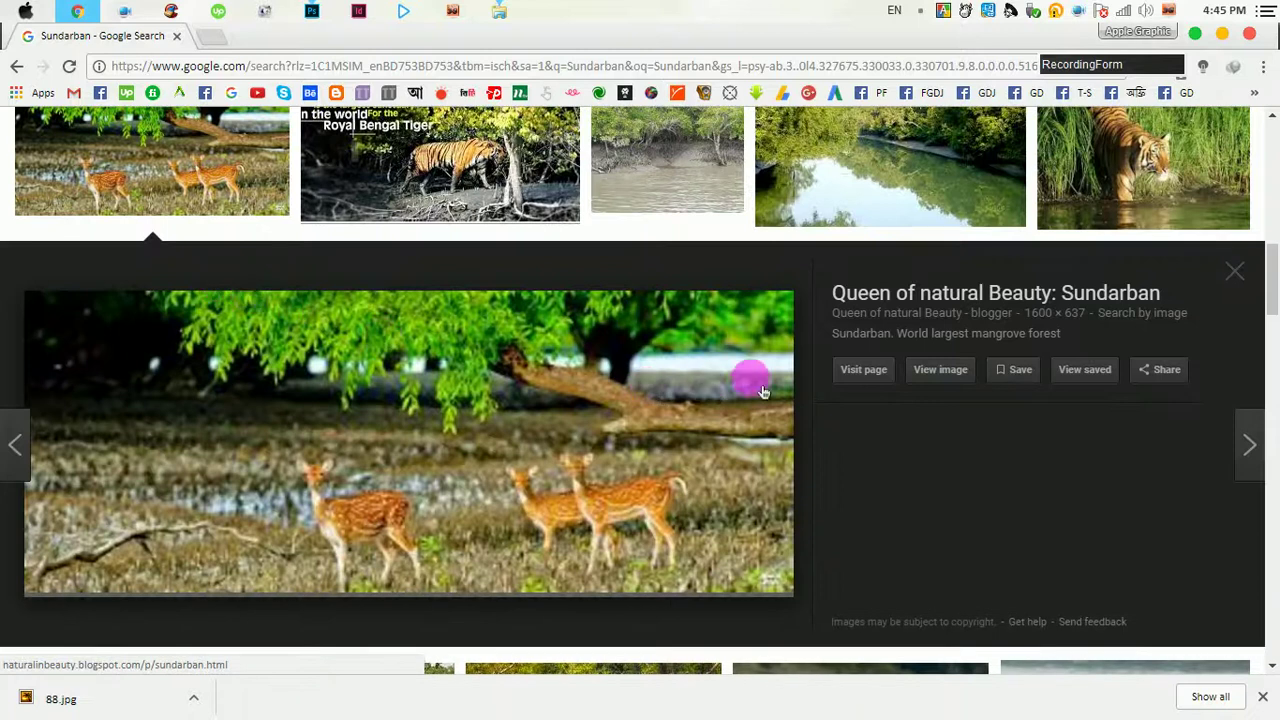
click(938, 369)
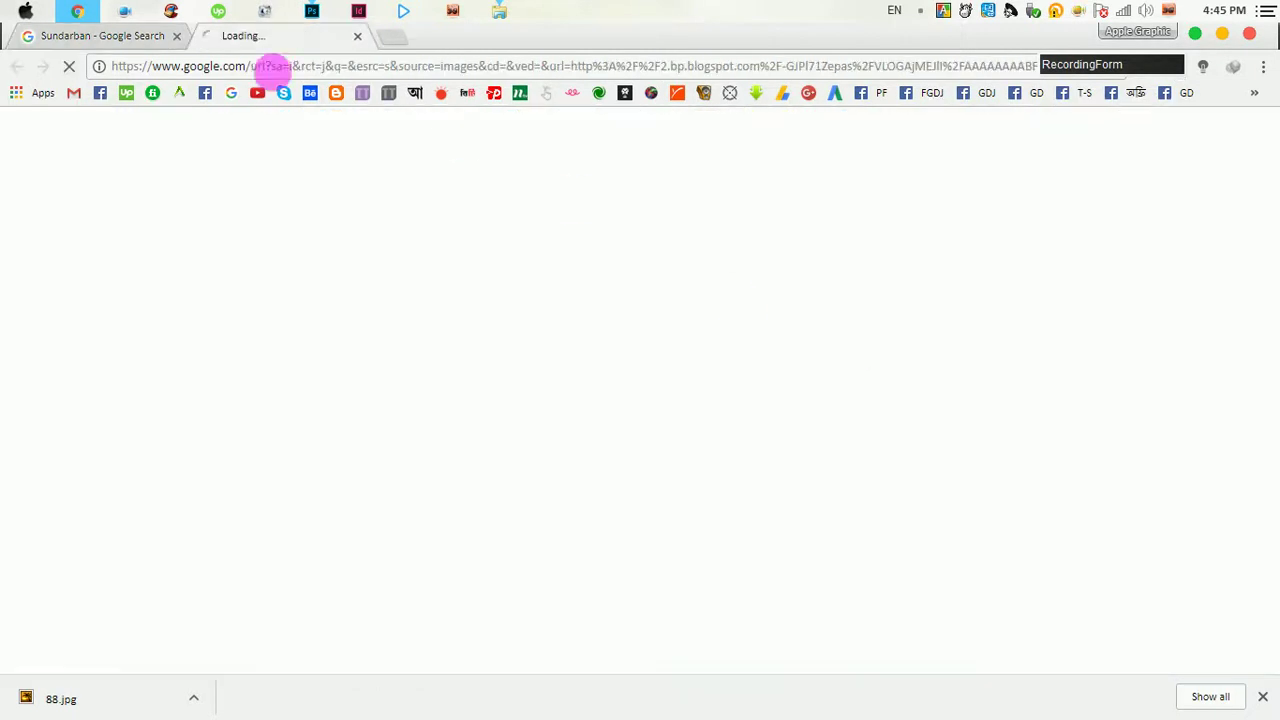
click(134, 37)
scroll(443, 318, down, 3)
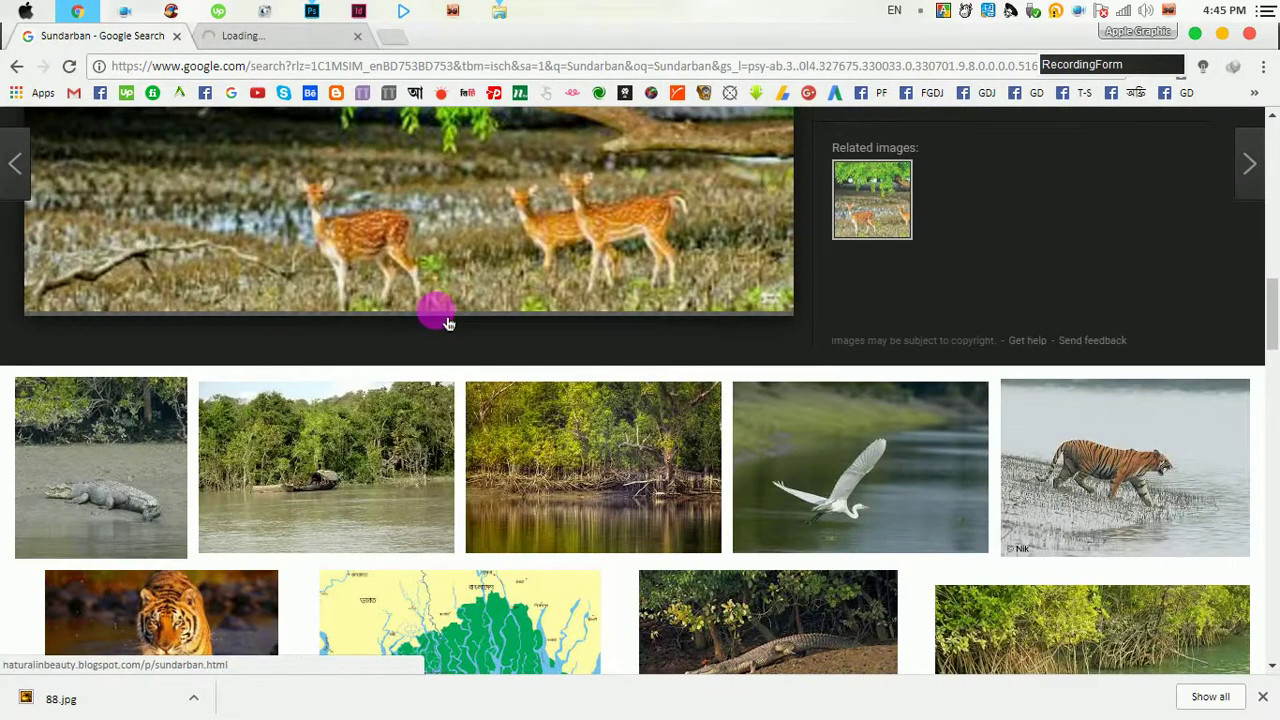
scroll(440, 315, up, 5)
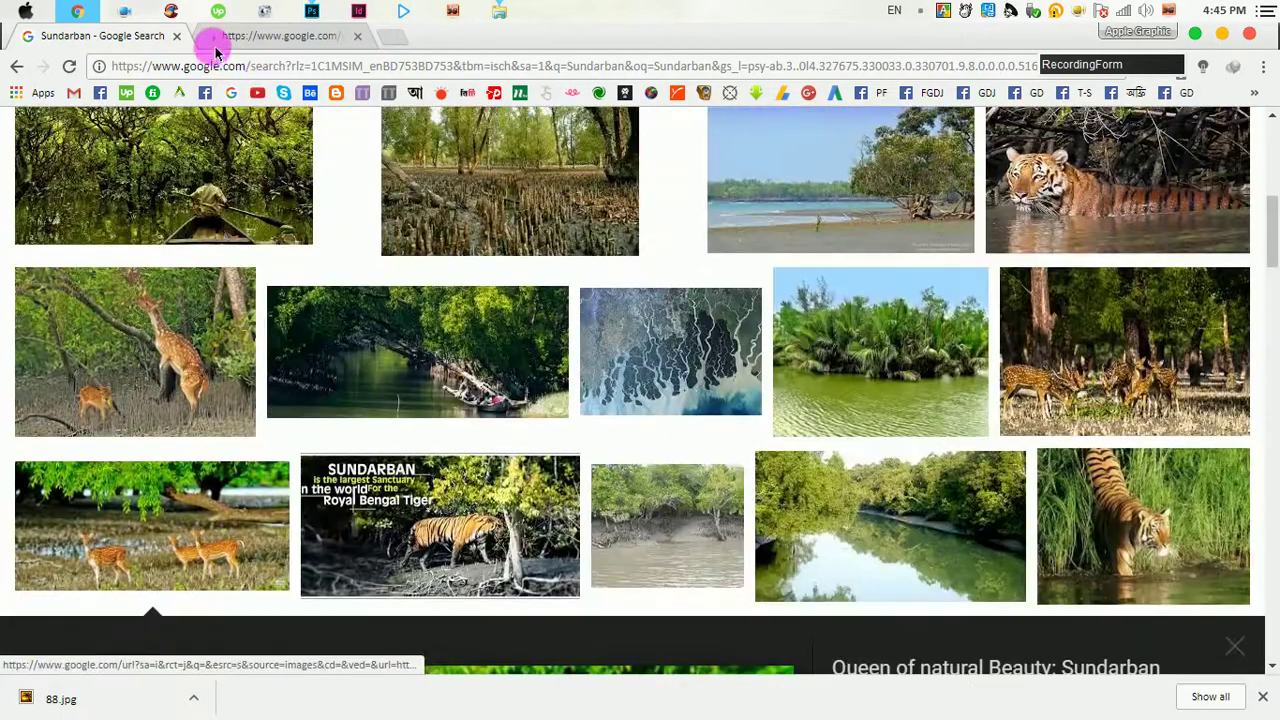
click(235, 40)
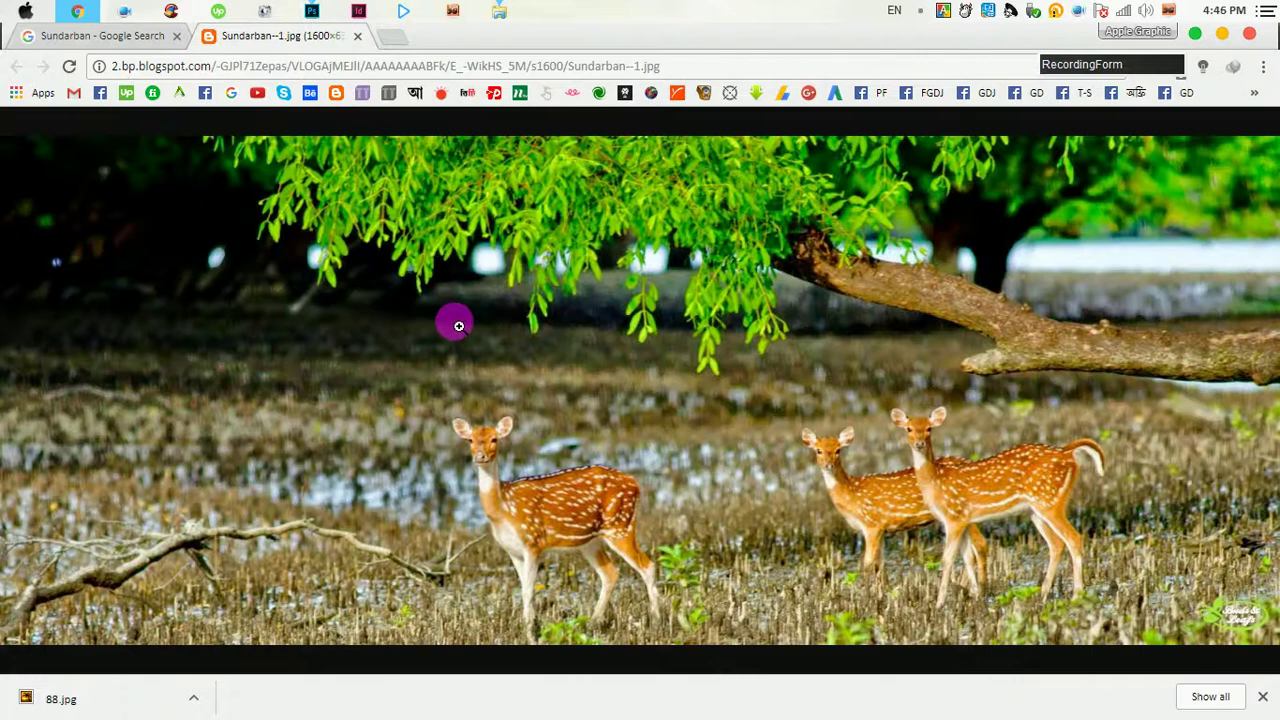
- Save the full-size deer photo to the Desktop as Sundarban--1.jpg
right_click(452, 313)
click(497, 343)
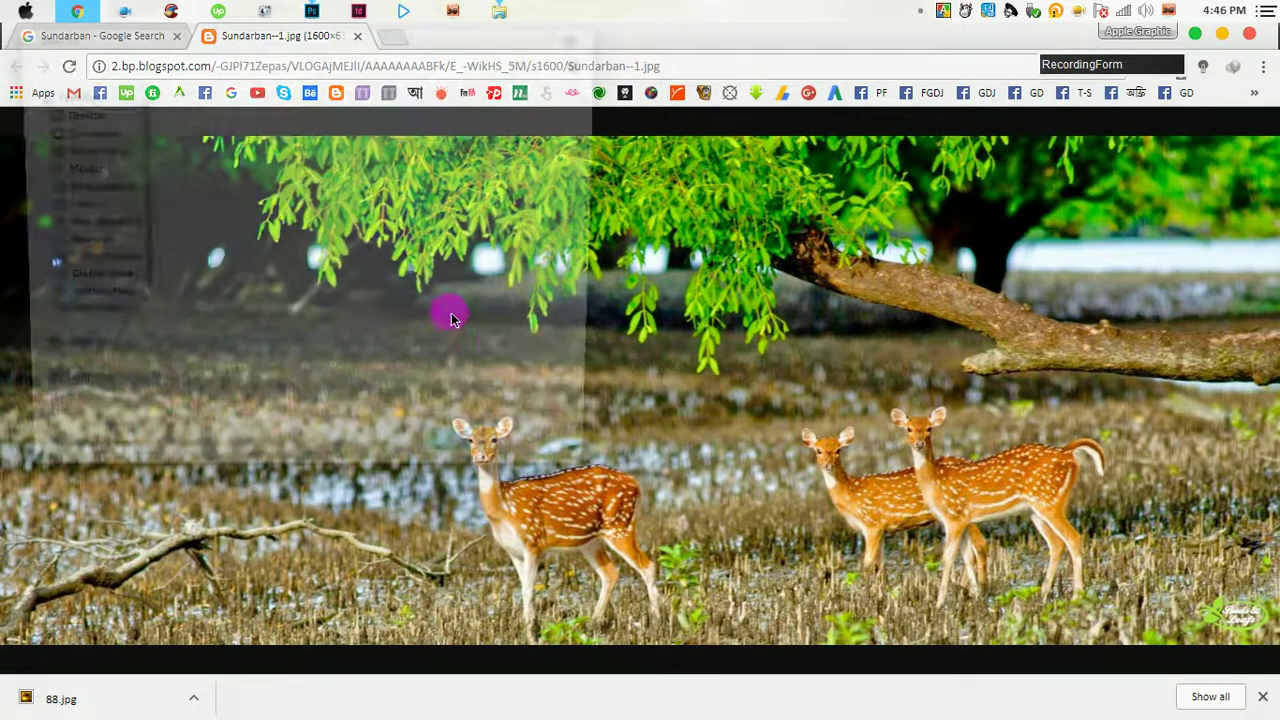
click(72, 151)
click(466, 443)
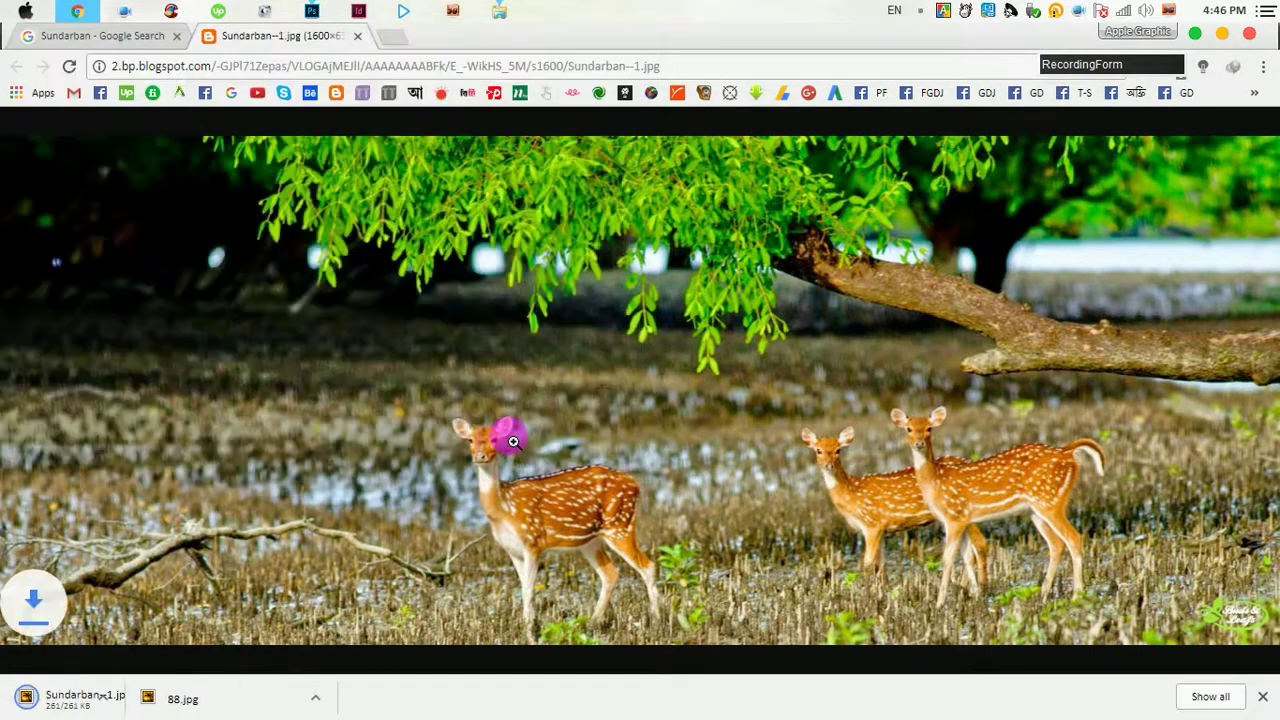
click(1195, 33)
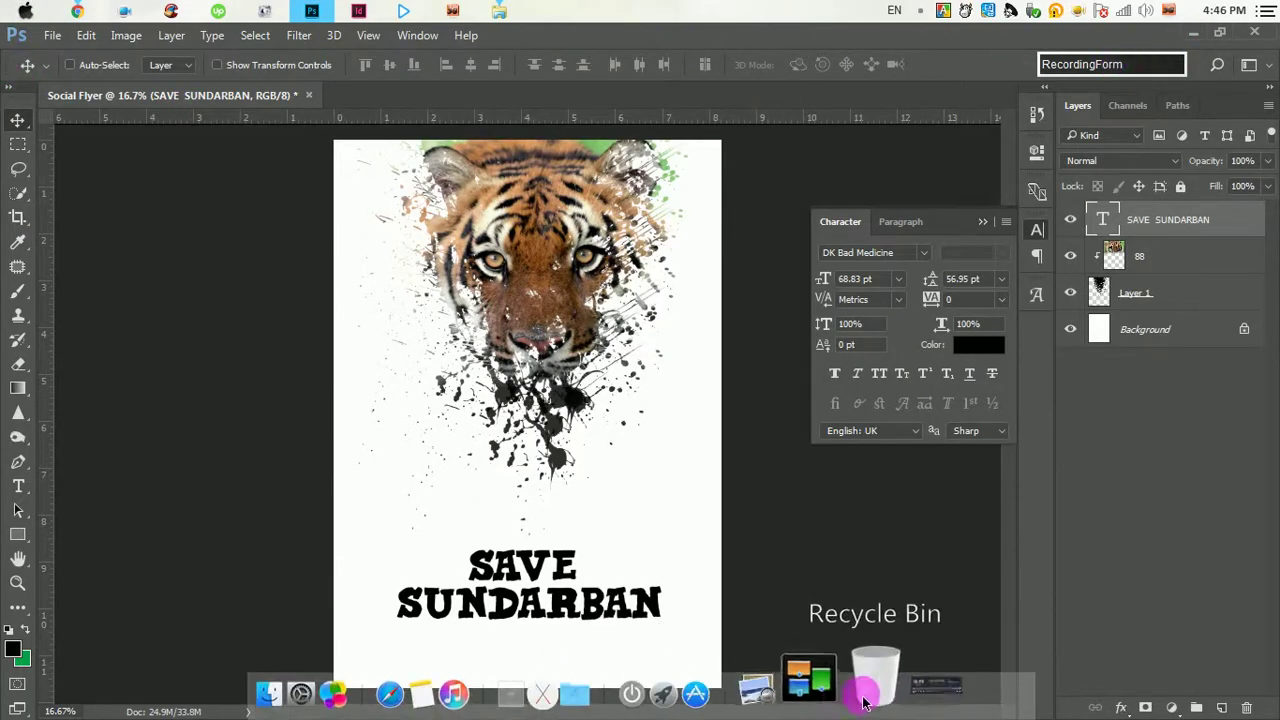
- Place Sundarban--1.jpg from the desktop into the flyer over the SAVE SUNDARBAN text
click(820, 680)
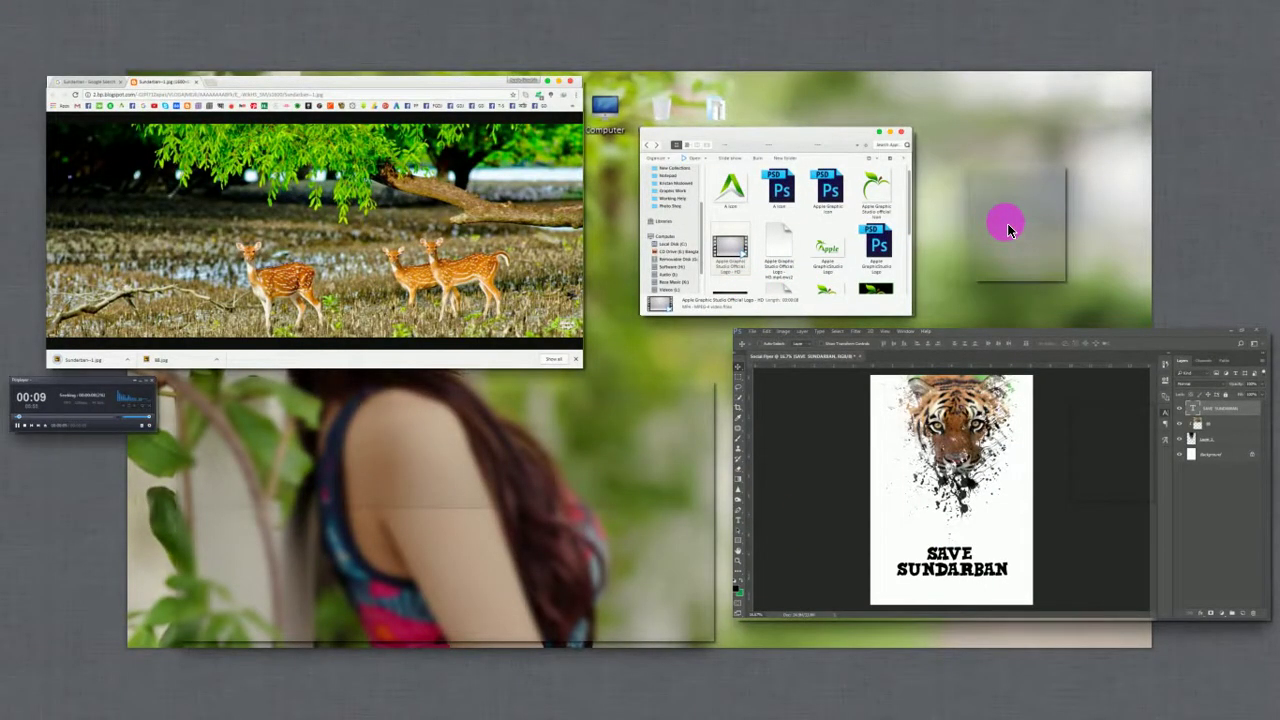
click(850, 90)
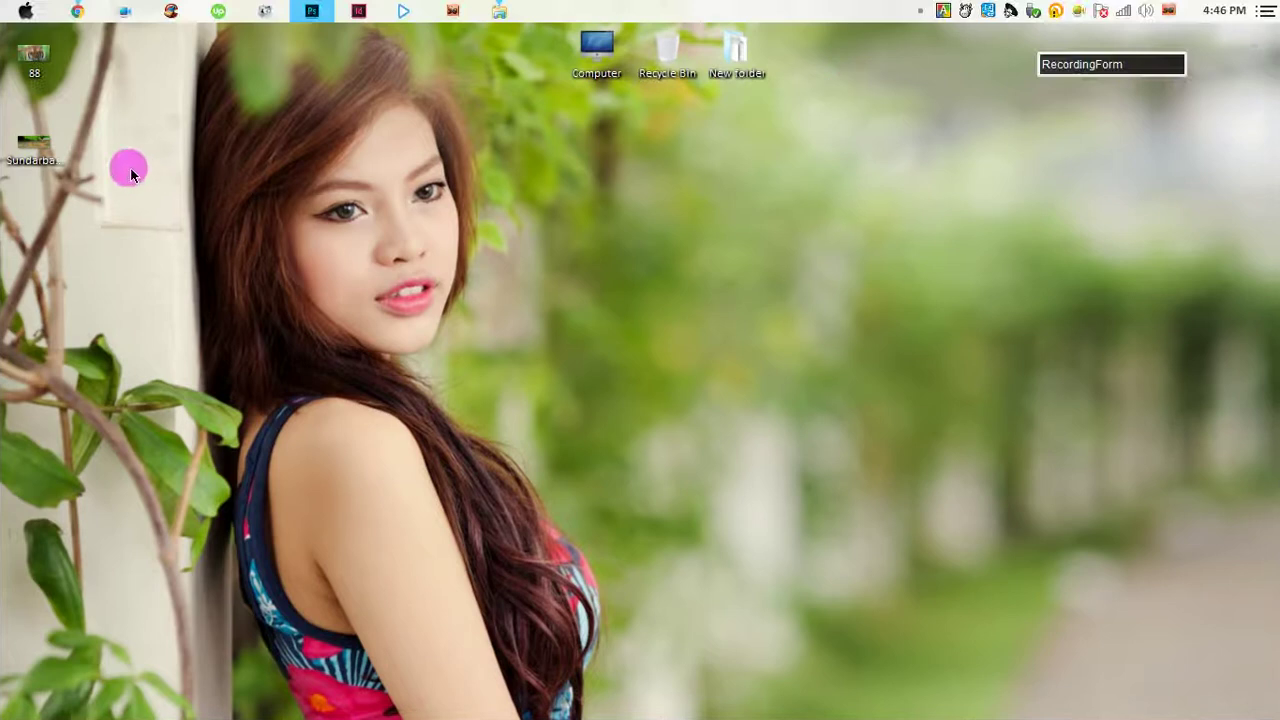
click(305, 12)
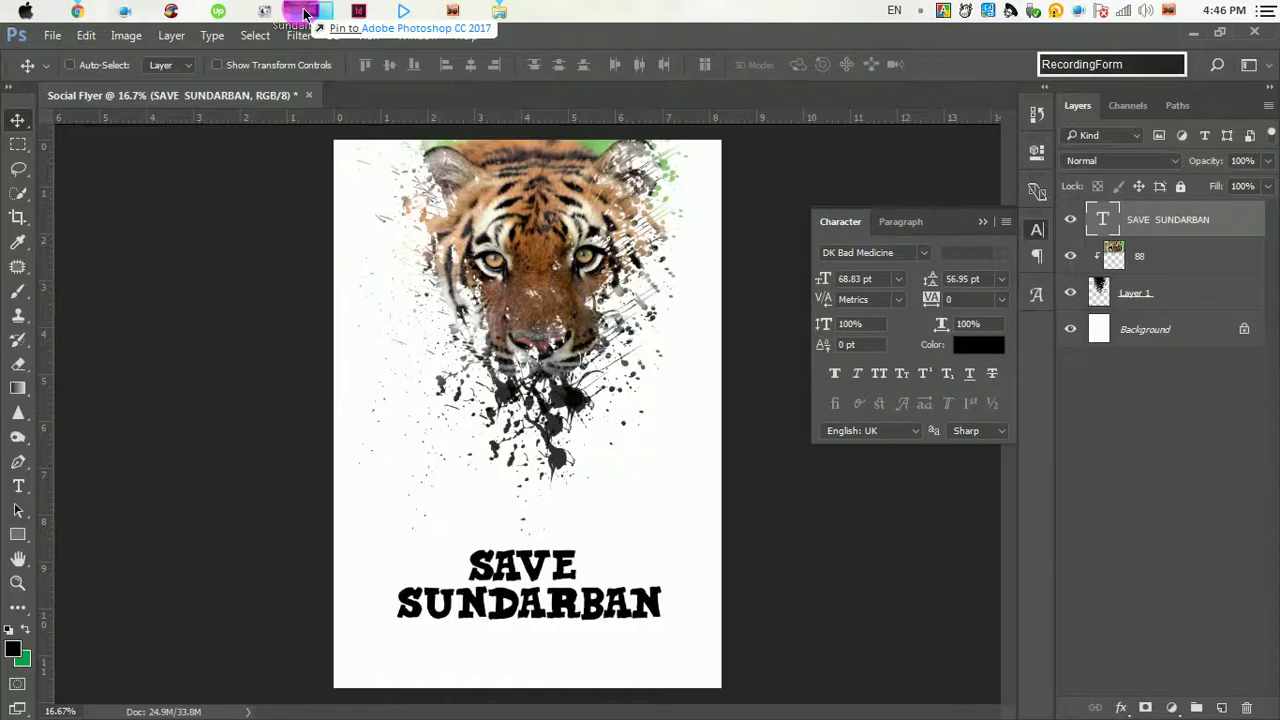
drag(305, 12, 546, 549)
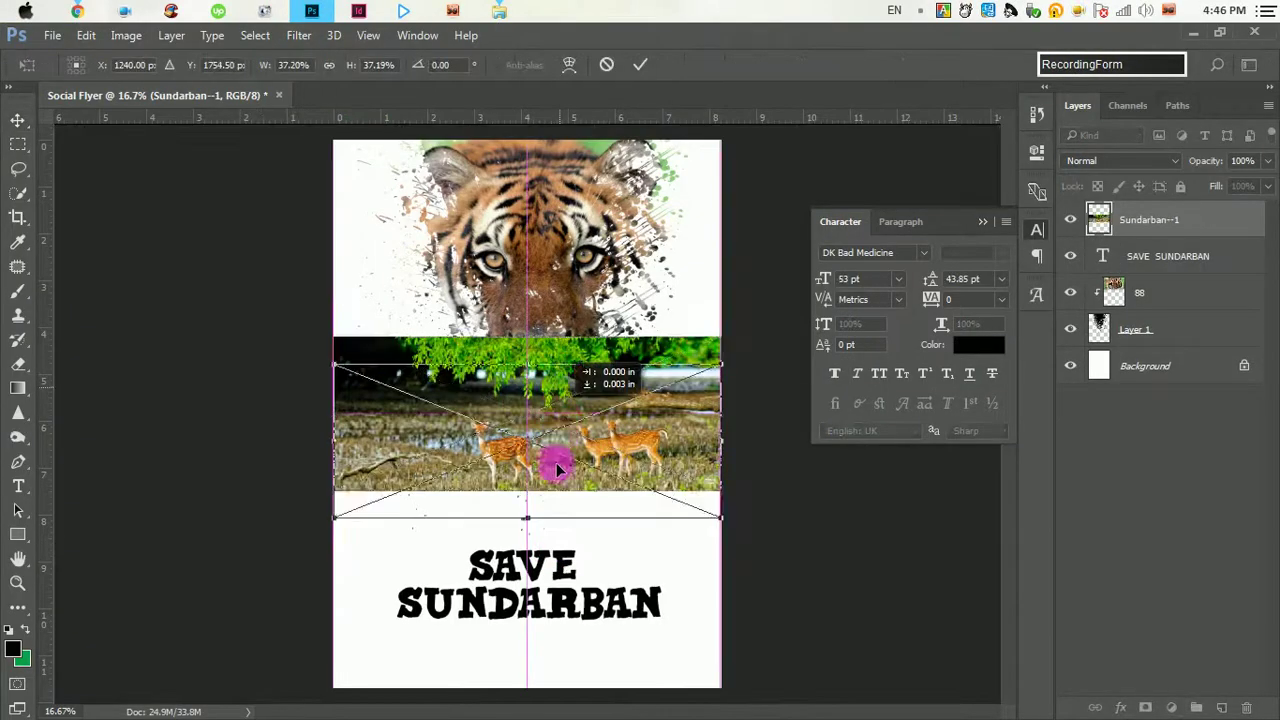
drag(557, 470, 580, 543)
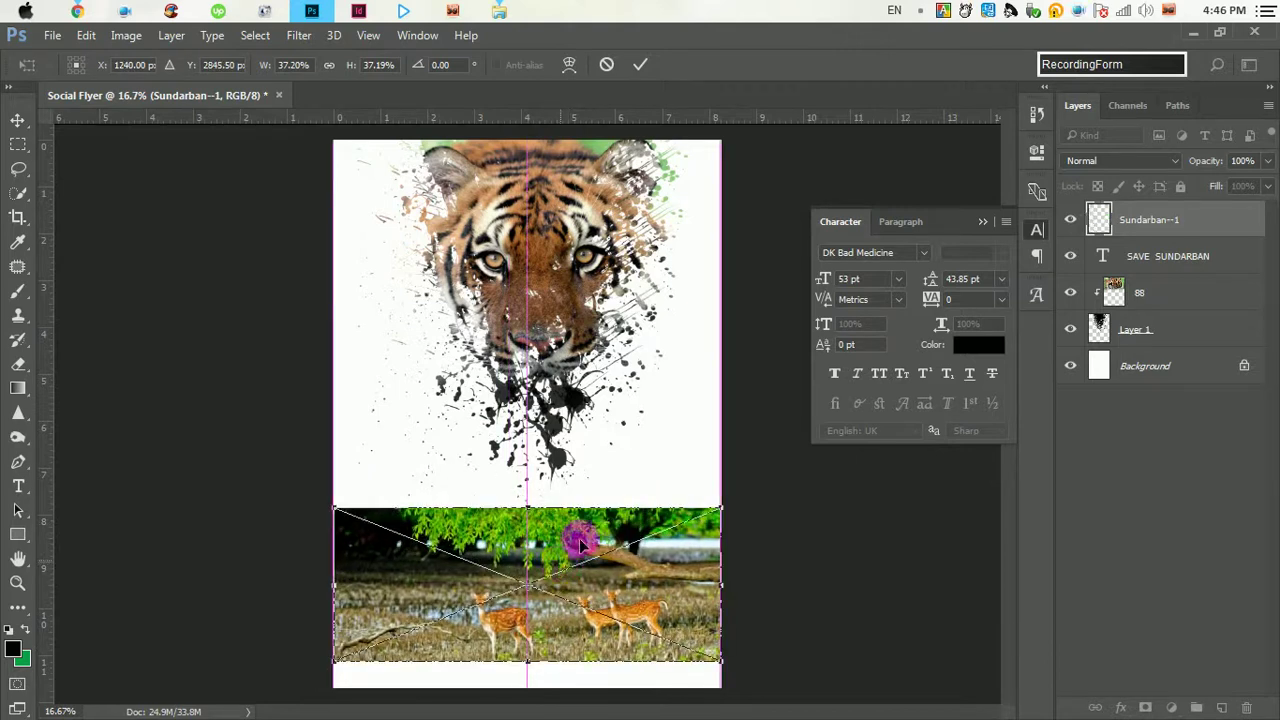
click(640, 64)
- Clip the deer photo to the title text and scale it to about 26.56%
right_click(1170, 220)
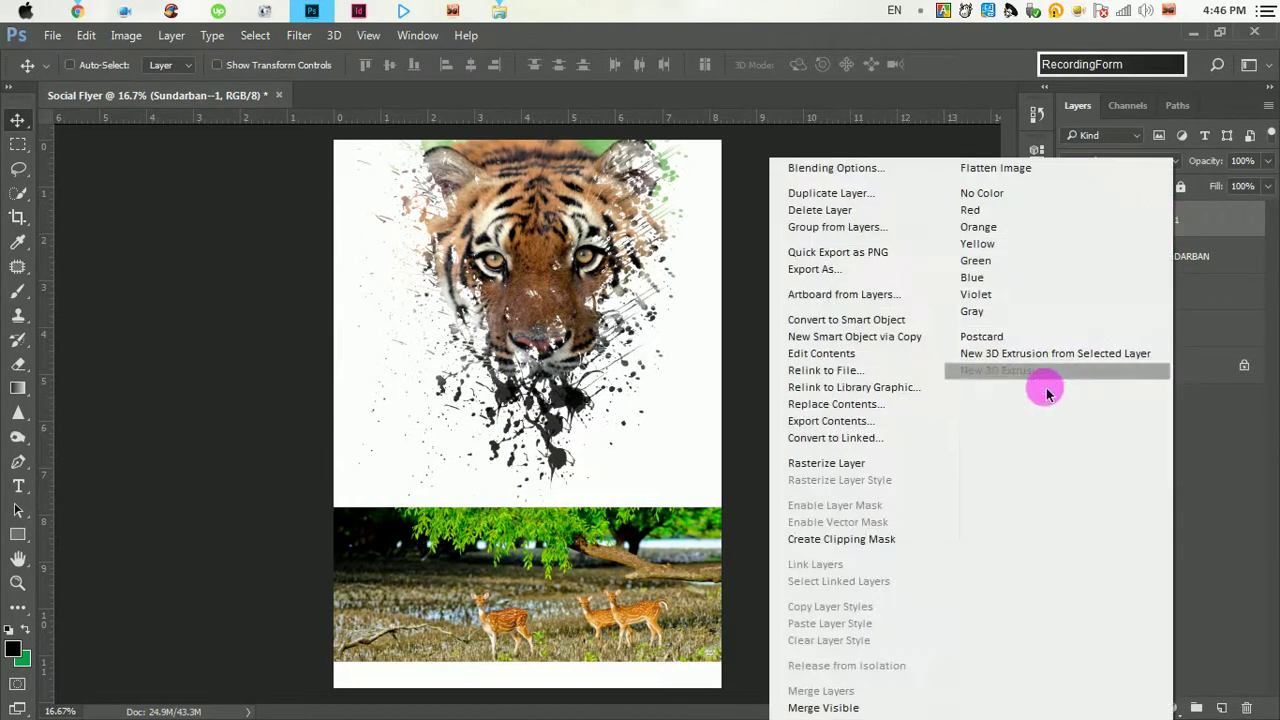
click(883, 531)
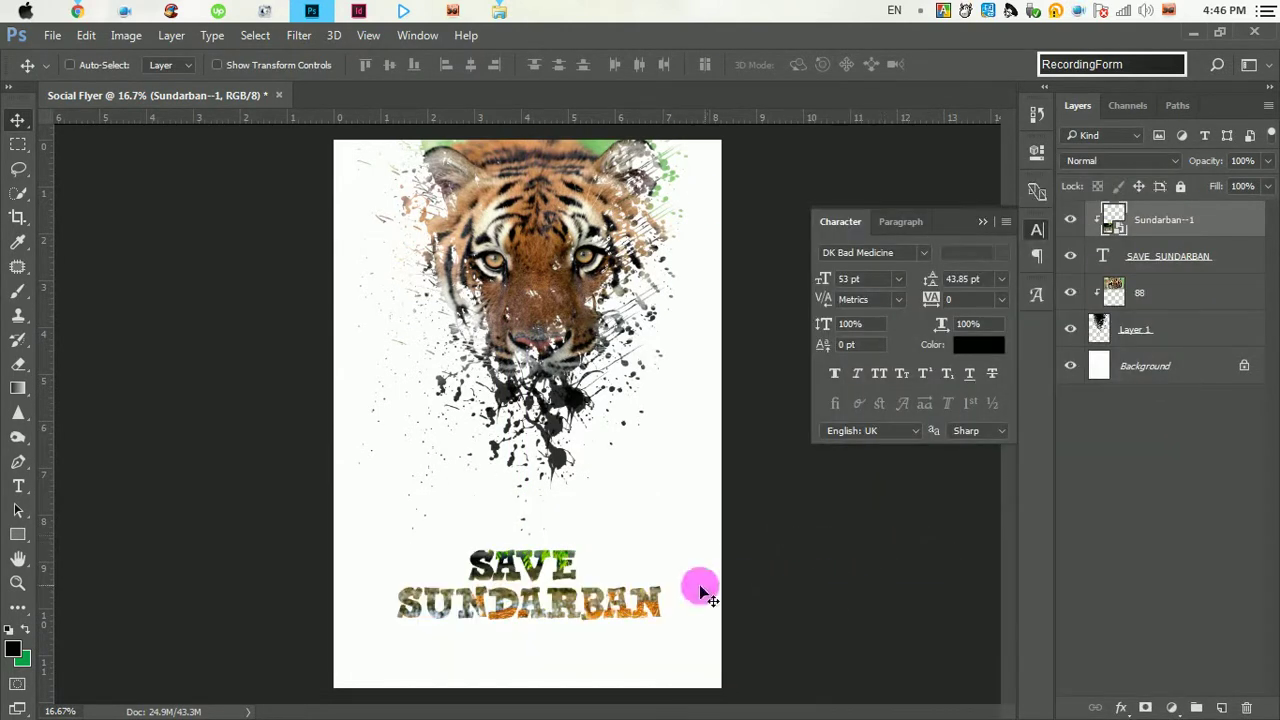
key(ctrl+t)
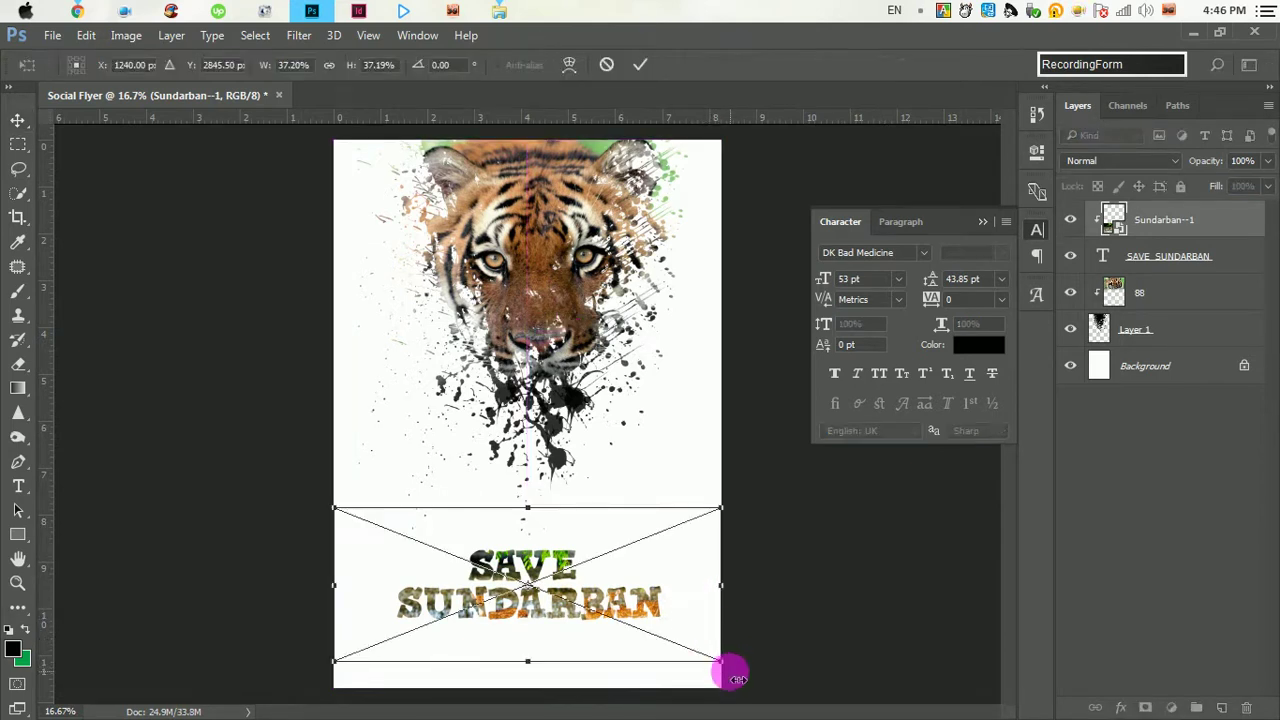
mouse_move(720, 661)
mouse_down()
mouse_move(660, 650)
mouse_move(670, 653)
mouse_up()
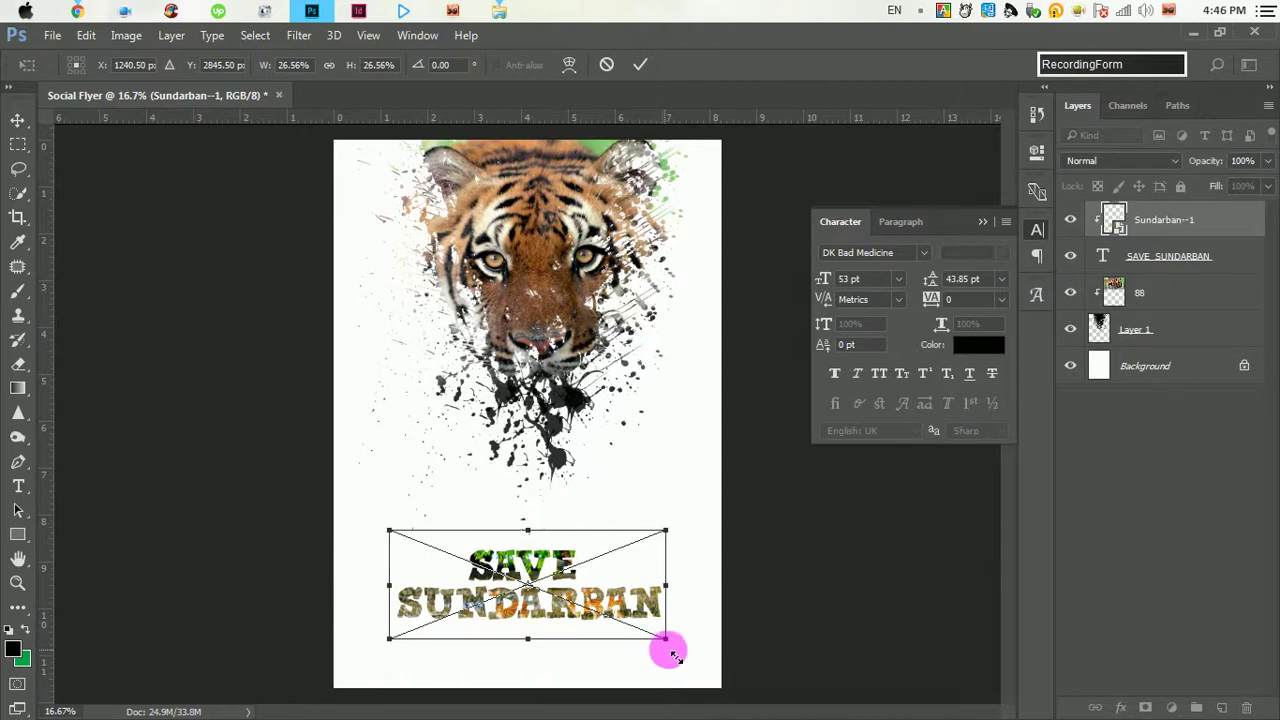
click(642, 64)
shift+click(1176, 259)
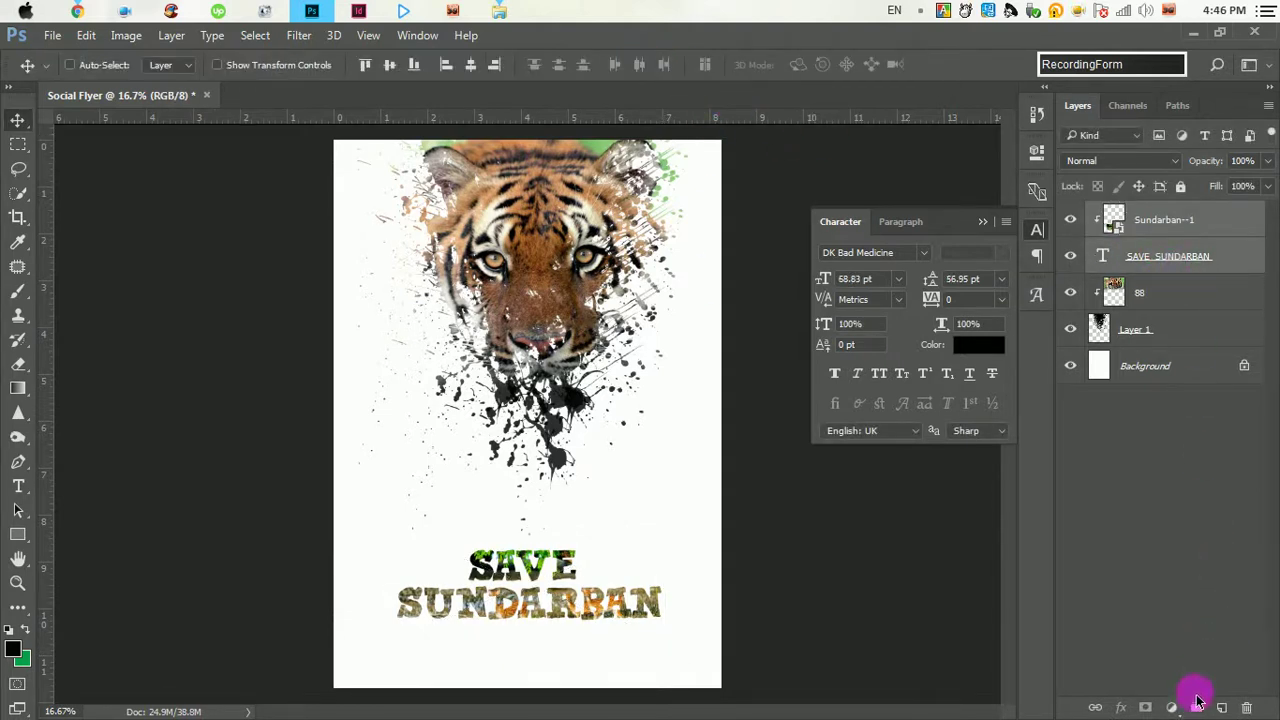
- Group the text and deer photo as Group 1 and the tiger layers as Group 2
click(1196, 707)
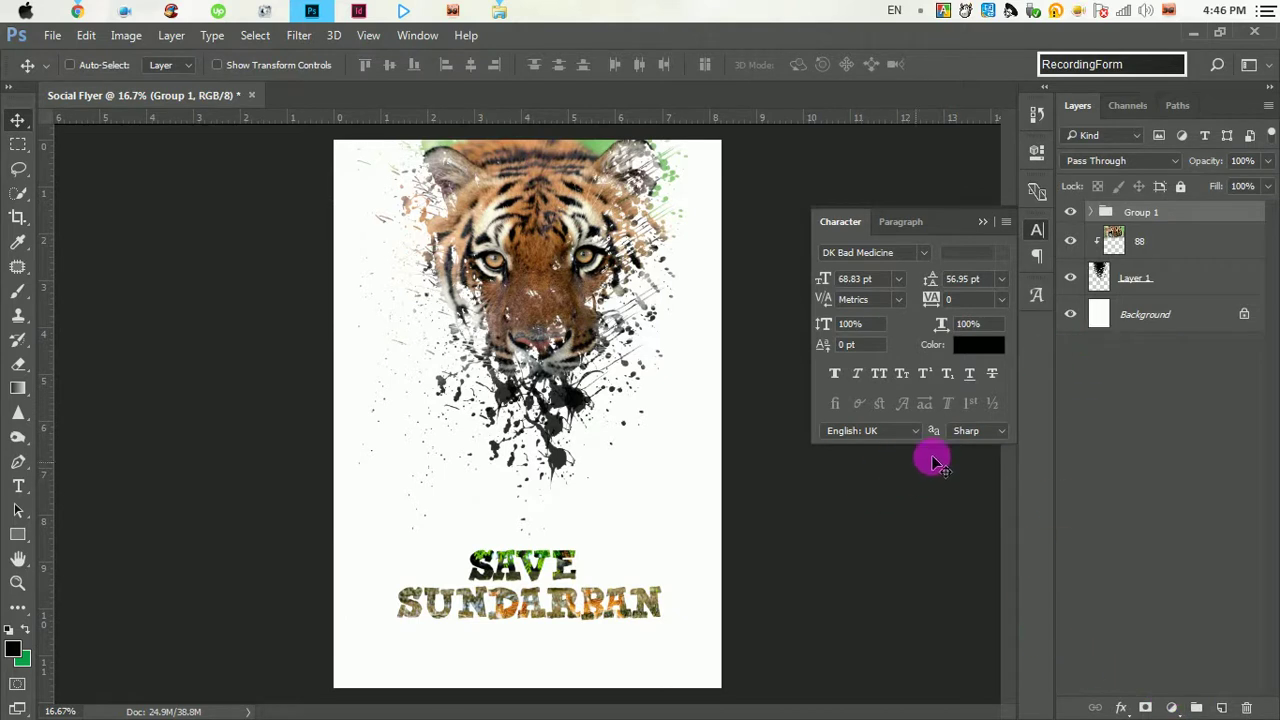
click(1158, 252)
shift+click(1166, 278)
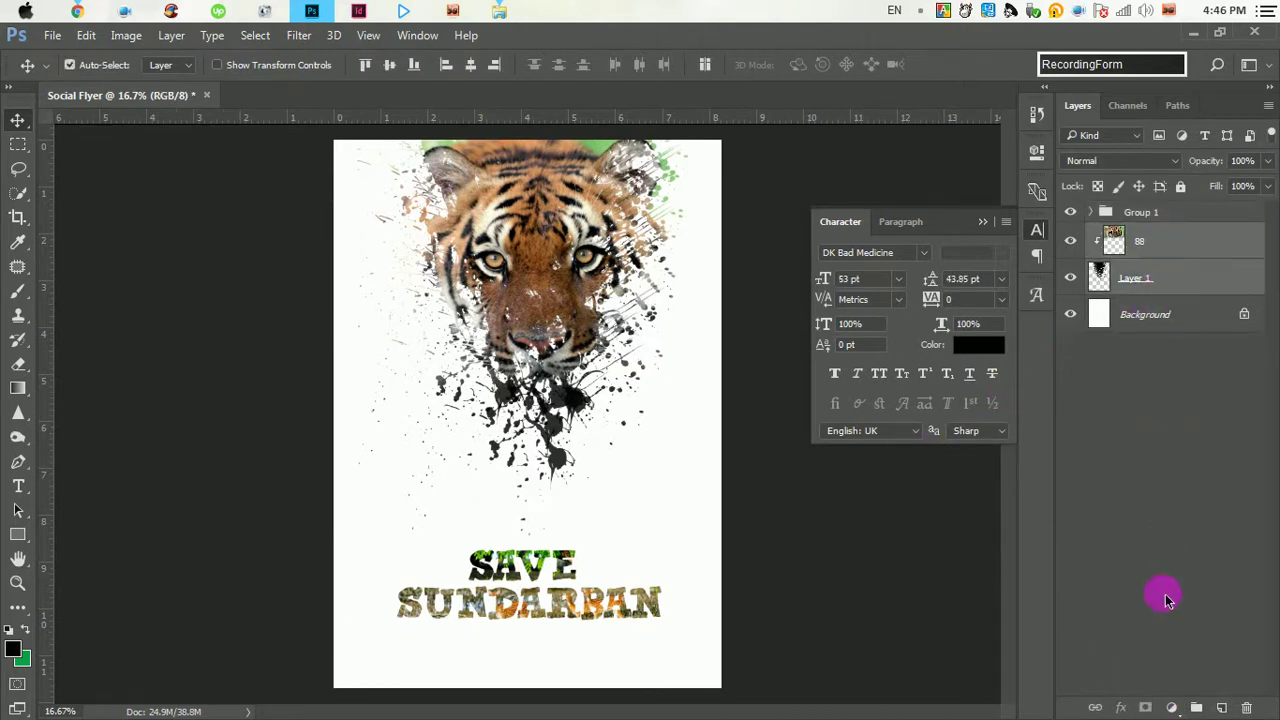
click(1196, 707)
- Enlarge the text group Group 1 to about 123% and nudge it into place
click(1158, 212)
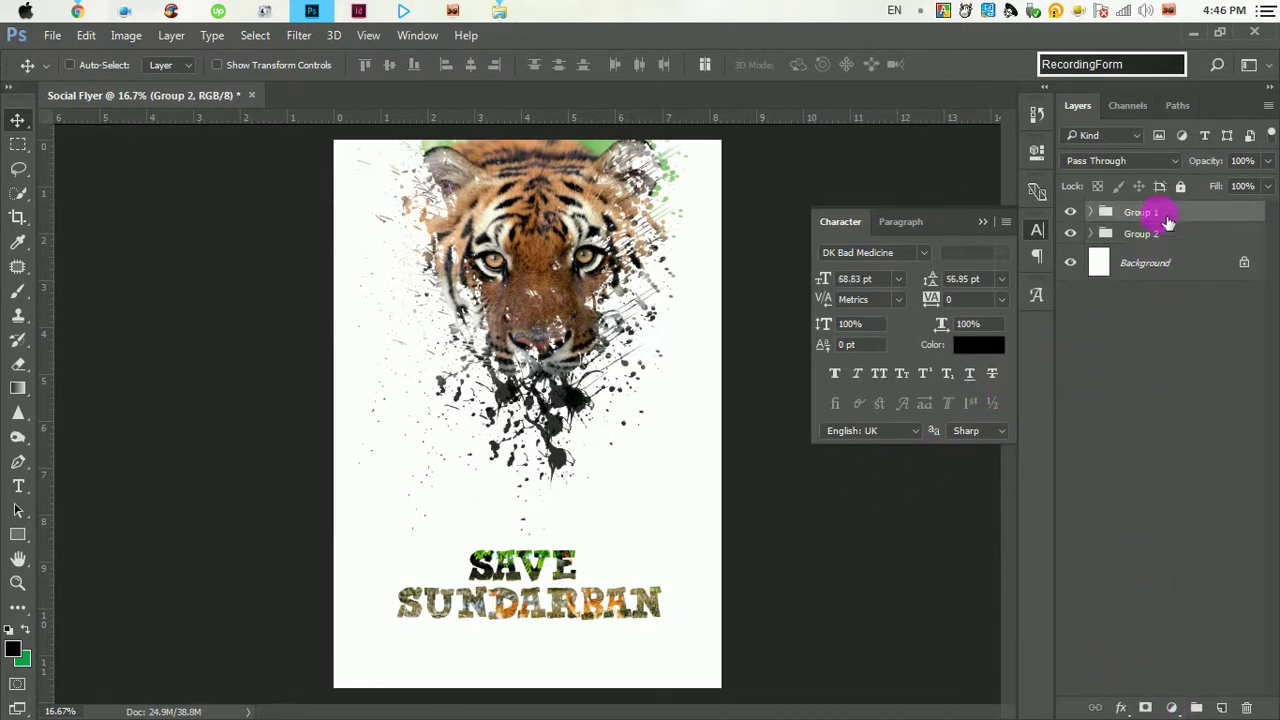
key(ctrl+t)
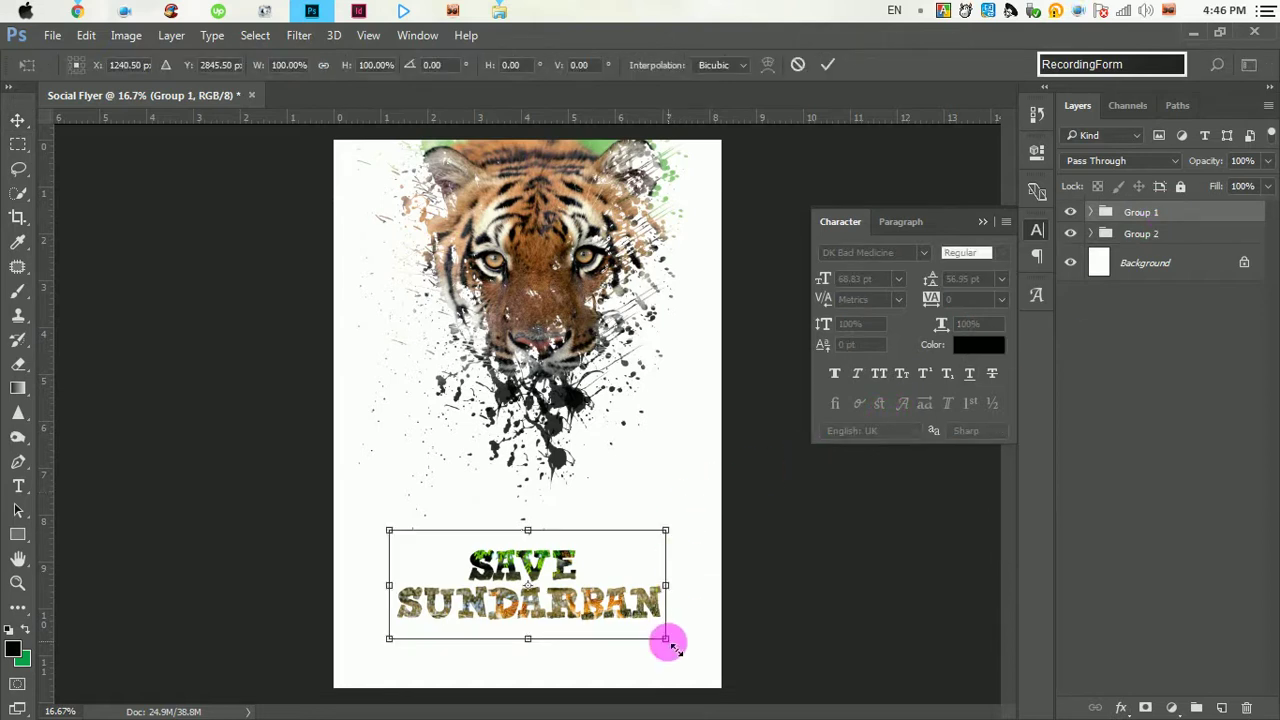
drag(678, 652, 694, 663)
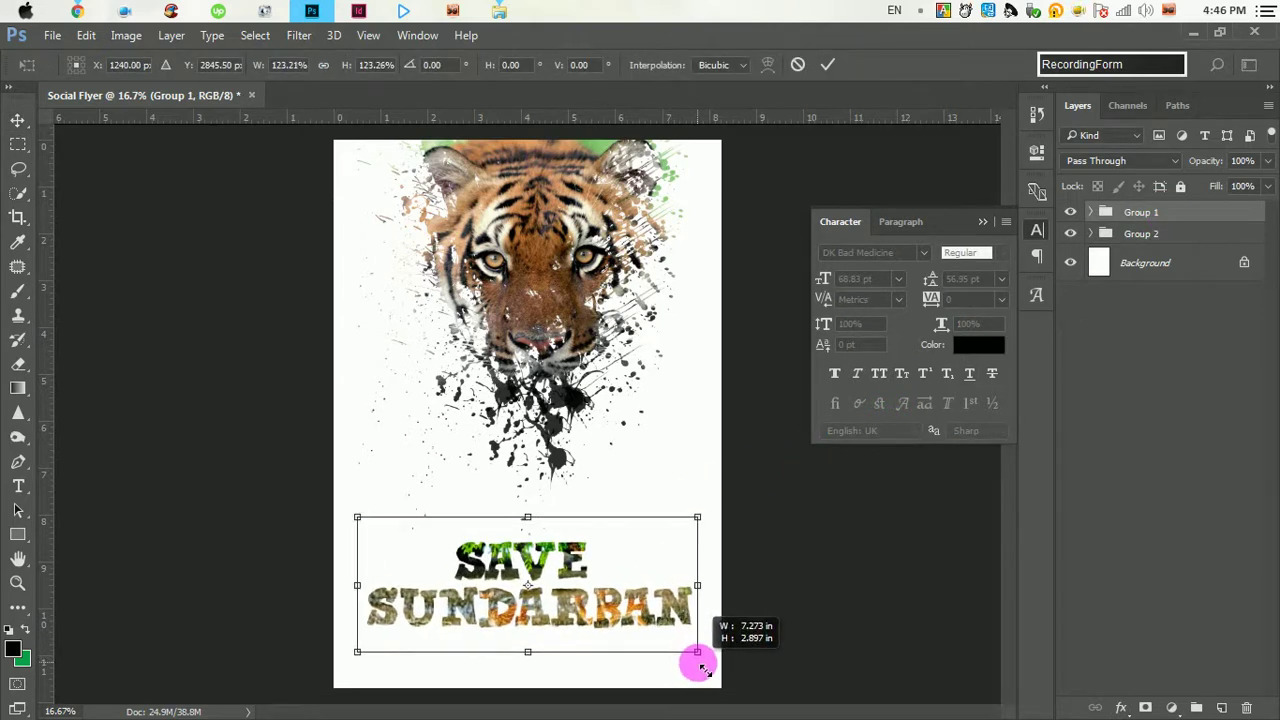
click(828, 64)
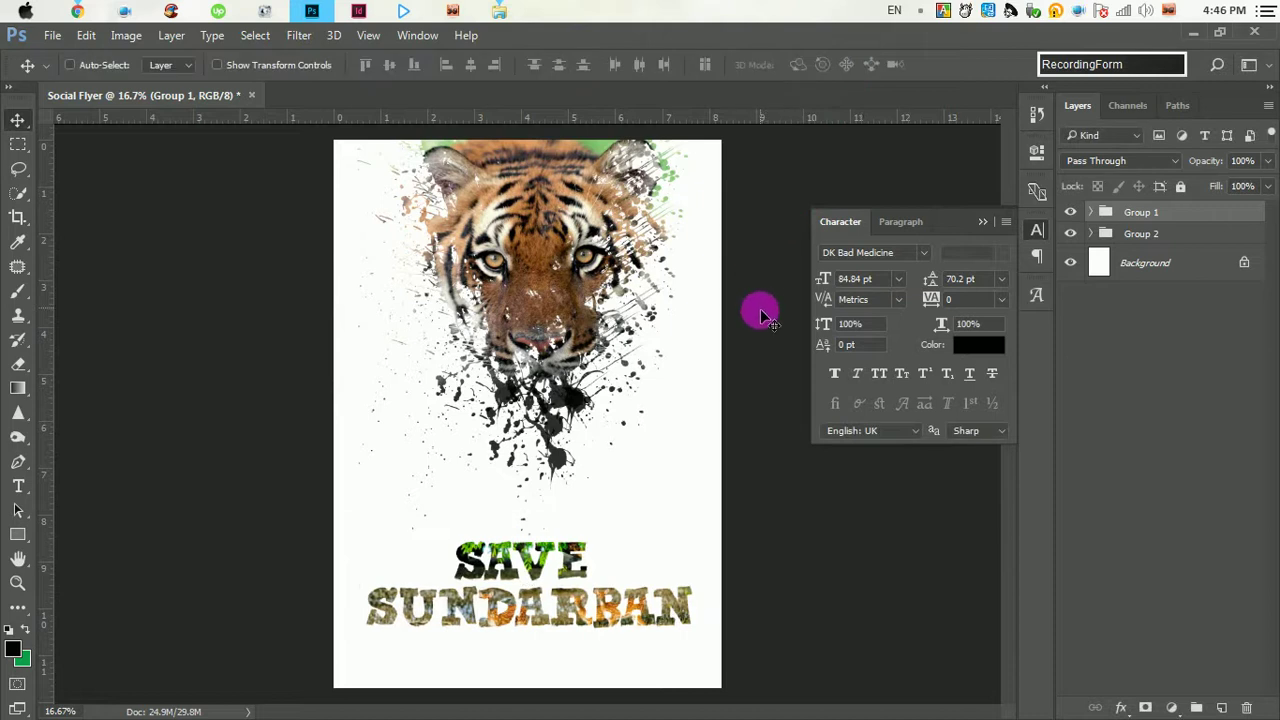
key(shift+Down)
key(shift+Down)
key(shift+Down)
key(shift+Down)
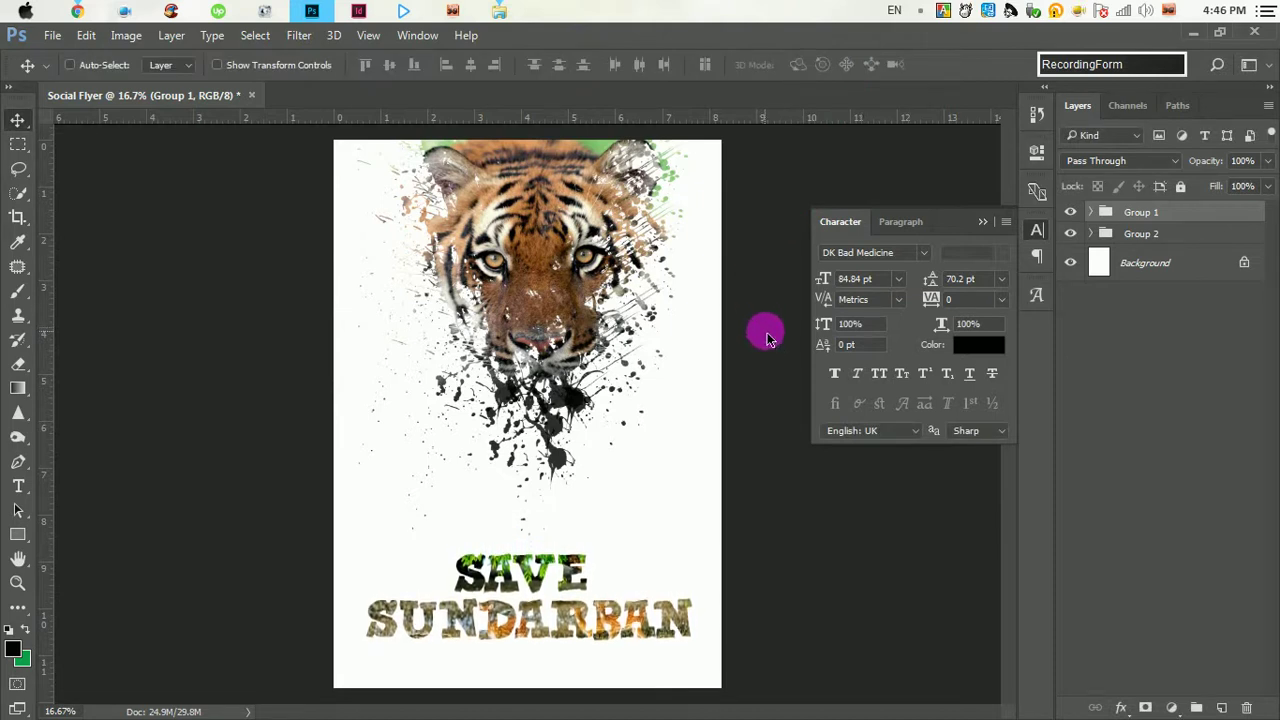
key(shift+Down)
key(shift+Up)
key(shift+Up)
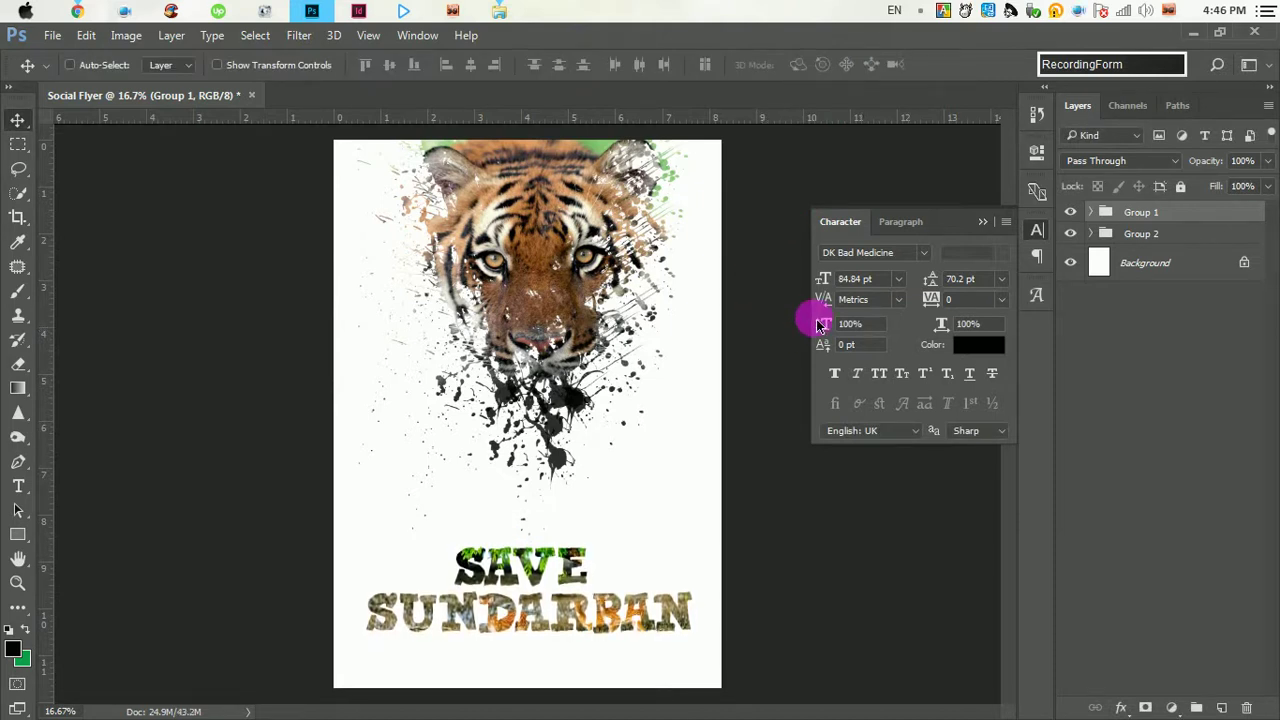
- Check the text group's distance from the page edges and review Group 2, Group 1 and Background
click(982, 221)
key(ctrl)
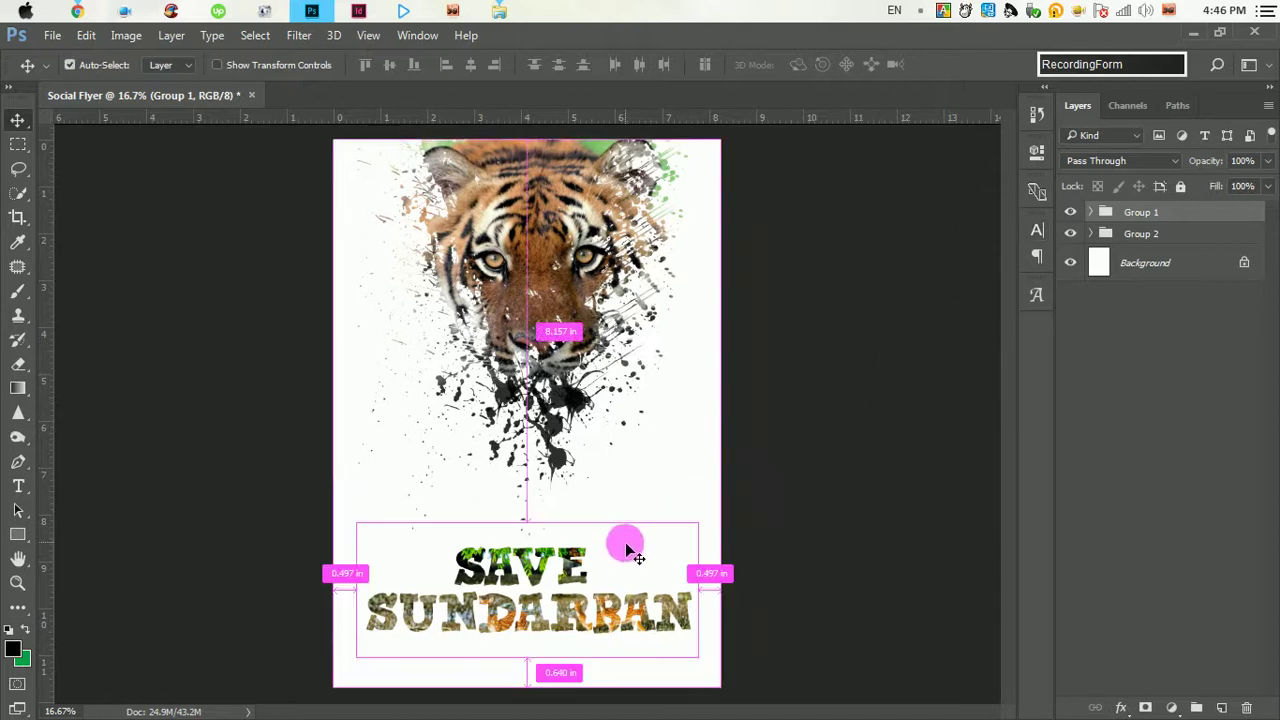
click(1140, 234)
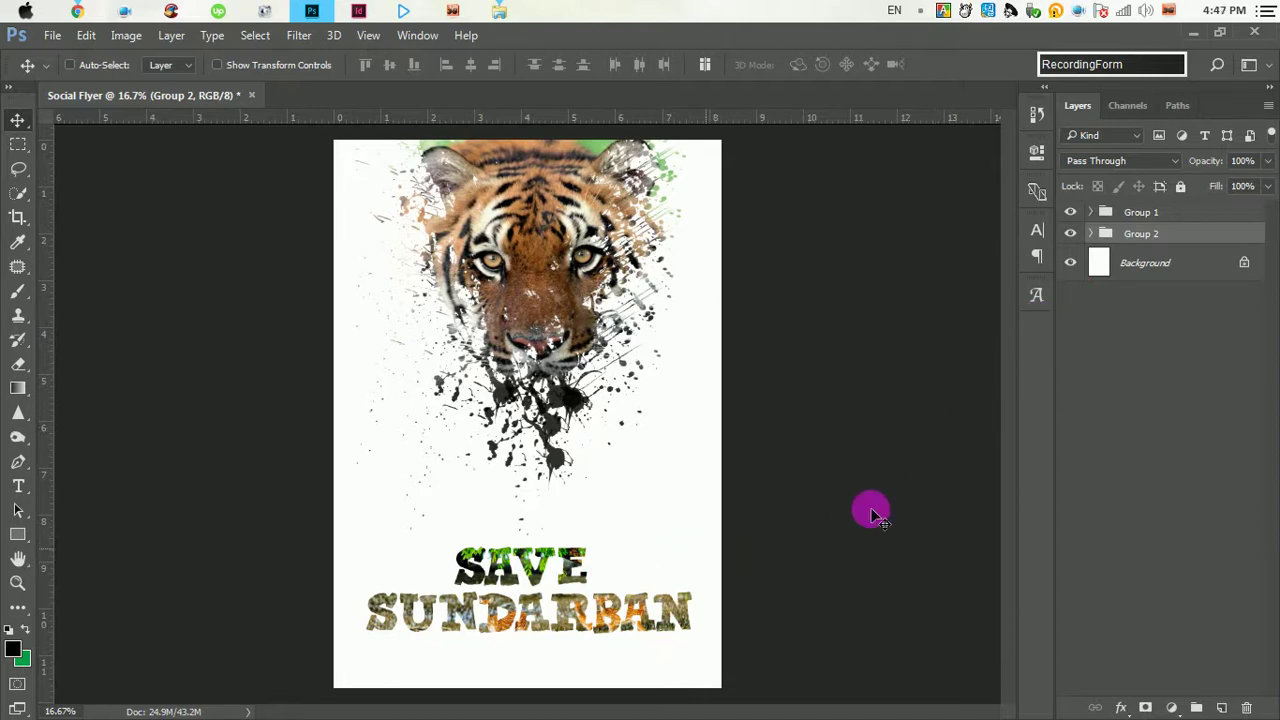
click(1188, 218)
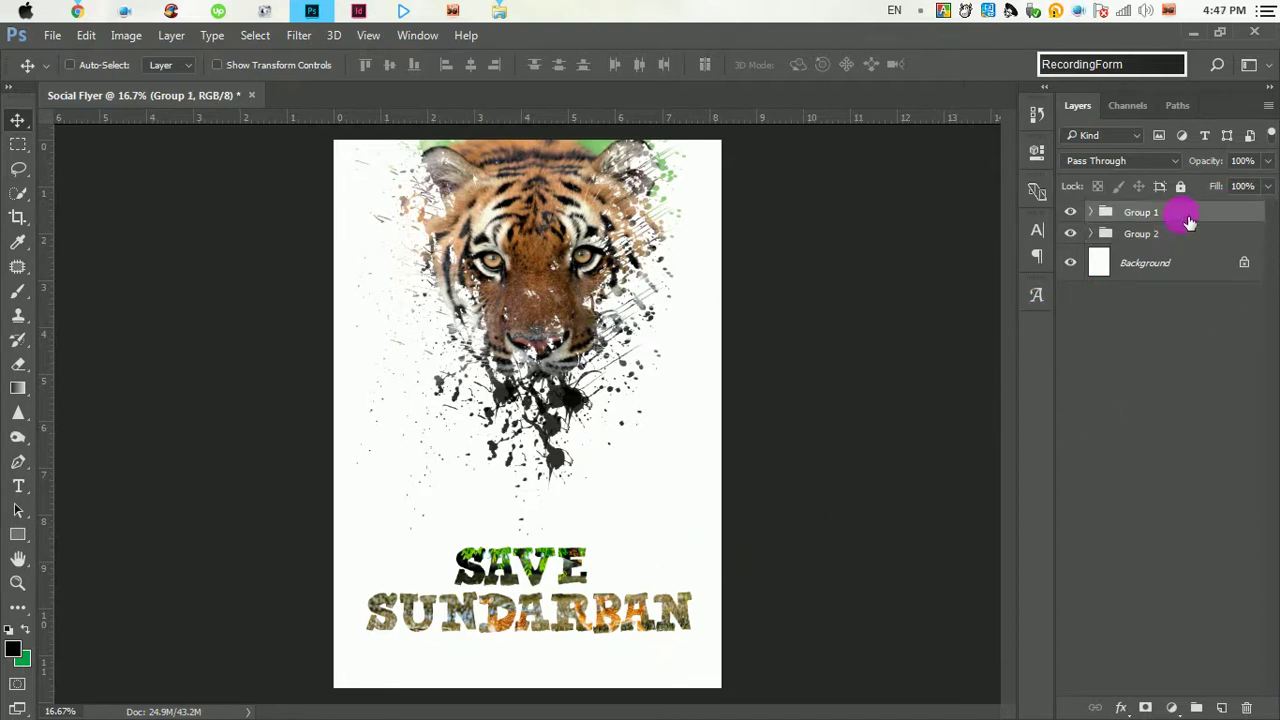
click(1161, 285)
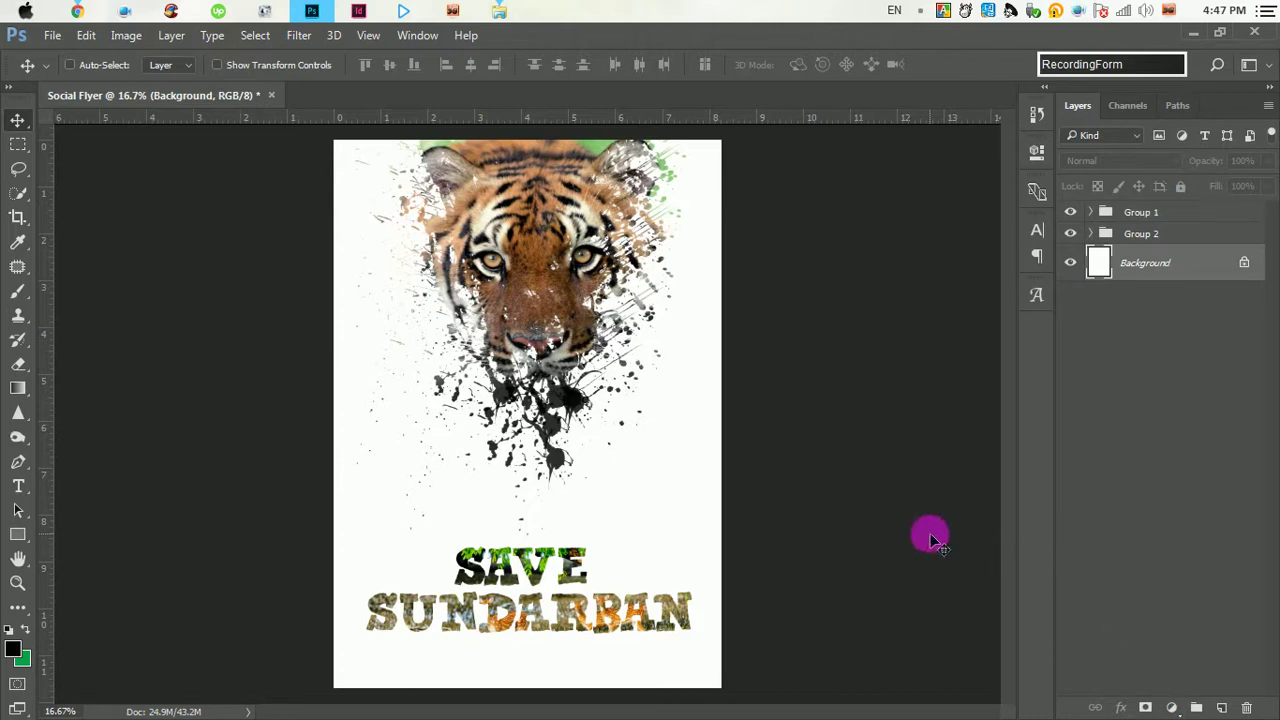
key(ctrl)
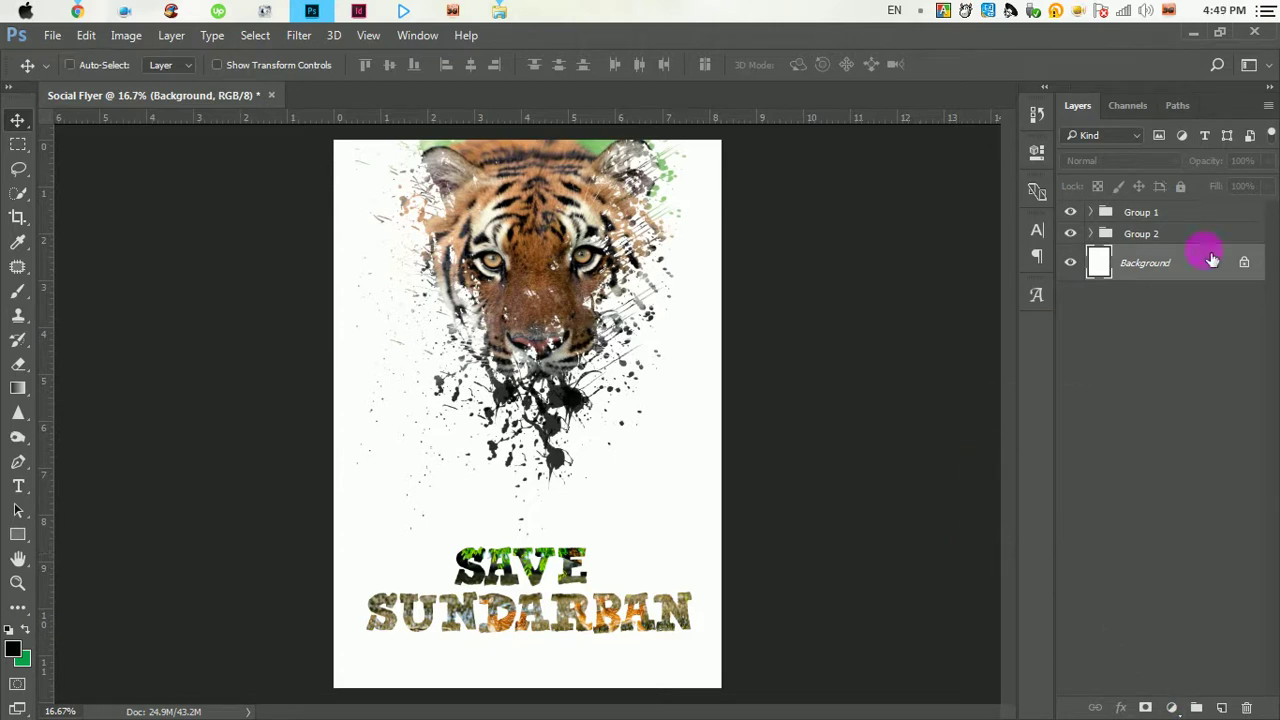
- Add a new layer and a reversed radial gradient fill layer at 177% scale
click(1222, 707)
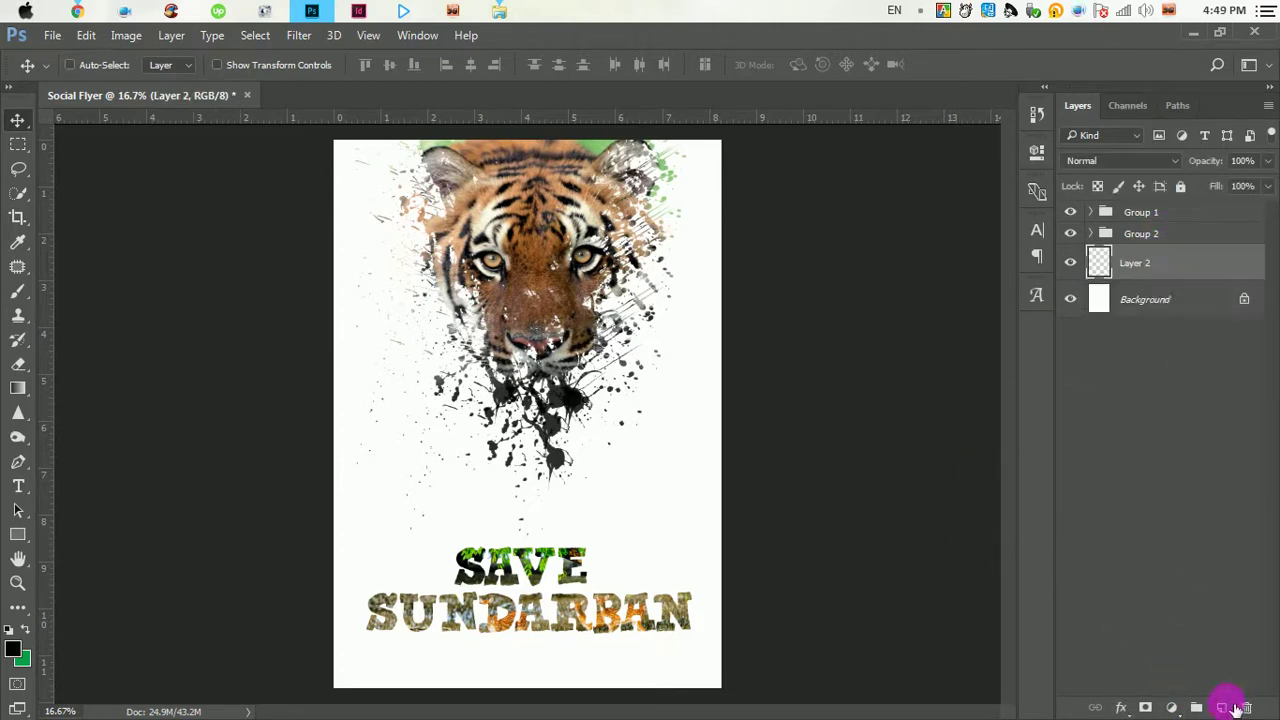
click(1172, 707)
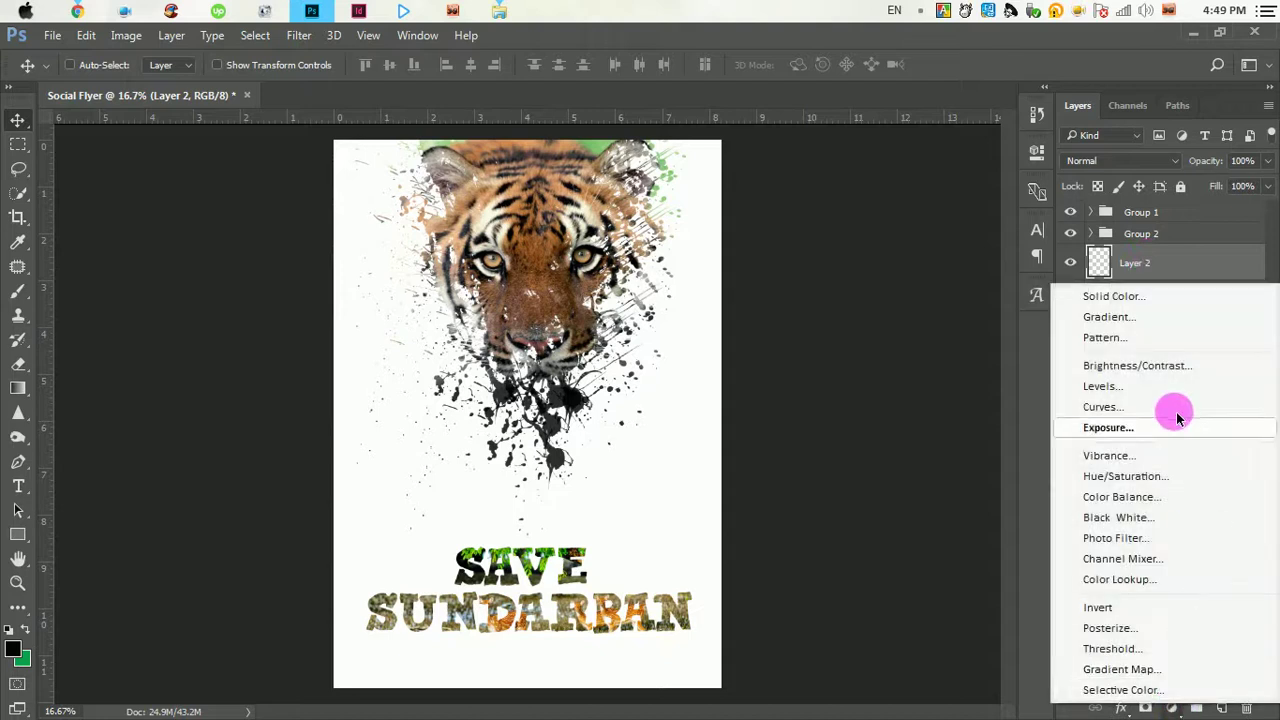
click(1150, 316)
click(1022, 311)
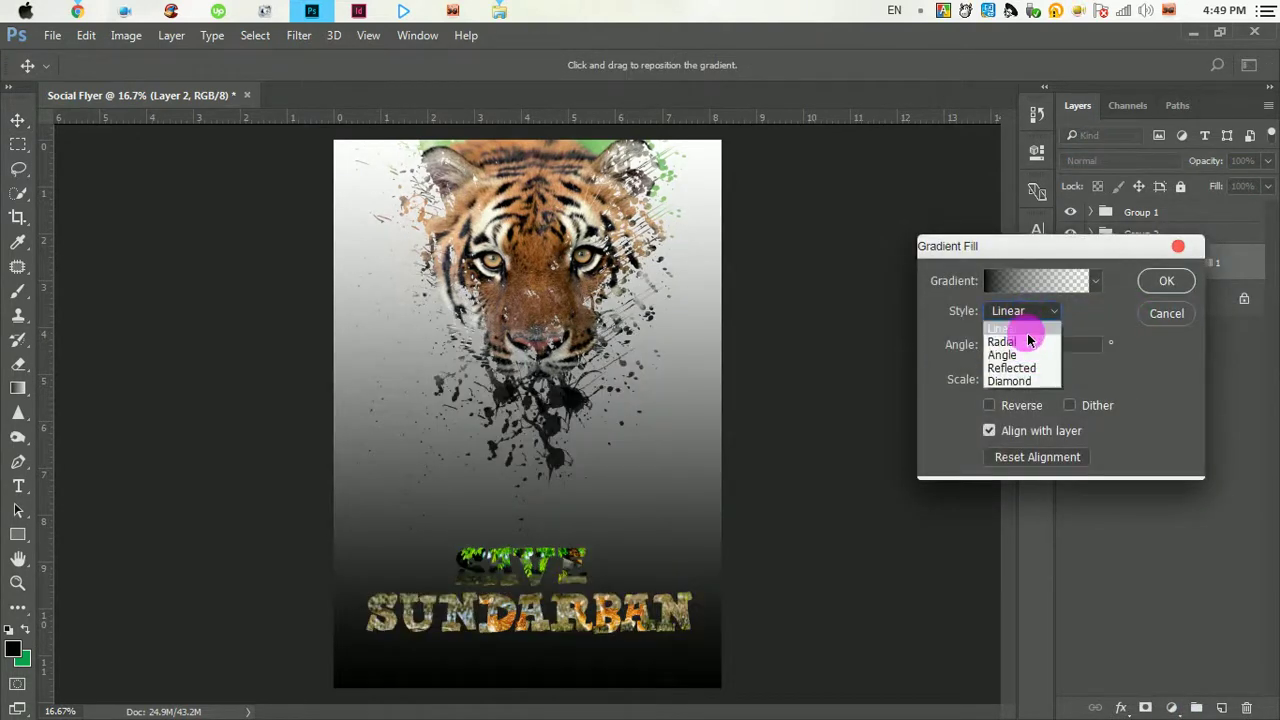
click(1024, 337)
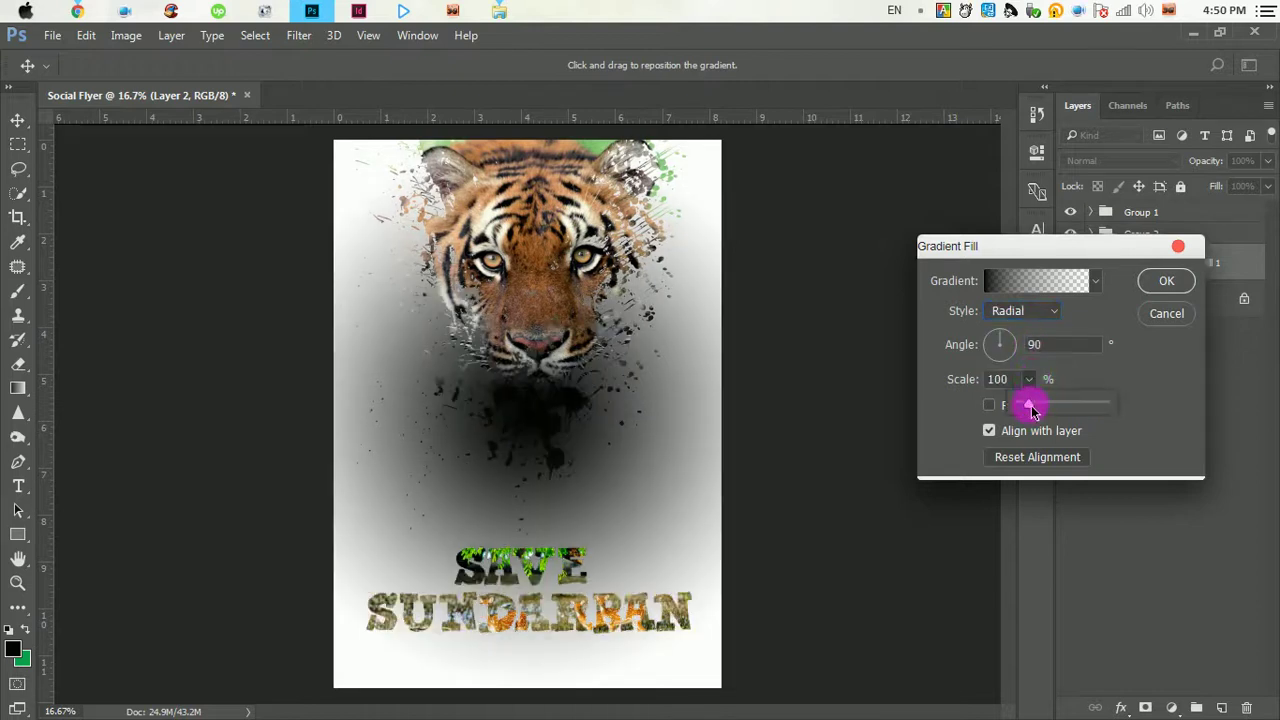
click(990, 406)
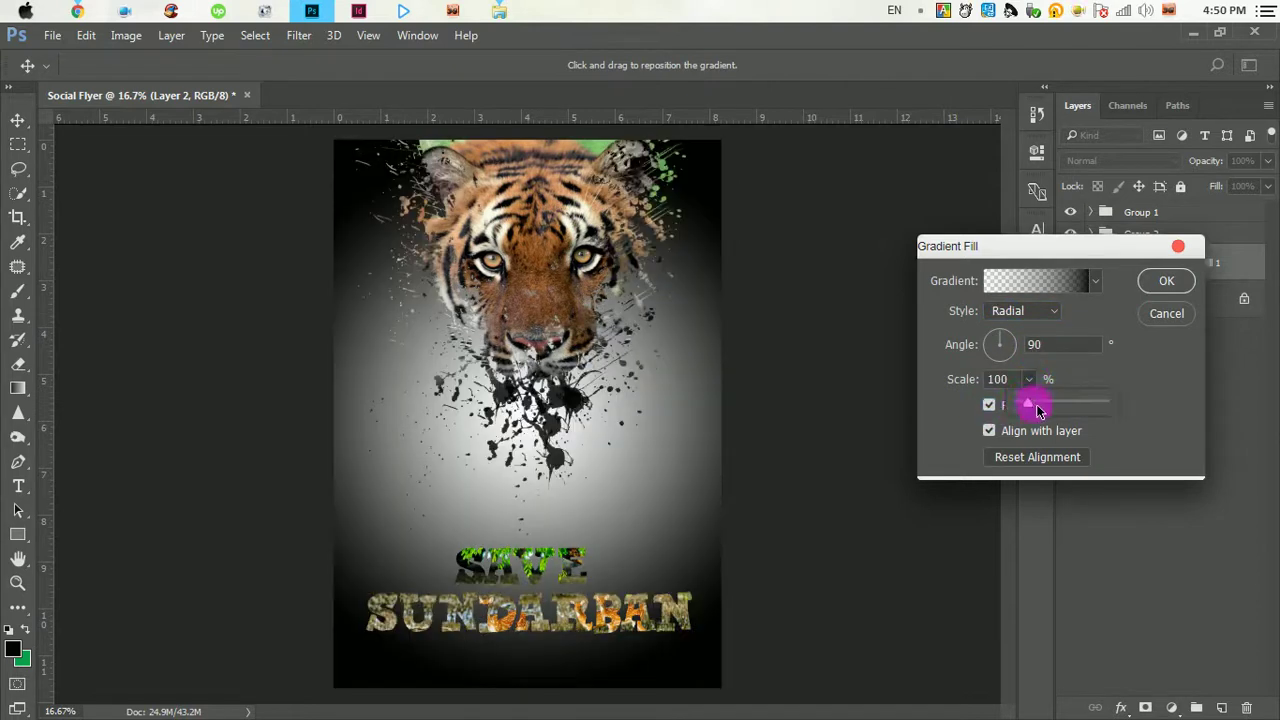
drag(1037, 410, 1045, 410)
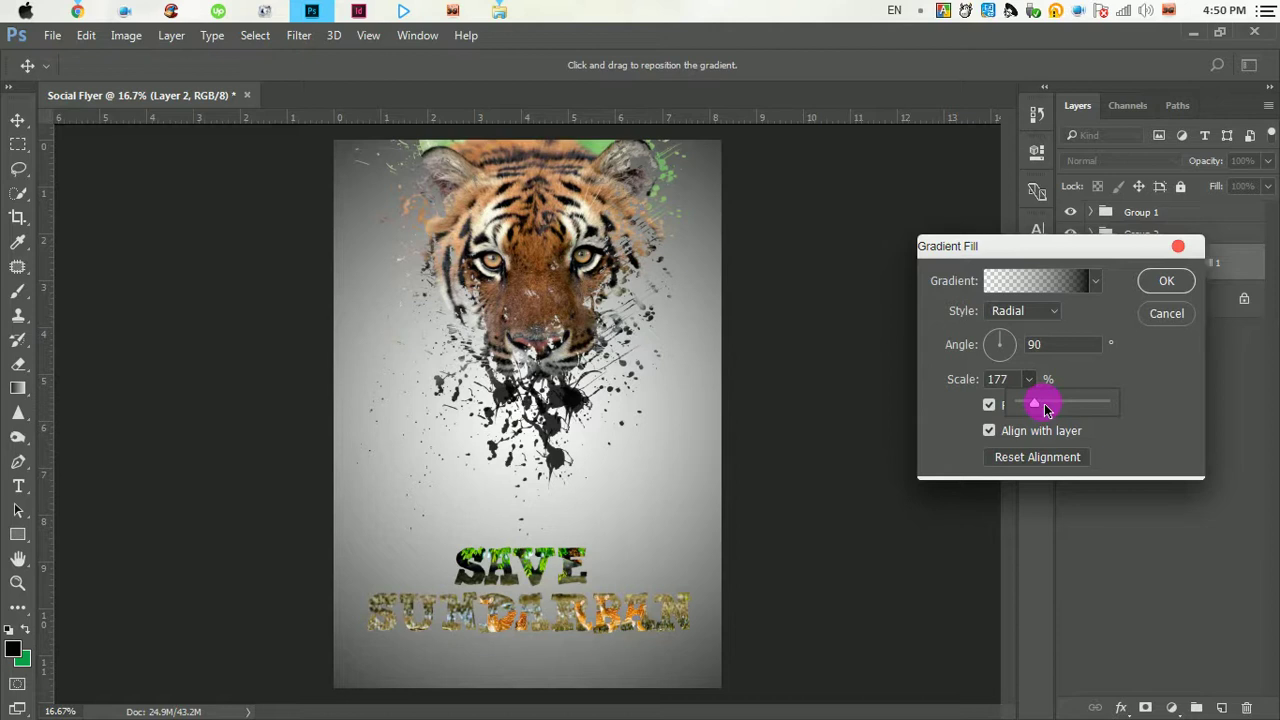
- Choose the teal-green gradient preset and widen the gradient scale to 330%
click(1055, 287)
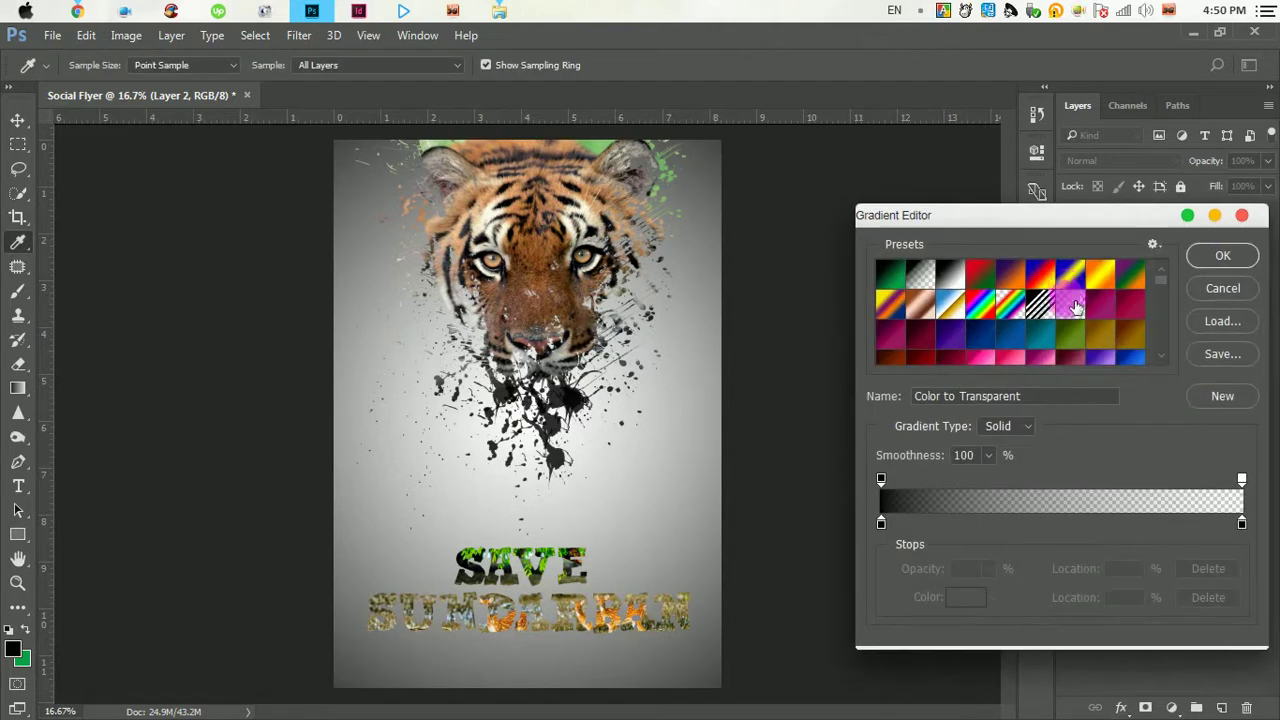
scroll(1088, 295, down, 3)
click(1087, 292)
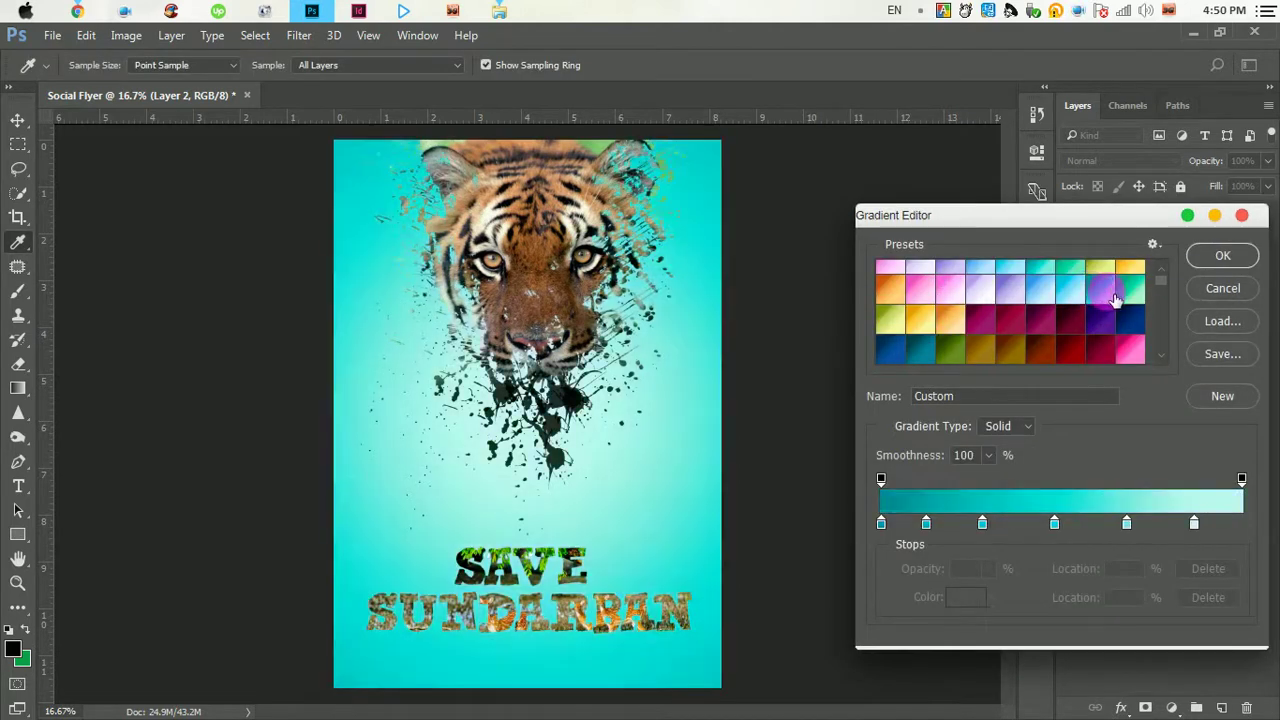
click(1130, 290)
scroll(1090, 295, down, 2)
scroll(1055, 305, down, 2)
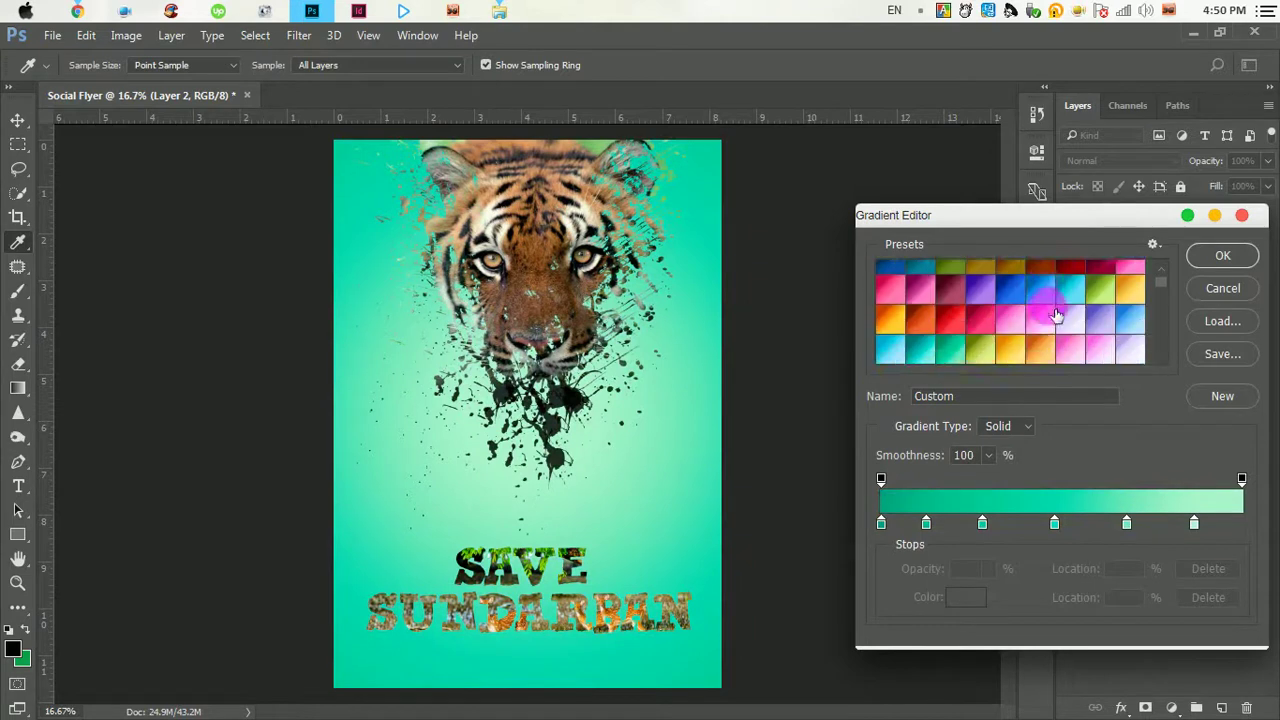
scroll(1030, 322, down, 1)
click(893, 305)
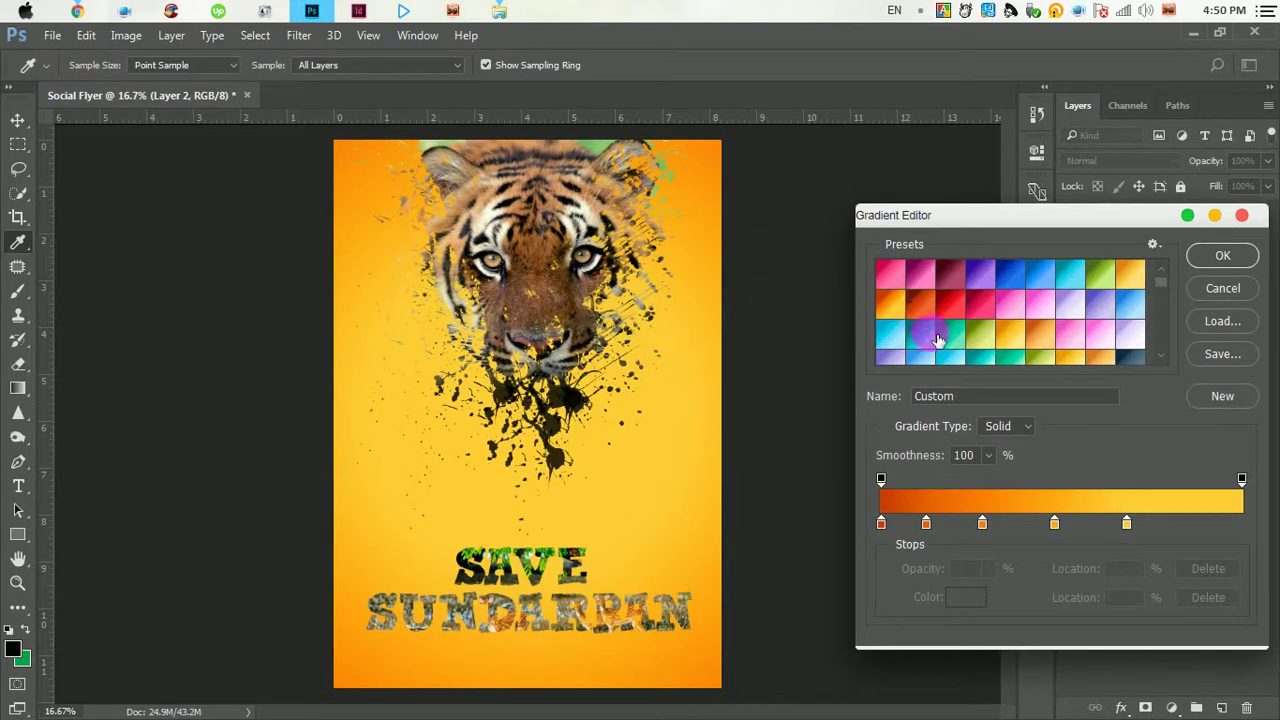
click(938, 340)
click(977, 343)
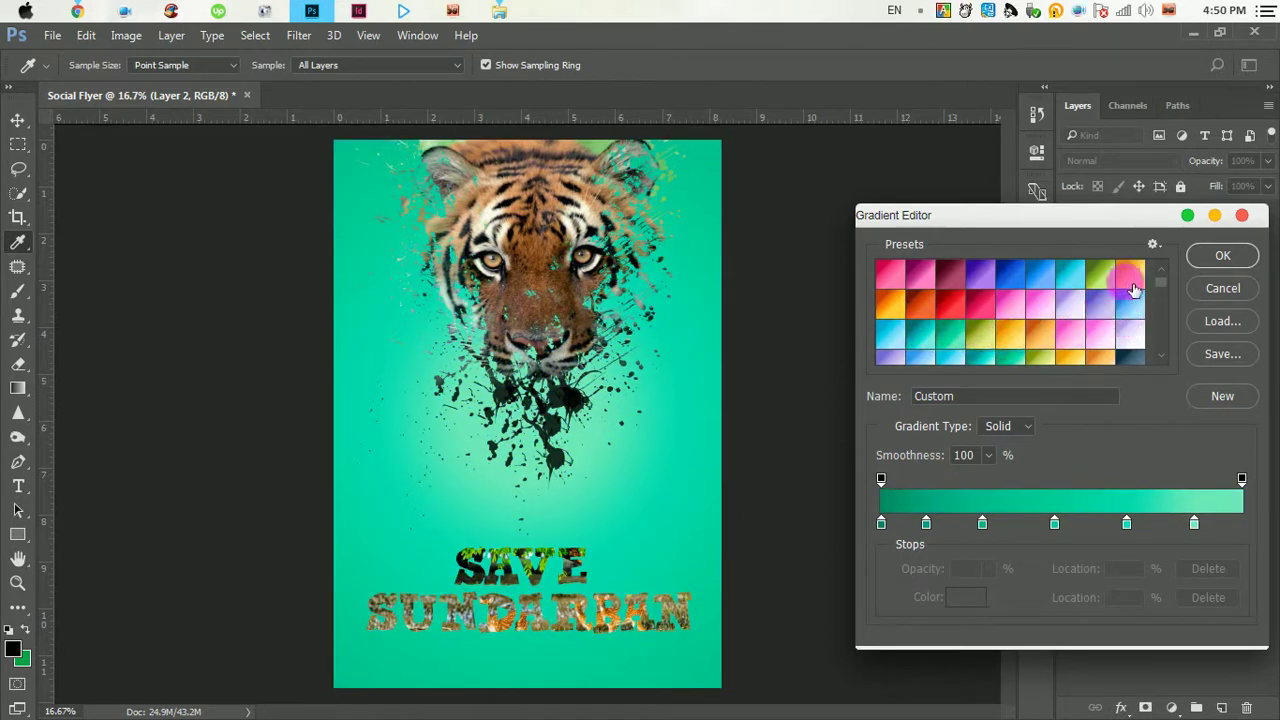
click(1222, 256)
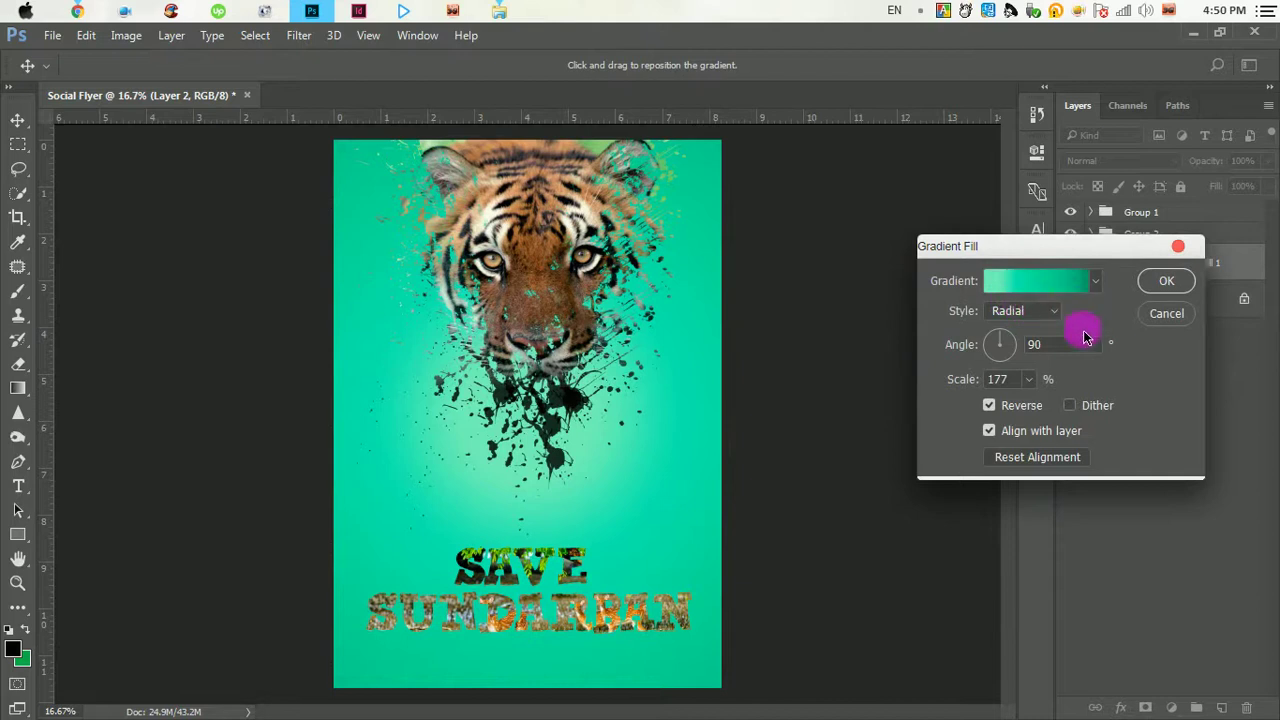
drag(1033, 405, 1043, 408)
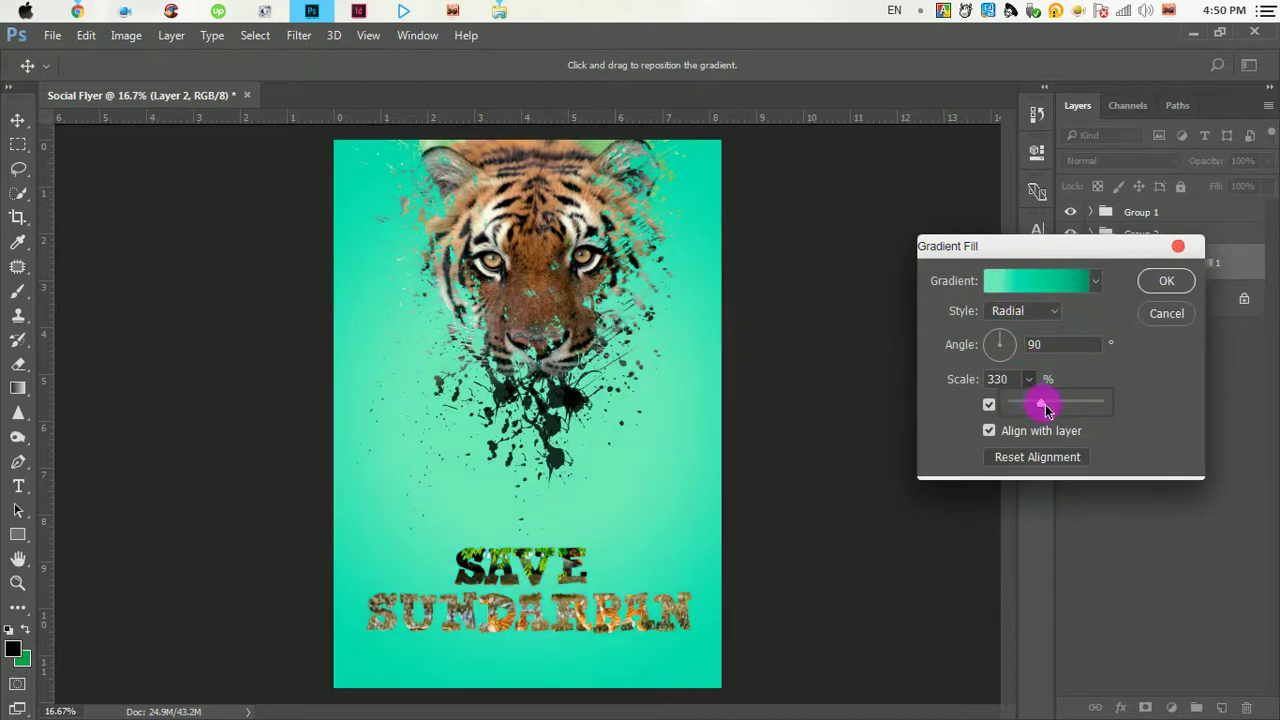
click(1166, 280)
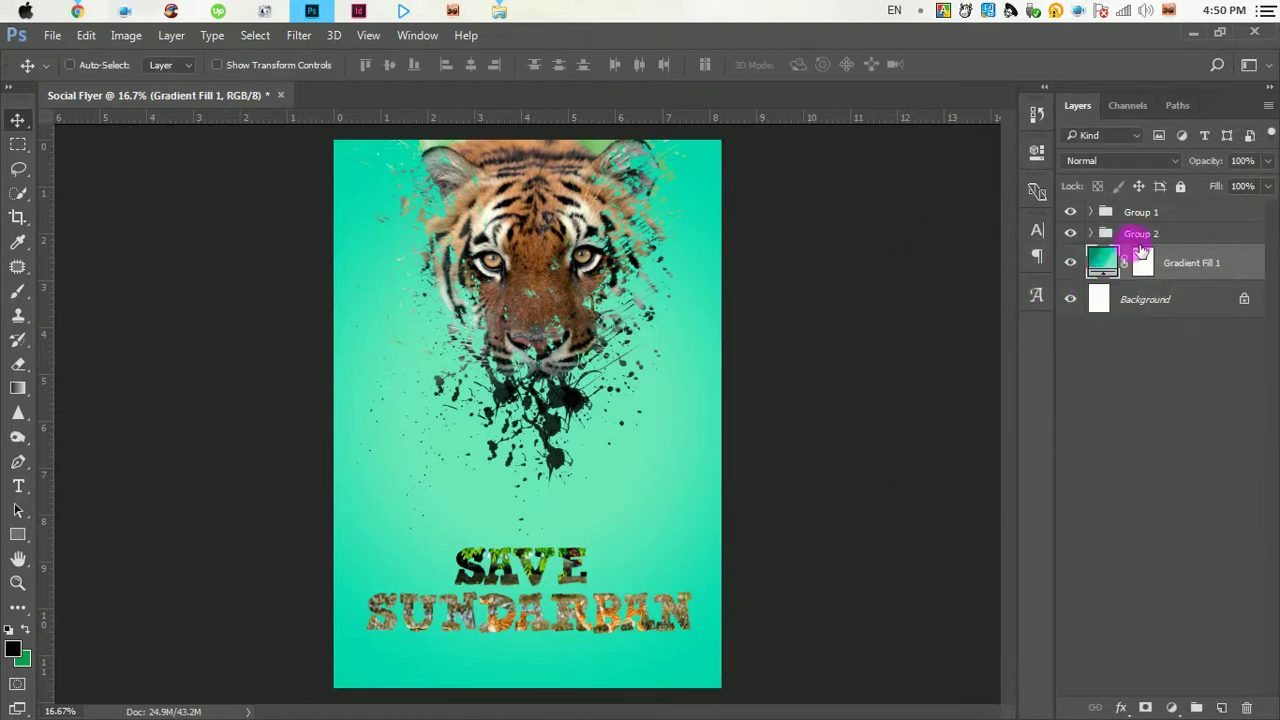
- Add a Normal black drop shadow to Group 1: 64% opacity, 28% spread, 16 px size
click(1150, 233)
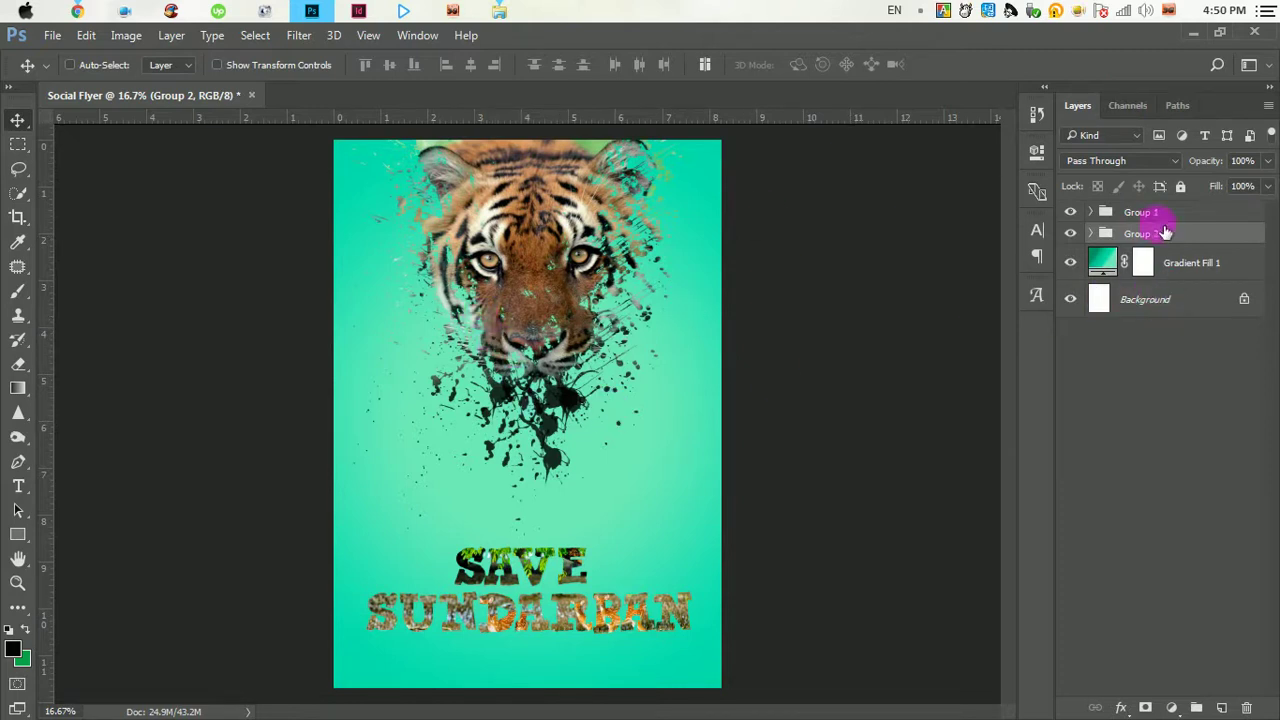
click(1145, 212)
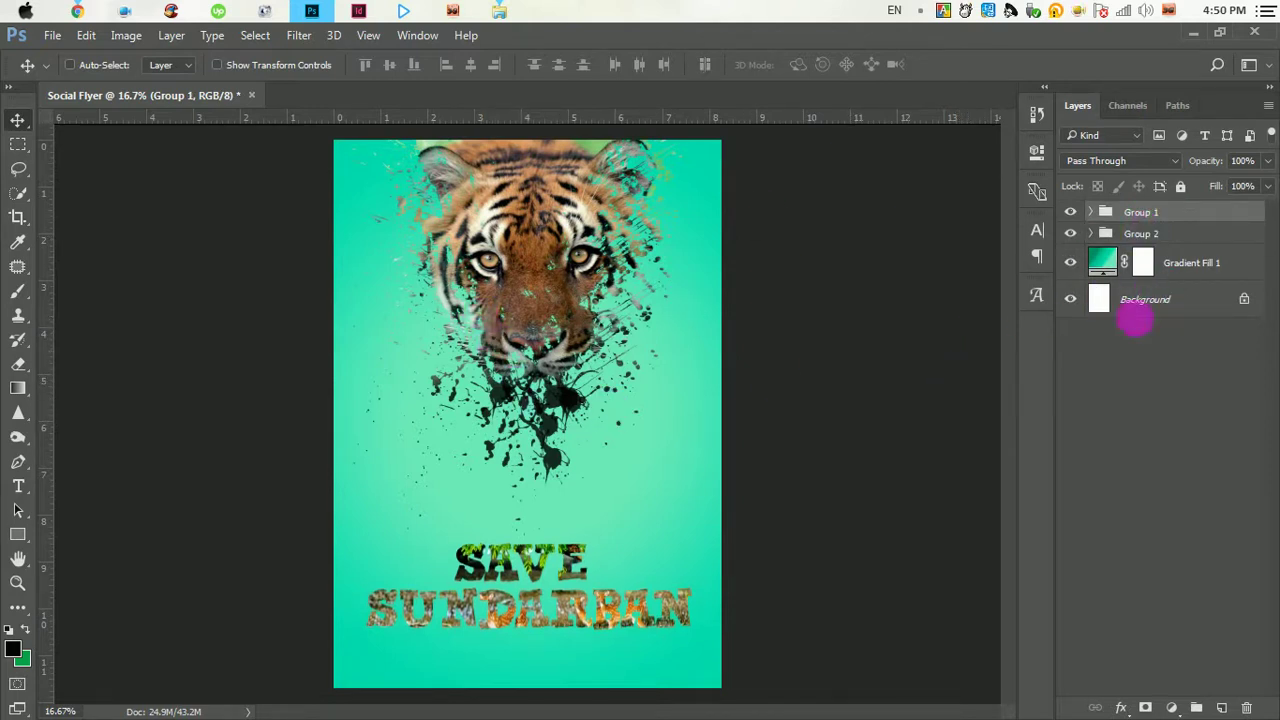
double_click(1240, 220)
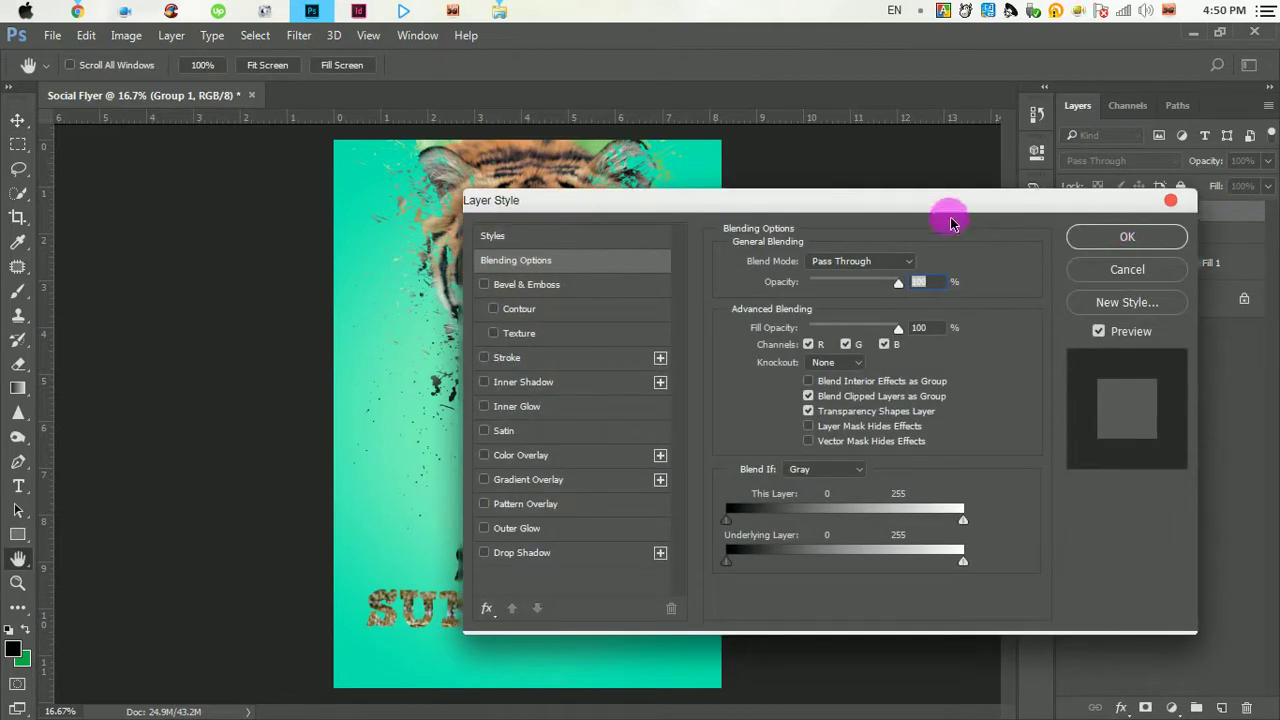
drag(814, 200, 1171, 126)
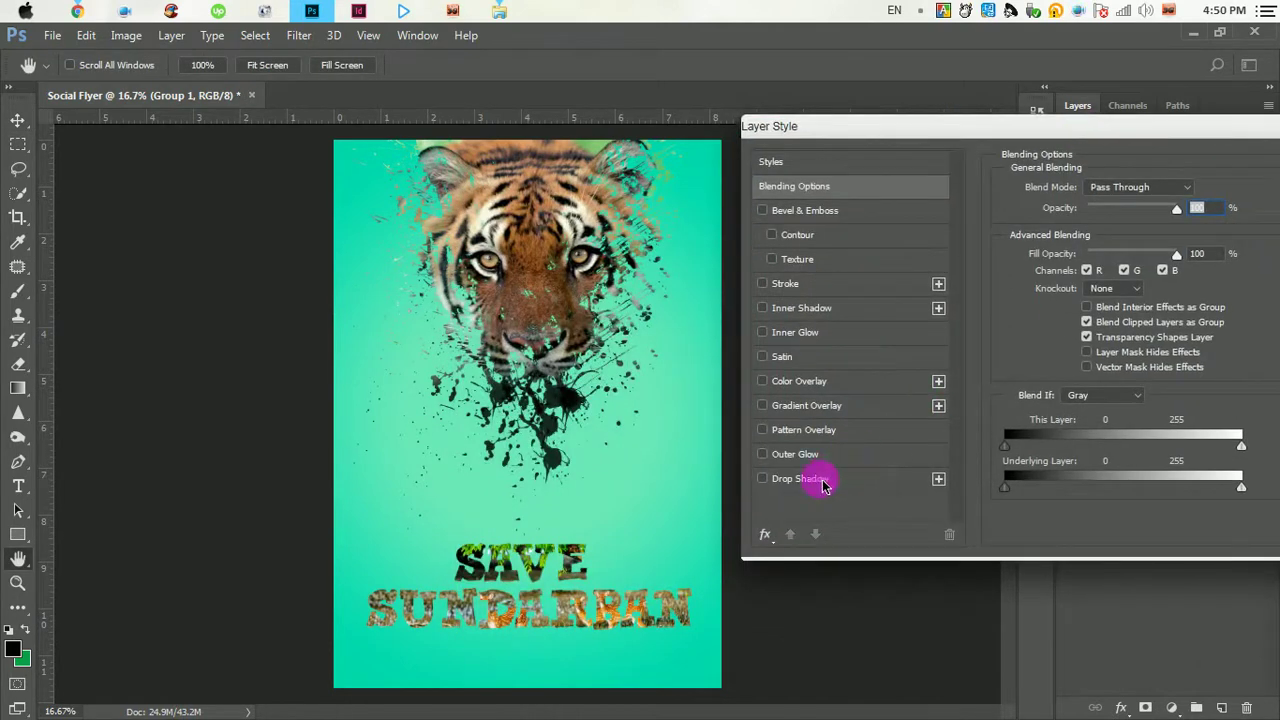
click(820, 481)
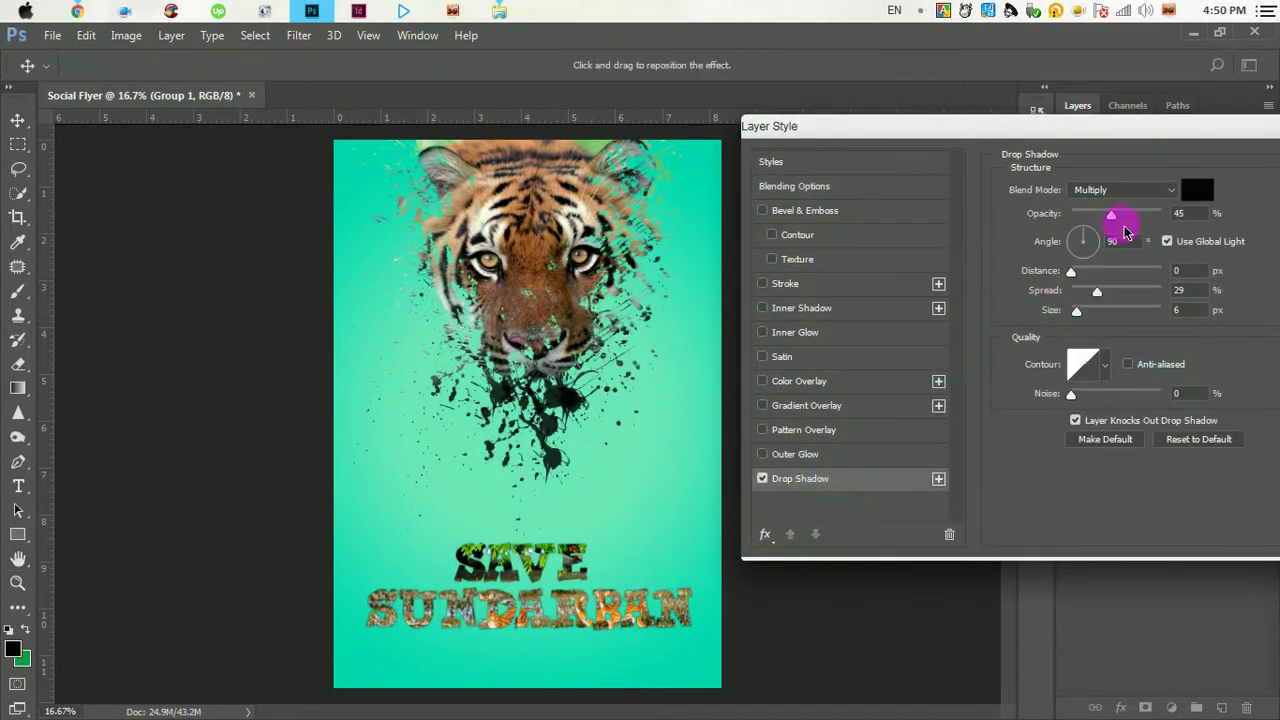
drag(1111, 214, 1128, 230)
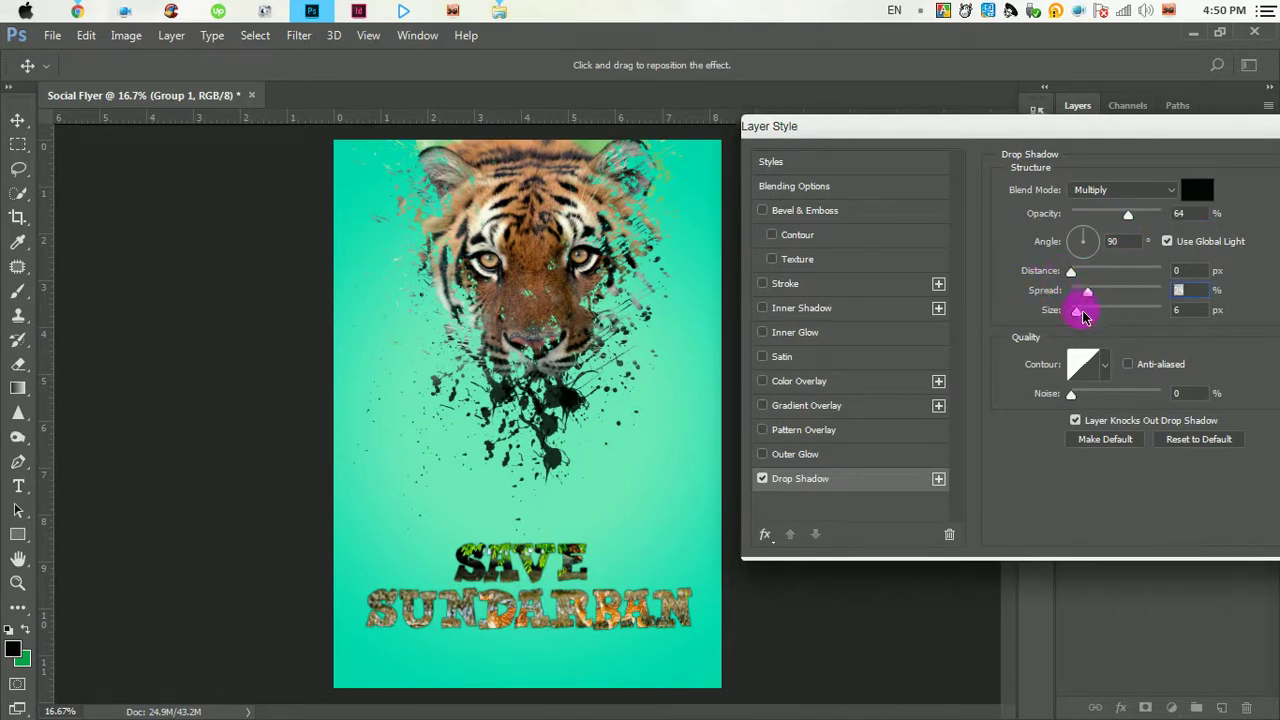
mouse_move(1097, 296)
mouse_down()
mouse_move(1088, 291)
mouse_move(1086, 318)
mouse_move(1118, 300)
mouse_move(1098, 300)
mouse_up()
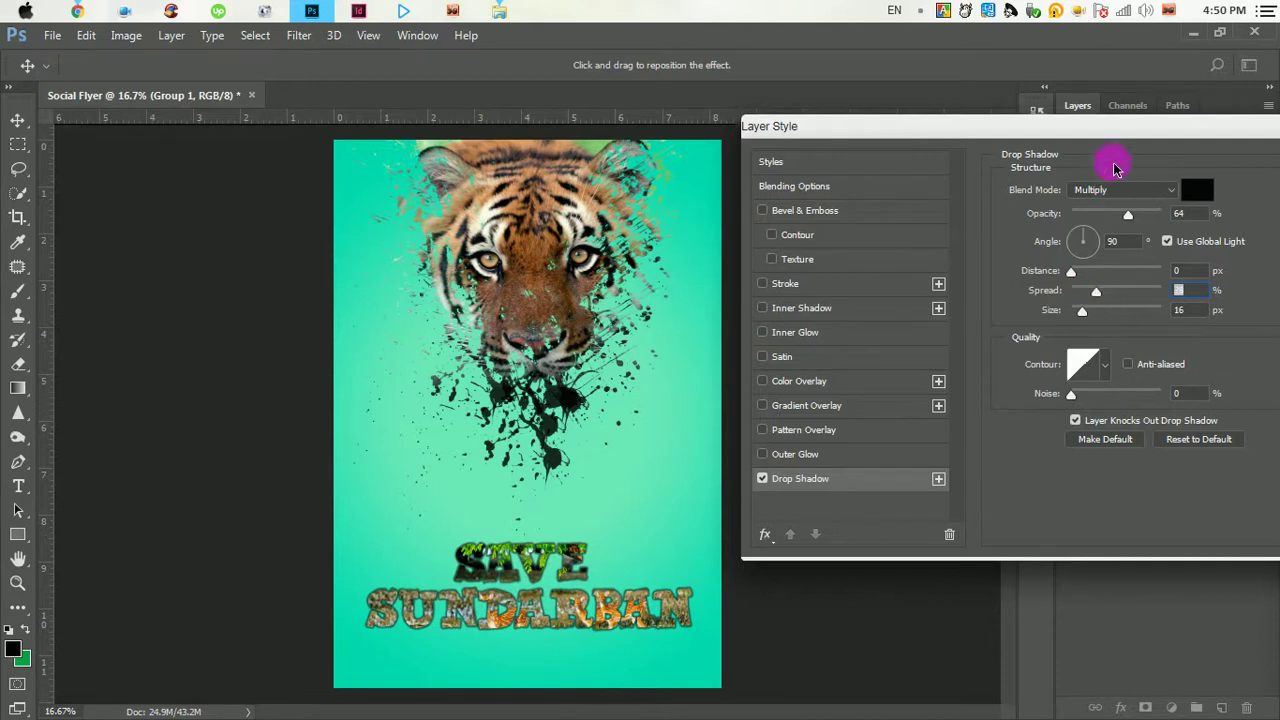
drag(1086, 122, 938, 125)
click(985, 193)
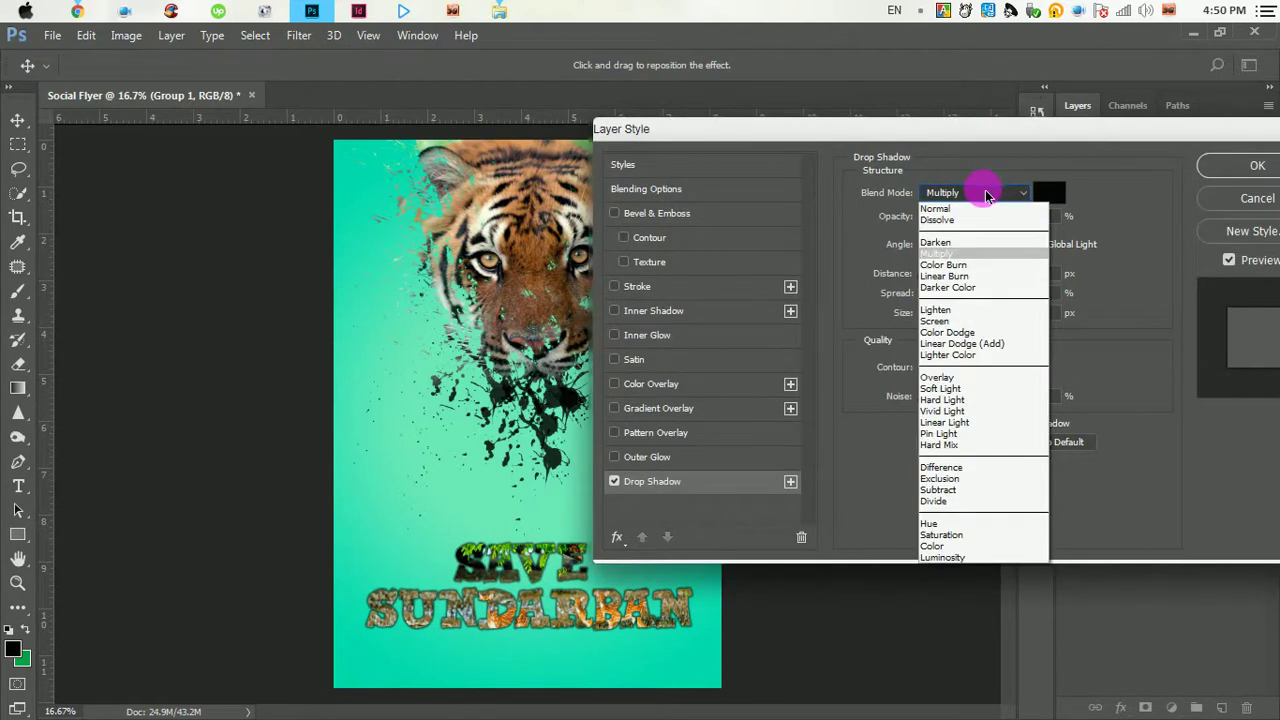
click(971, 209)
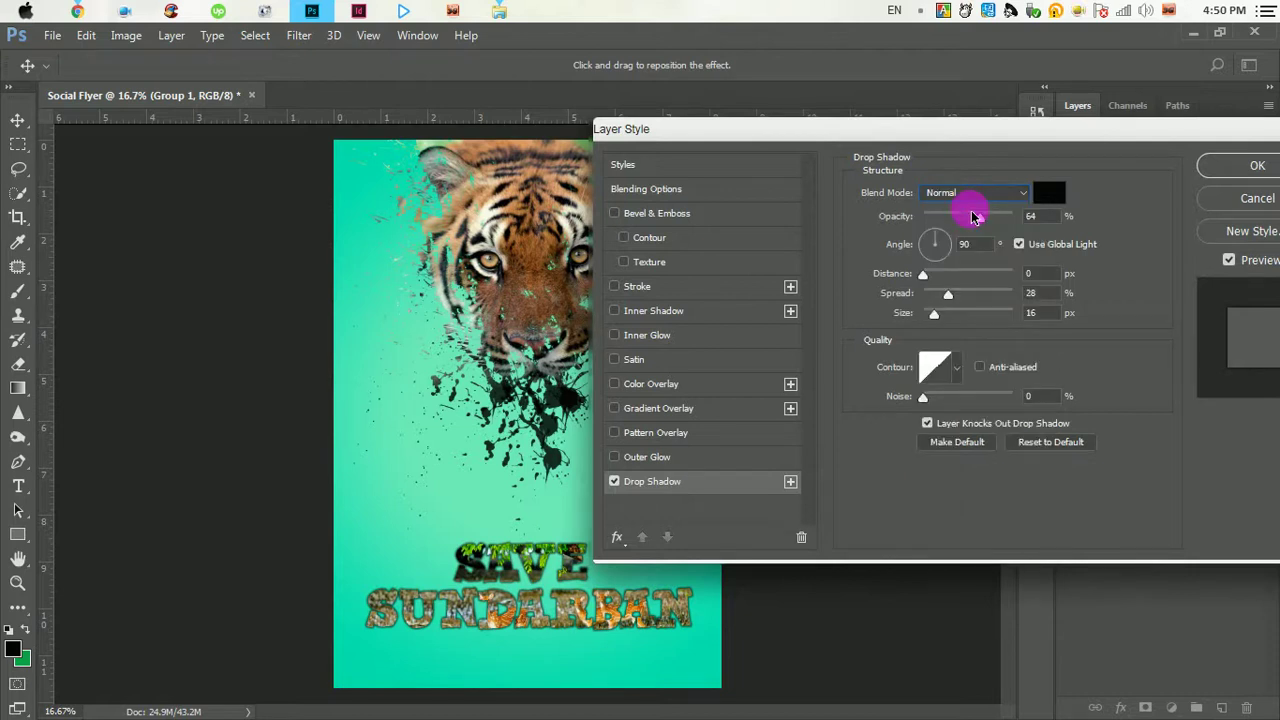
click(1180, 162)
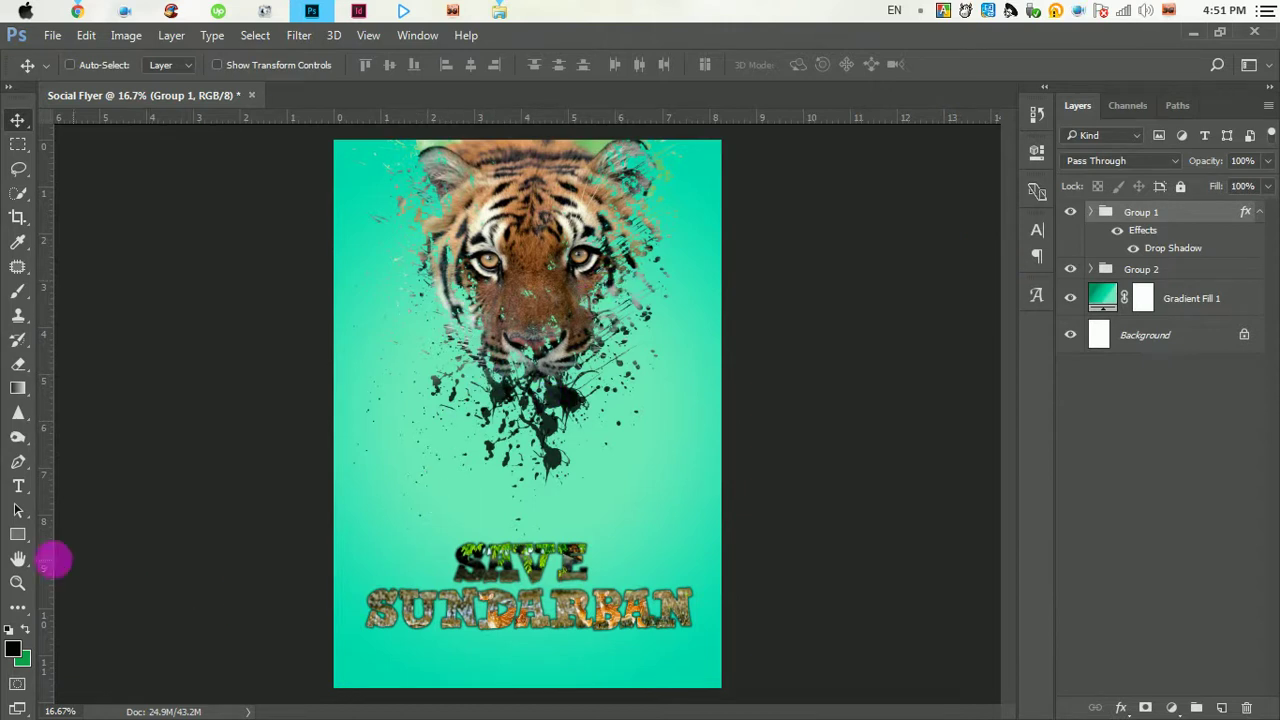
- Type the credit line 'Published by KHULNA GRAPHIC DESIGNERS FORUM' along the poster's bottom edge
click(18, 486)
click(400, 676)
text(PUB)
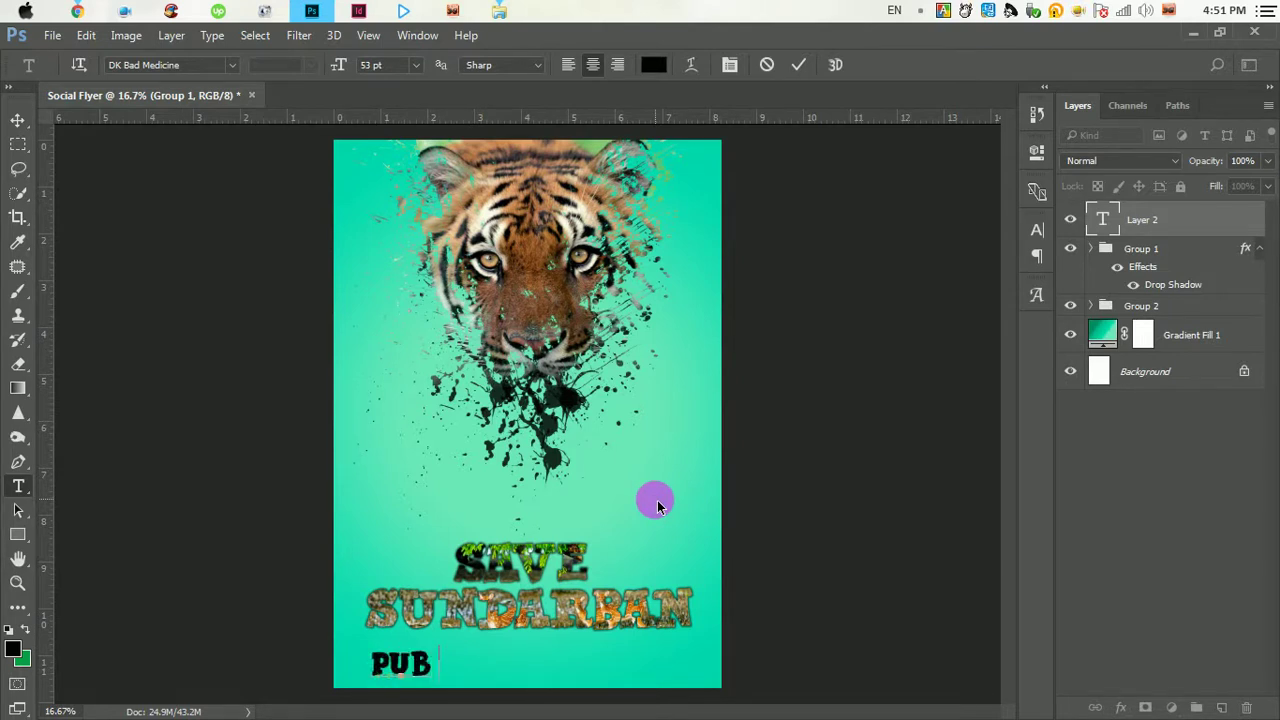
text(LISHED)
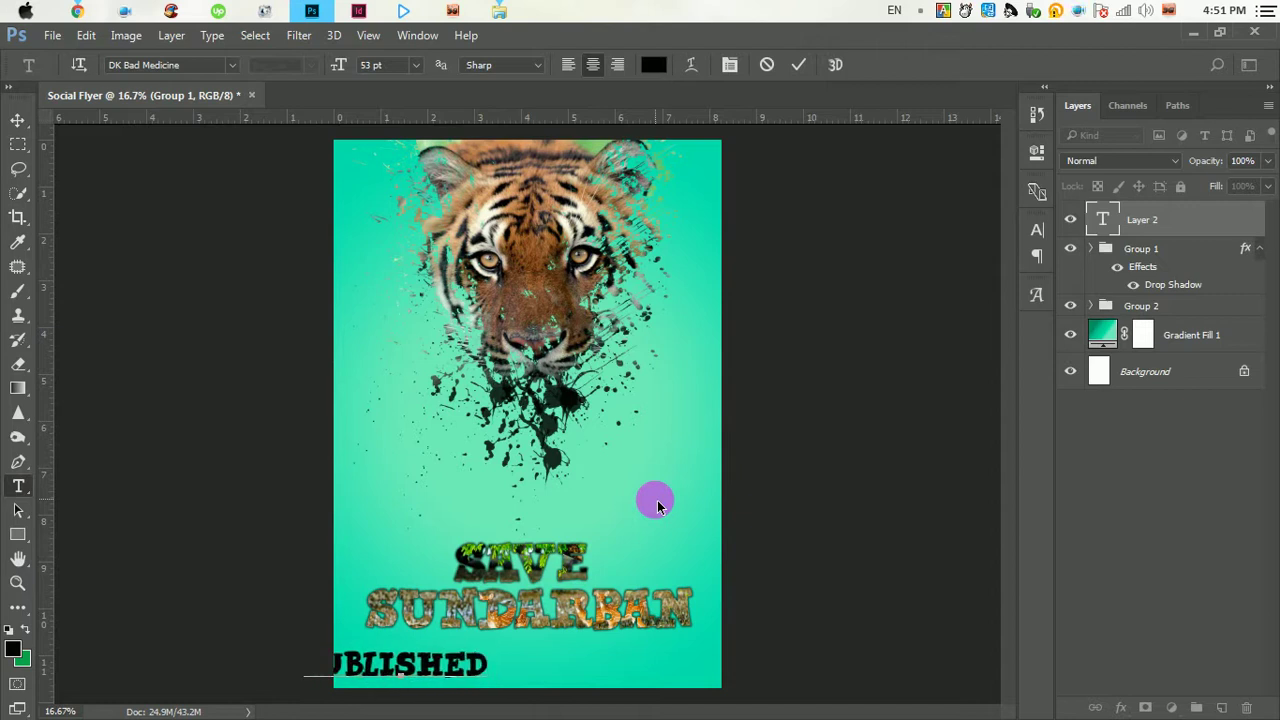
text( BY)
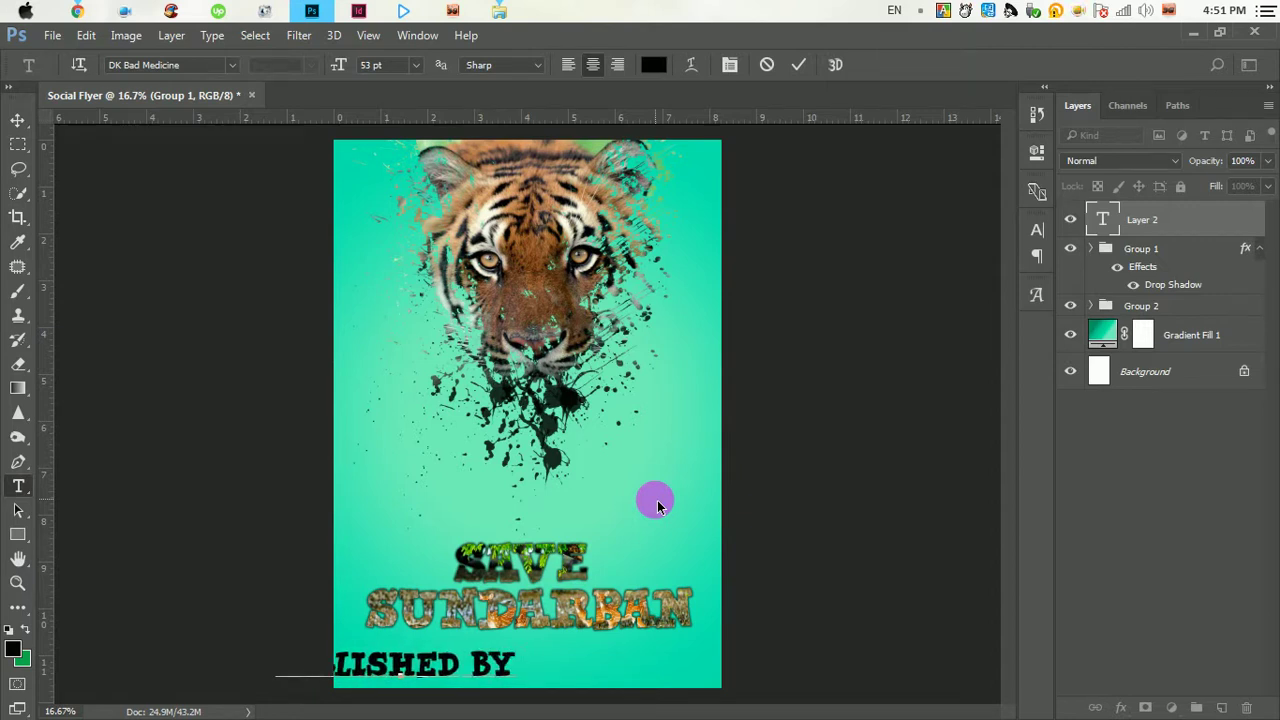
text(KH)
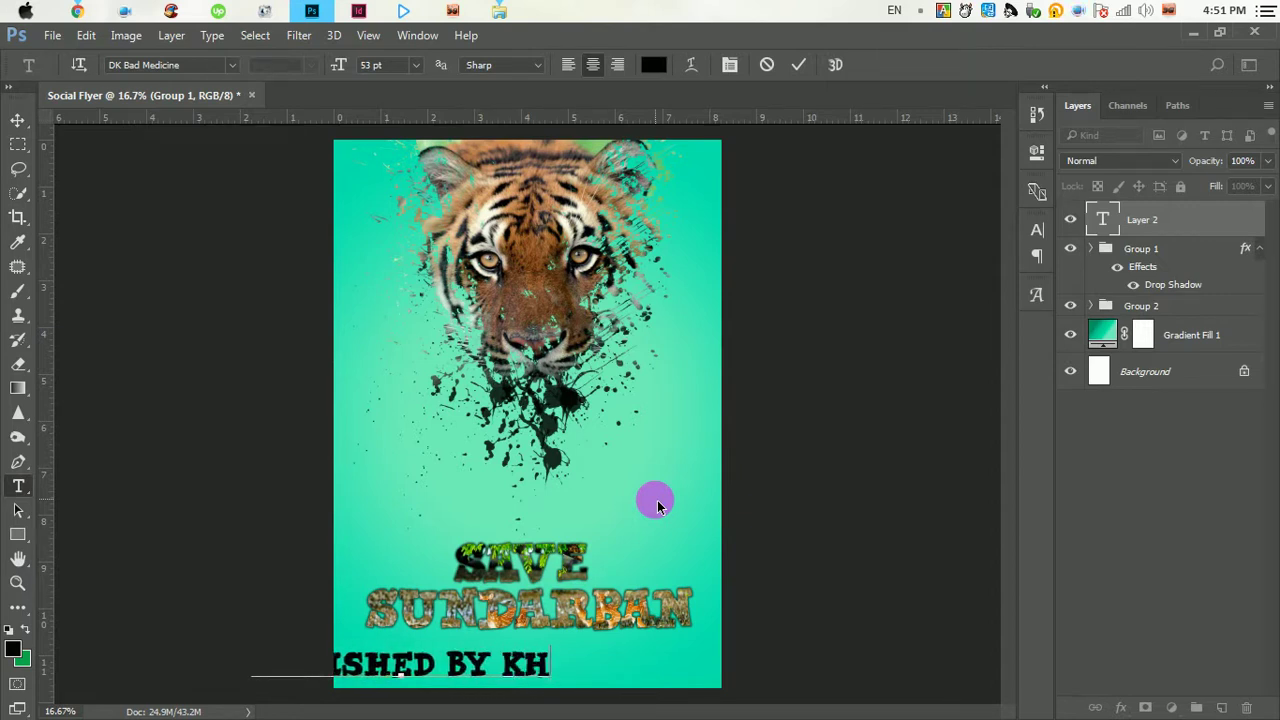
text(UN)
key(BackSpace)
text(L)
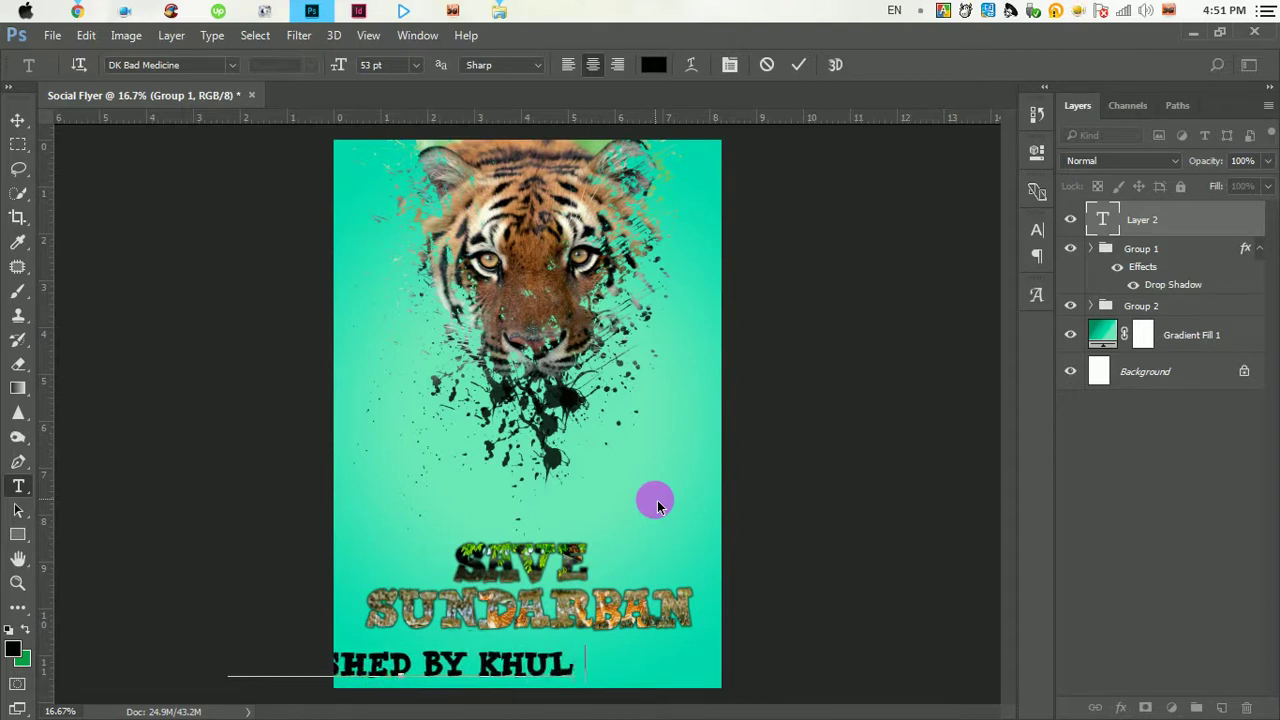
text(NA GR)
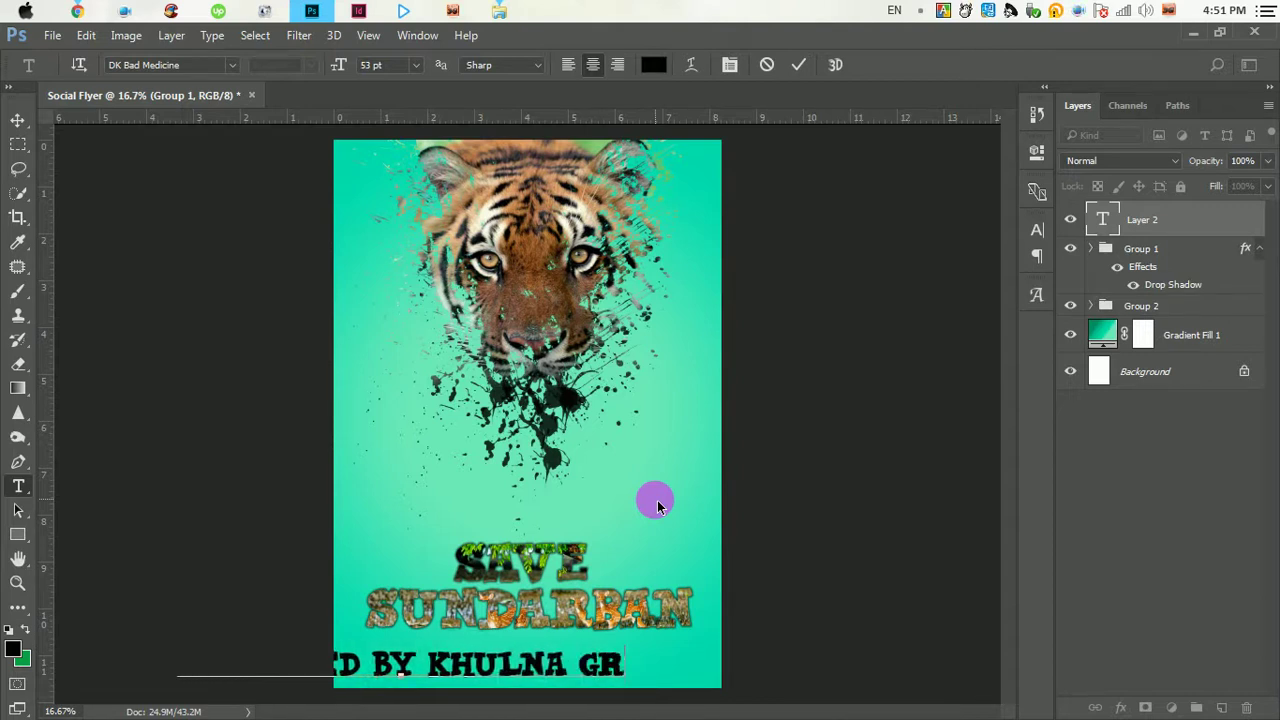
text(APHIC)
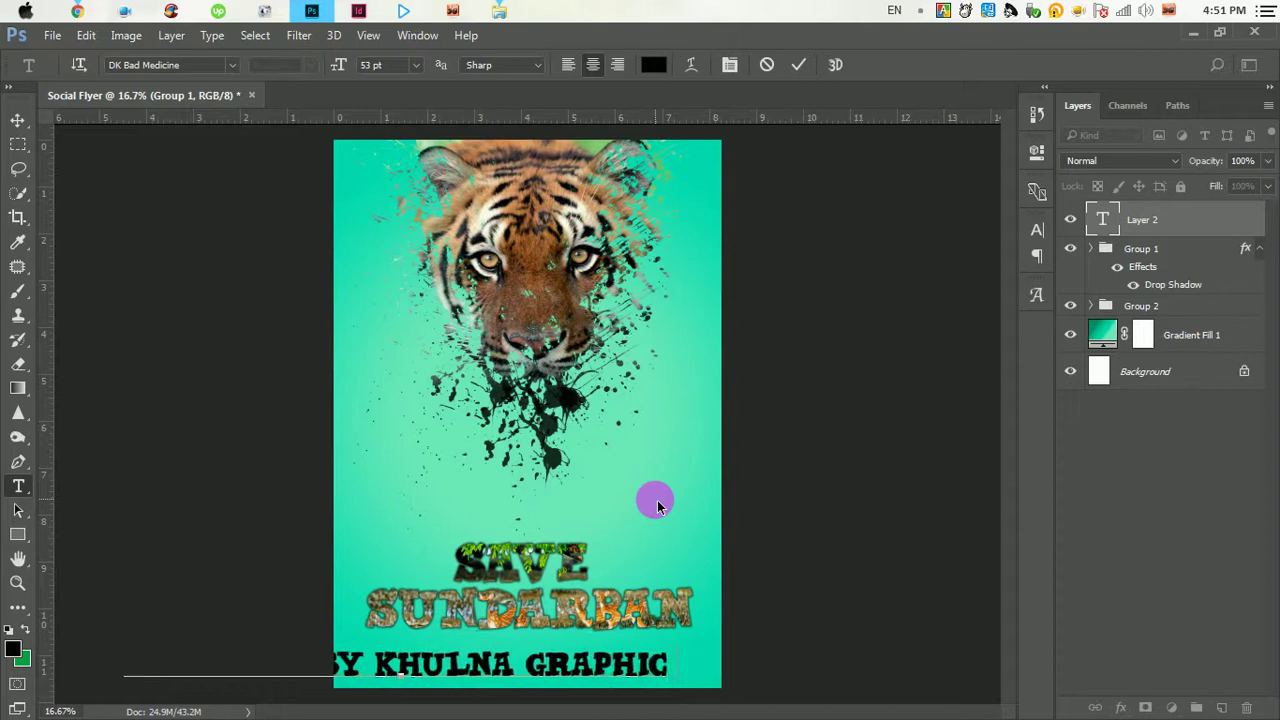
text( DESIGN)
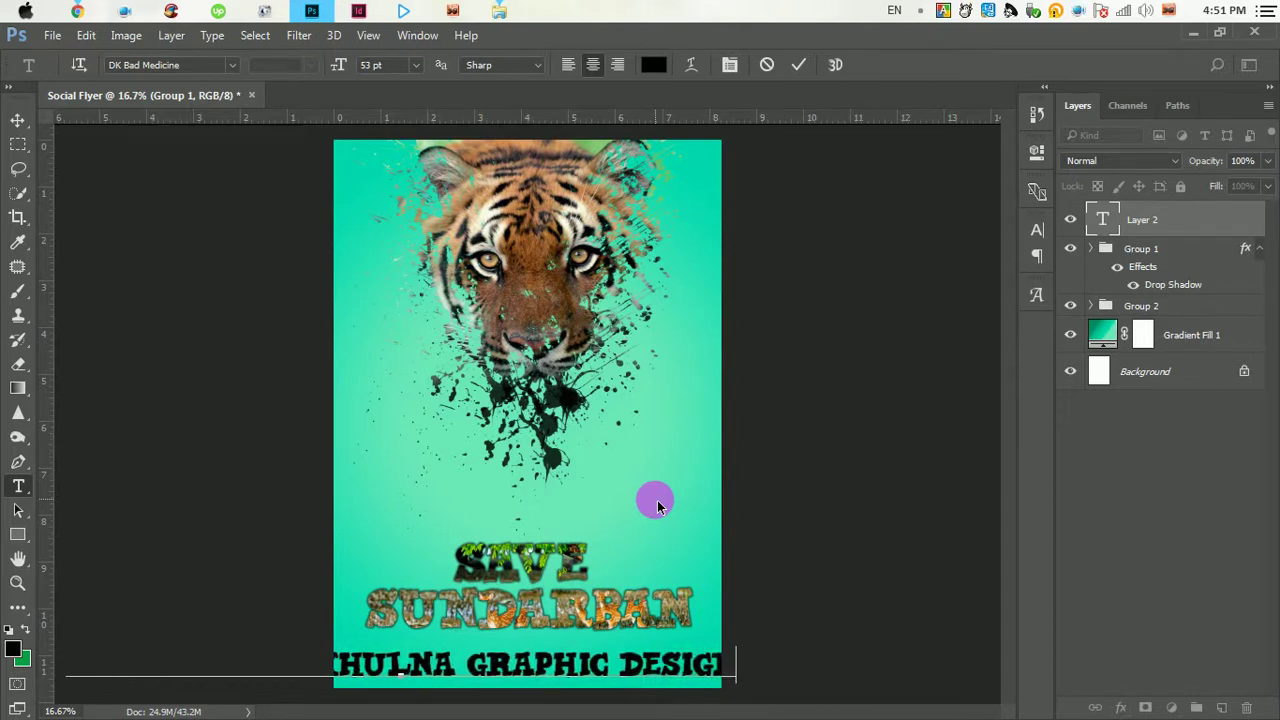
text(ER )
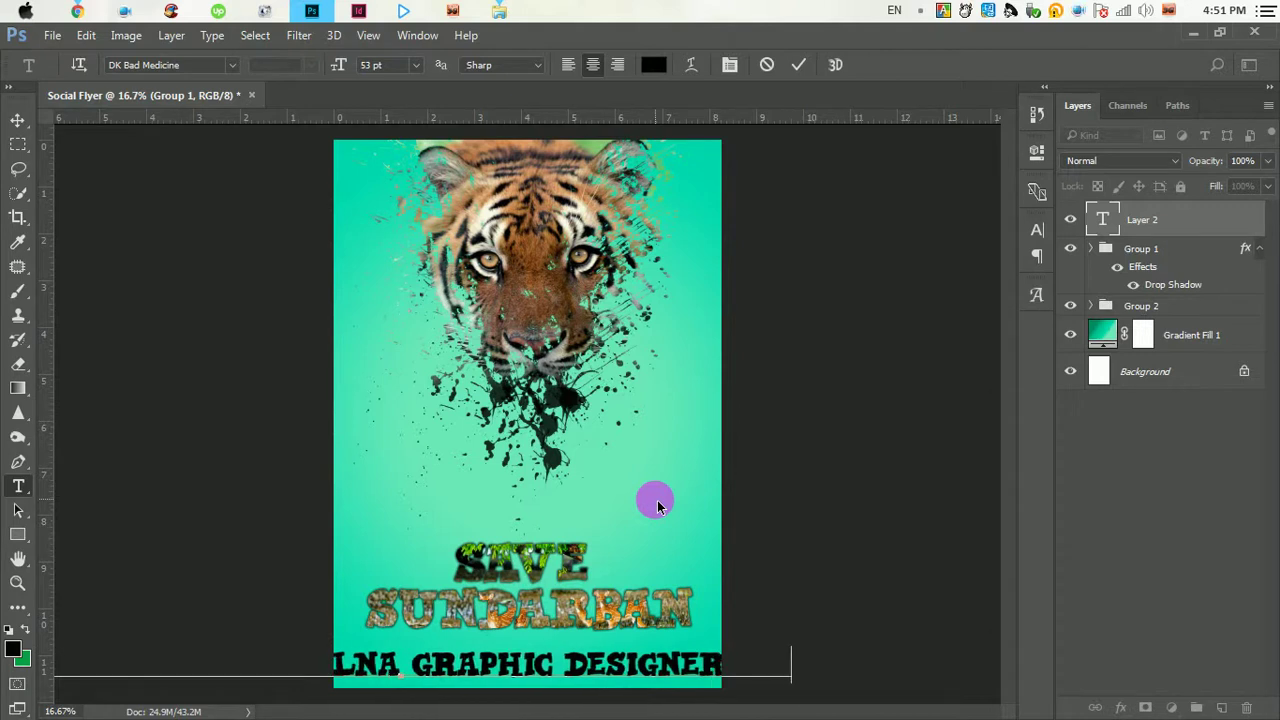
text(  S)
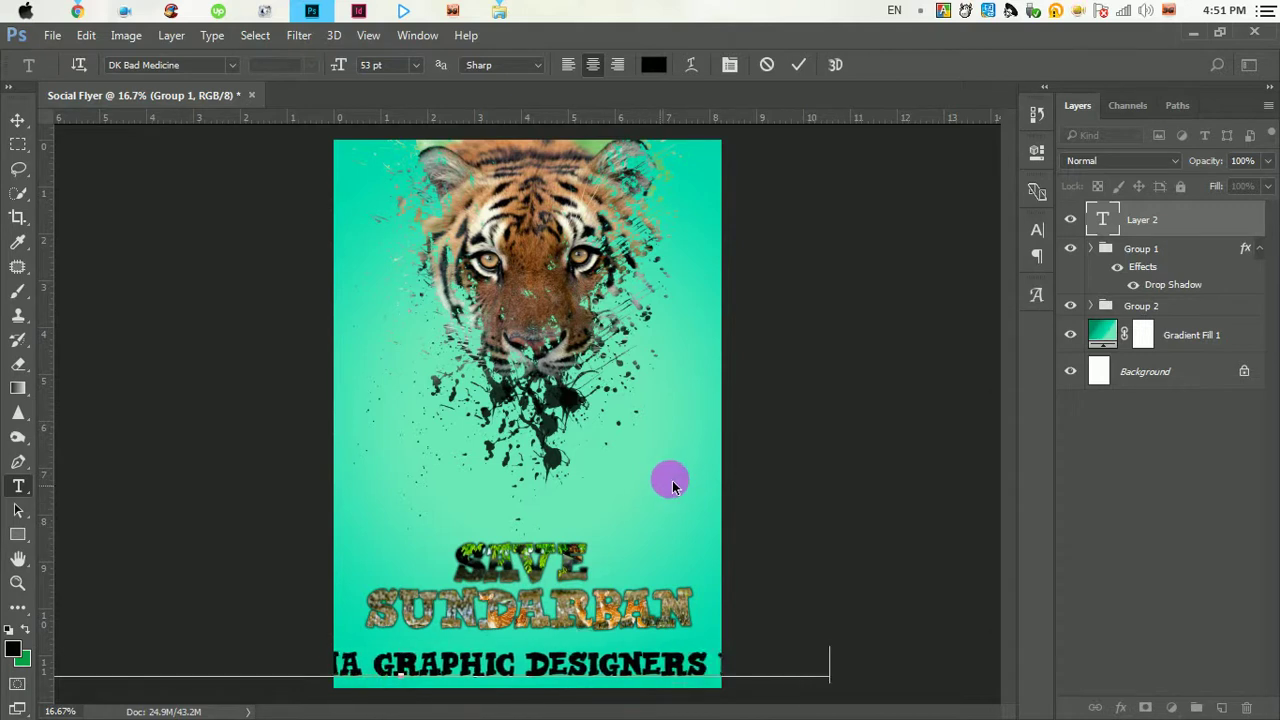
- Shrink the whole credit line to about 21 pt and commit the text
key(ctrl+a)
click(350, 75)
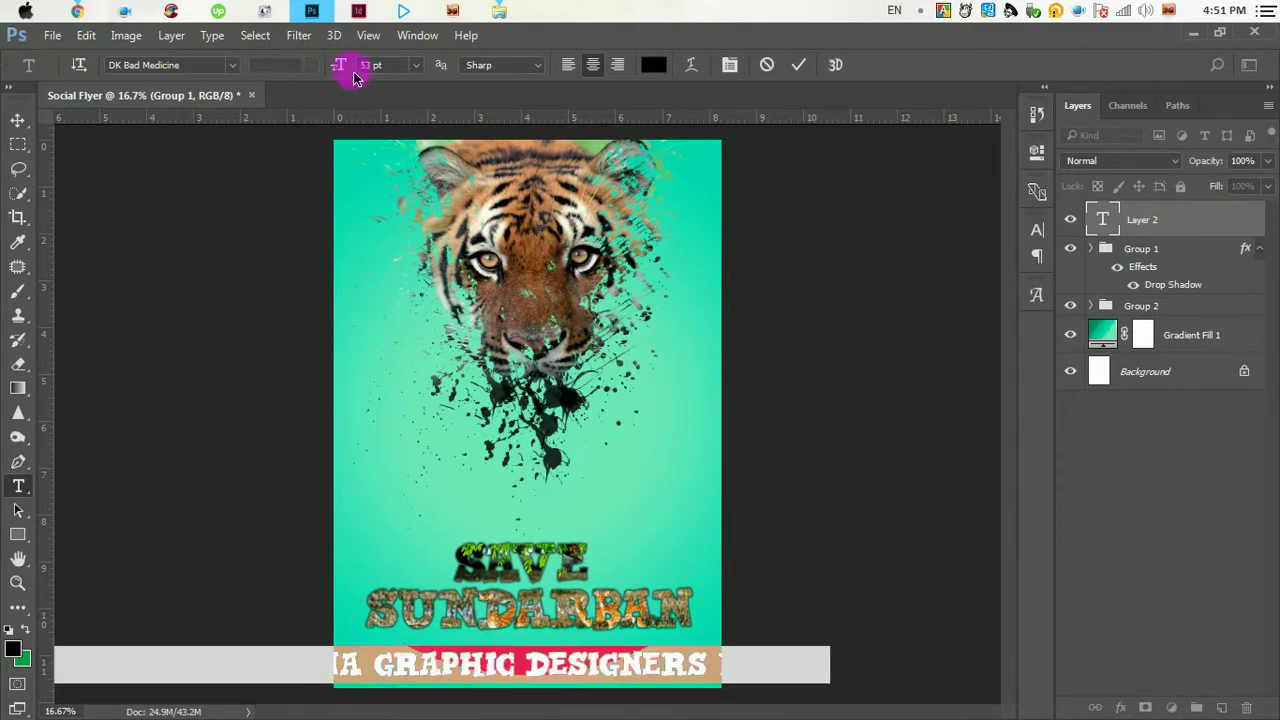
drag(348, 75, 319, 70)
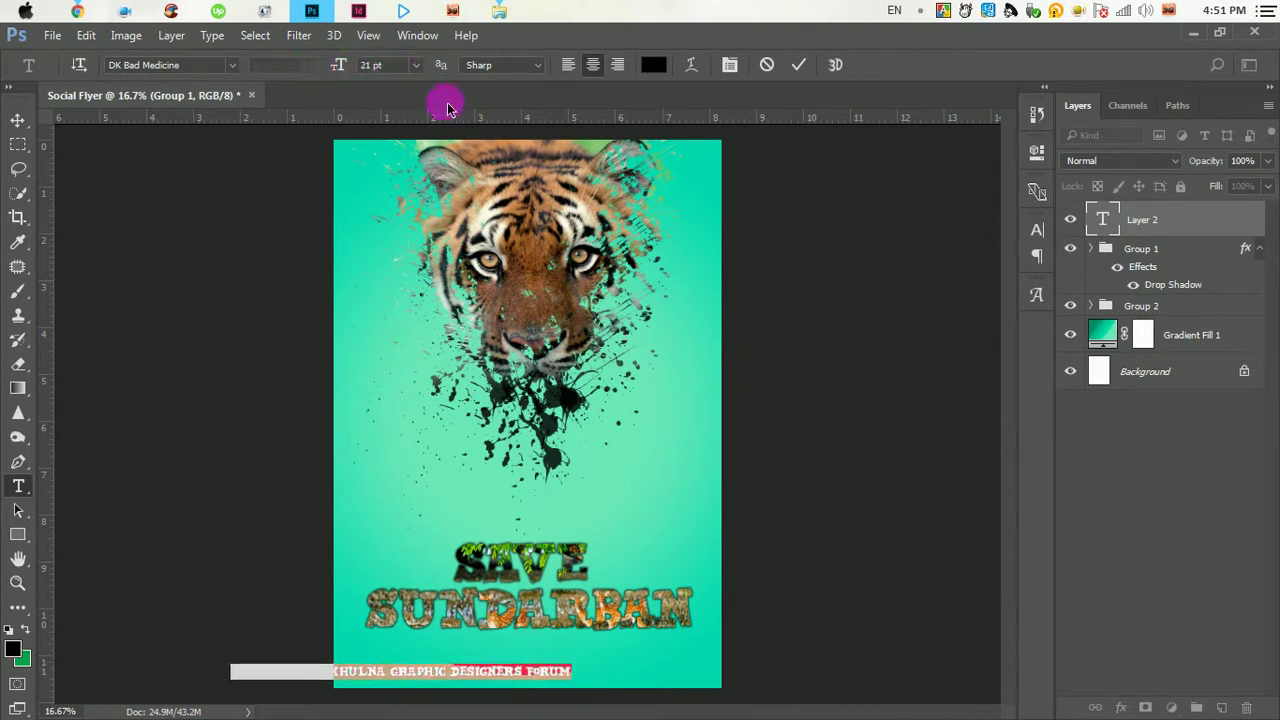
click(797, 66)
click(18, 118)
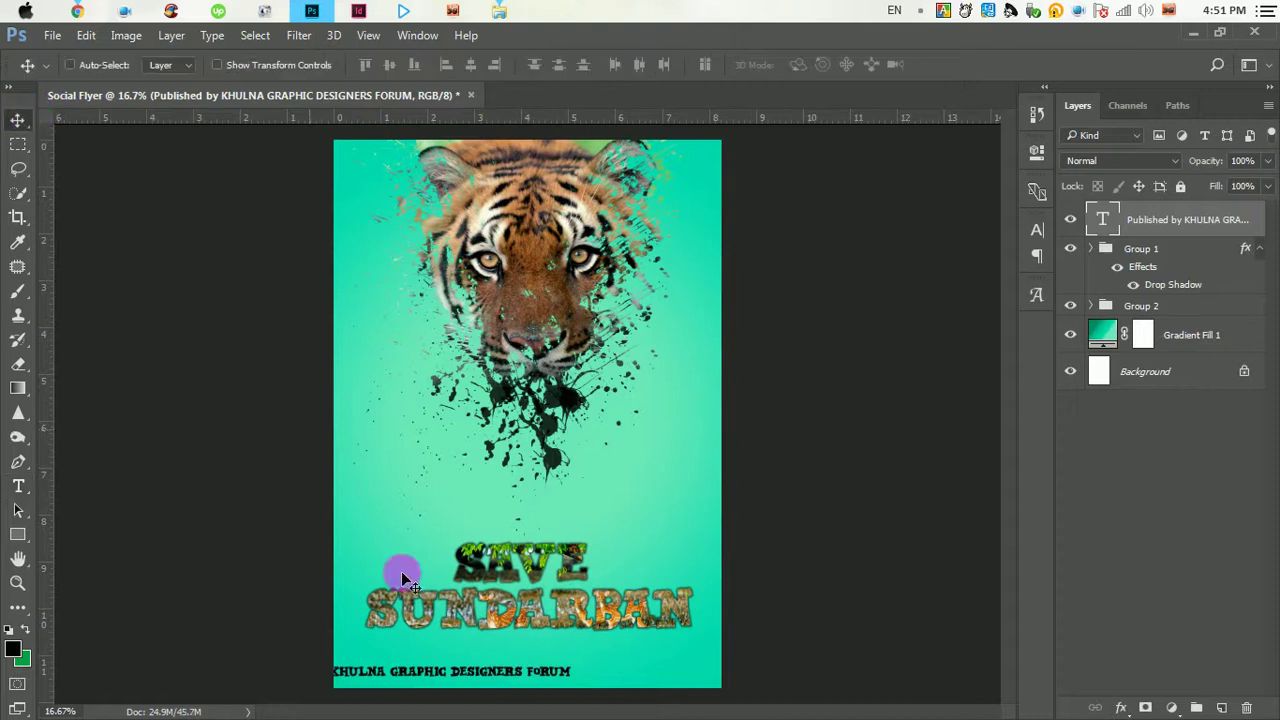
- Centre the credit line below SAVE SUNDARBAN and set it in Arial Regular
mouse_move(467, 698)
mouse_down()
mouse_move(586, 660)
mouse_move(605, 675)
mouse_move(599, 658)
mouse_up()
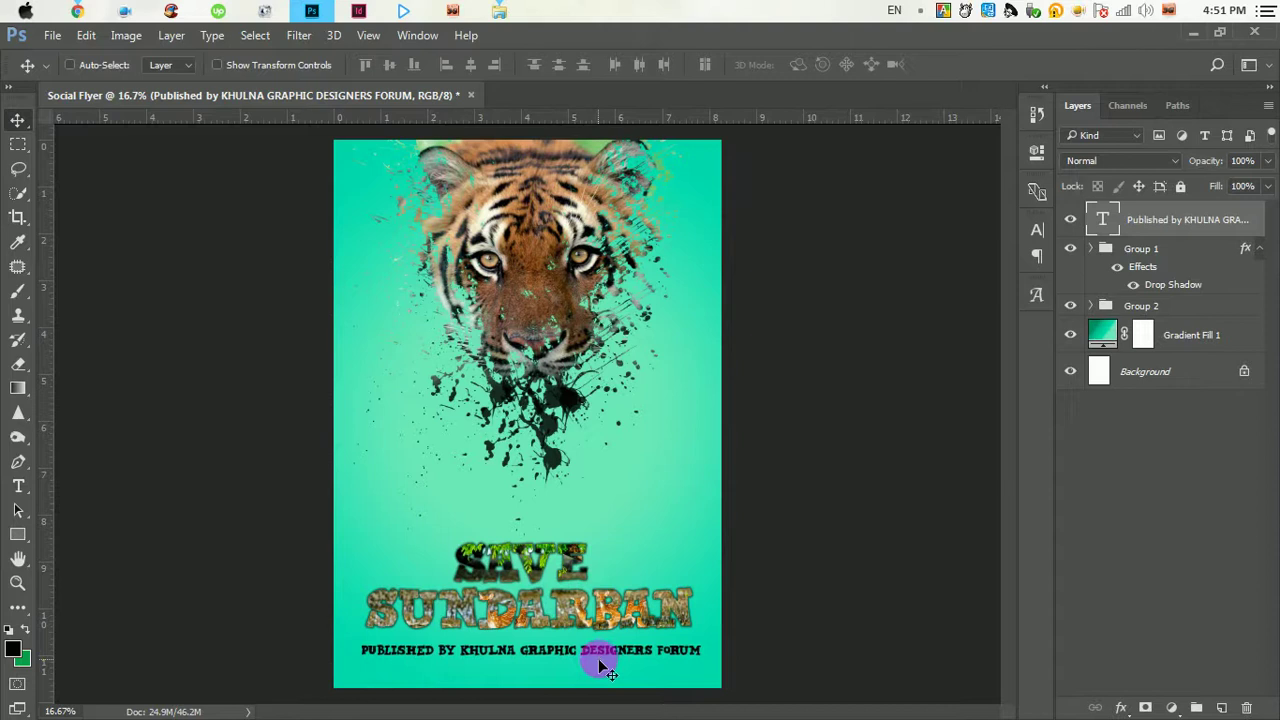
click(1042, 238)
click(937, 251)
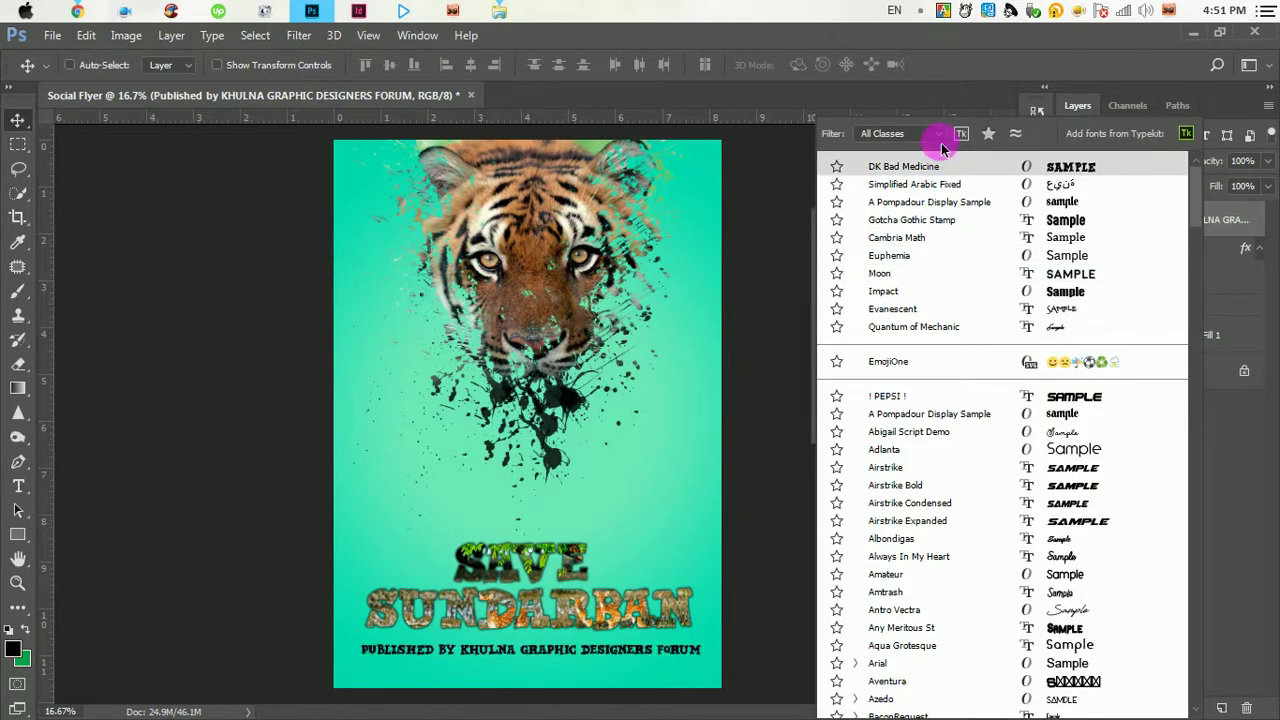
key(Down)
key(Down)
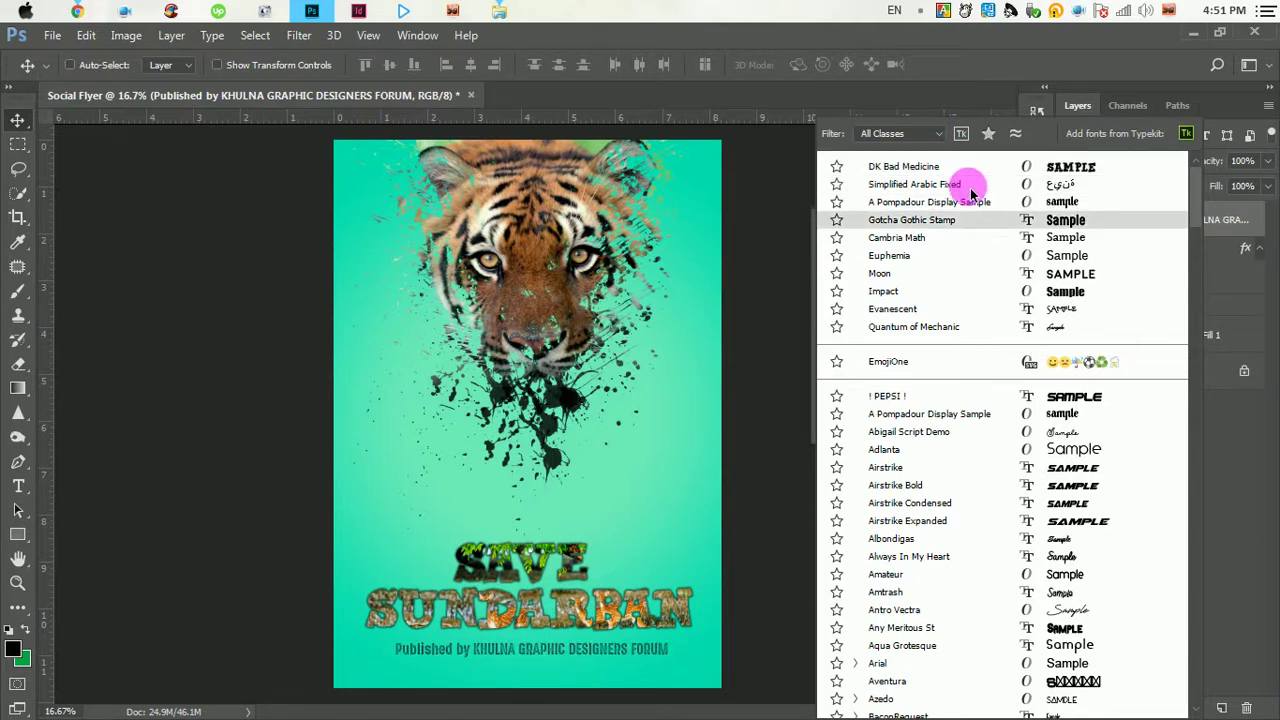
key(Down)
key(Down)
key(Down)
key(Down)
key(Down)
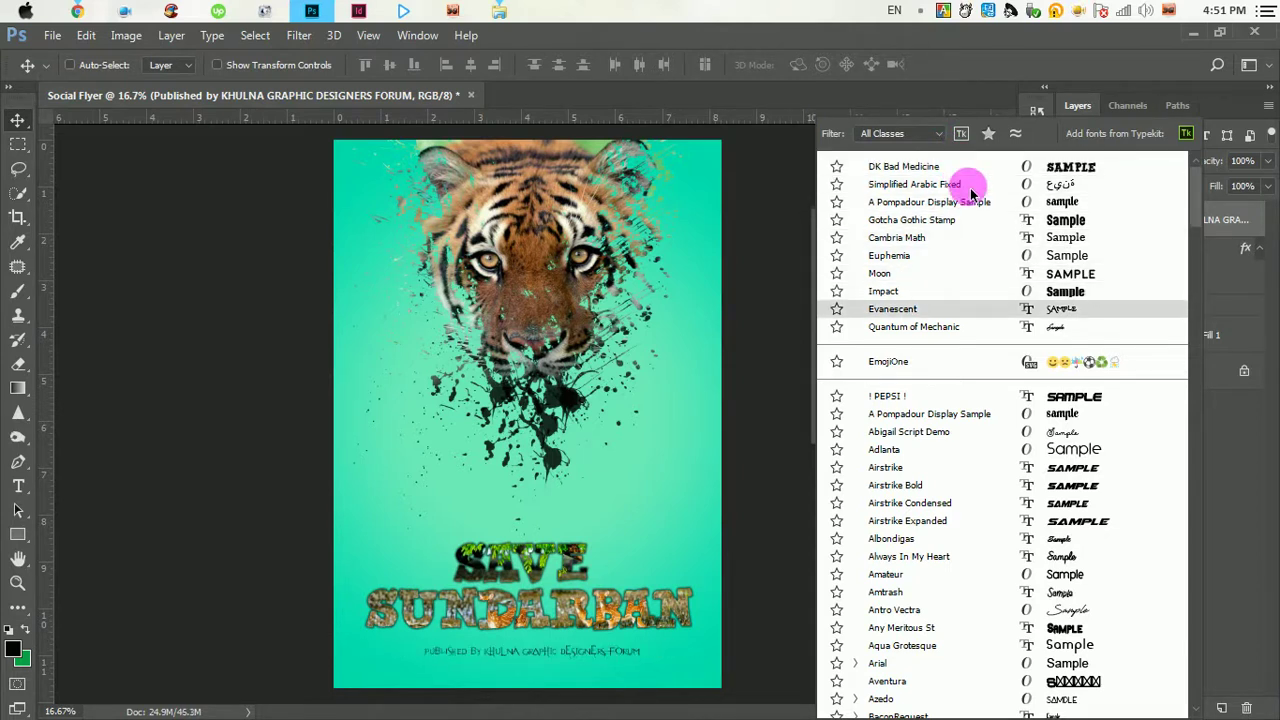
key(Down)
key(Down)
key(Down)
key(Down)
key(Down)
key(Down)
key(Down)
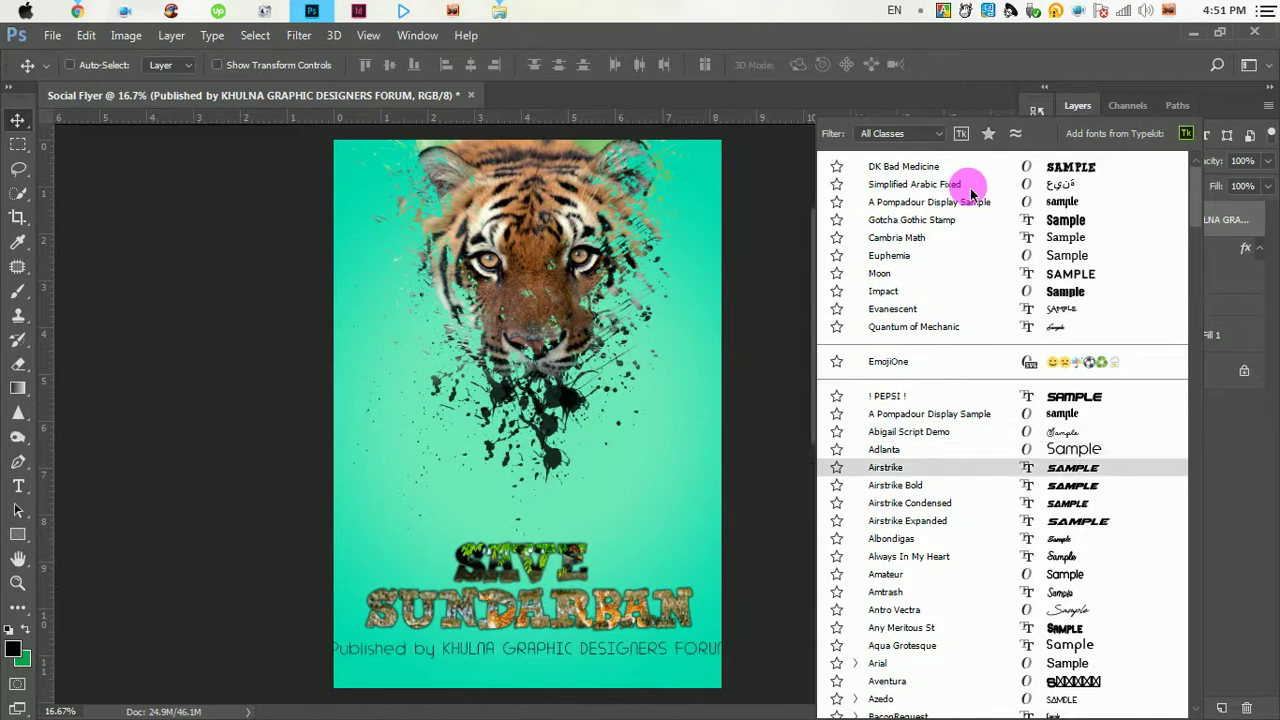
key(Down)
key(Down)
key(Down)
key(Down)
key(Down)
key(Down)
key(Down)
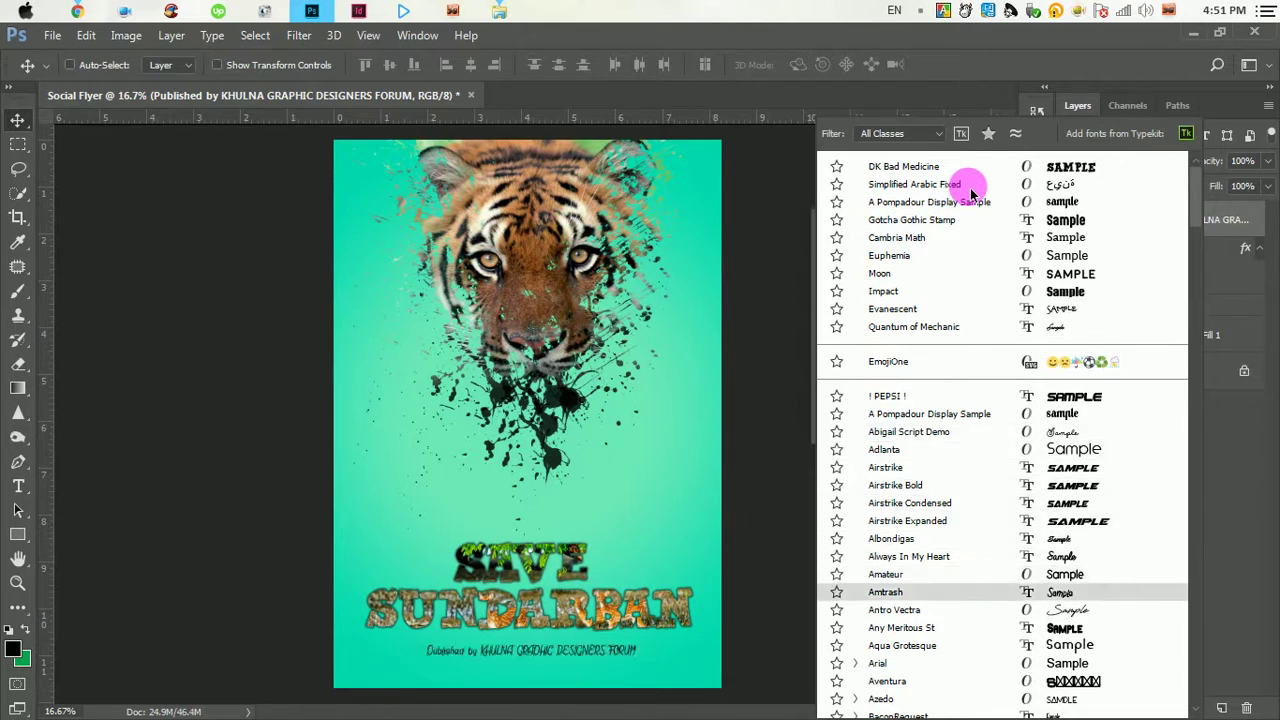
key(Down)
key(Down)
key(Down)
key(Down)
key(Down)
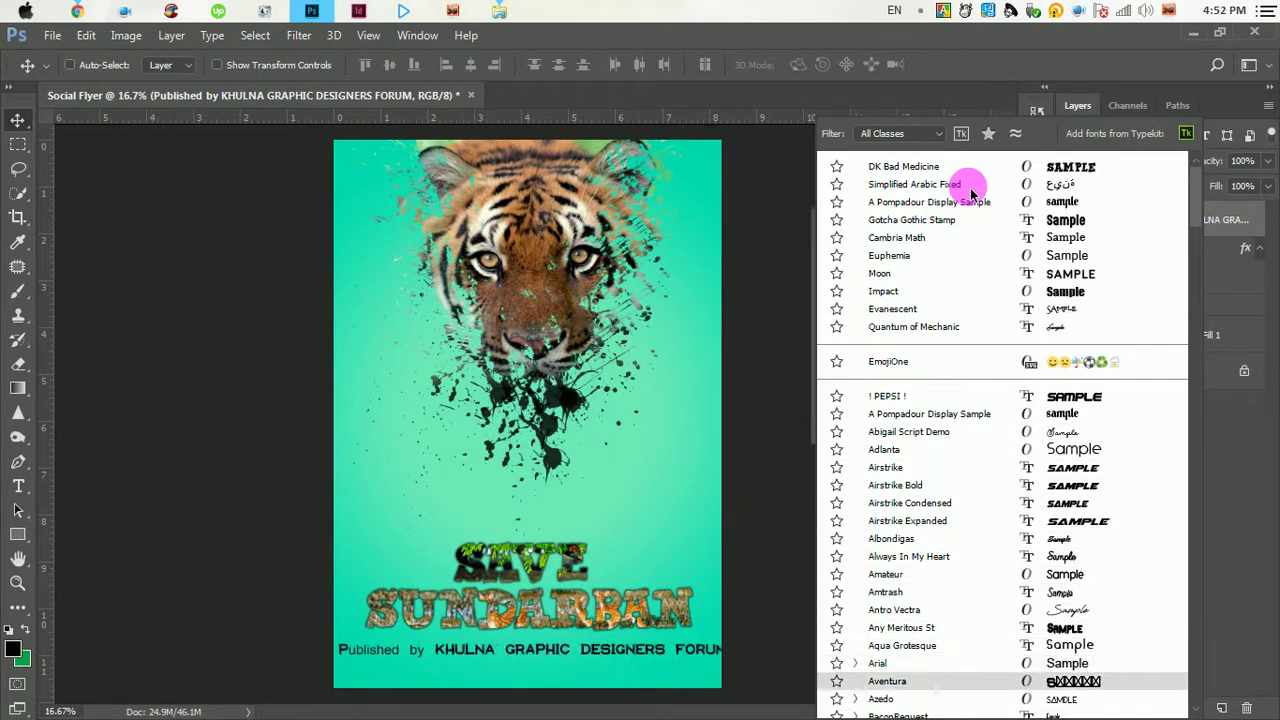
key(Up)
key(Up)
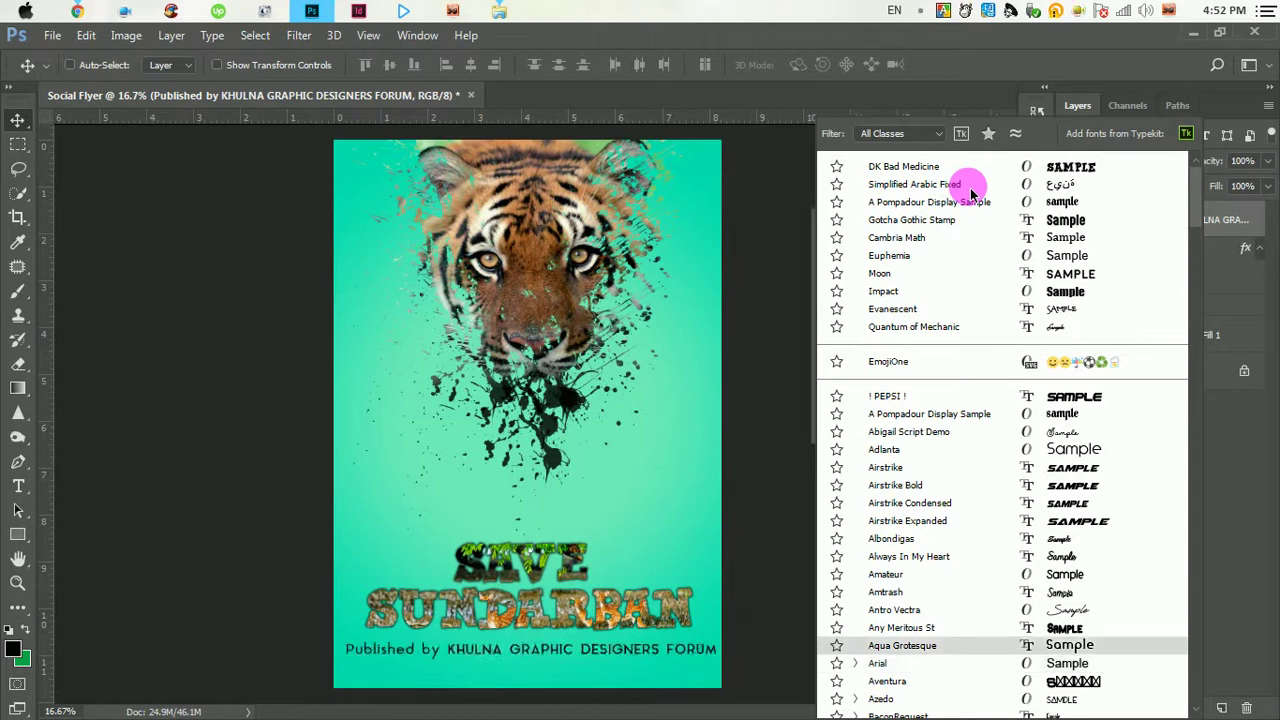
key(Up)
key(Down)
key(Down)
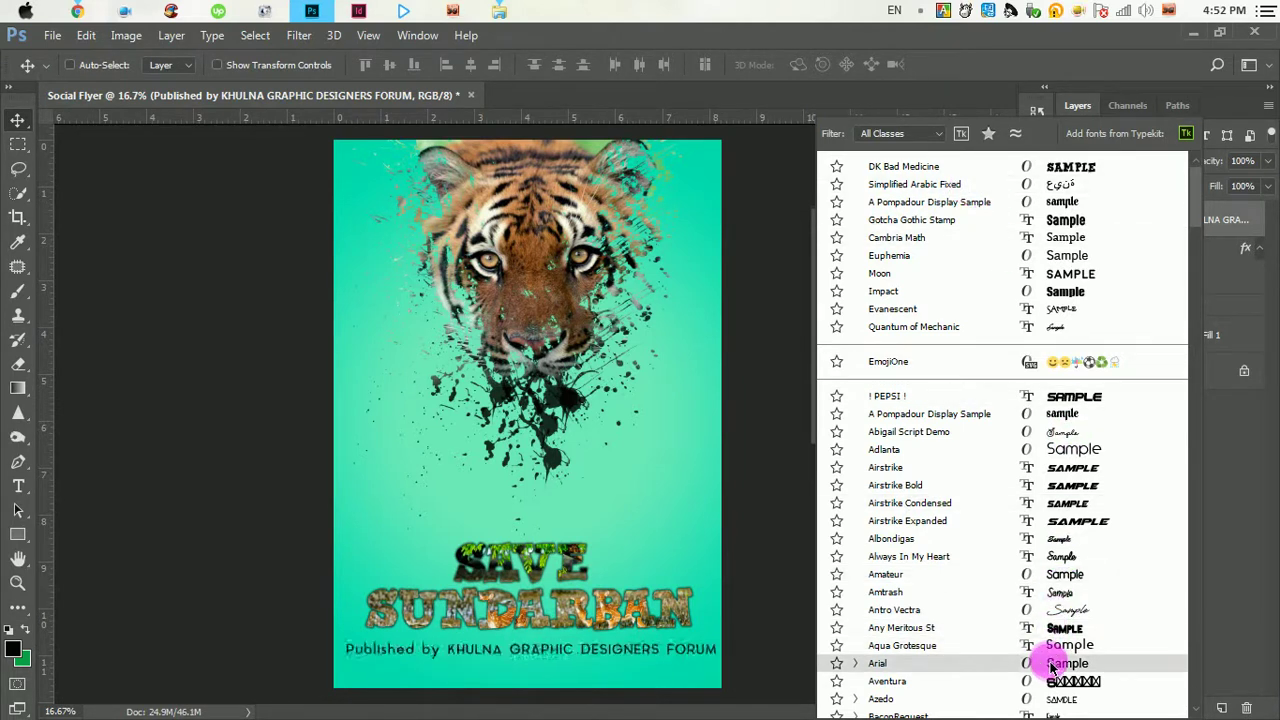
click(935, 663)
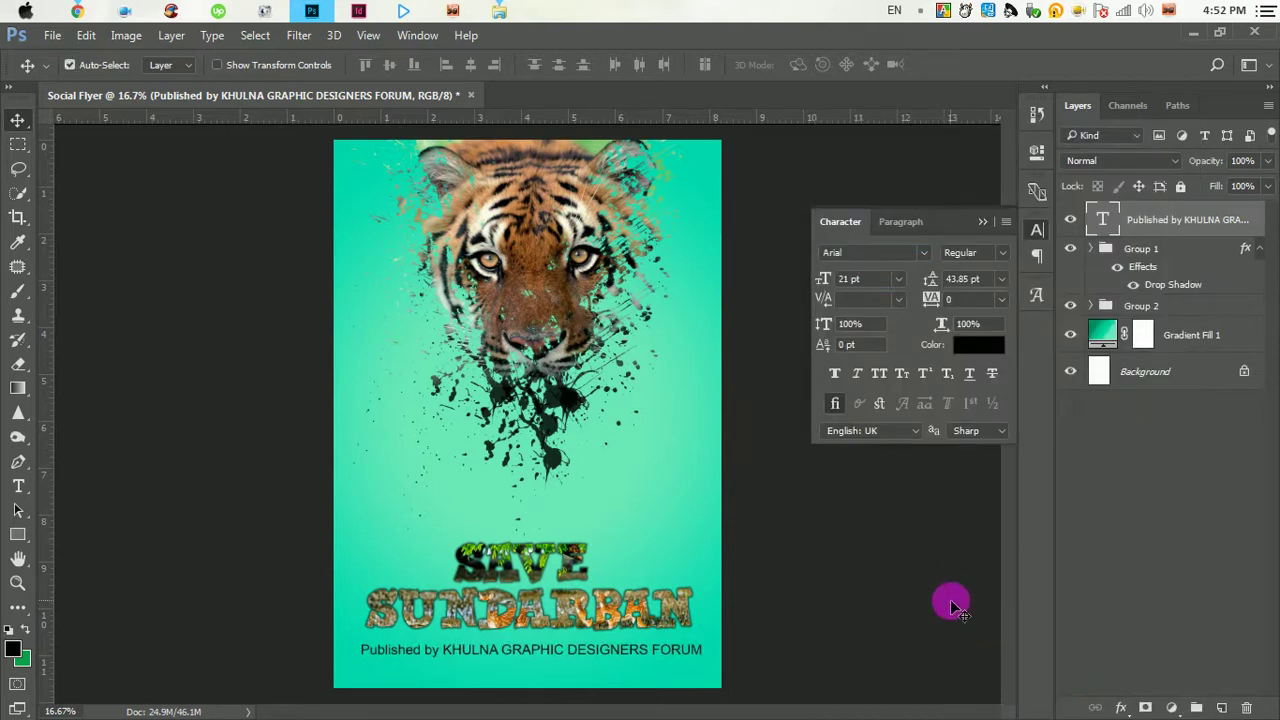
- Scale the credit line down slightly to about 18.44 pt
key(ctrl+t)
drag(703, 661, 686, 657)
click(828, 64)
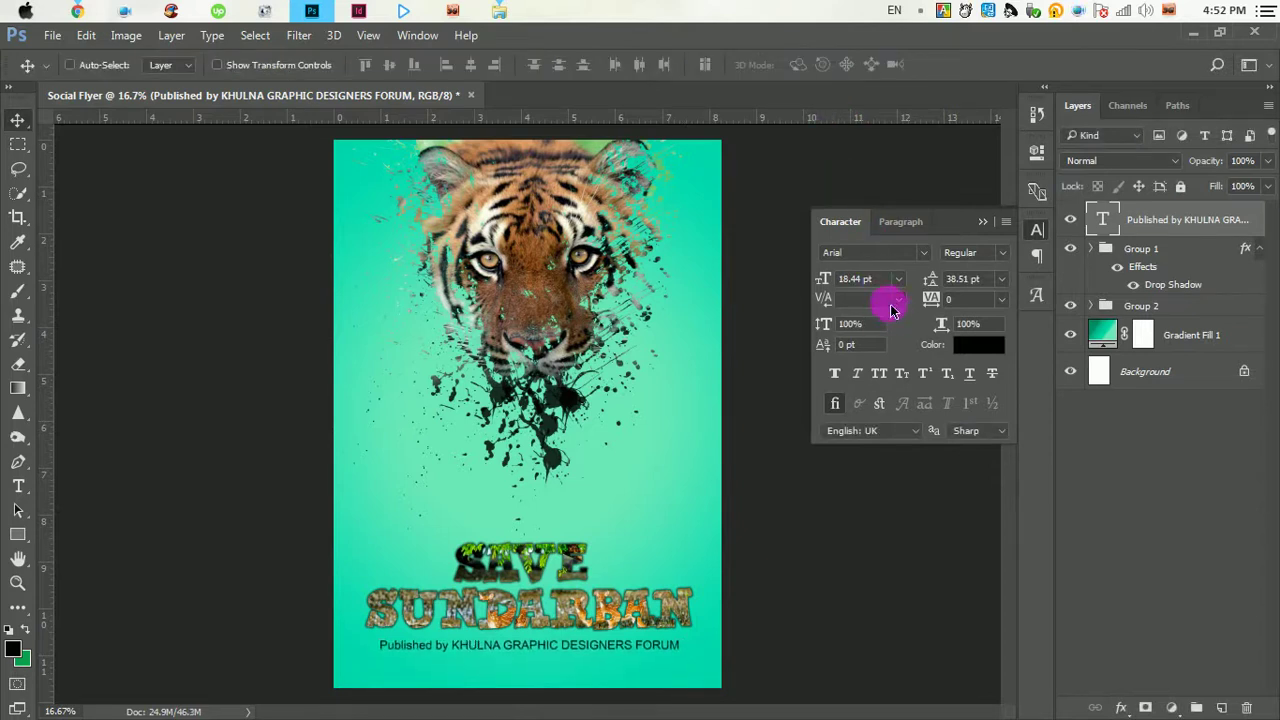
- Colour the credit line text dark brown #904100
click(968, 326)
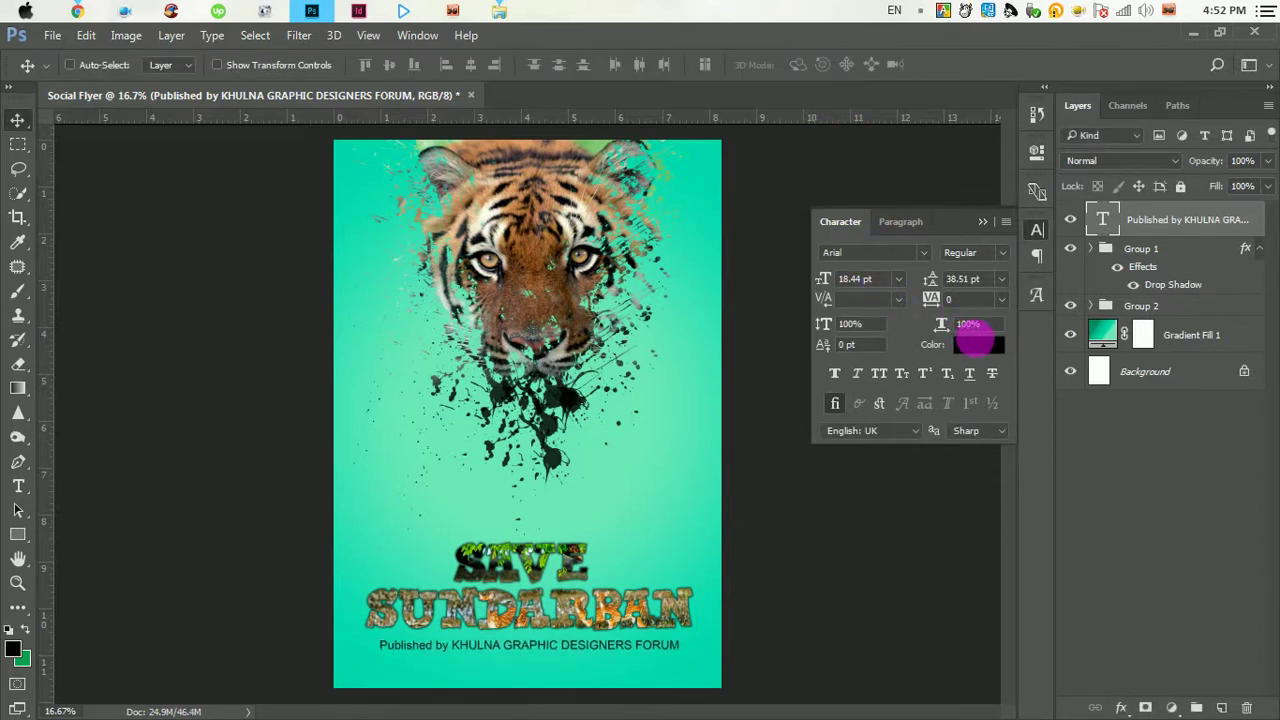
click(980, 344)
drag(873, 362, 1152, 344)
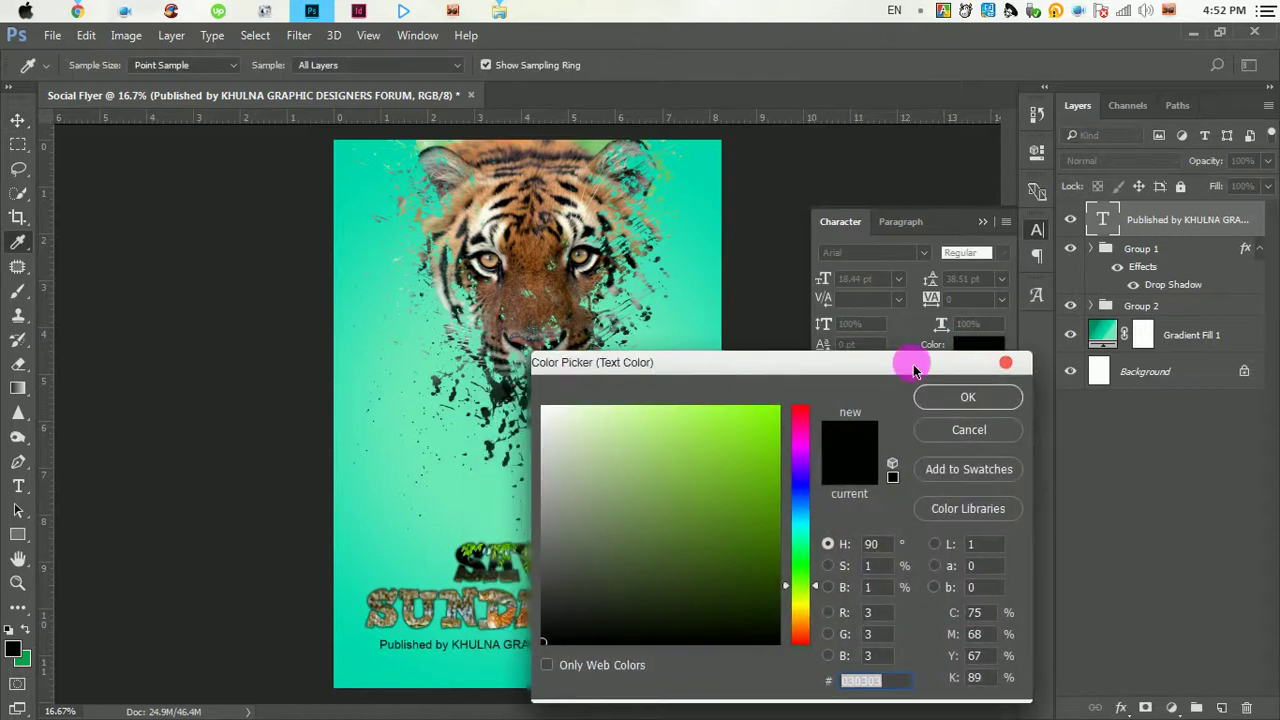
click(505, 618)
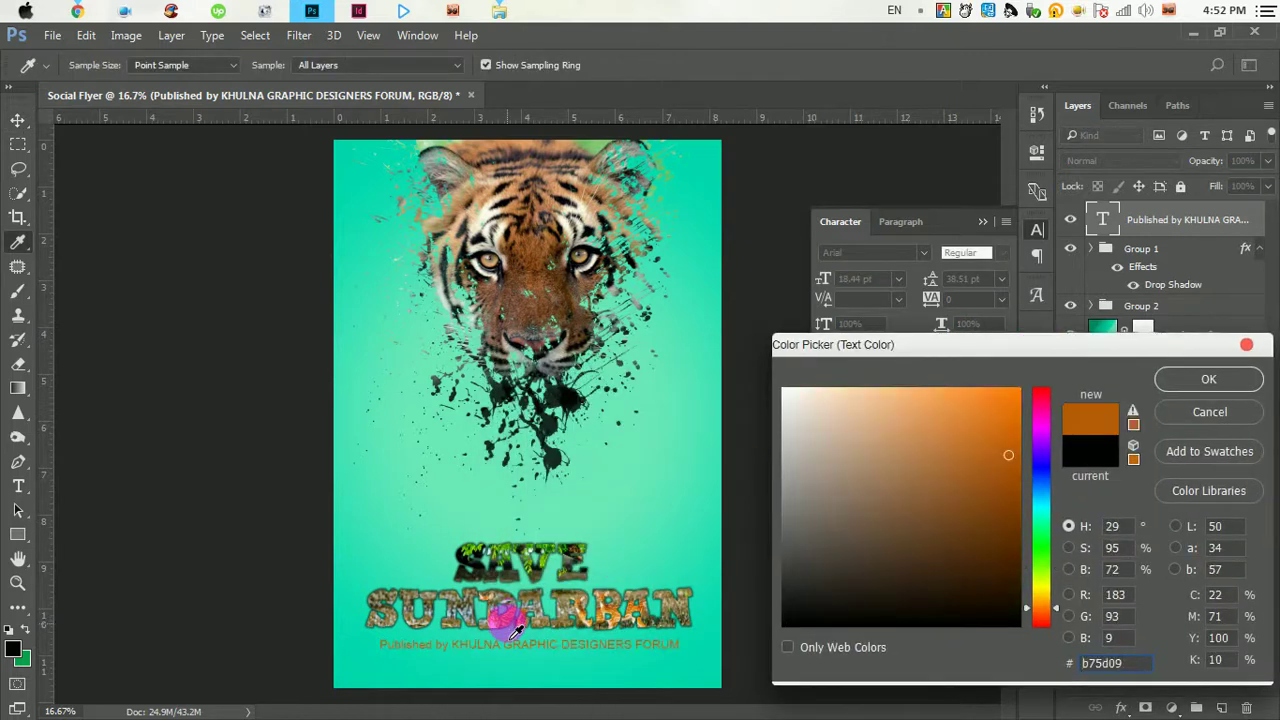
click(506, 268)
mouse_move(510, 278)
mouse_down()
mouse_move(518, 160)
mouse_move(500, 137)
mouse_up()
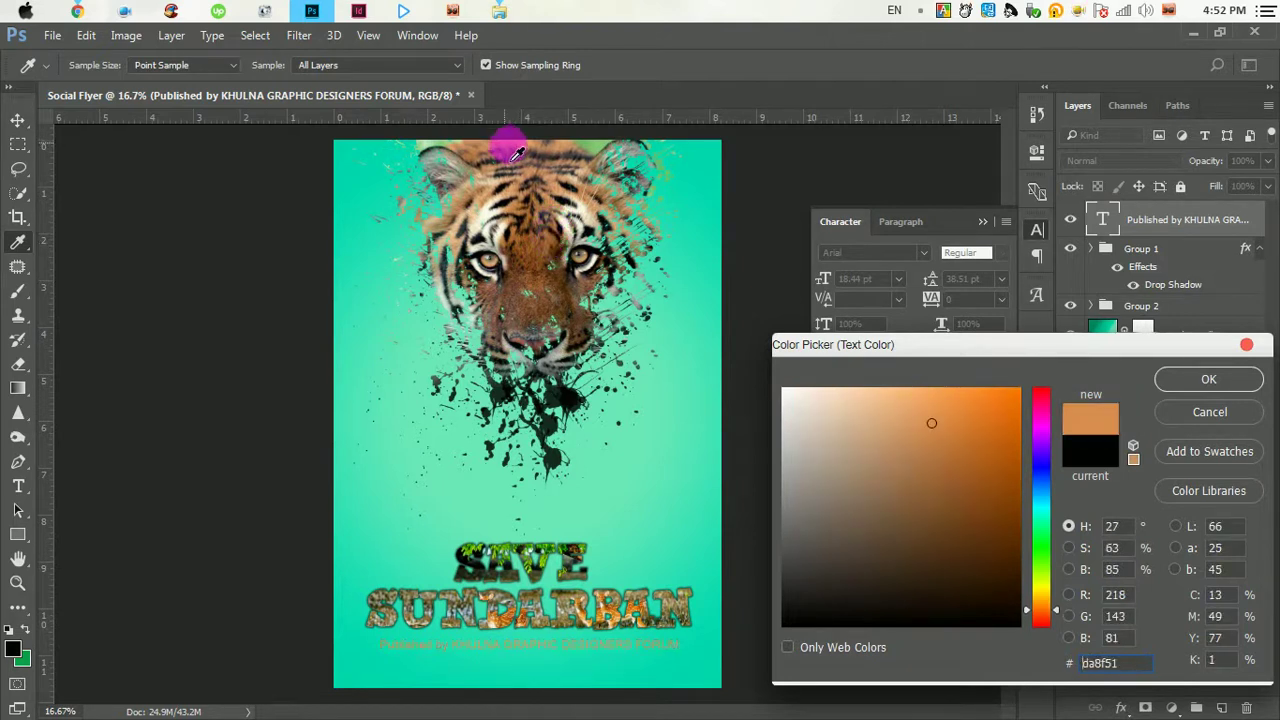
click(1024, 495)
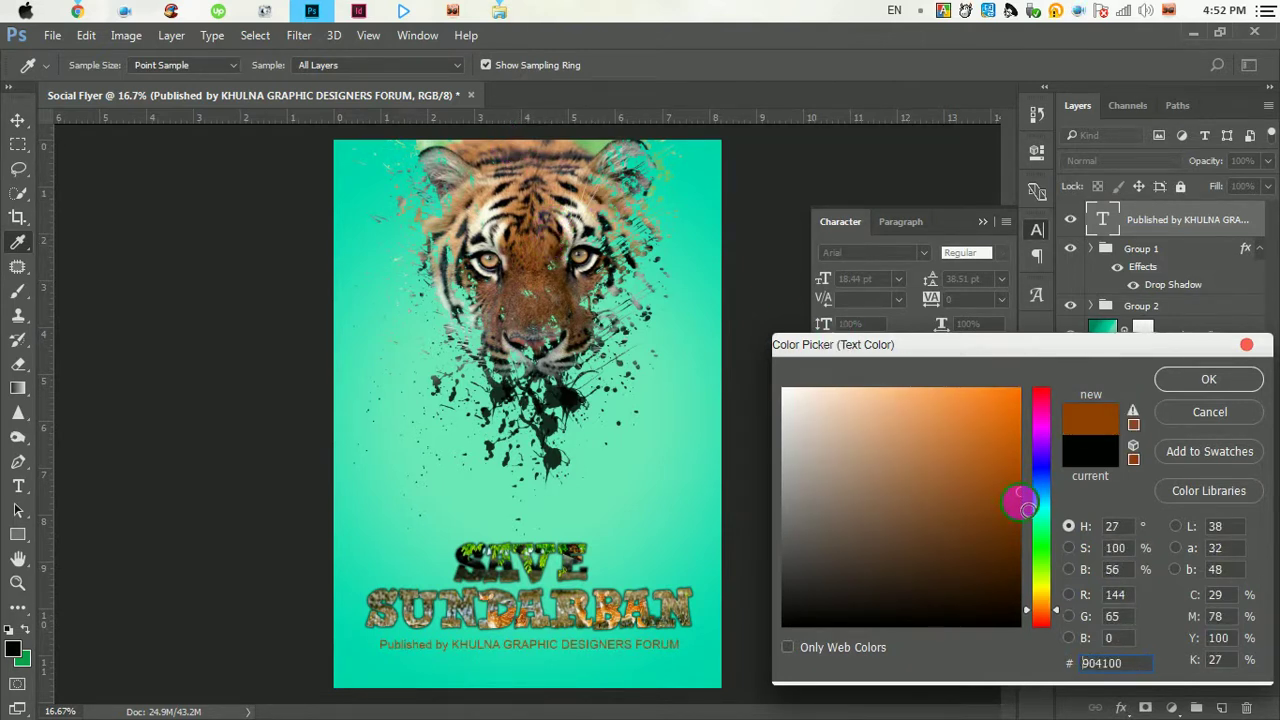
click(1200, 380)
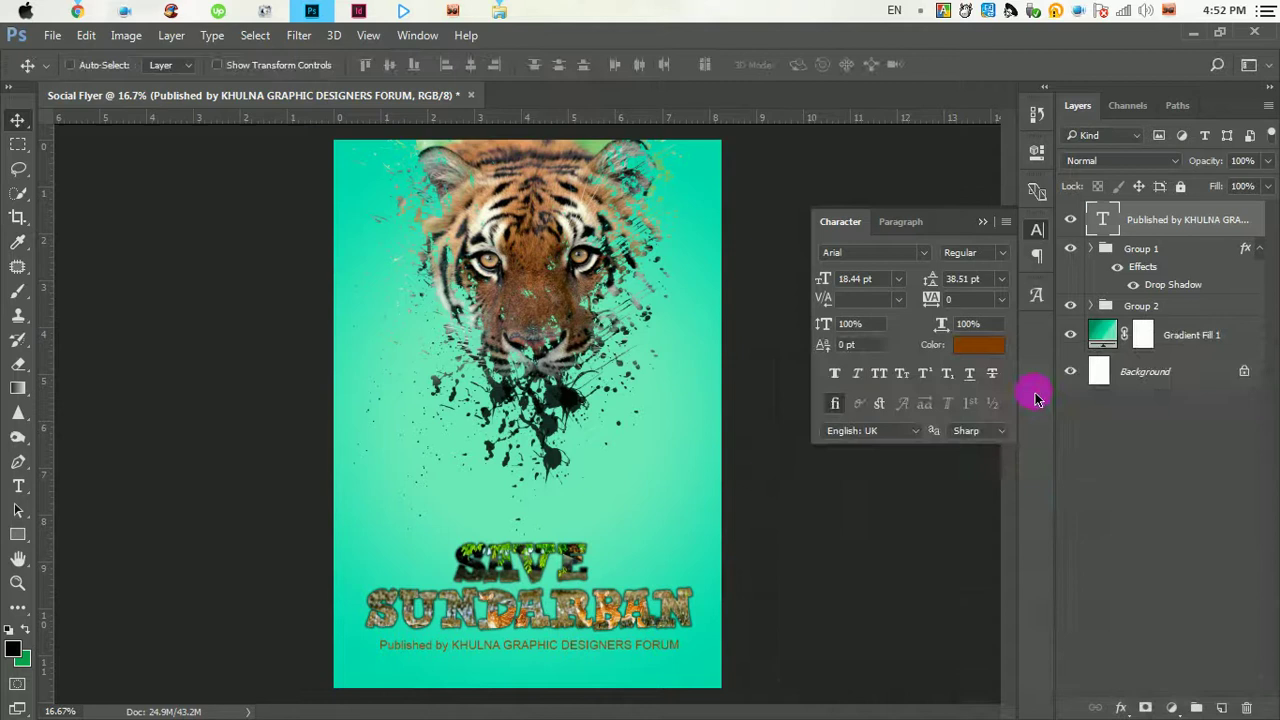
click(982, 222)
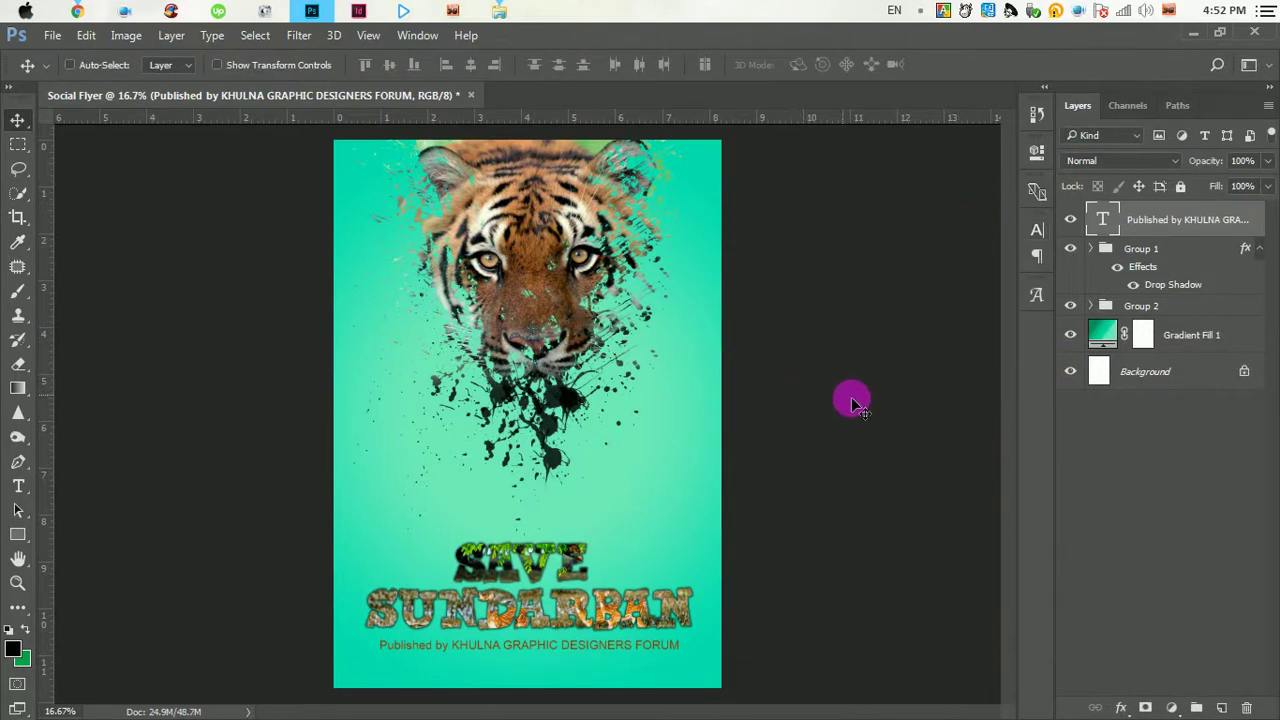
key(ctrl)
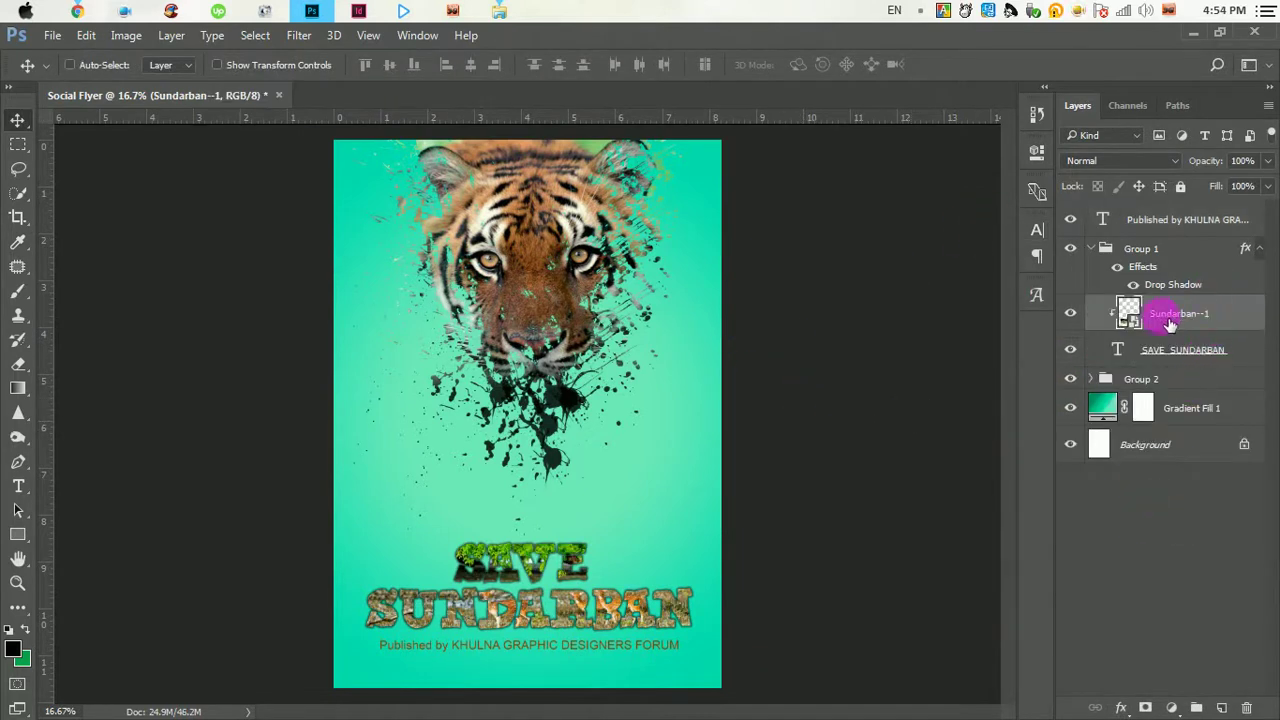
- Lower the Sundarban-1 forest texture layer's opacity to 33%
click(1071, 314)
click(1266, 161)
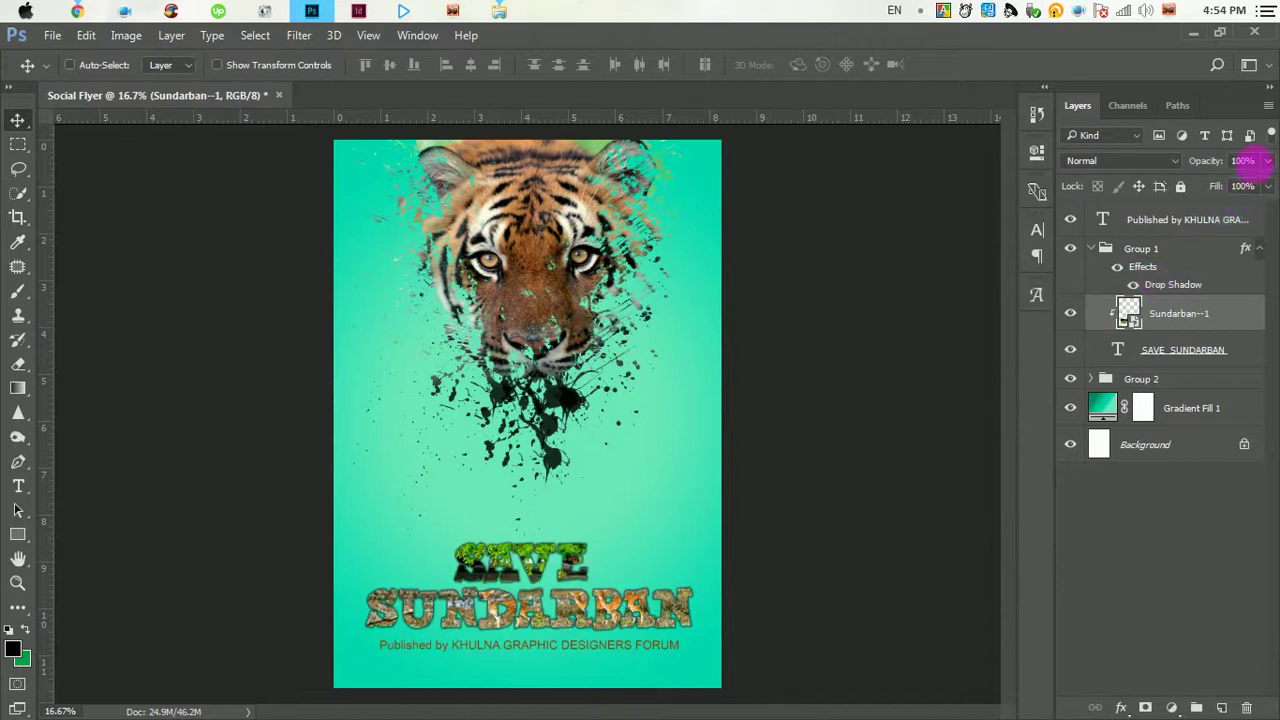
drag(1245, 187, 1222, 190)
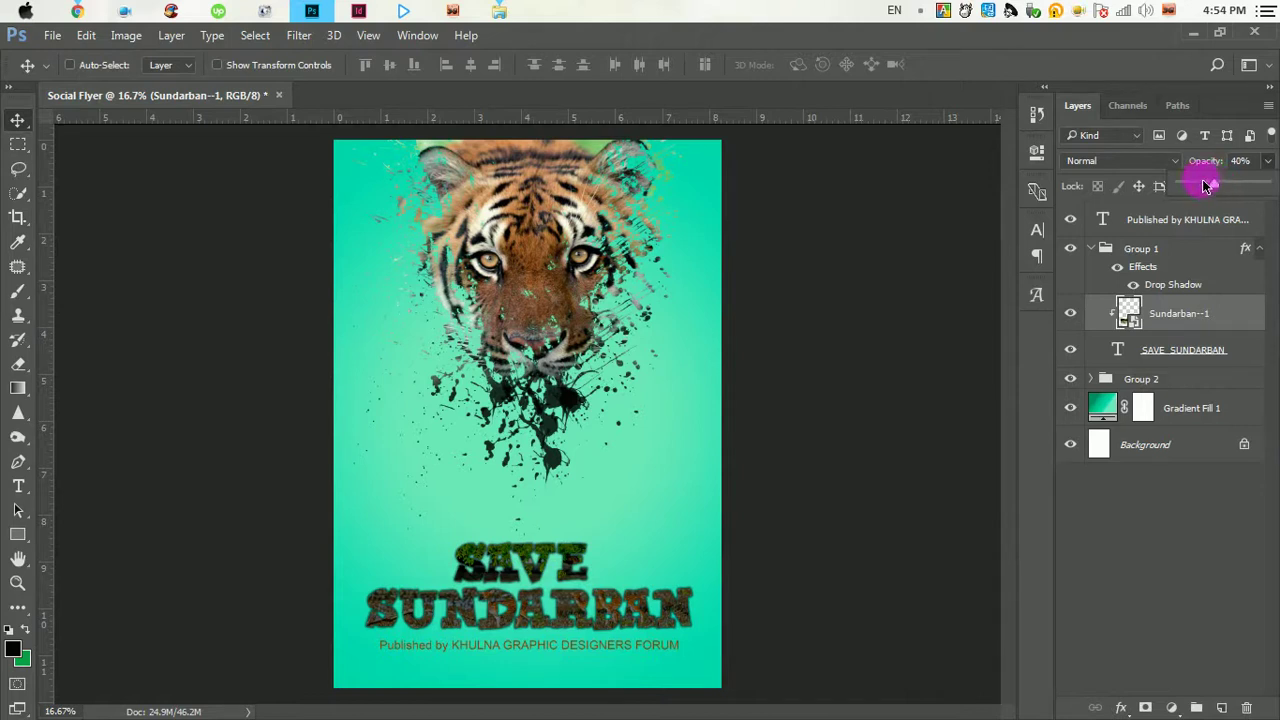
drag(1207, 186, 1211, 189)
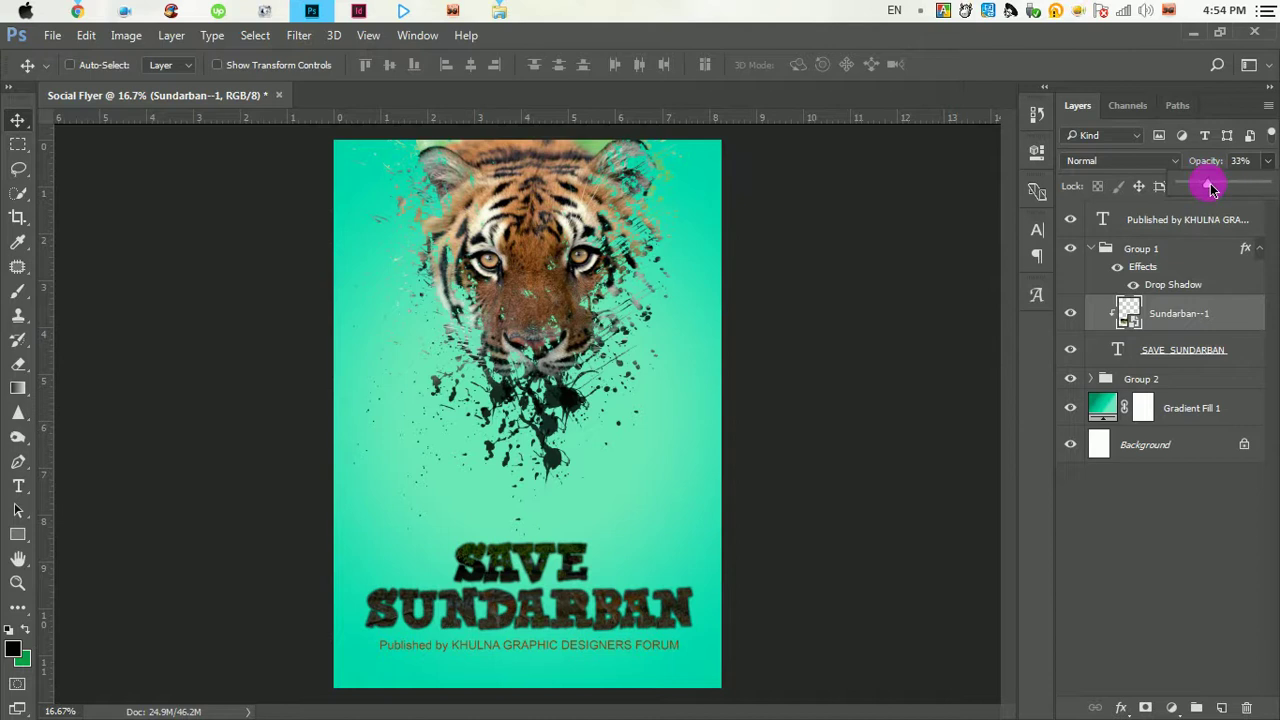
ctrl+click(609, 580)
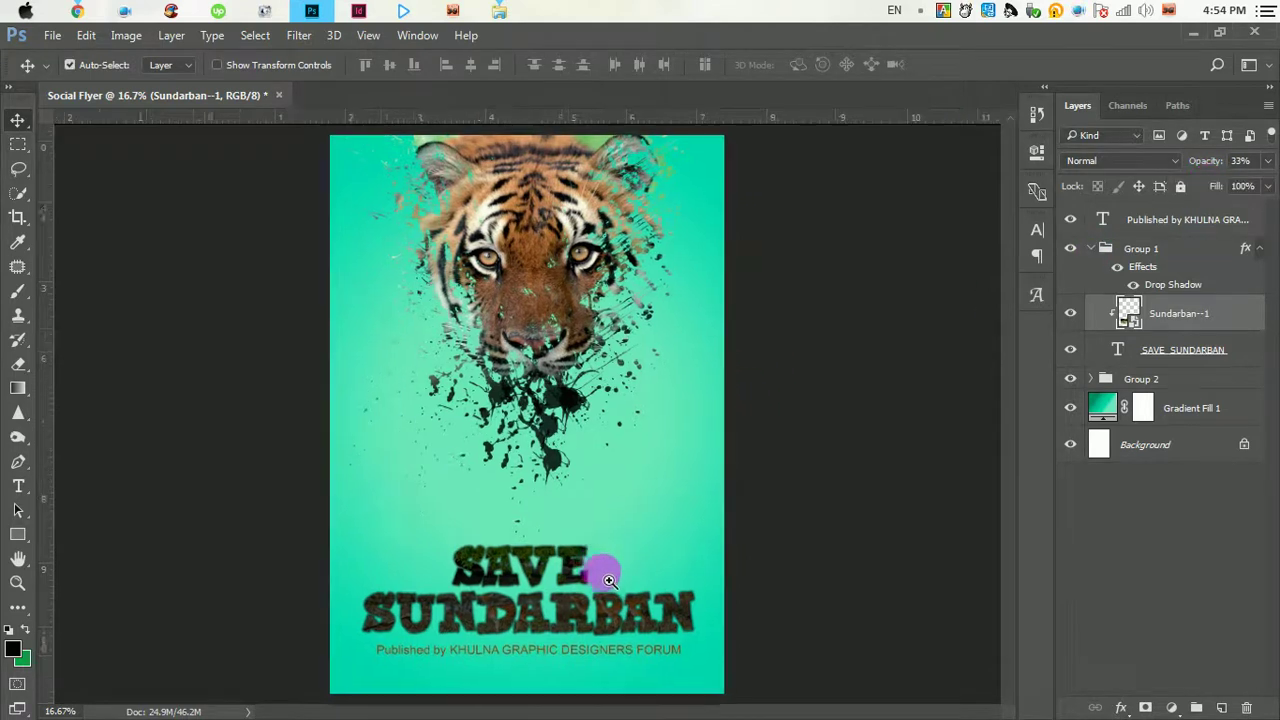
click(527, 330)
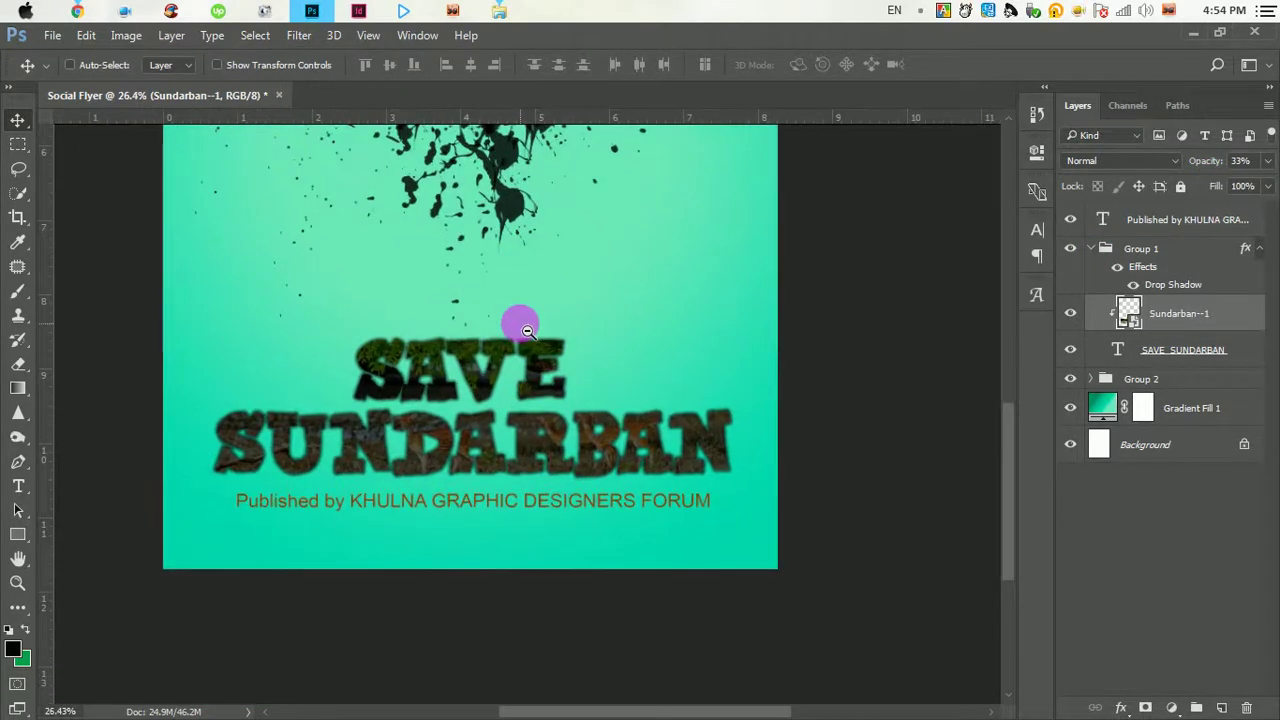
alt+click(520, 320)
alt+click(520, 249)
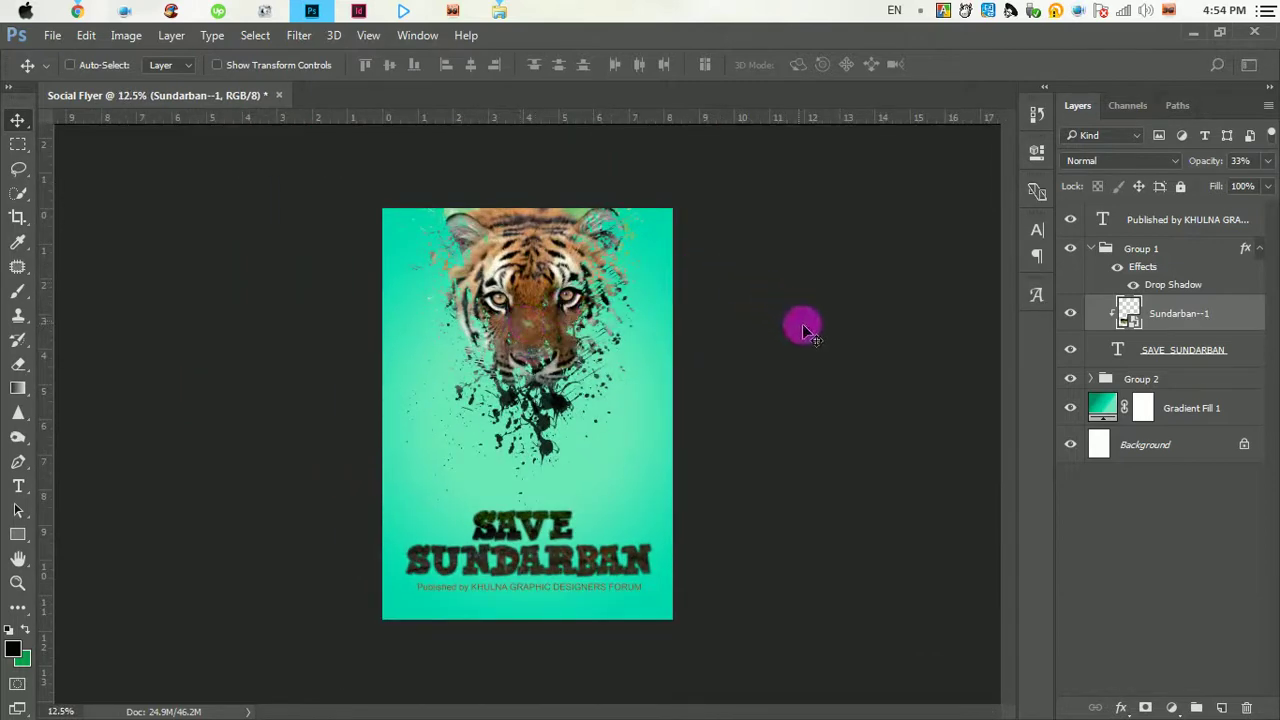